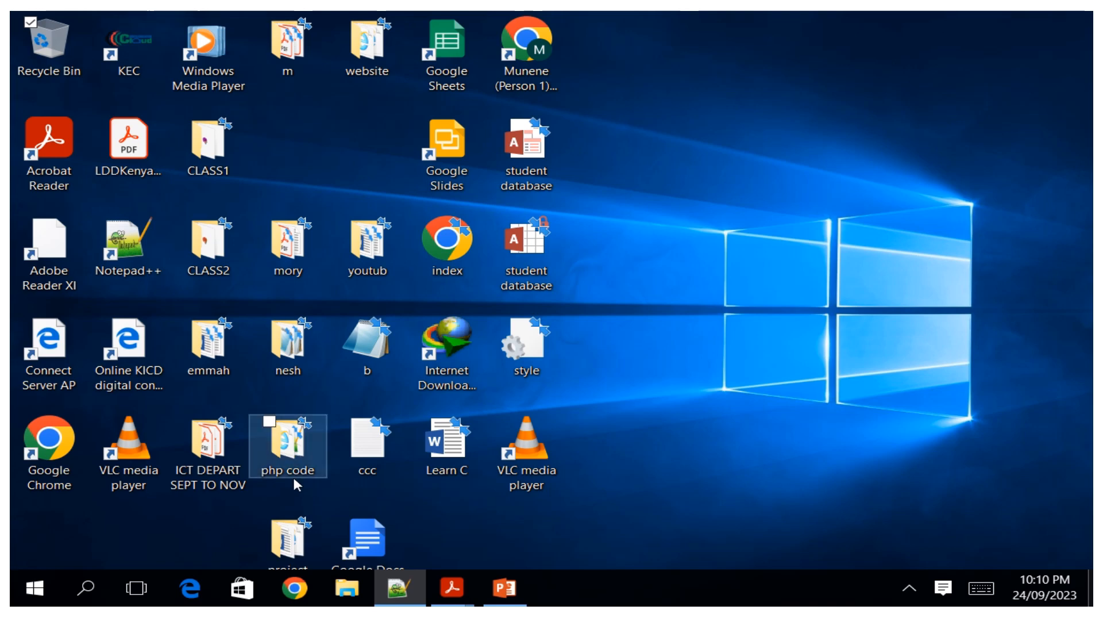
# Launch Excel 2016 from the Start menu's list of all apps.
pyautogui.click(45, 598)
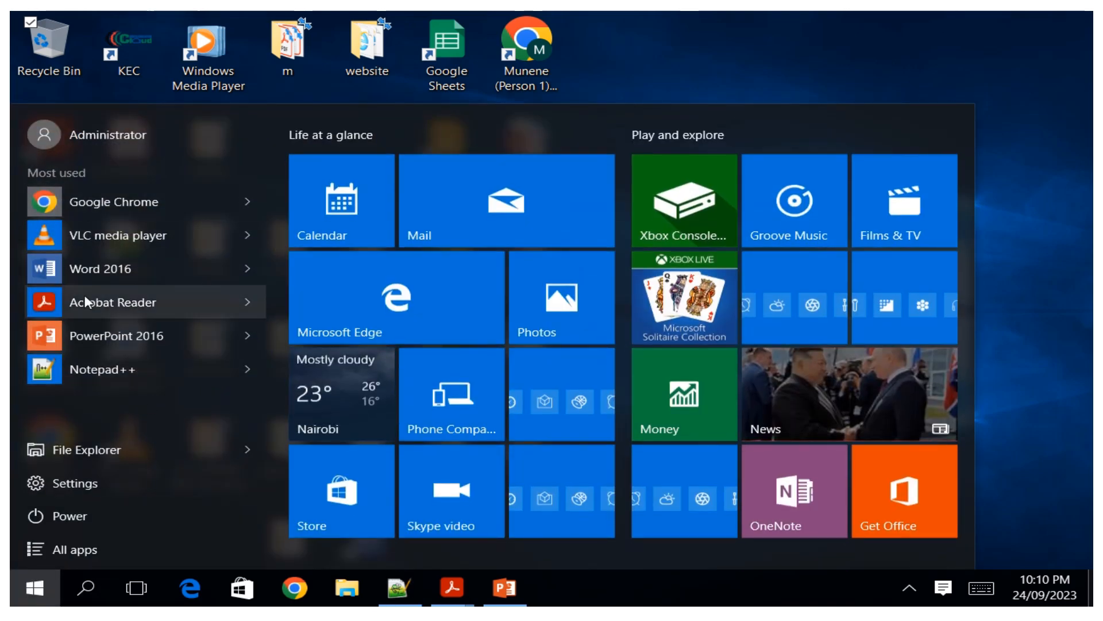
pyautogui.click(78, 549)
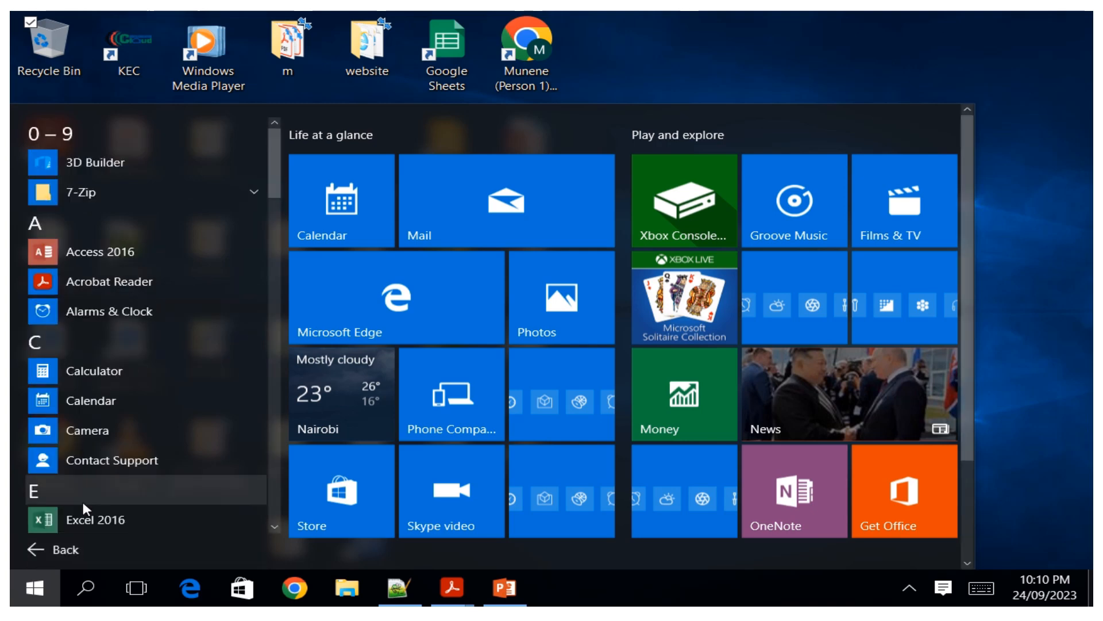
pyautogui.moveTo(270, 172); pyautogui.dragTo(274, 206)
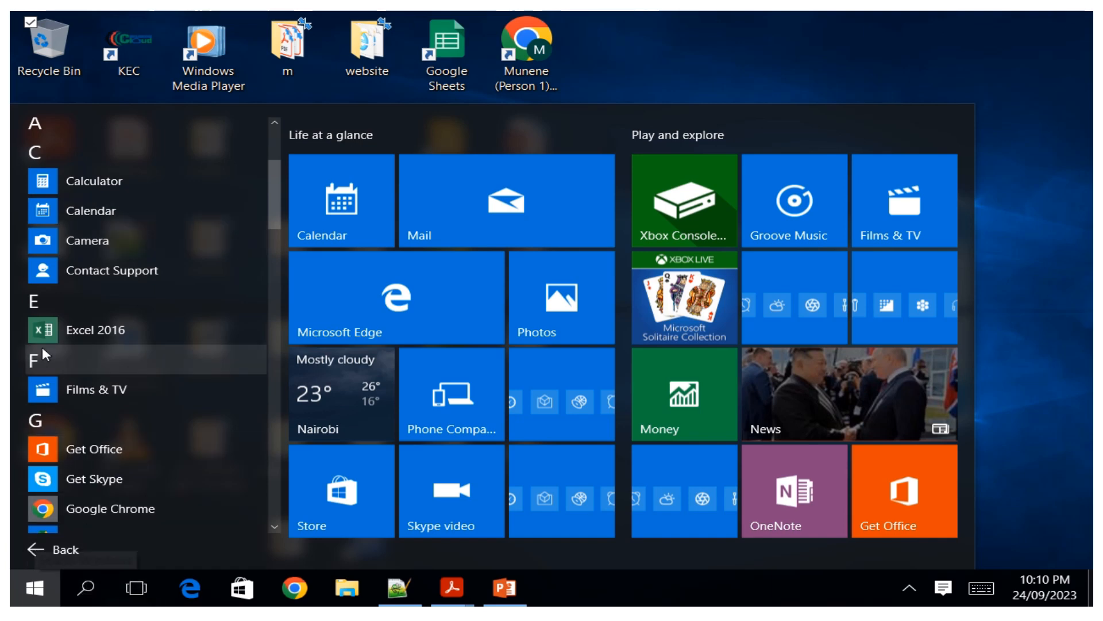
pyautogui.click(82, 335)
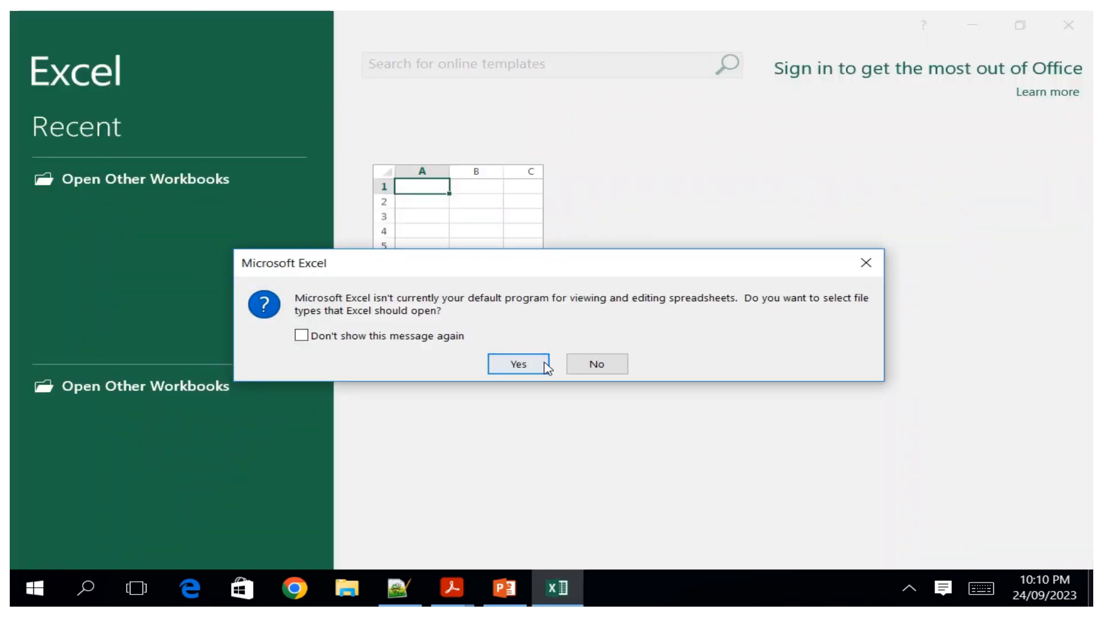
pyautogui.click(575, 366)
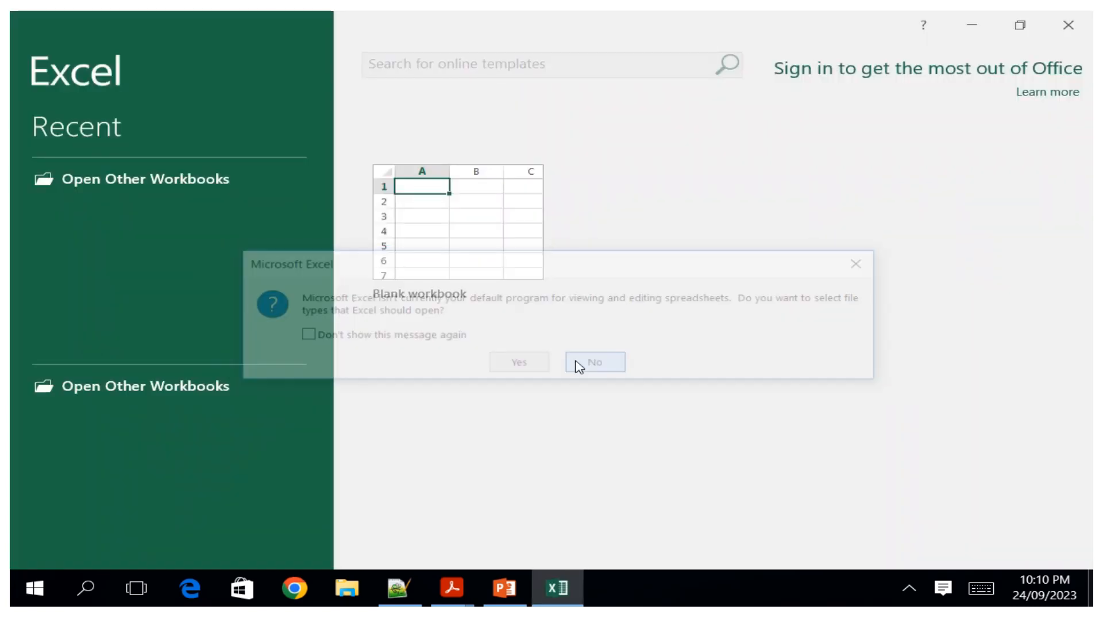
# Decline the default-program prompt and create a blank workbook.
pyautogui.click(762, 482)
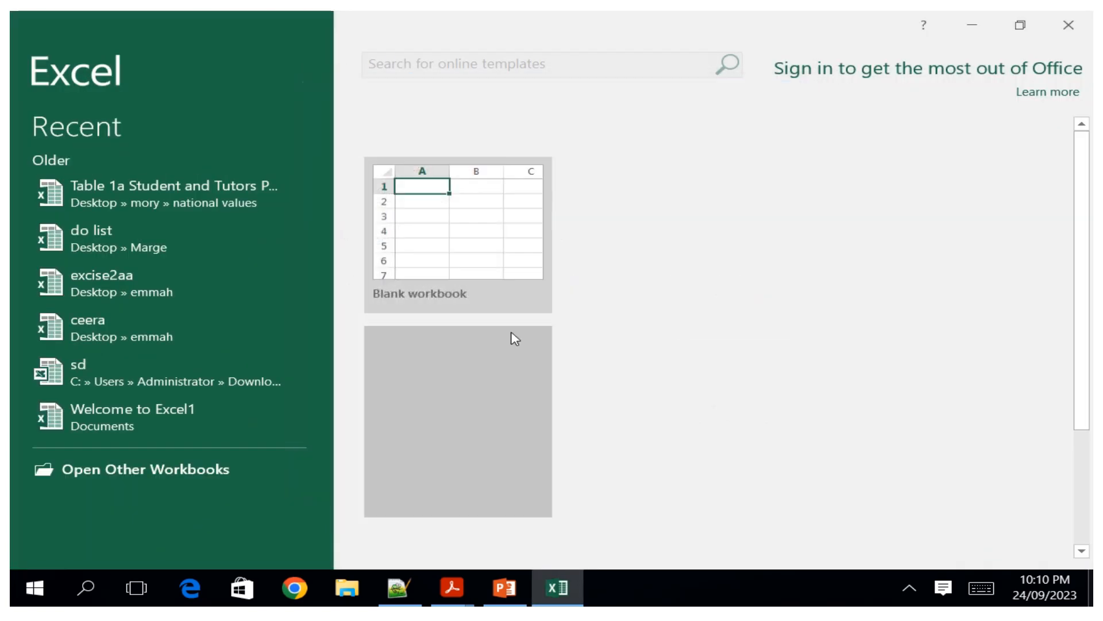
pyautogui.click(437, 251)
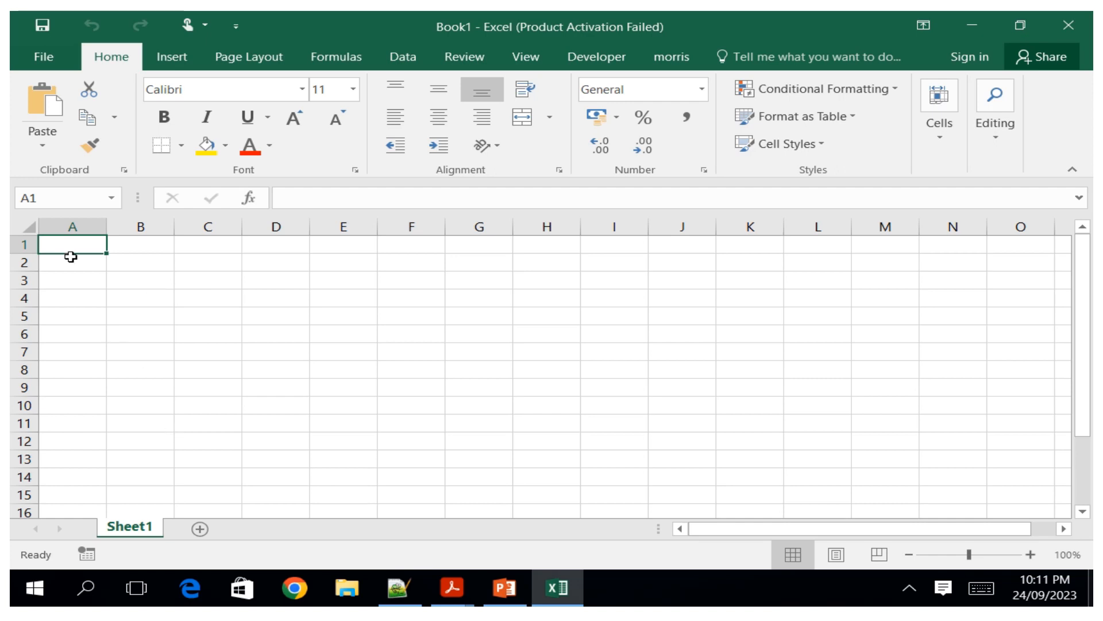
# Enter the heading marks in cell B1 using the on-screen touch keyboard.
pyautogui.click(139, 263)
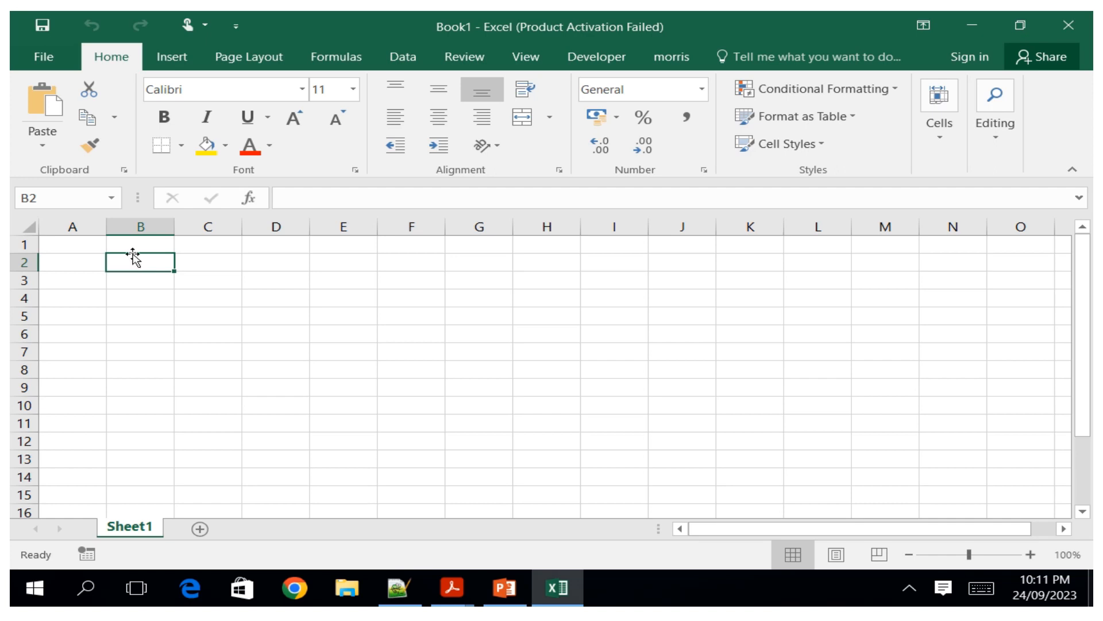
pyautogui.click(129, 240)
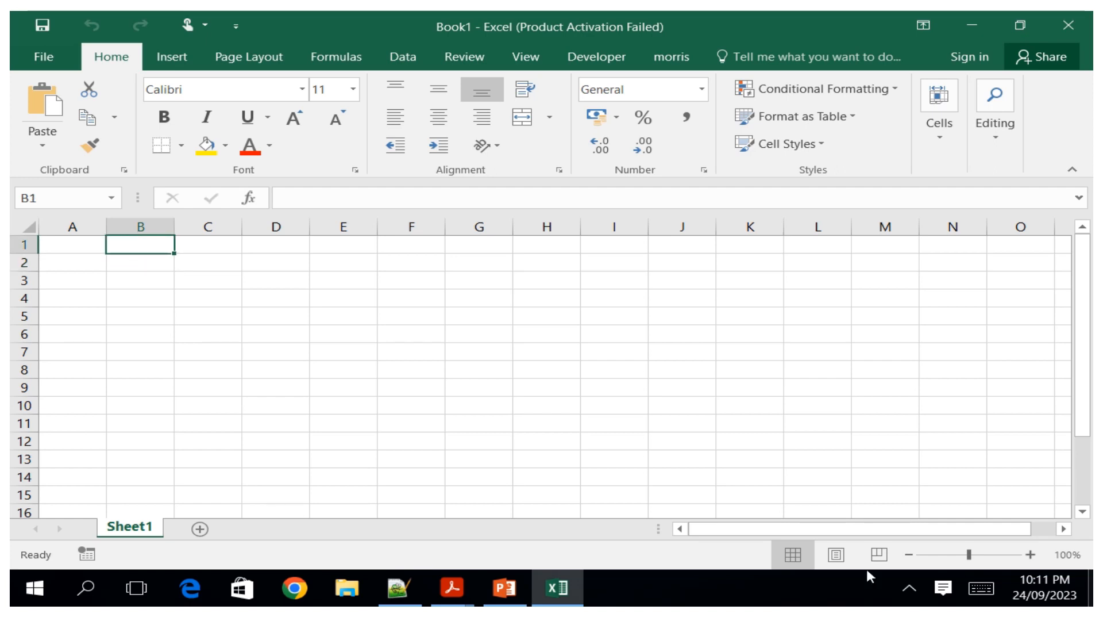
pyautogui.click(982, 589)
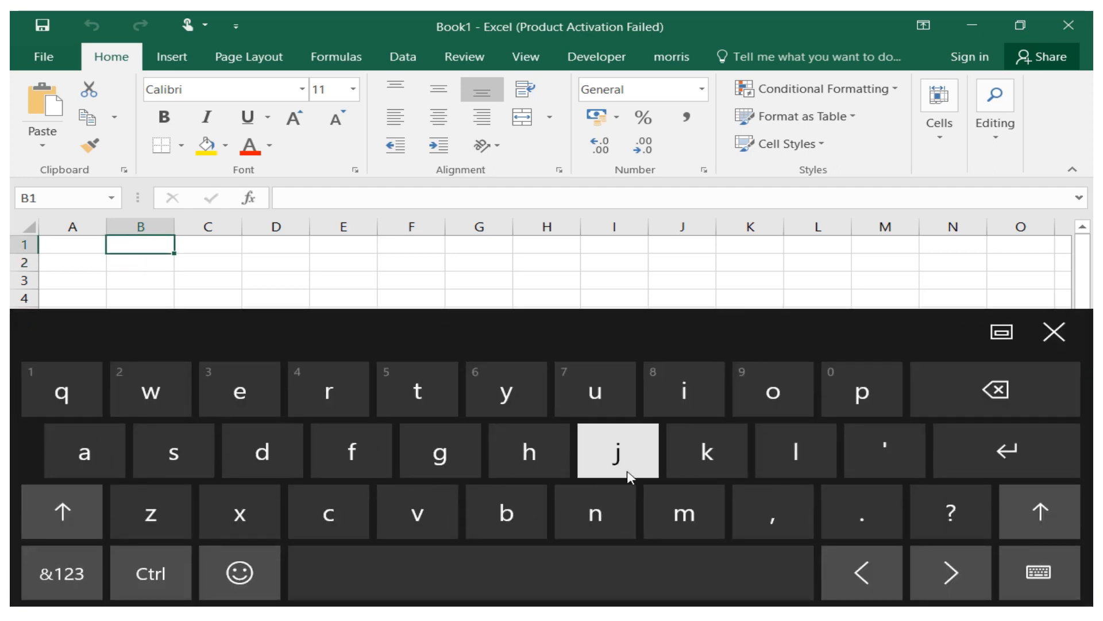
pyautogui.click(666, 513)
pyautogui.click(89, 458)
pyautogui.click(330, 391)
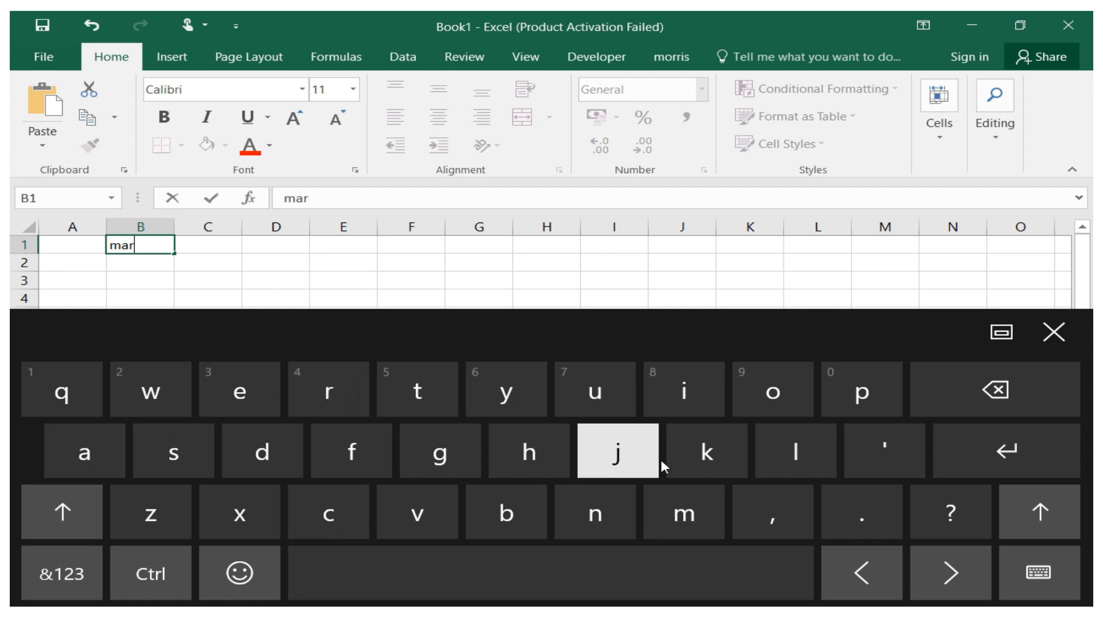
pyautogui.click(707, 454)
pyautogui.click(183, 463)
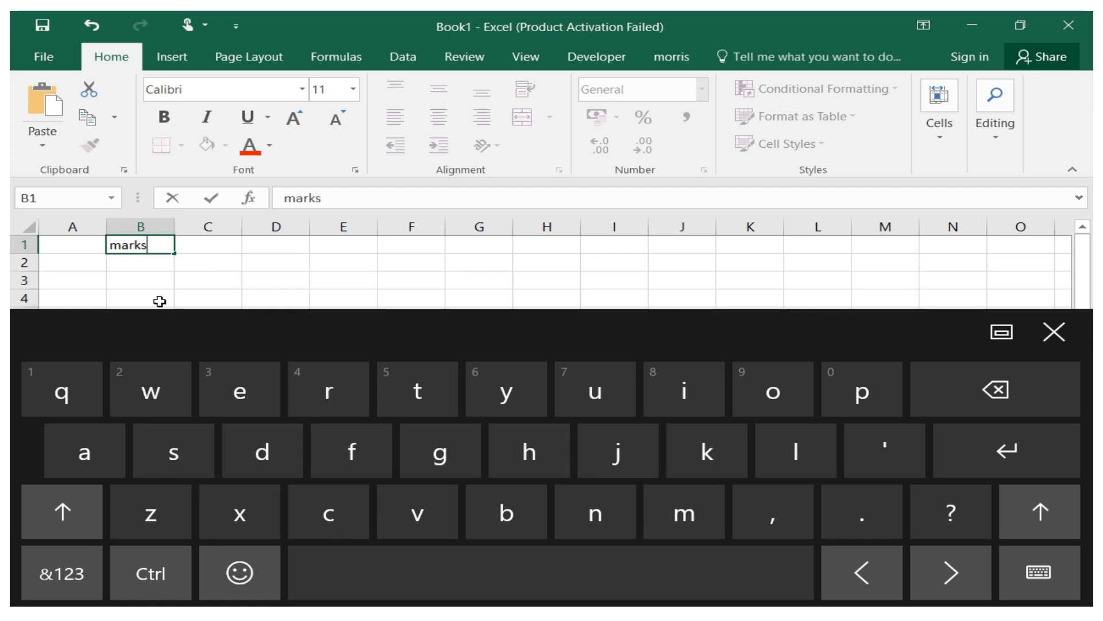
pyautogui.click(138, 266)
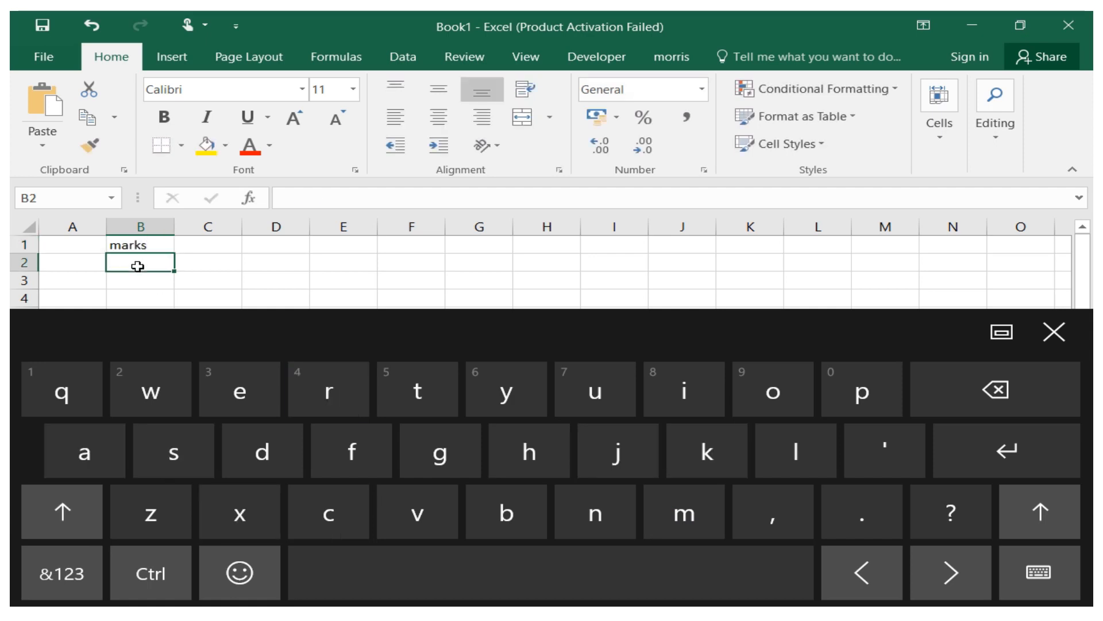
# Enter the marks 56, 70, 39, 69 and 54 down cells B2 to B6.
pyautogui.click(81, 586)
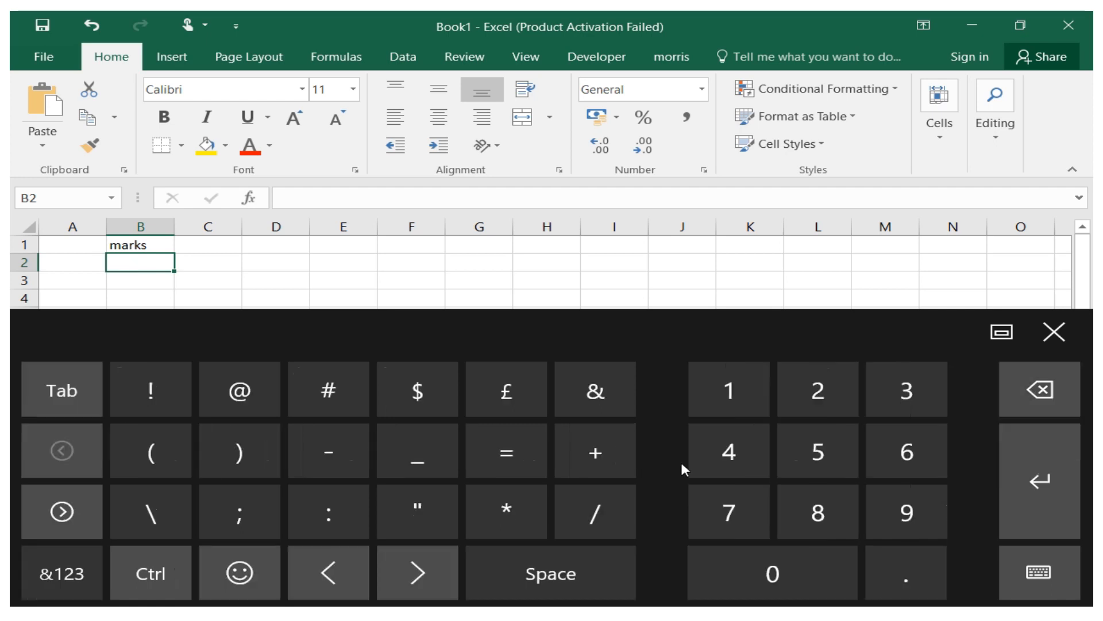
pyautogui.click(817, 451)
pyautogui.click(907, 452)
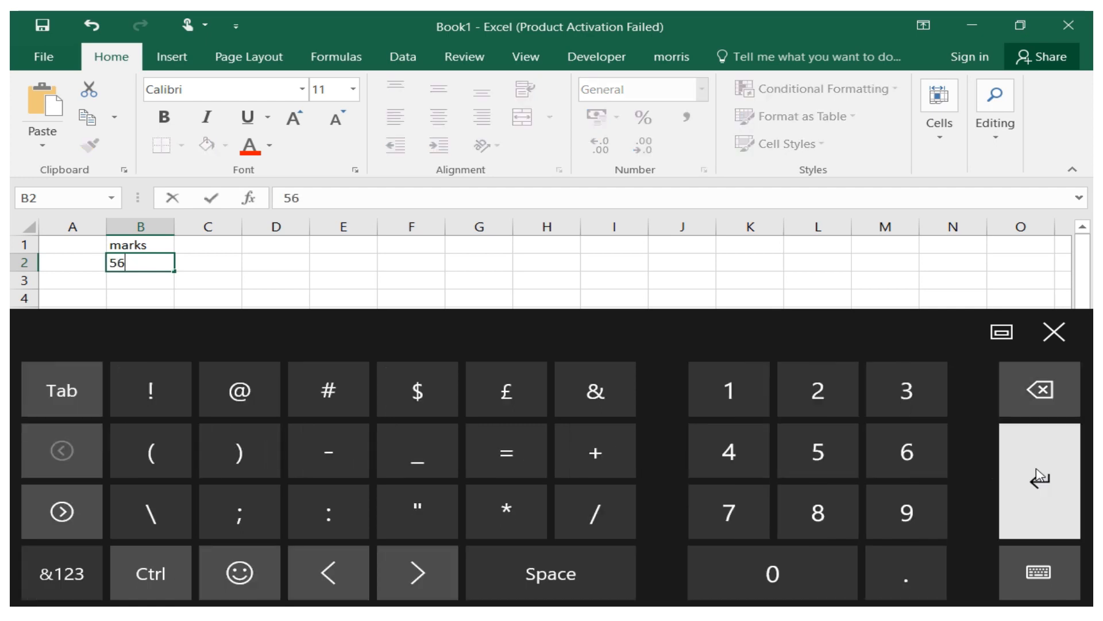
pyautogui.click(1040, 477)
pyautogui.click(747, 512)
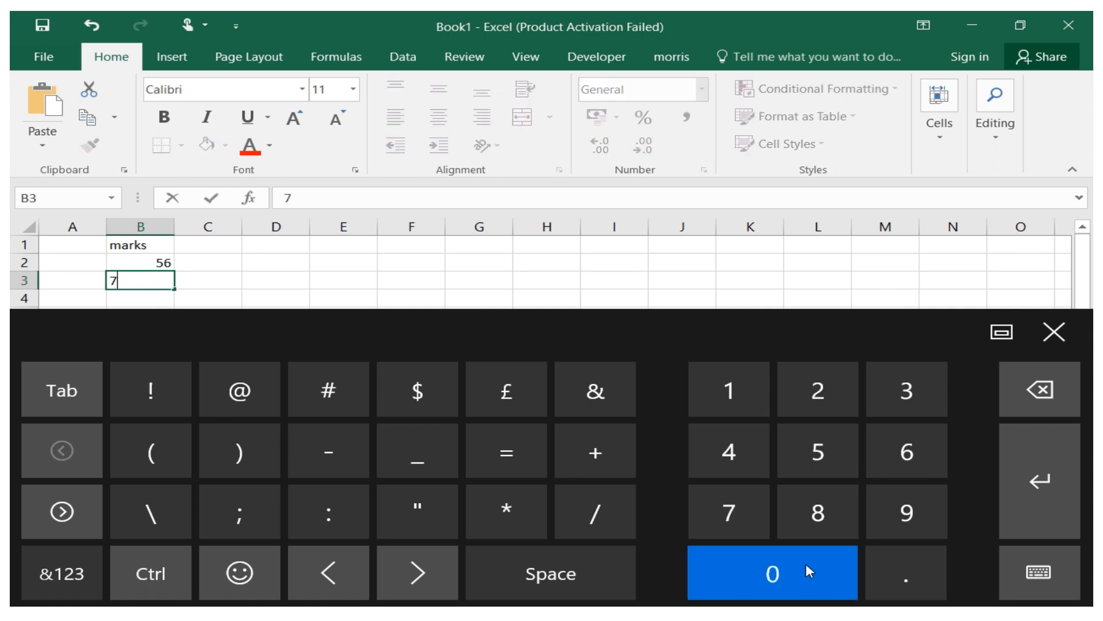
pyautogui.click(809, 571)
pyautogui.click(1028, 449)
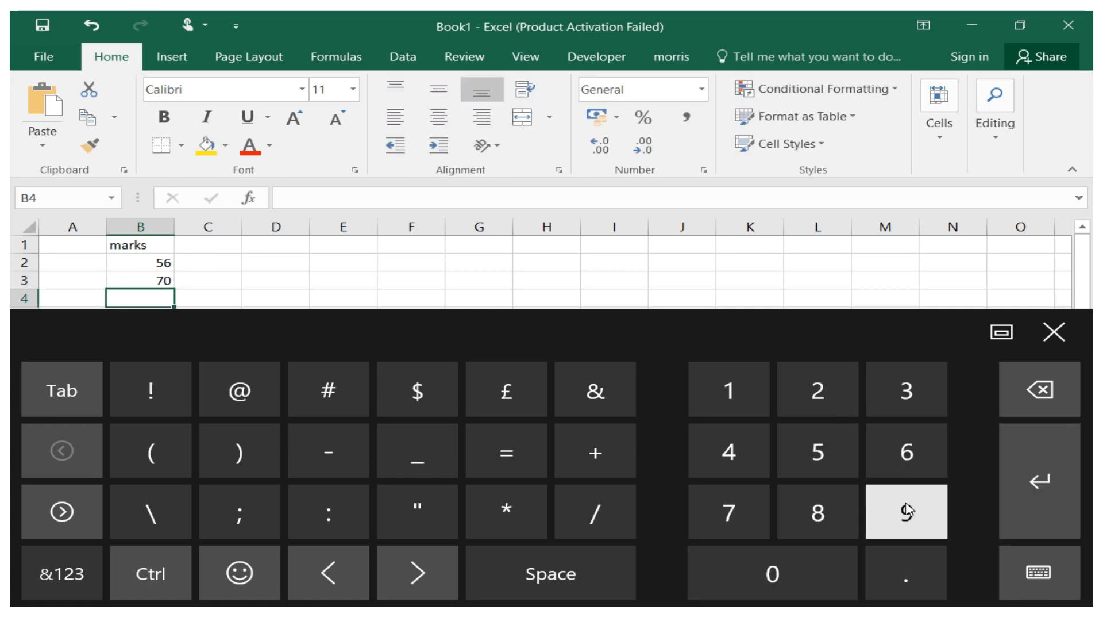
pyautogui.click(898, 391)
pyautogui.click(895, 520)
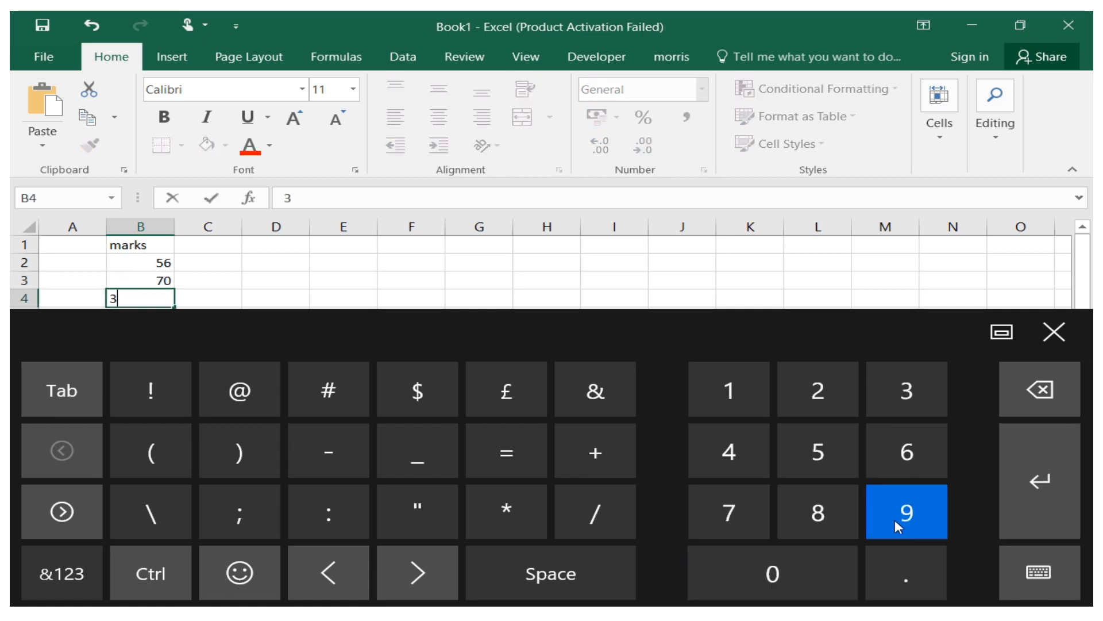
pyautogui.click(1070, 493)
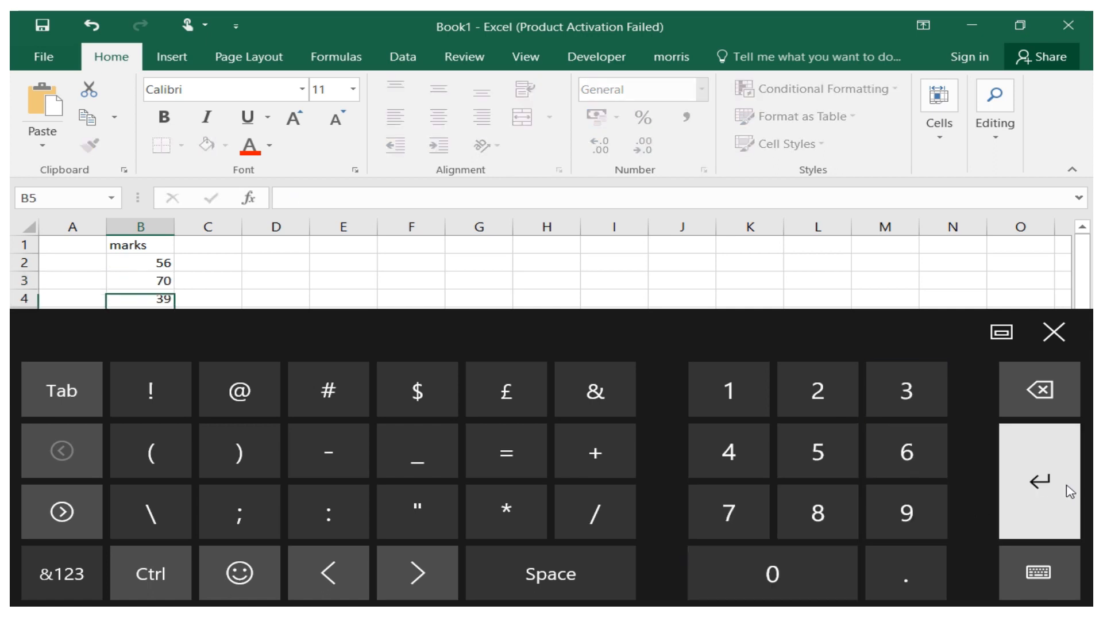
pyautogui.click(907, 454)
pyautogui.click(1039, 483)
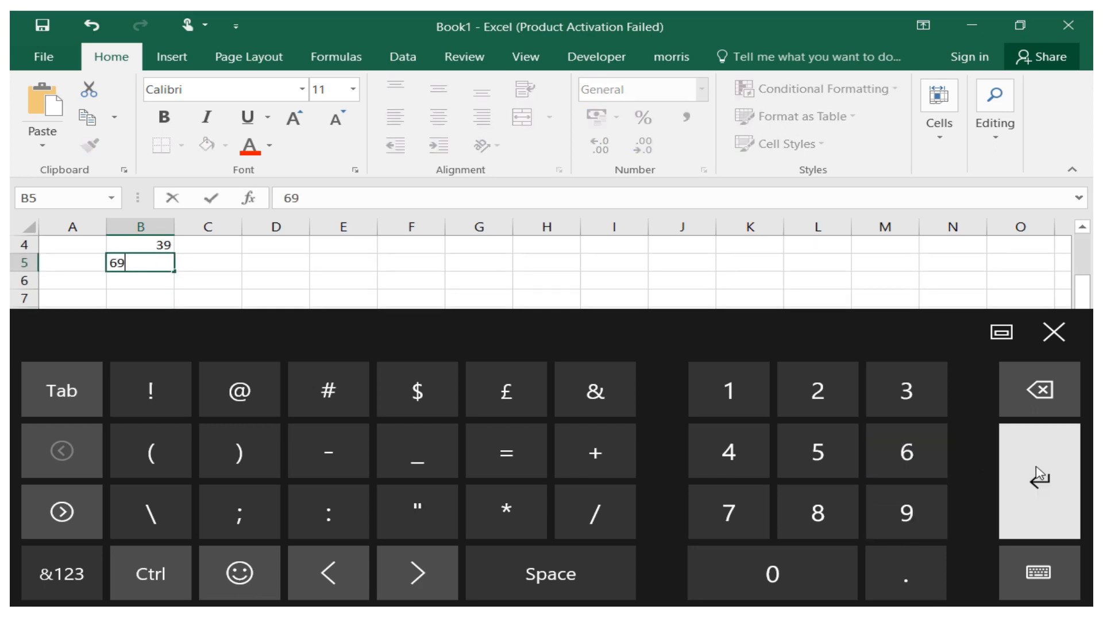
pyautogui.click(824, 454)
pyautogui.click(738, 453)
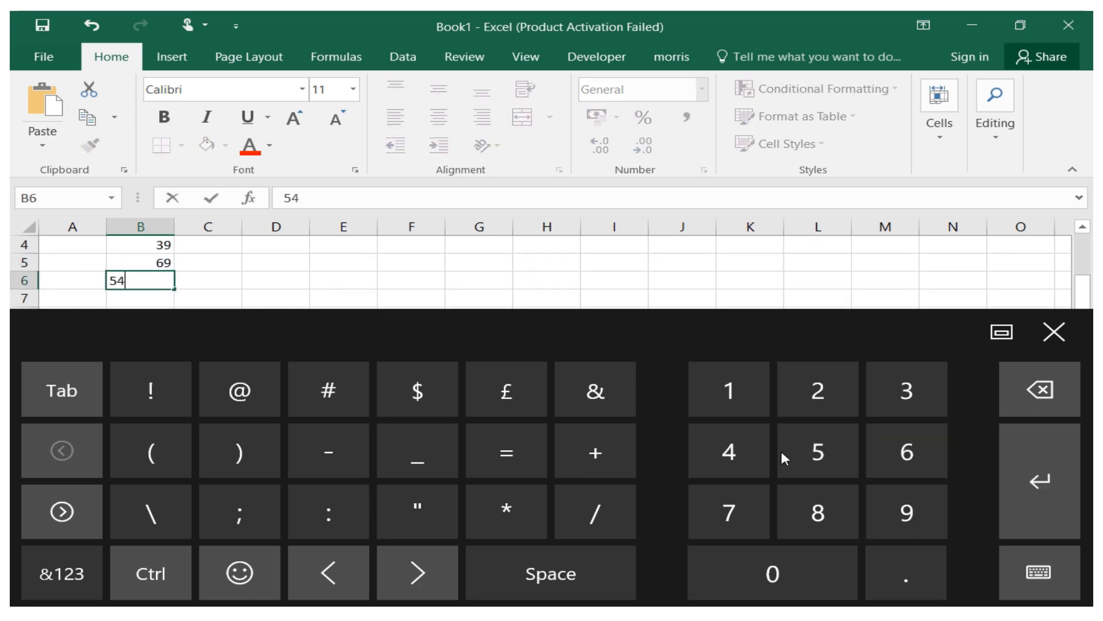
pyautogui.click(1004, 467)
# Enter the marks 61, 82, 73, 45 and 74 in cells B7 to B11 and close the touch keyboard.
pyautogui.click(897, 463)
pyautogui.click(738, 409)
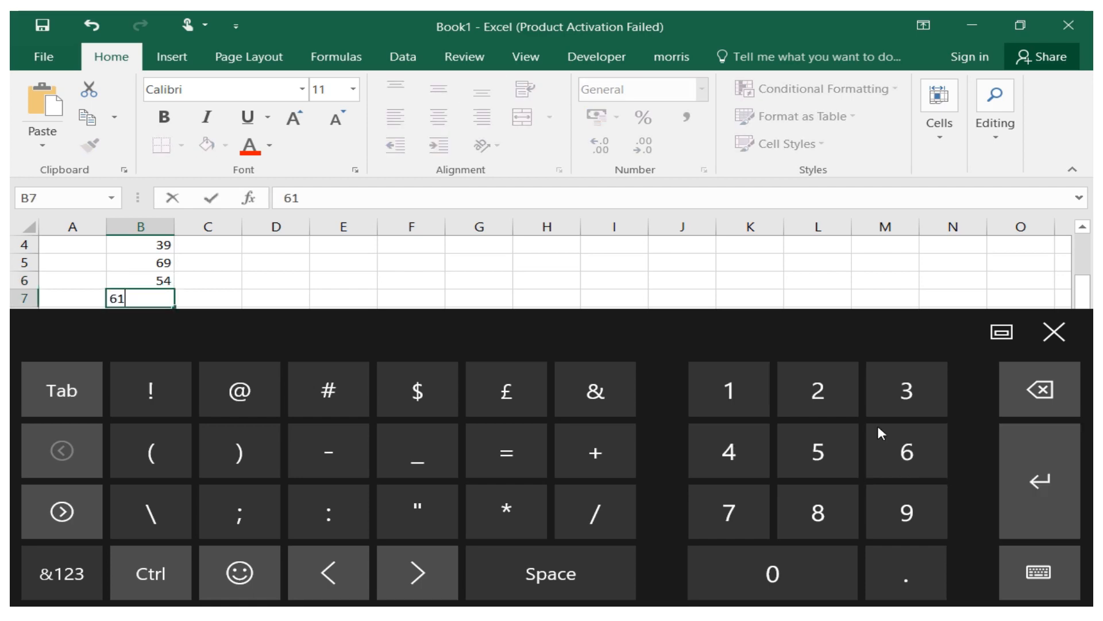
pyautogui.click(1039, 480)
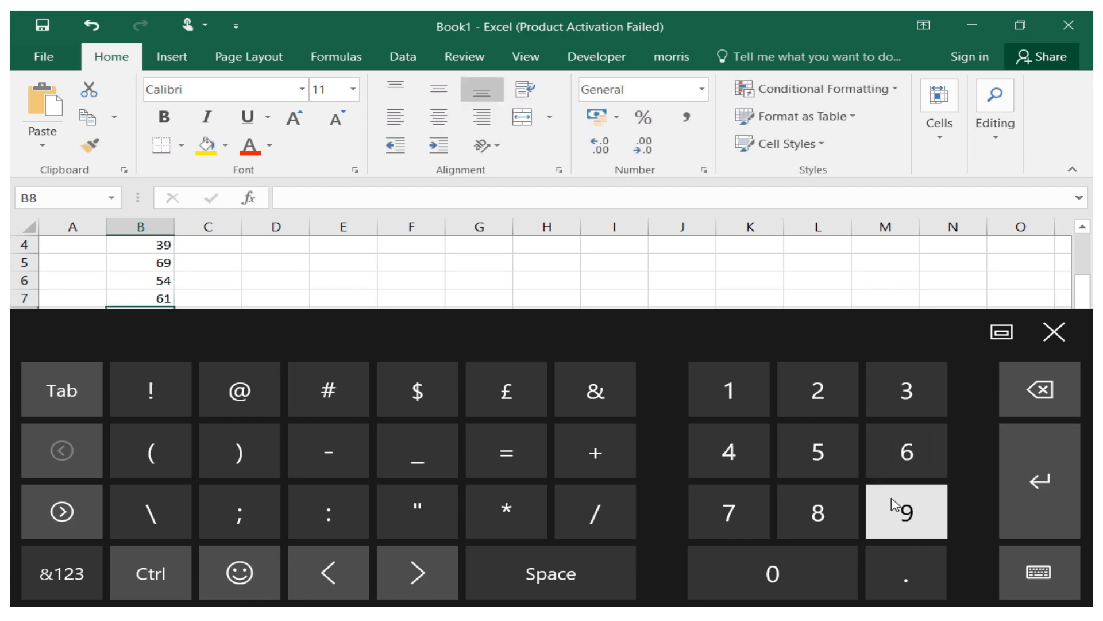
pyautogui.click(828, 511)
pyautogui.click(804, 394)
pyautogui.click(1040, 475)
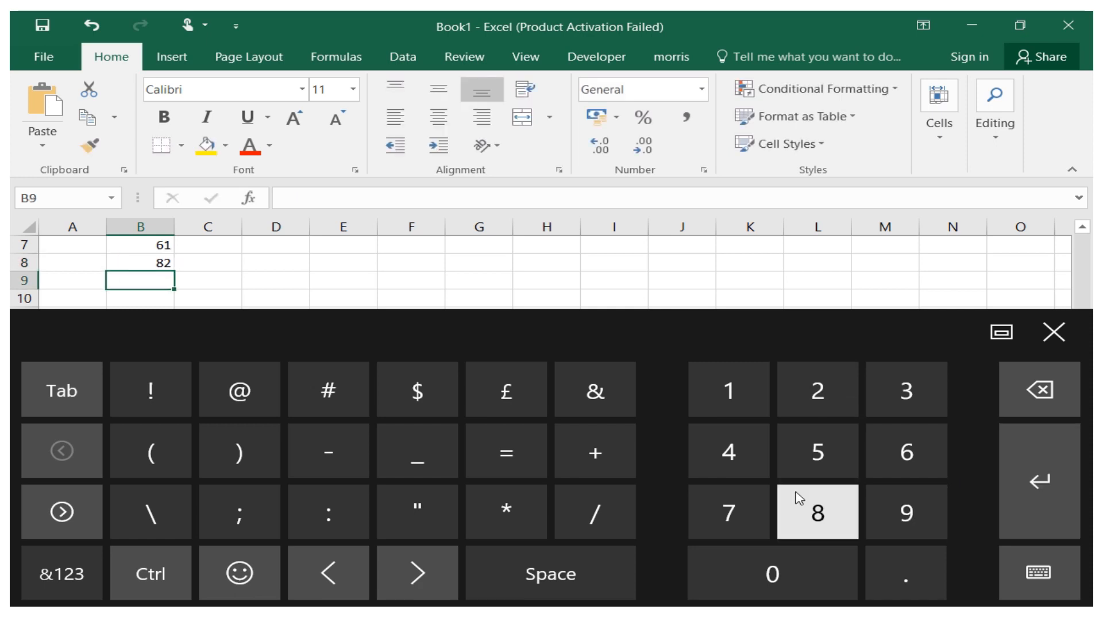
pyautogui.click(761, 502)
pyautogui.click(922, 390)
pyautogui.click(1040, 481)
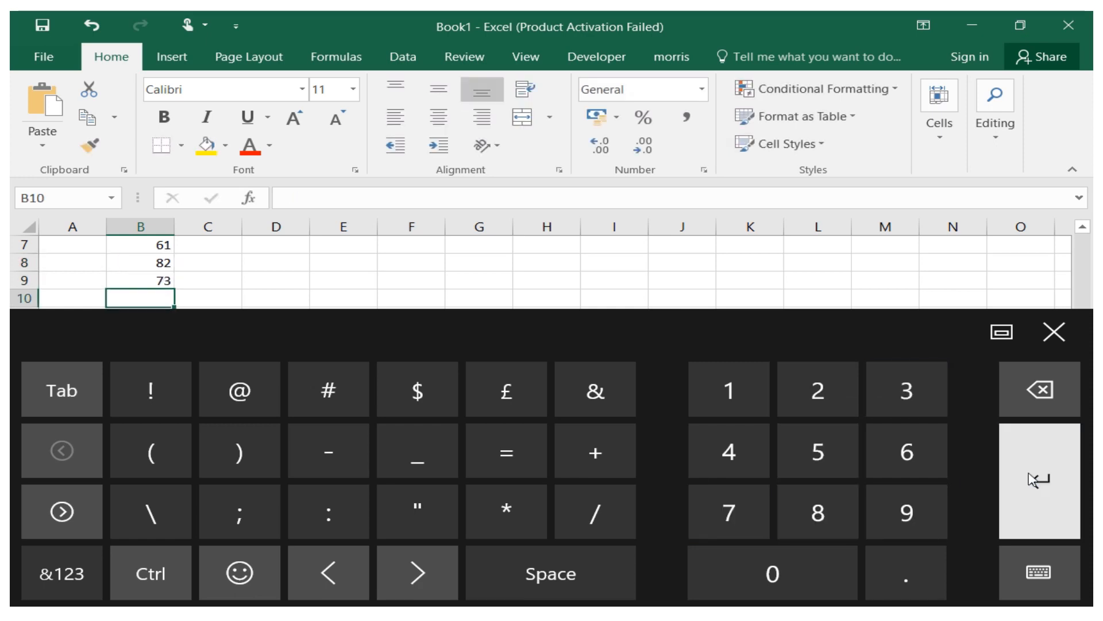
pyautogui.click(742, 464)
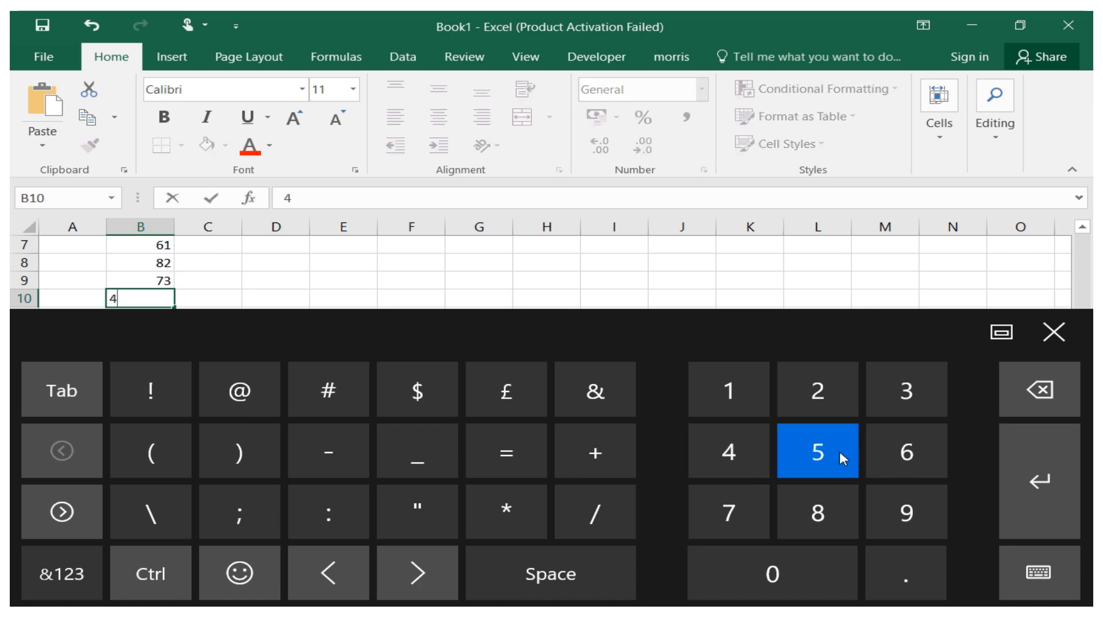
pyautogui.click(840, 450)
pyautogui.click(1031, 466)
pyautogui.click(741, 517)
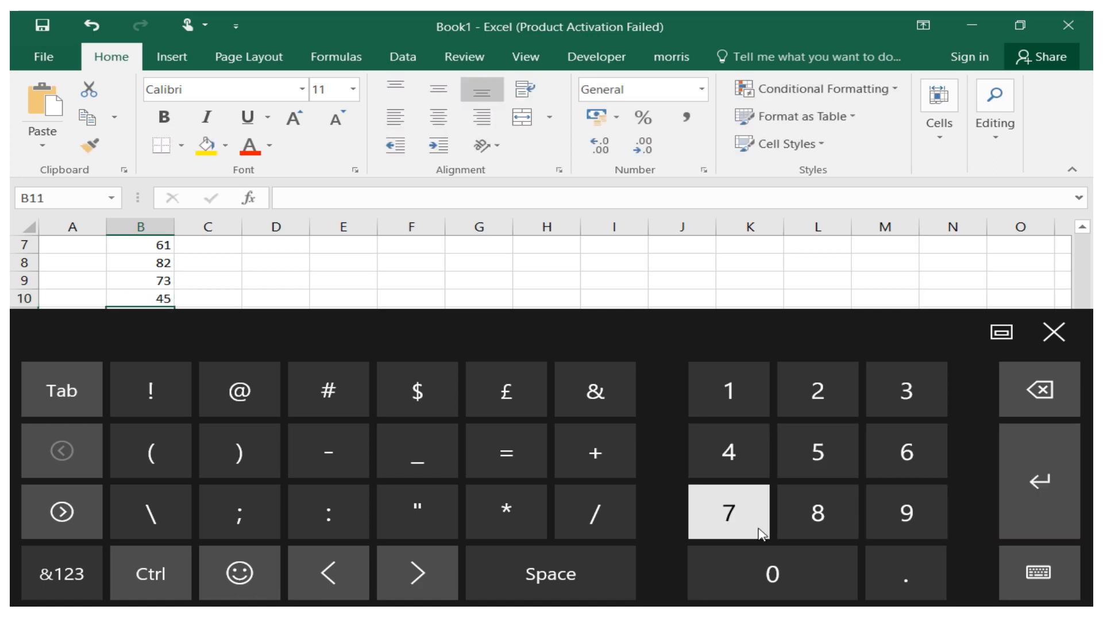
pyautogui.click(725, 460)
pyautogui.click(1053, 332)
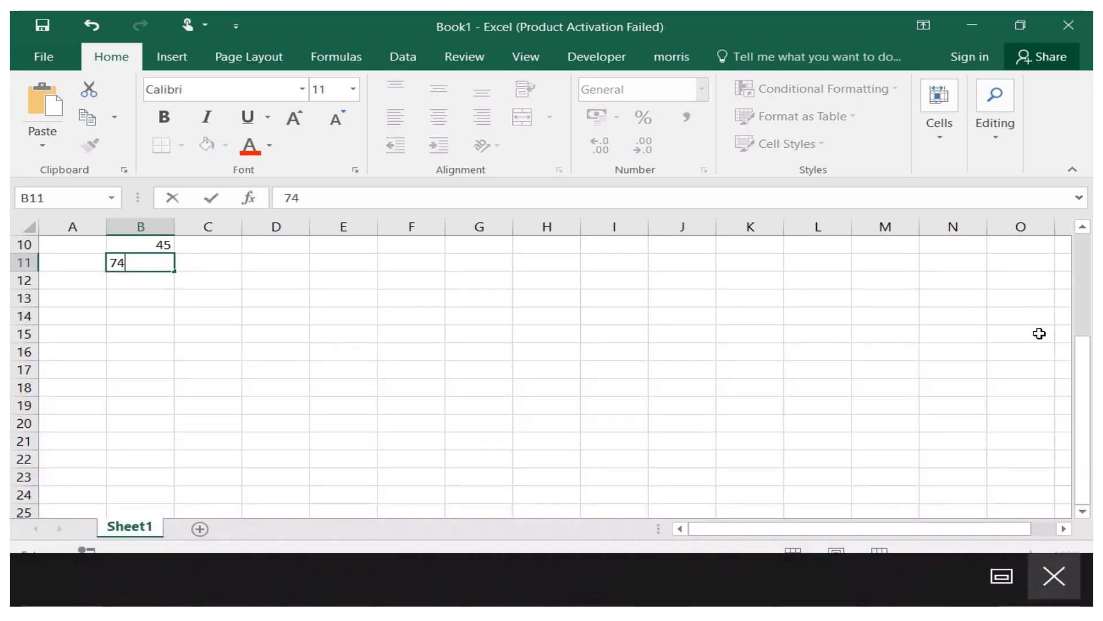
pyautogui.click(178, 284)
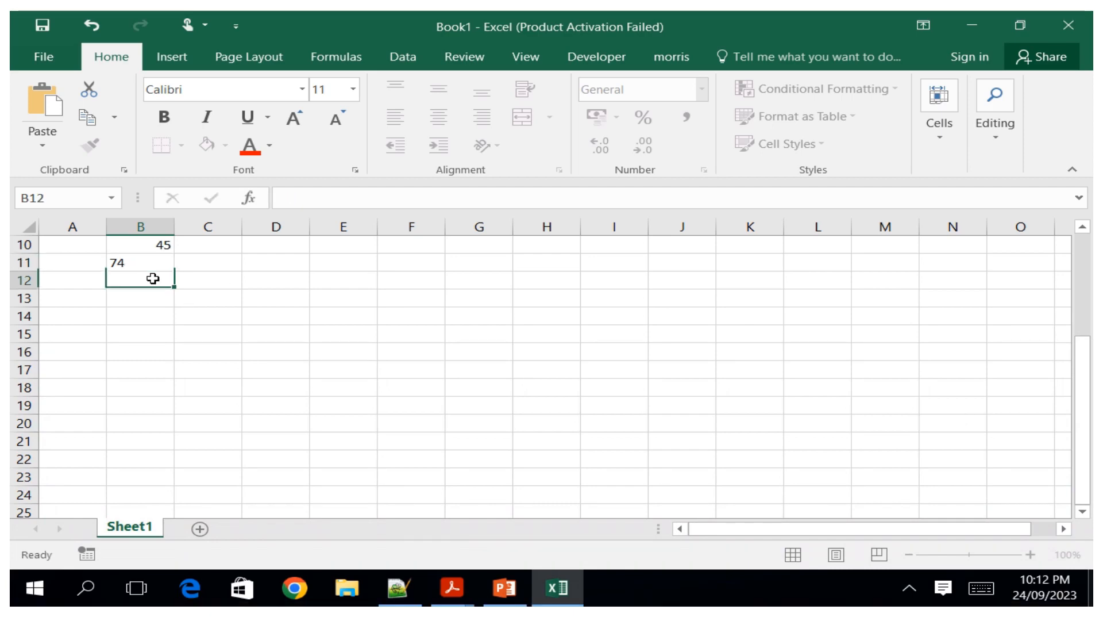
pyautogui.moveTo(1083, 374); pyautogui.dragTo(1060, 274)
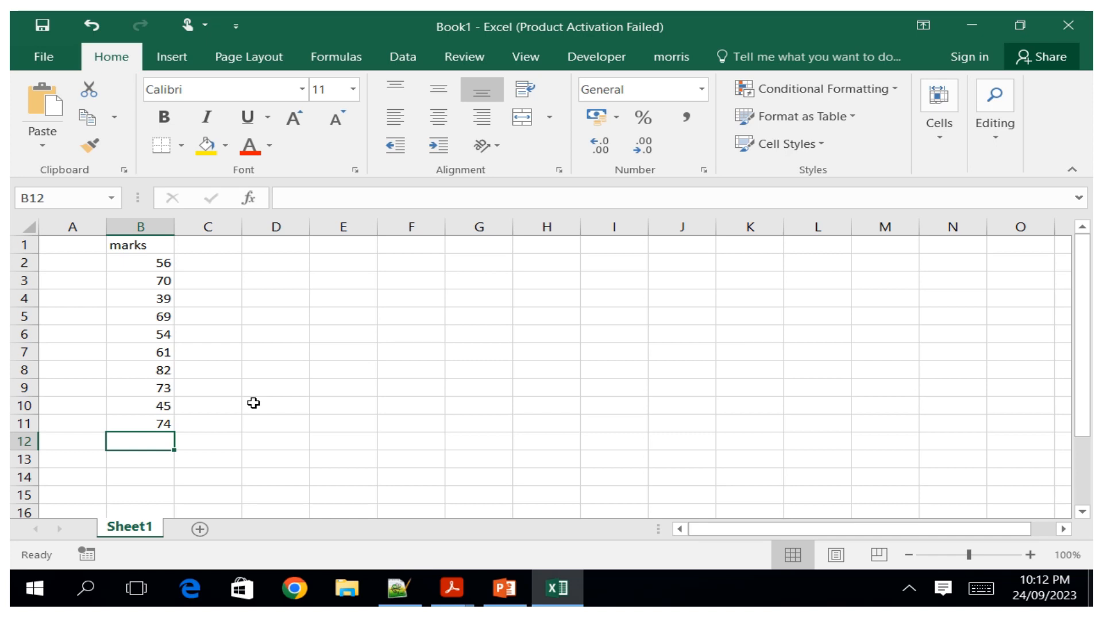
# Open the touch keyboard and start an IF formula in cell C2.
pyautogui.click(214, 263)
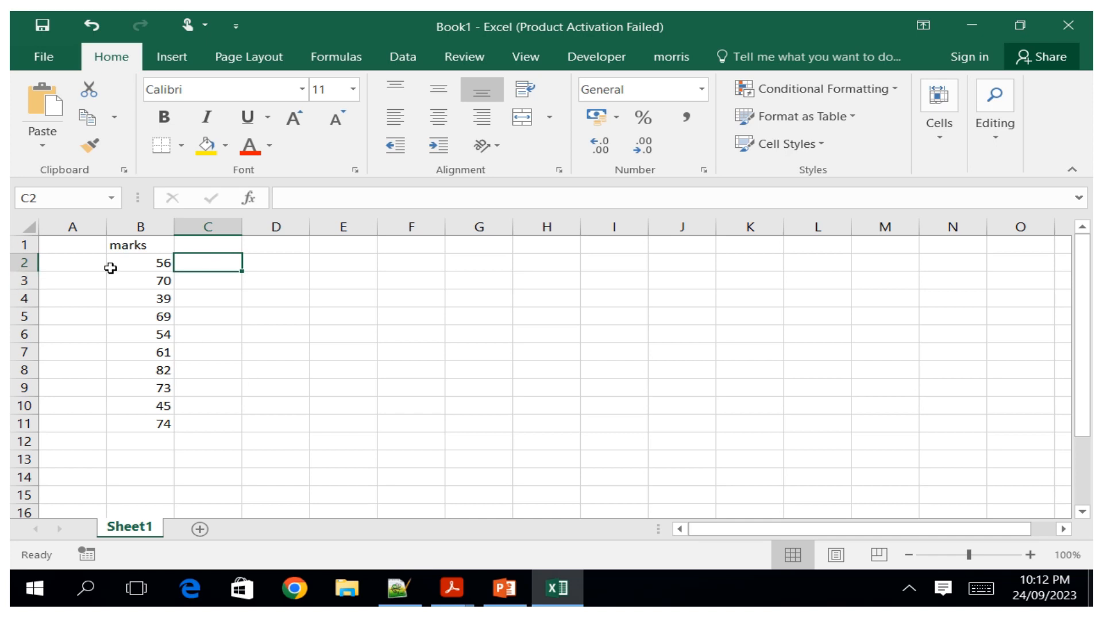
pyautogui.click(981, 587)
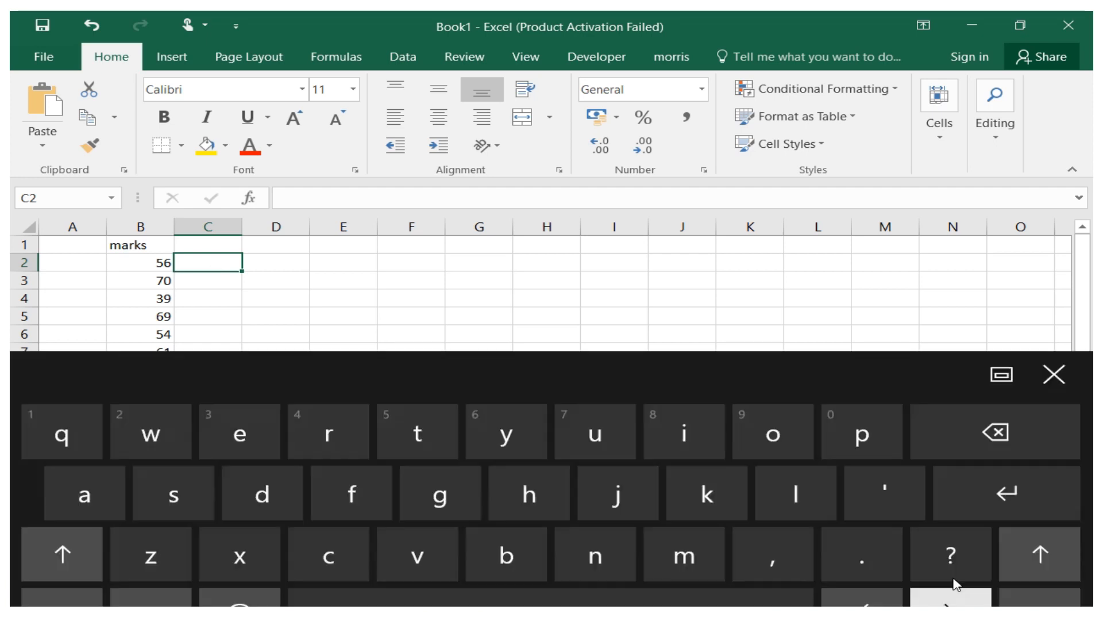
pyautogui.click(61, 573)
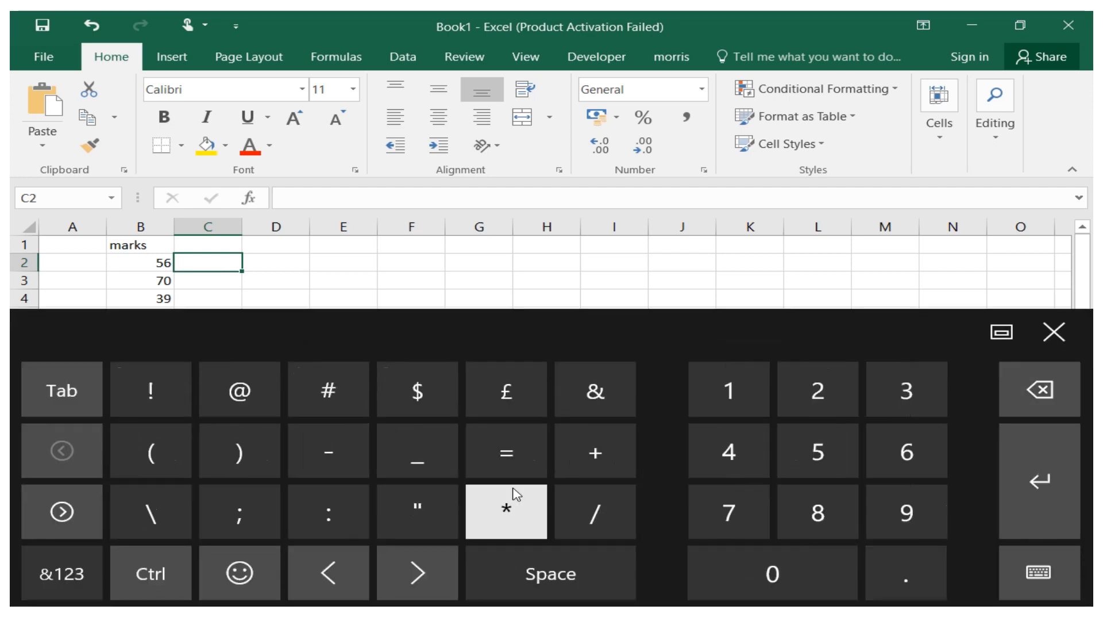
pyautogui.click(506, 453)
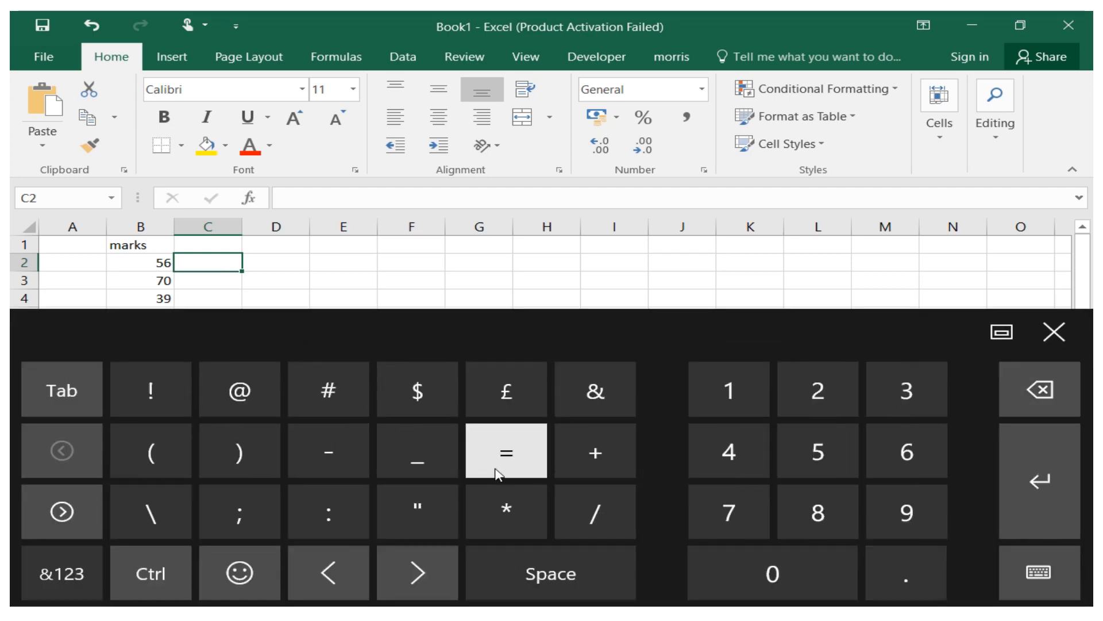
pyautogui.click(48, 584)
pyautogui.click(670, 397)
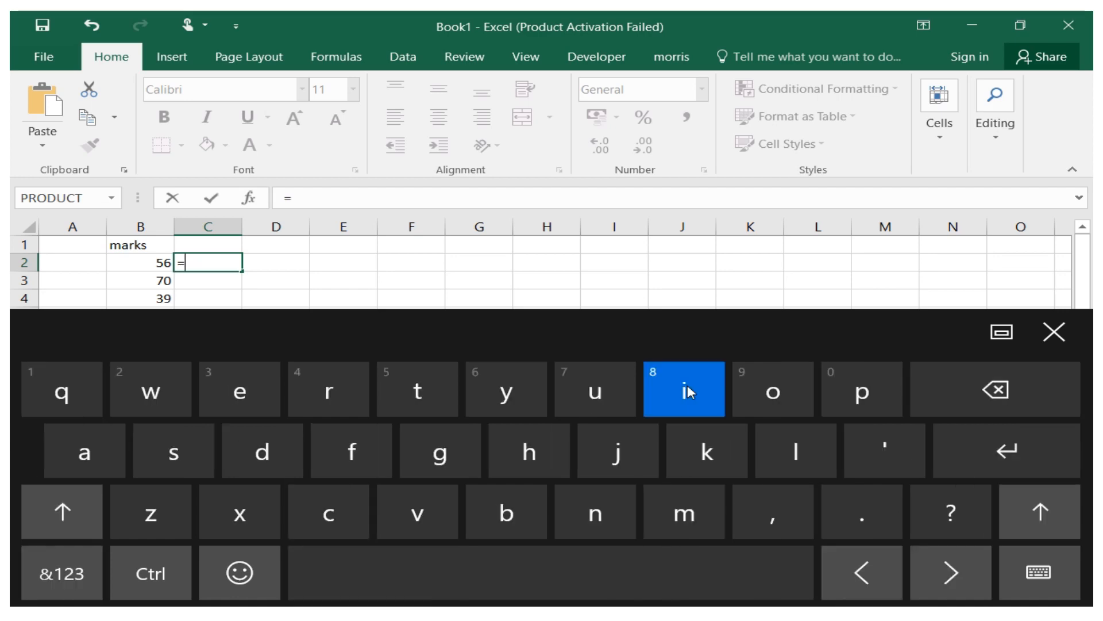
pyautogui.click(351, 454)
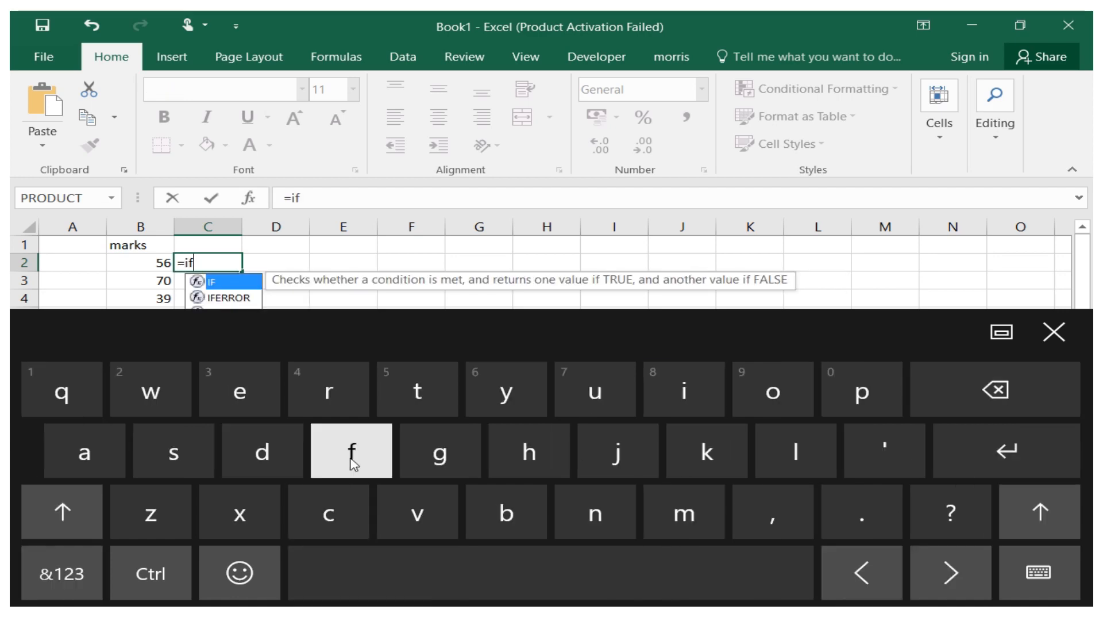
pyautogui.click(59, 569)
pyautogui.click(152, 453)
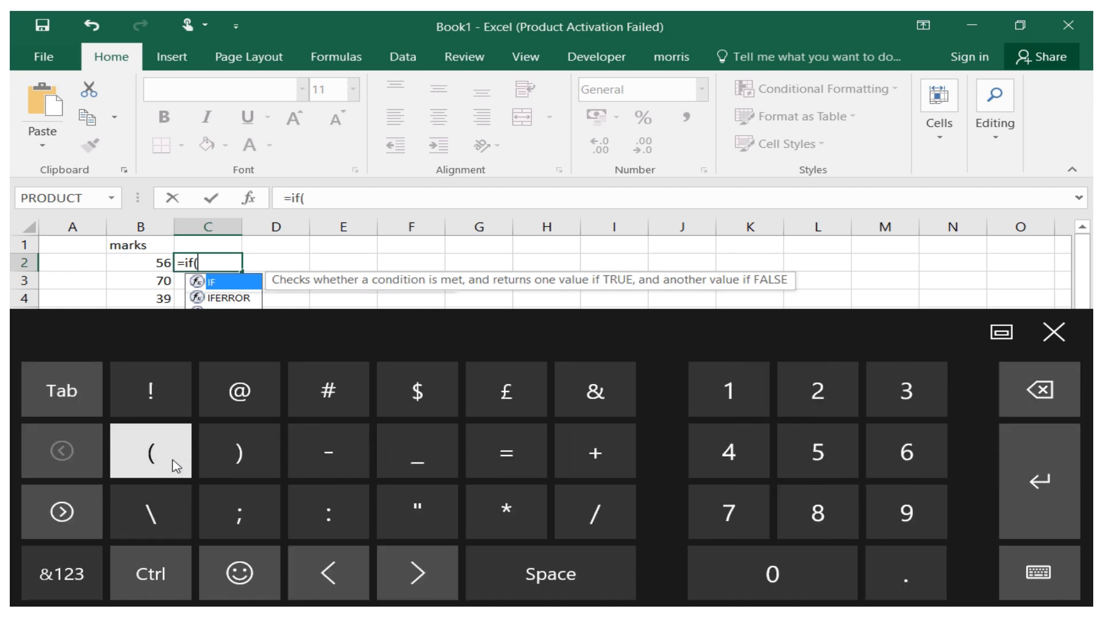
pyautogui.click(236, 454)
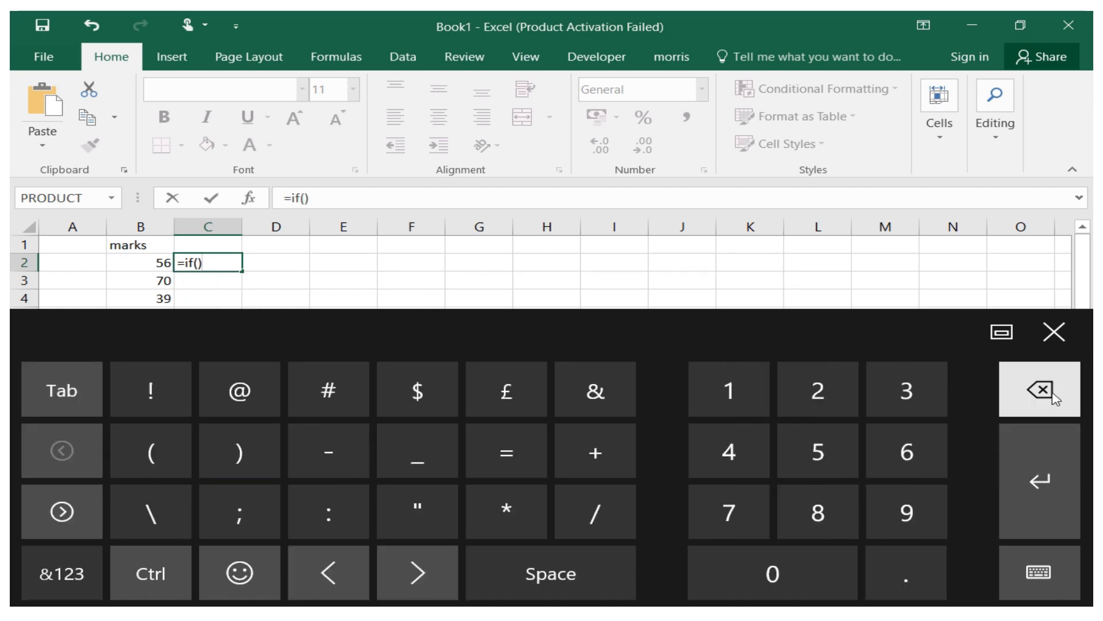
pyautogui.click(1023, 402)
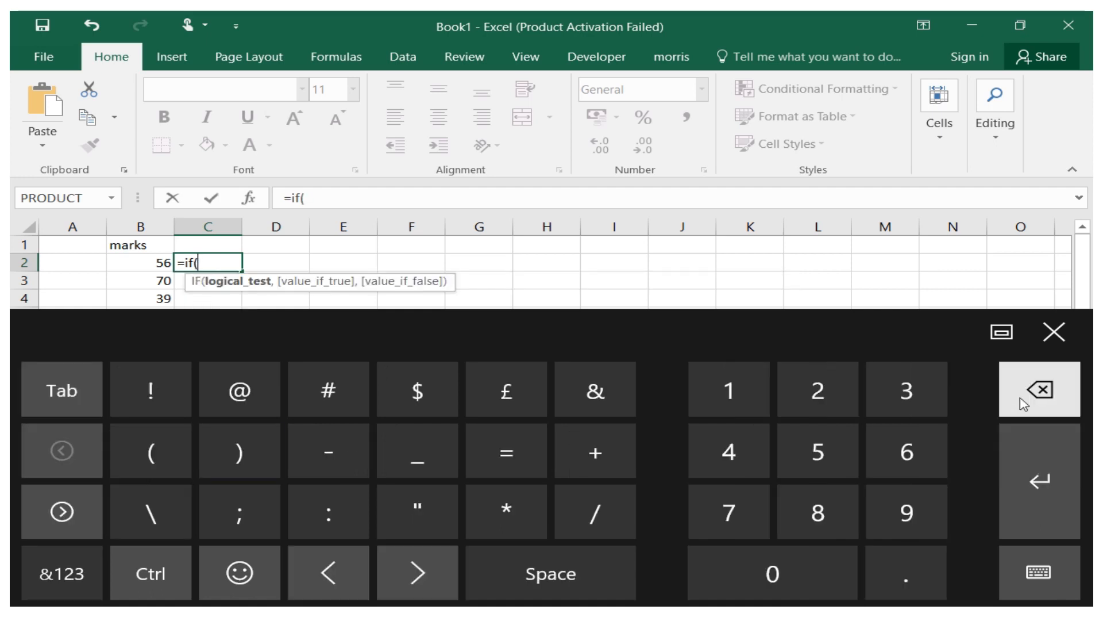
# Set the IF condition to test whether B2 is greater than 60.
pyautogui.click(144, 265)
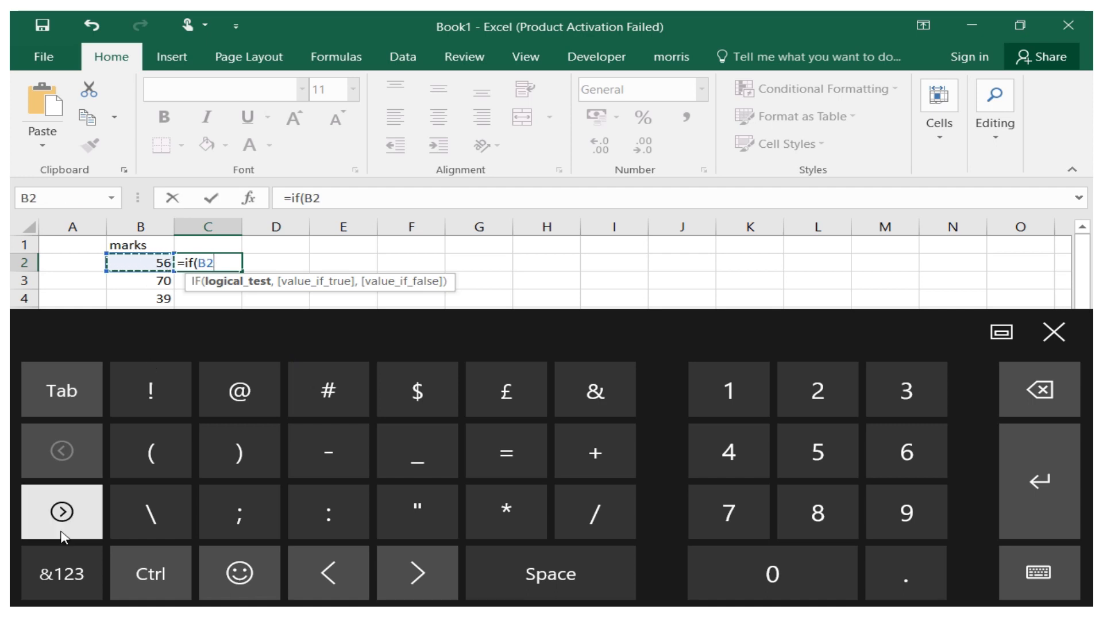
pyautogui.click(62, 511)
pyautogui.click(230, 460)
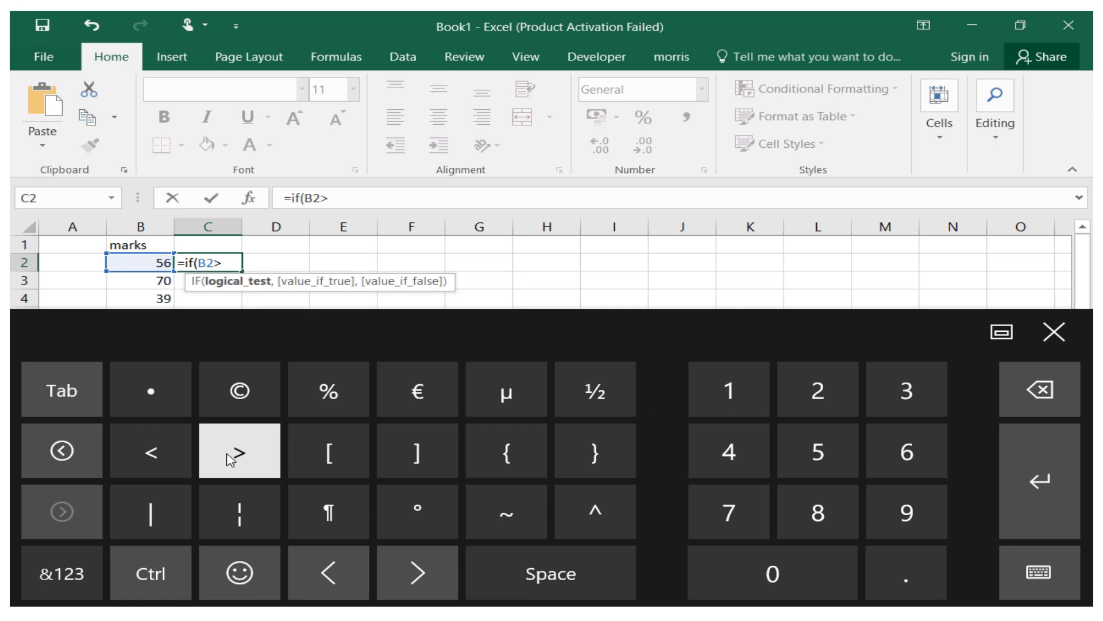
pyautogui.click(907, 452)
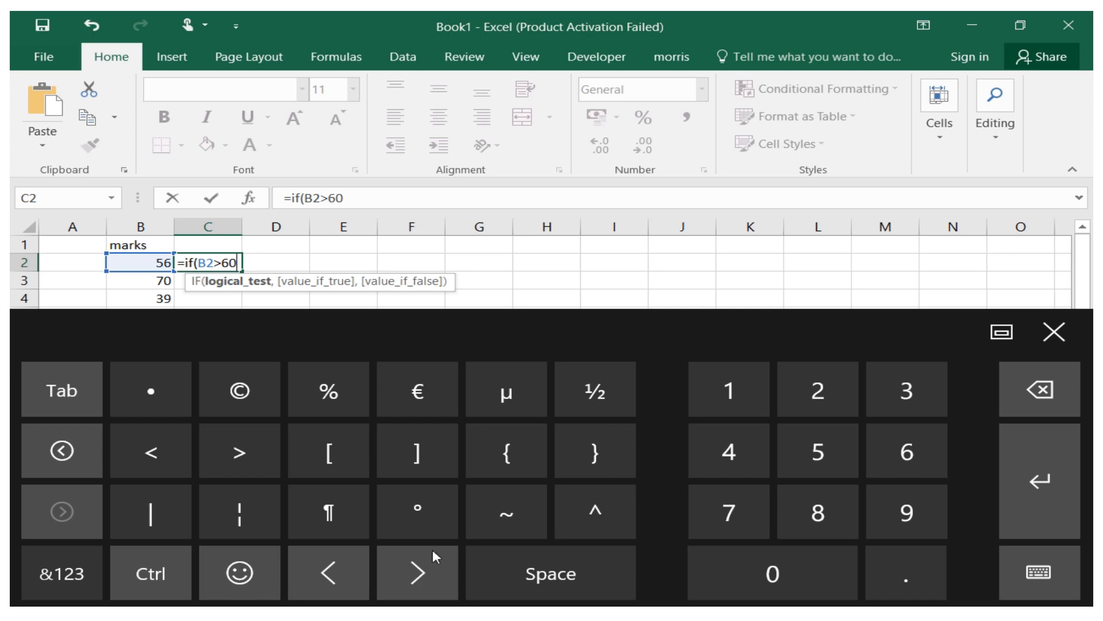
# Add "PASS" as the formula's value when the condition is true.
pyautogui.click(69, 583)
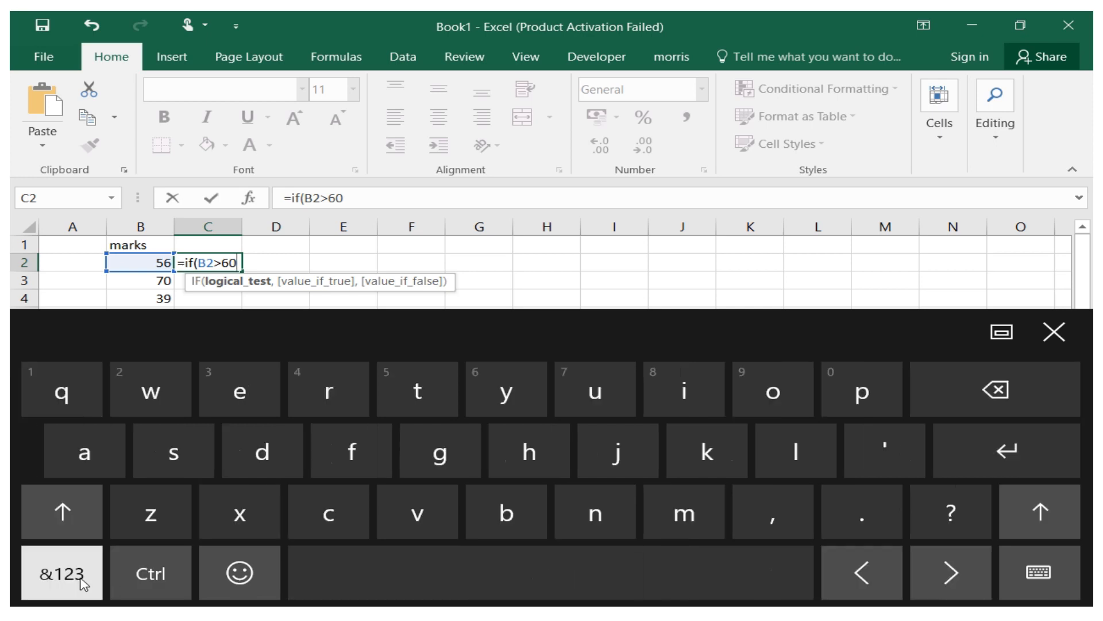
pyautogui.click(798, 523)
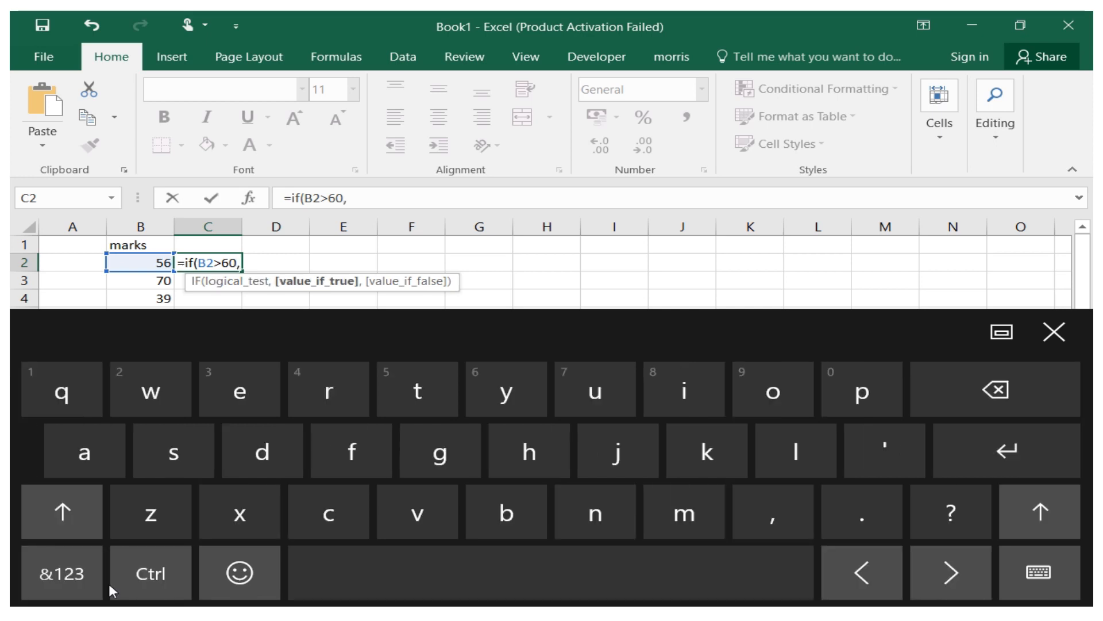
pyautogui.click(69, 574)
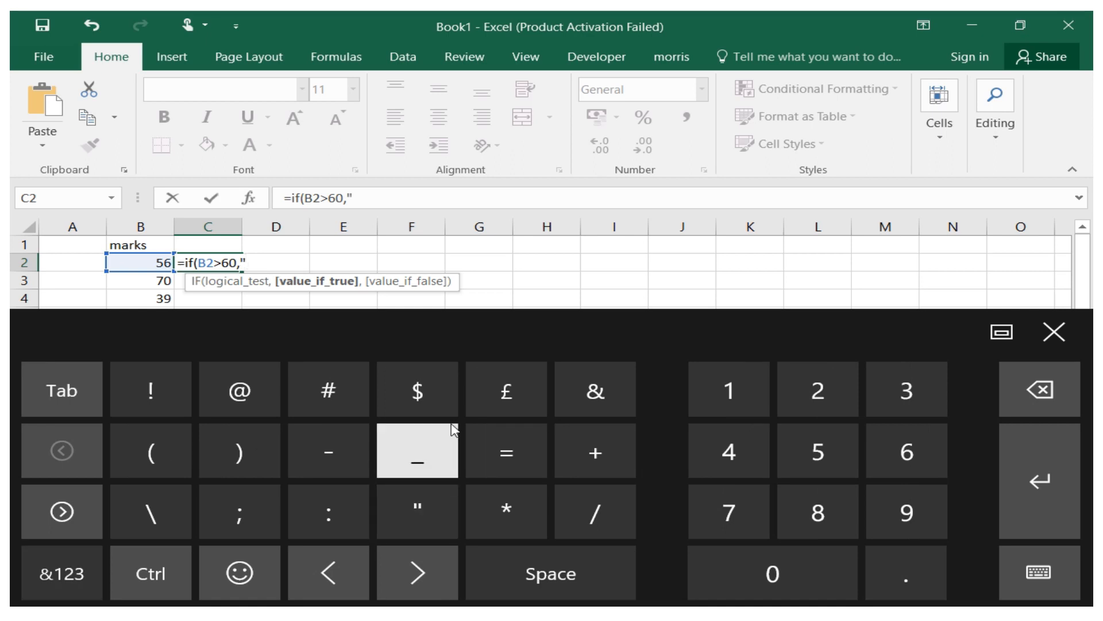
pyautogui.click(67, 575)
pyautogui.click(81, 532)
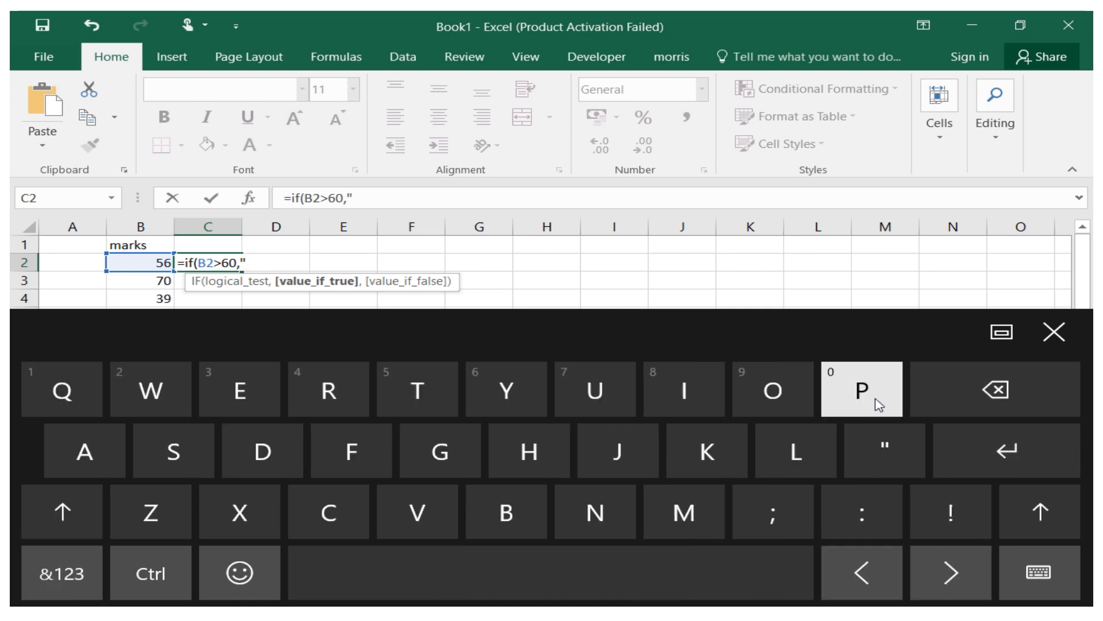
pyautogui.click(865, 396)
pyautogui.click(64, 511)
pyautogui.click(83, 454)
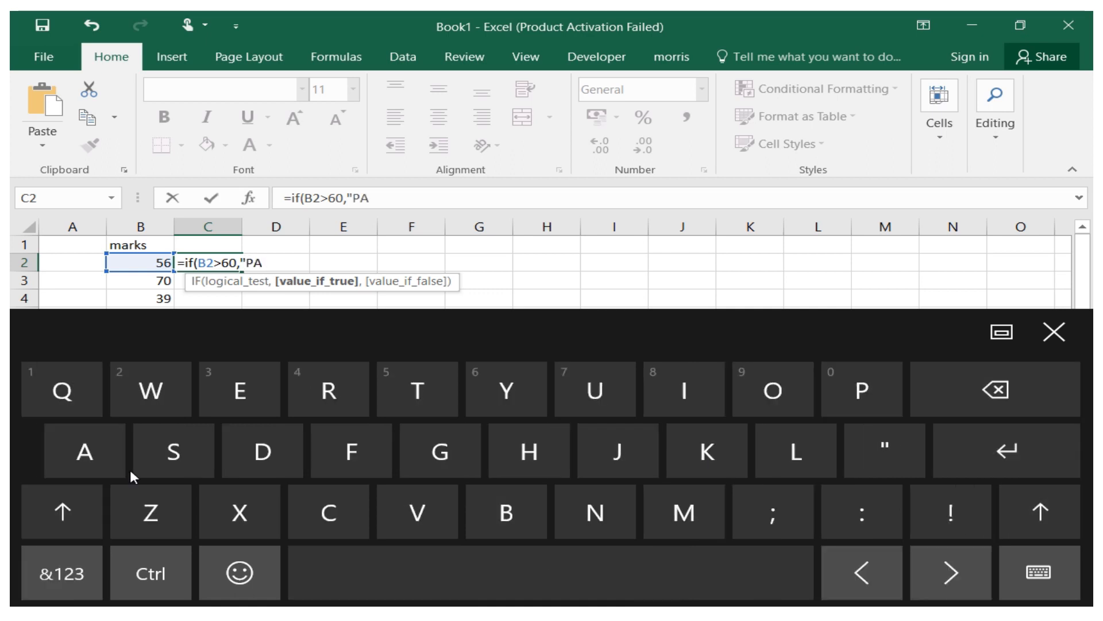
pyautogui.click(138, 460)
pyautogui.click(92, 485)
pyautogui.click(137, 466)
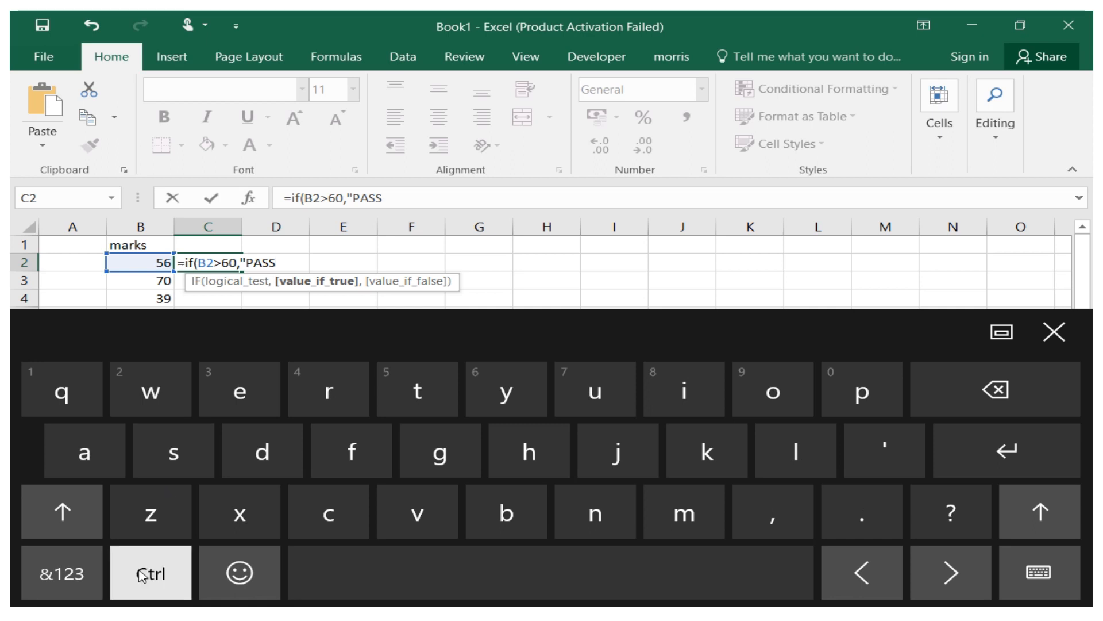
pyautogui.click(62, 573)
pyautogui.click(418, 509)
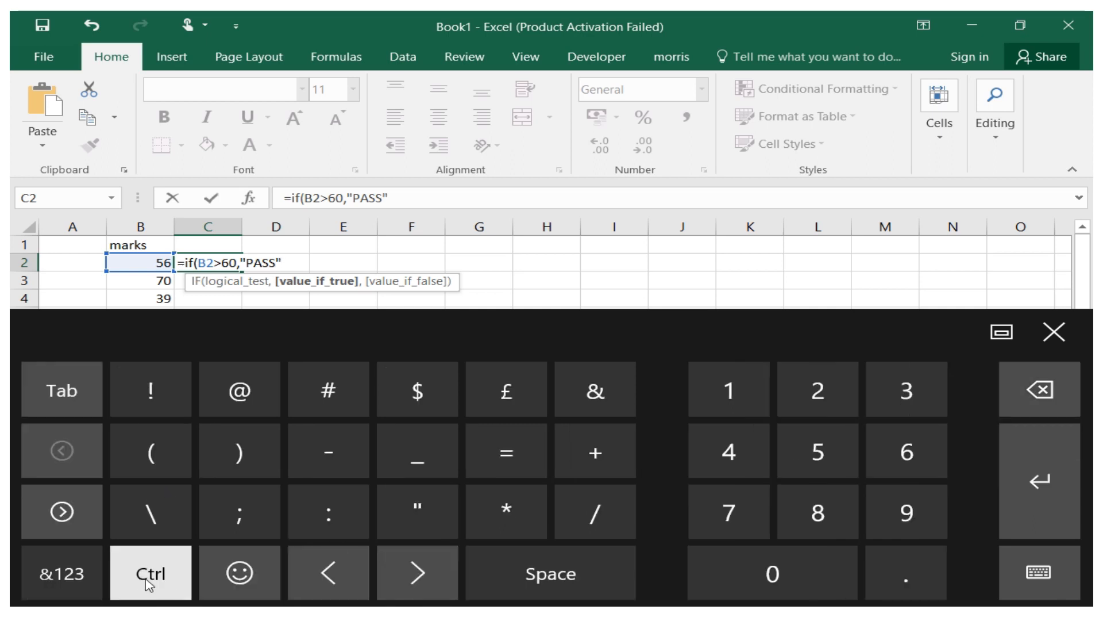
pyautogui.click(62, 573)
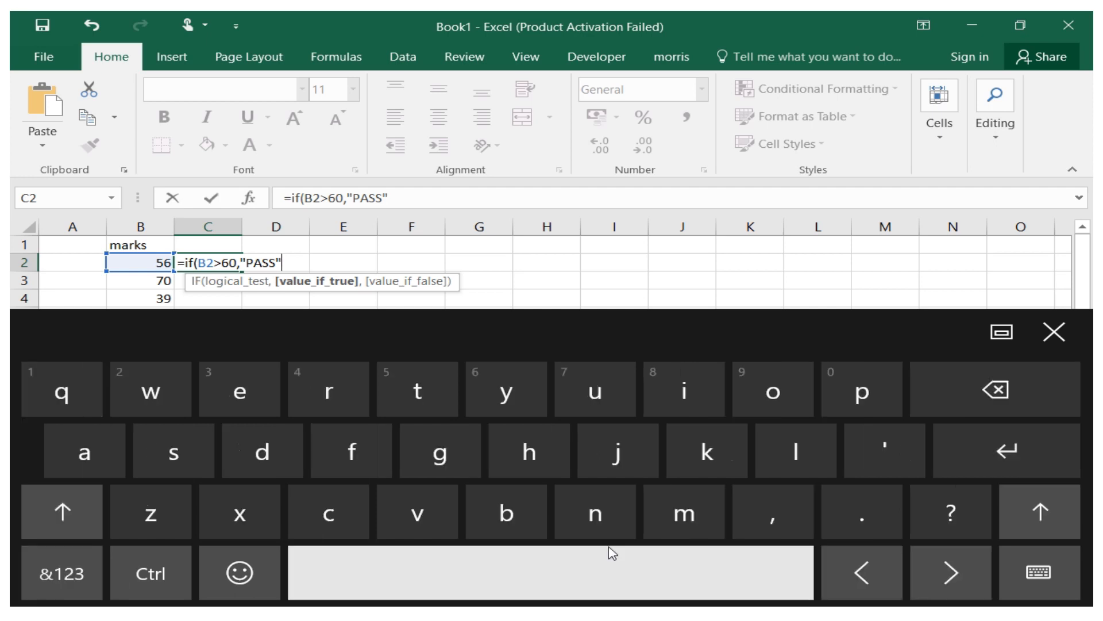
# Add "FAIL" as the value when false, close the bracket and confirm the formula =if(B2>60,"PASS","FAIL").
pyautogui.click(757, 519)
pyautogui.click(64, 596)
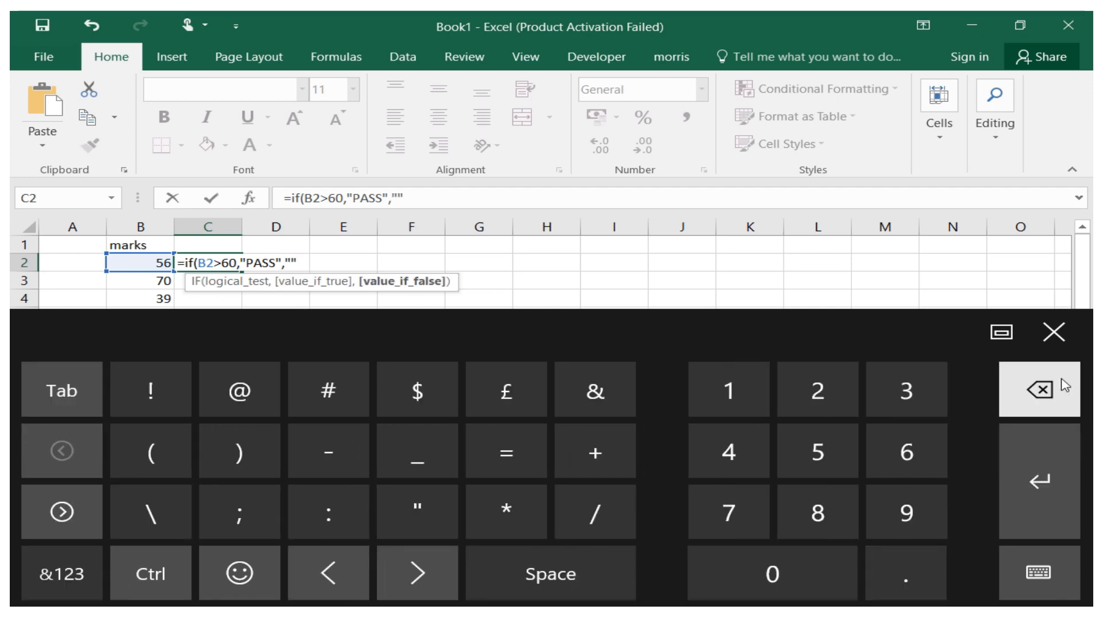
pyautogui.click(91, 592)
pyautogui.click(62, 511)
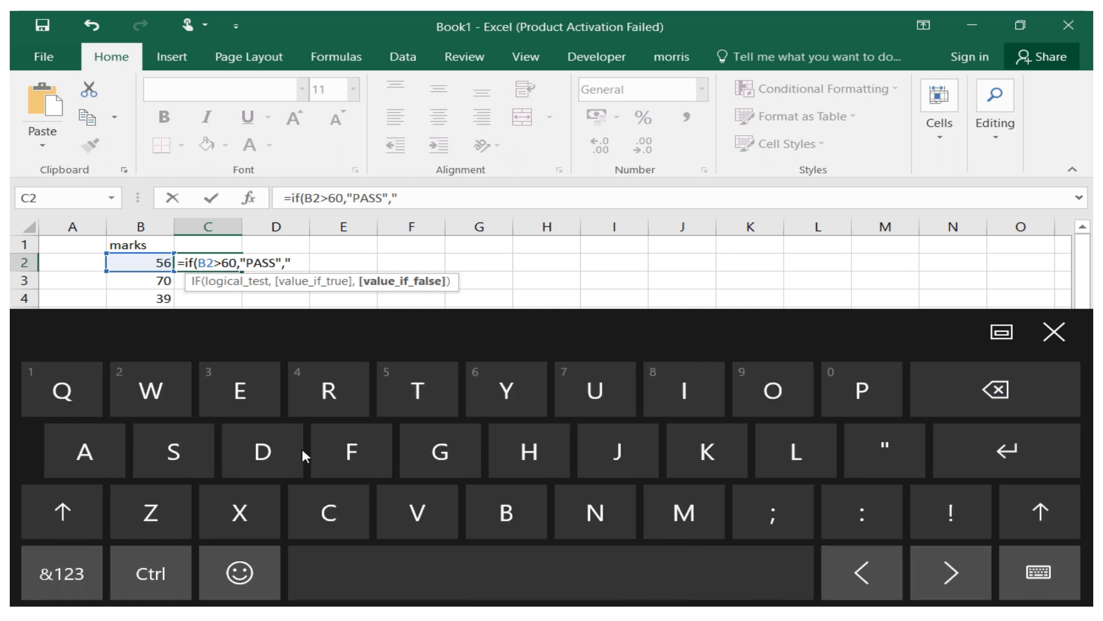
pyautogui.click(322, 458)
pyautogui.click(62, 511)
pyautogui.click(85, 452)
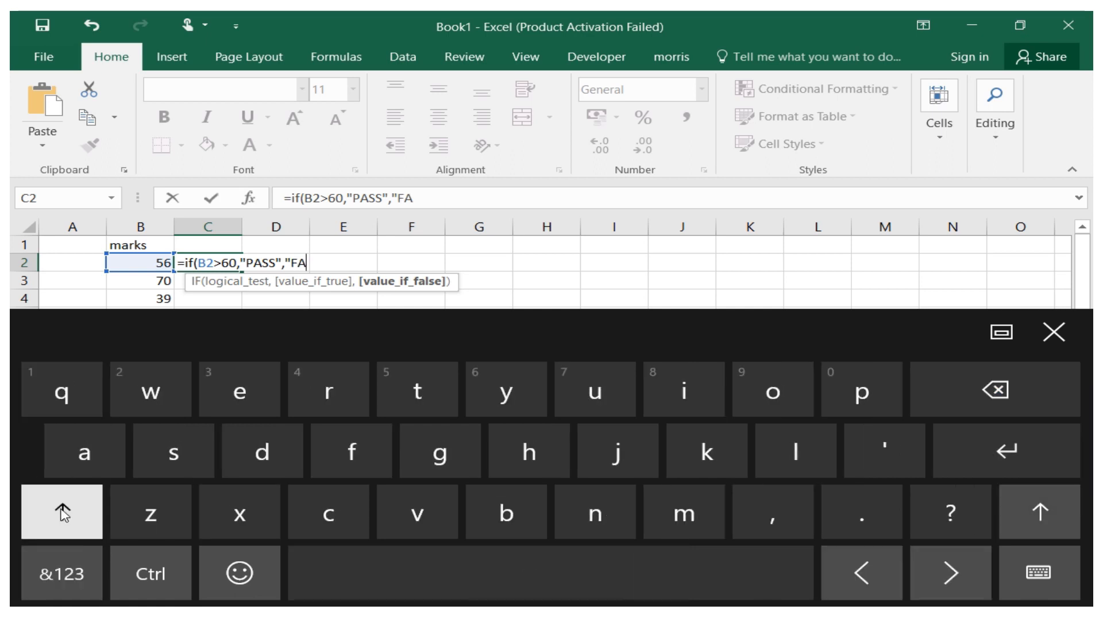
pyautogui.click(62, 511)
pyautogui.click(684, 391)
pyautogui.click(62, 512)
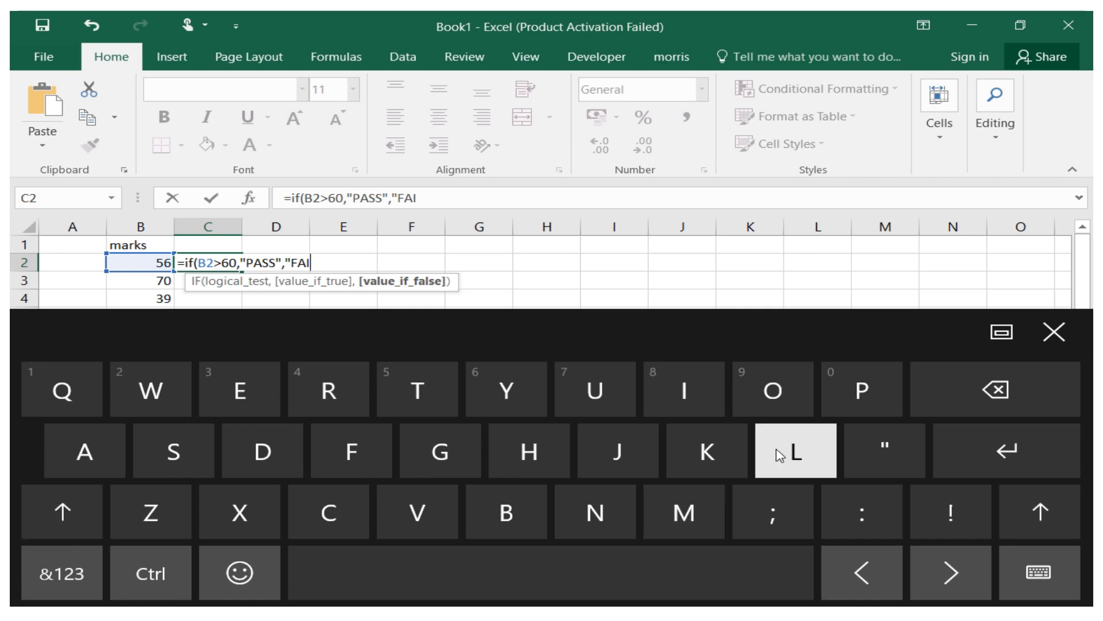
pyautogui.click(796, 451)
pyautogui.click(62, 573)
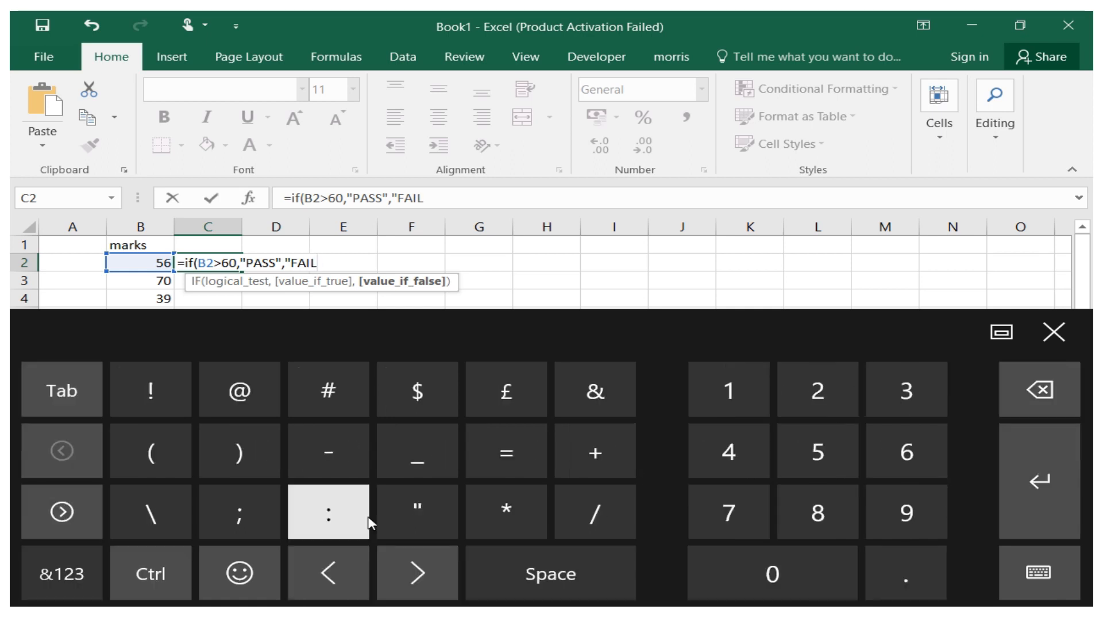
pyautogui.click(414, 514)
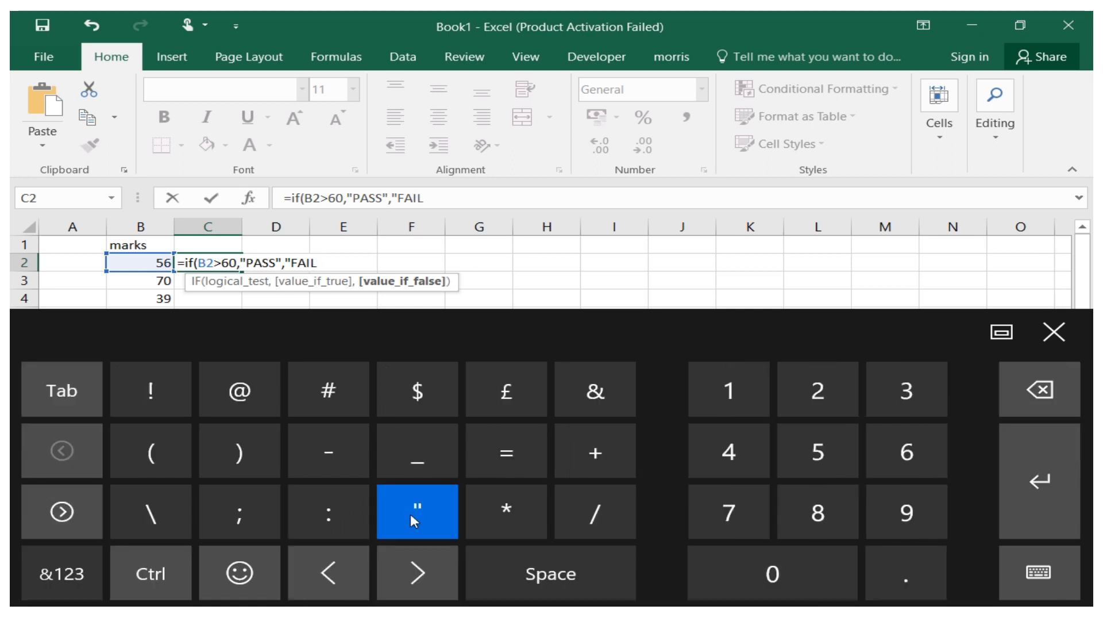
pyautogui.click(261, 453)
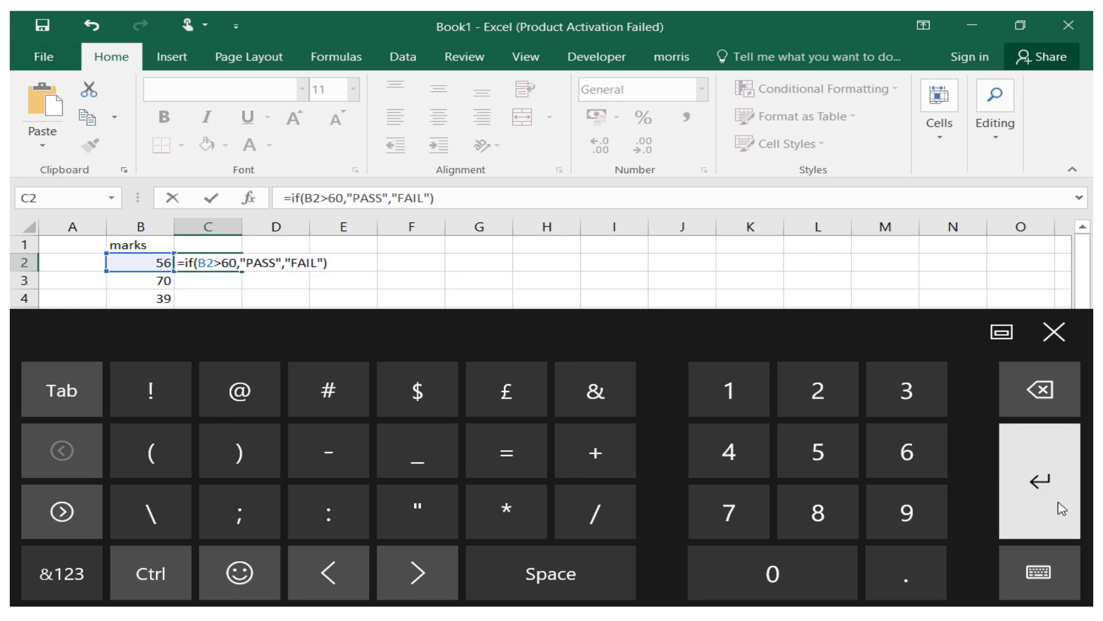
pyautogui.click(1060, 505)
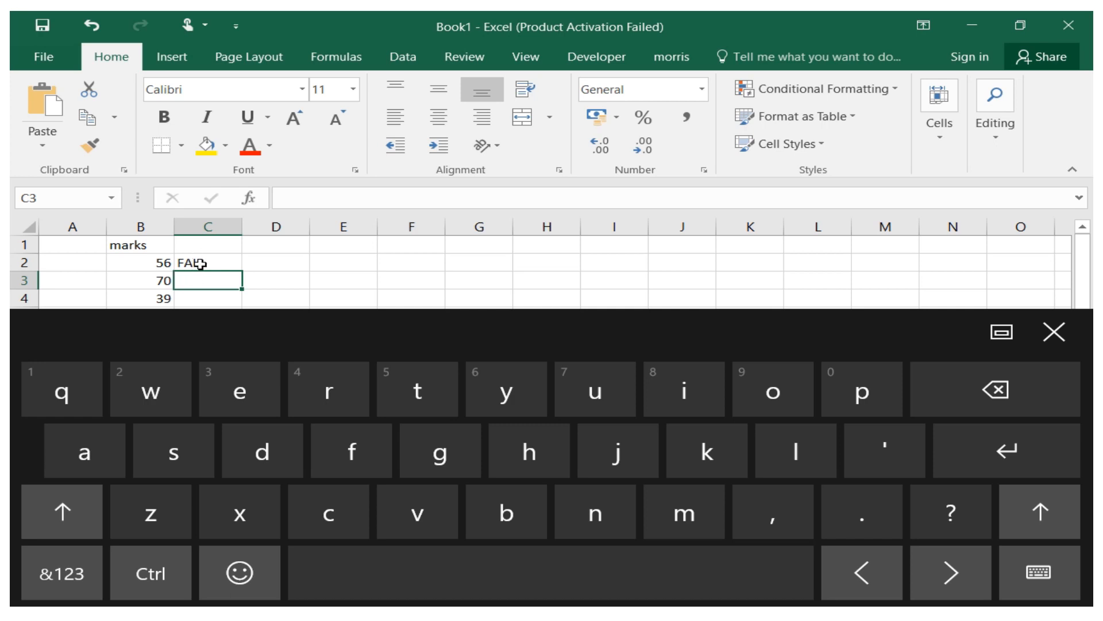
# Close the touch keyboard and fill the C2 formula down to C11.
pyautogui.click(201, 262)
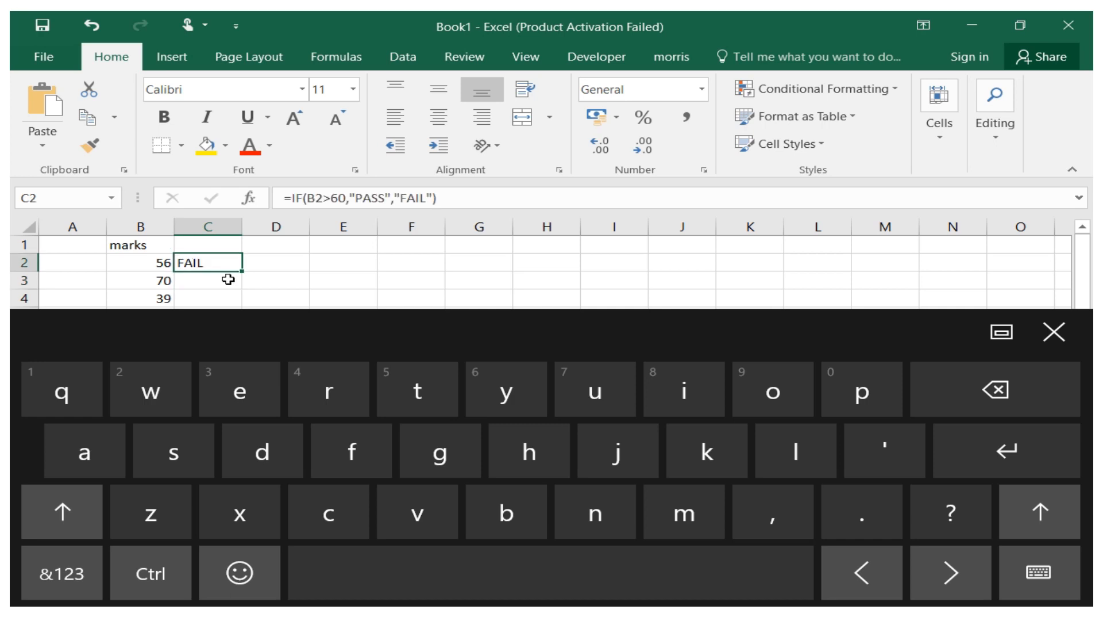
pyautogui.click(1054, 331)
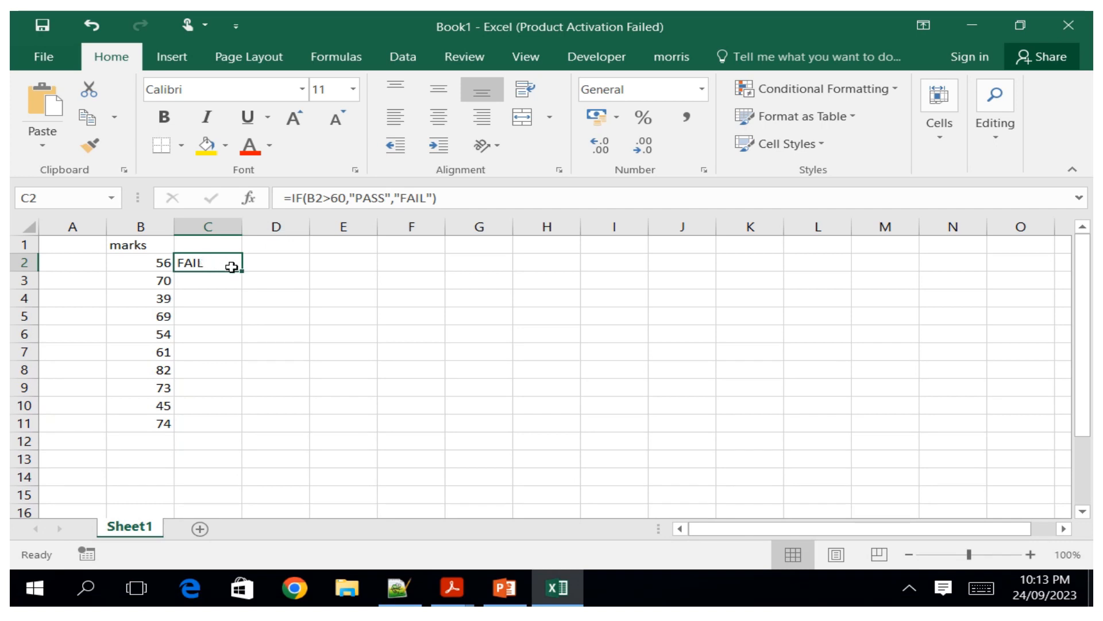
pyautogui.moveTo(242, 269); pyautogui.dragTo(245, 428)
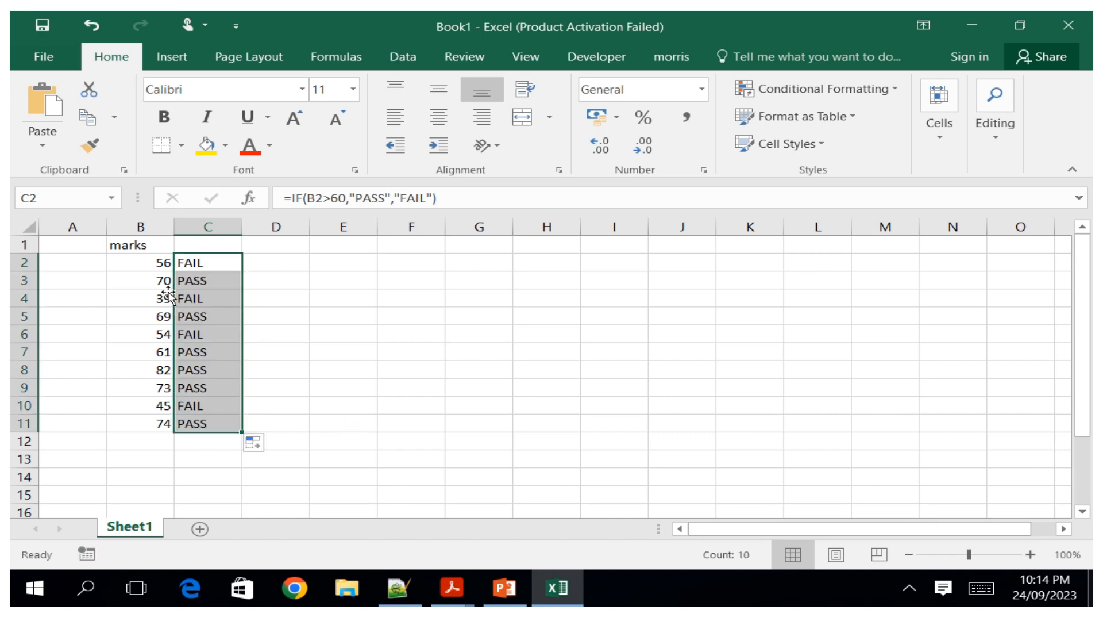
pyautogui.click(247, 301)
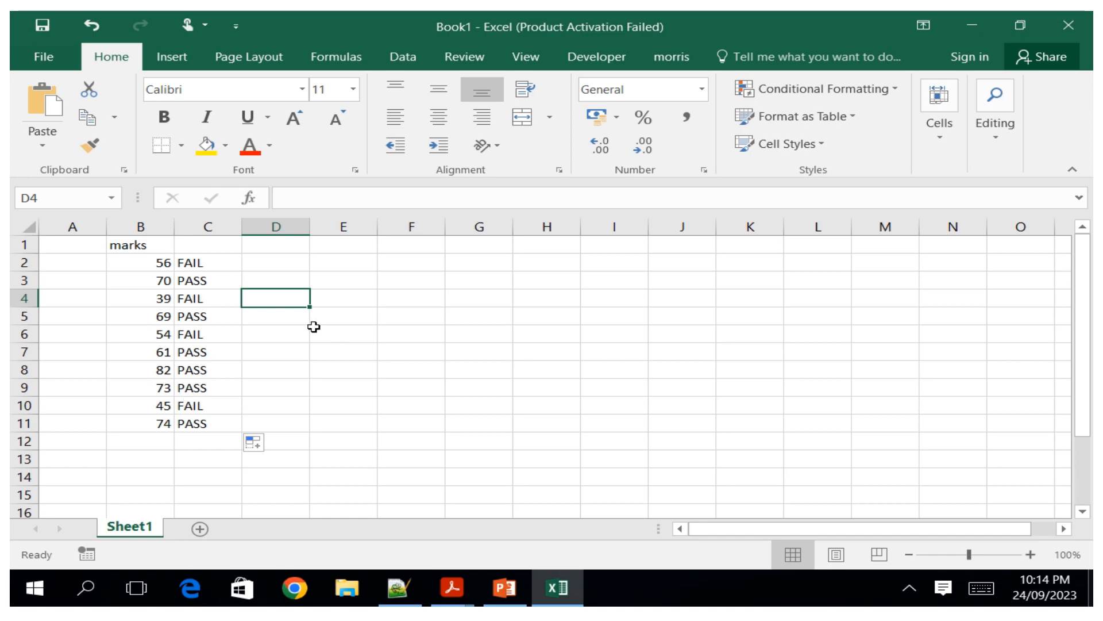
# Enter 78 in cell E2 and 65 in cell F2 as sample numbers to compare.
pyautogui.click(341, 268)
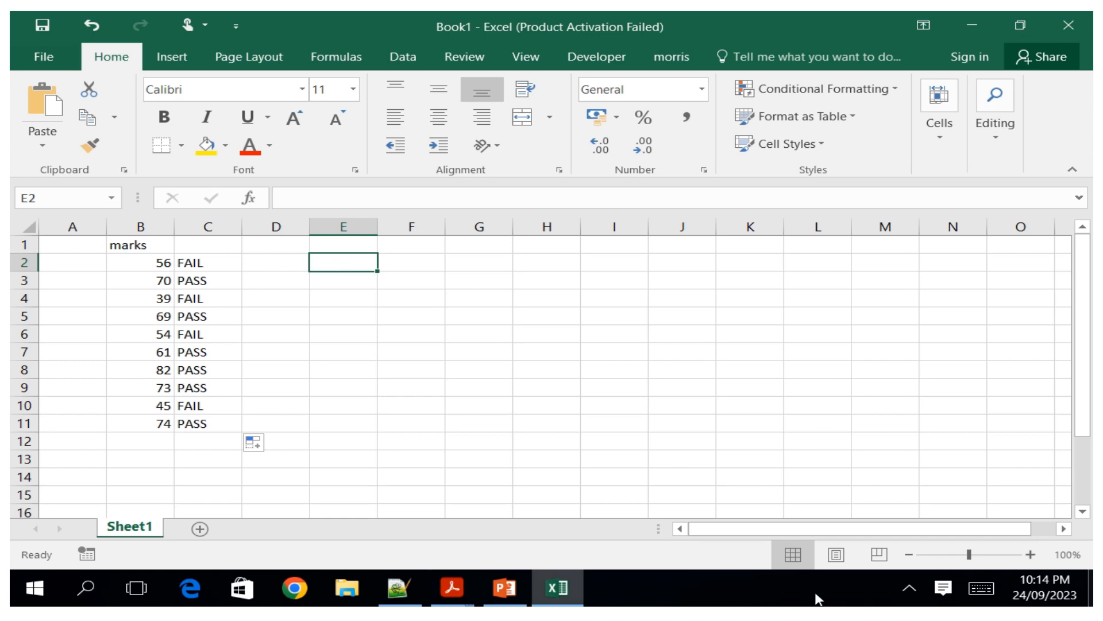
pyautogui.click(982, 587)
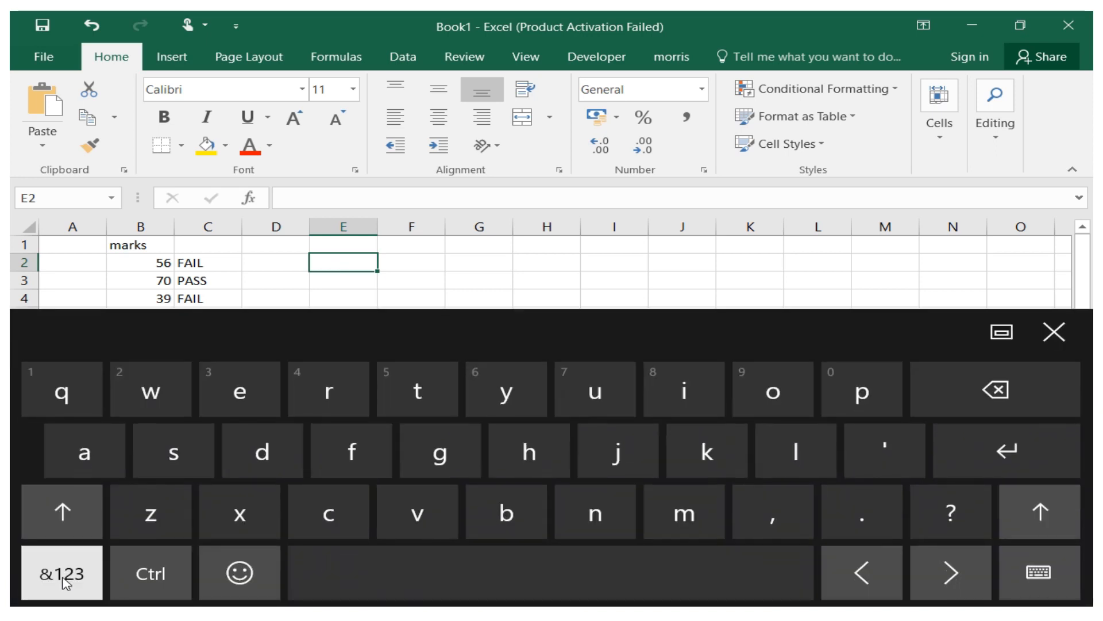
pyautogui.click(63, 577)
pyautogui.click(746, 527)
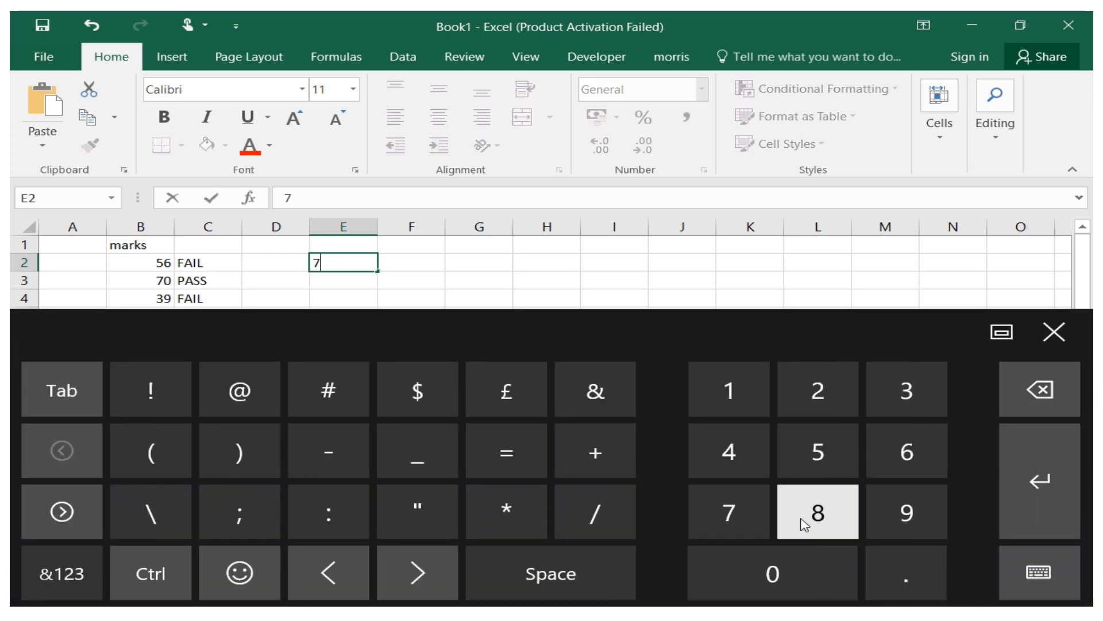
pyautogui.click(805, 524)
pyautogui.click(414, 258)
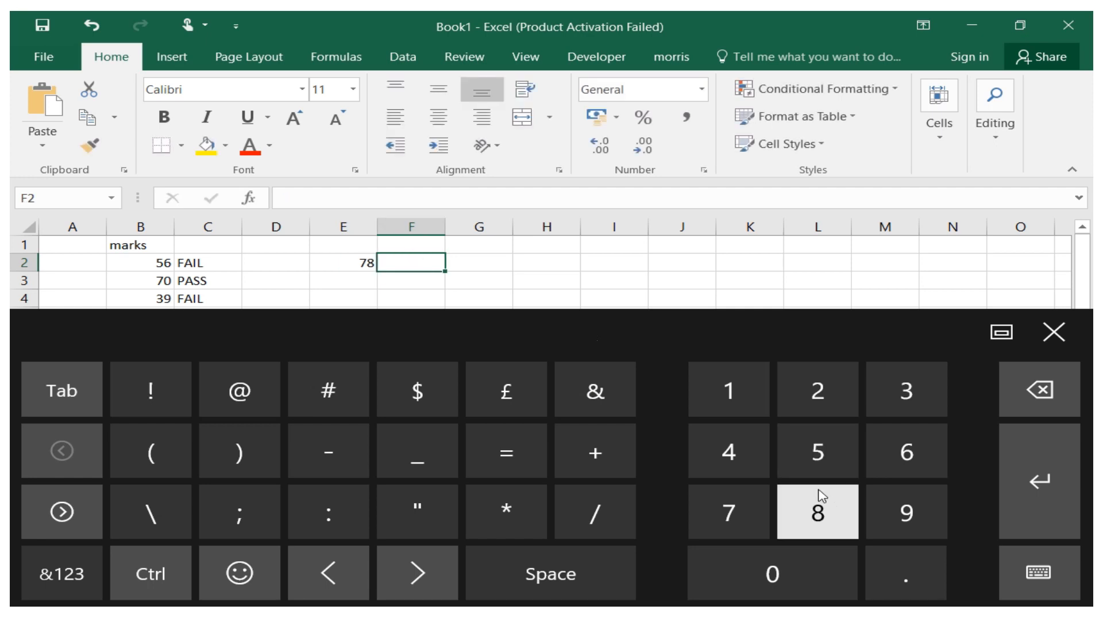
pyautogui.click(876, 464)
pyautogui.click(854, 458)
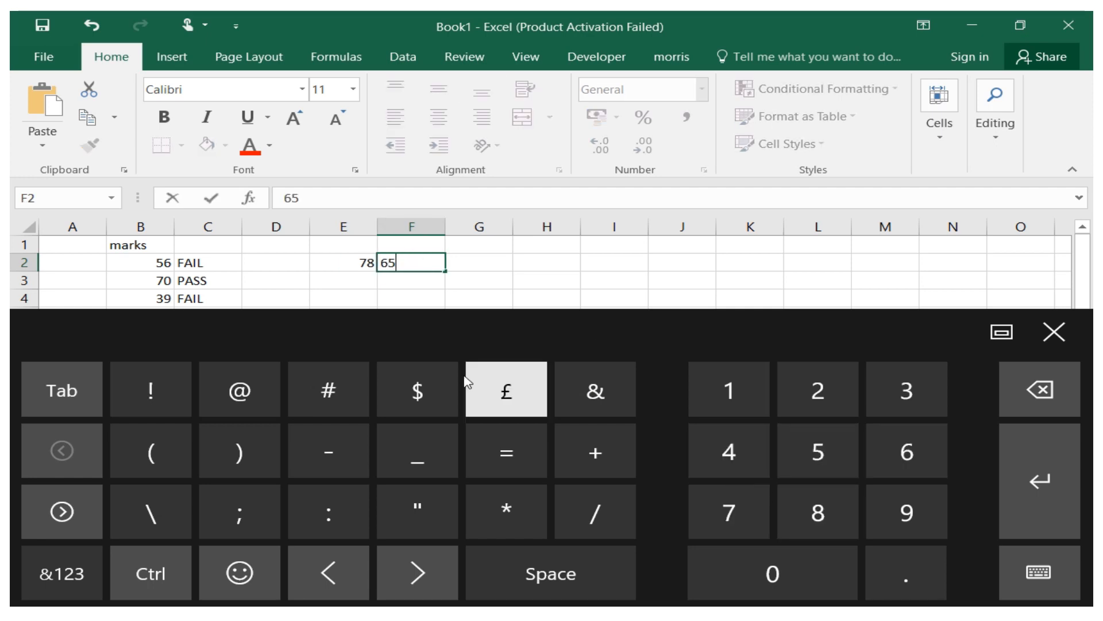
pyautogui.click(402, 299)
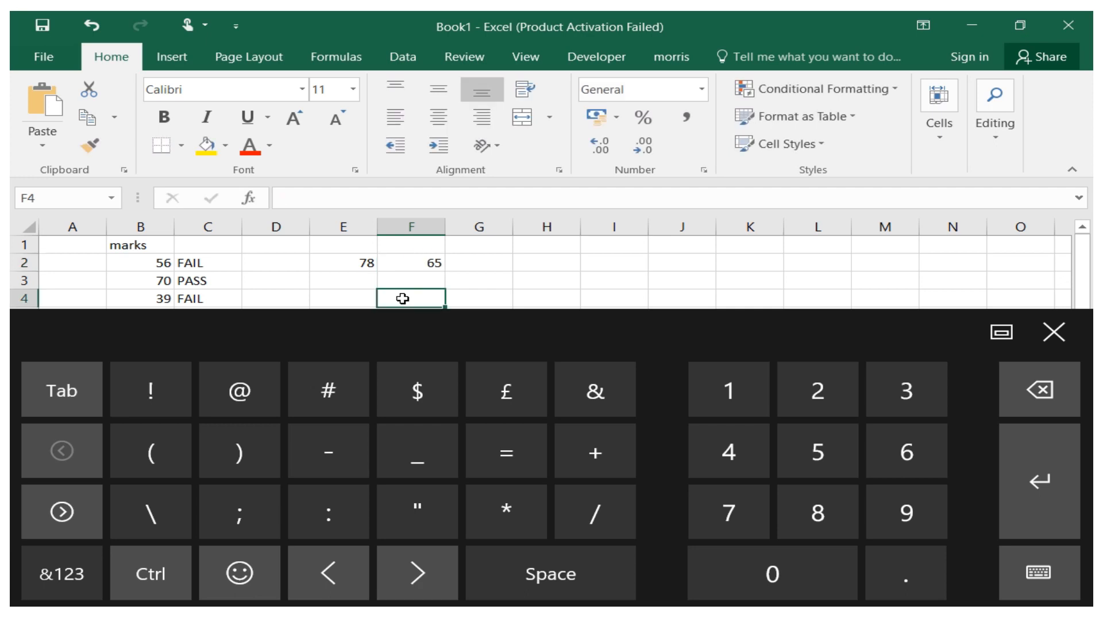
# Type the label "ans" into cell F4.
pyautogui.click(62, 572)
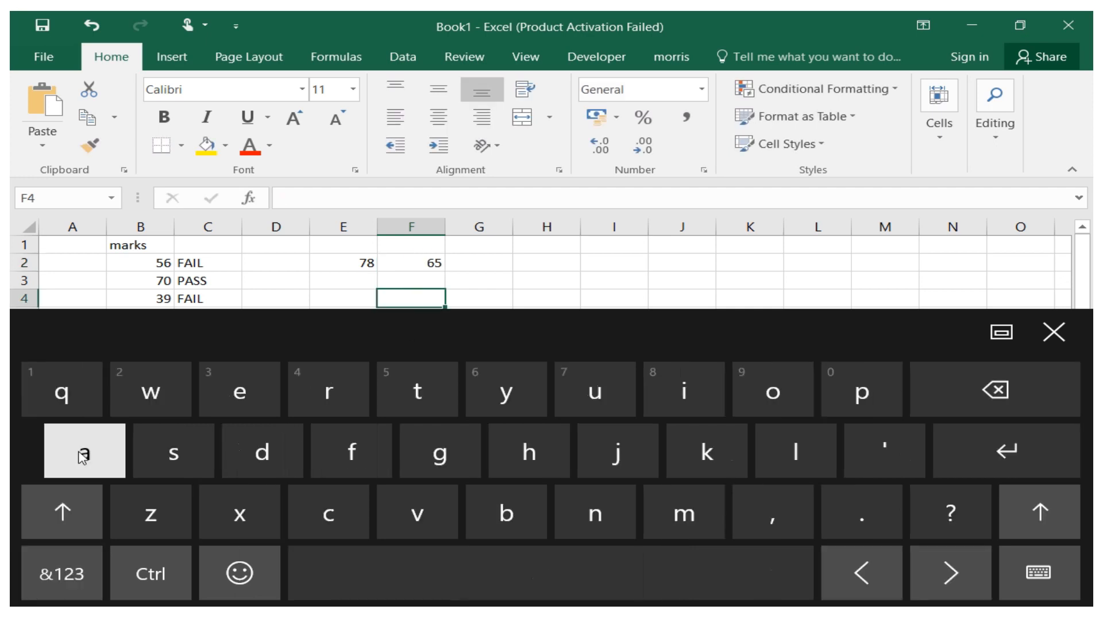
pyautogui.click(84, 456)
pyautogui.click(570, 515)
pyautogui.click(174, 454)
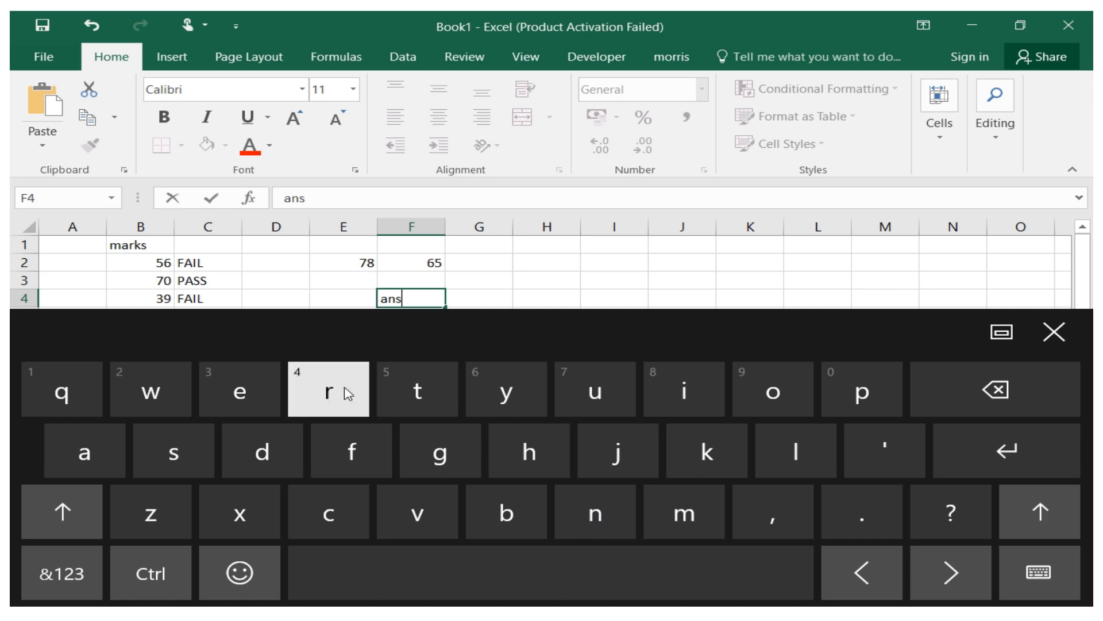
pyautogui.click(475, 297)
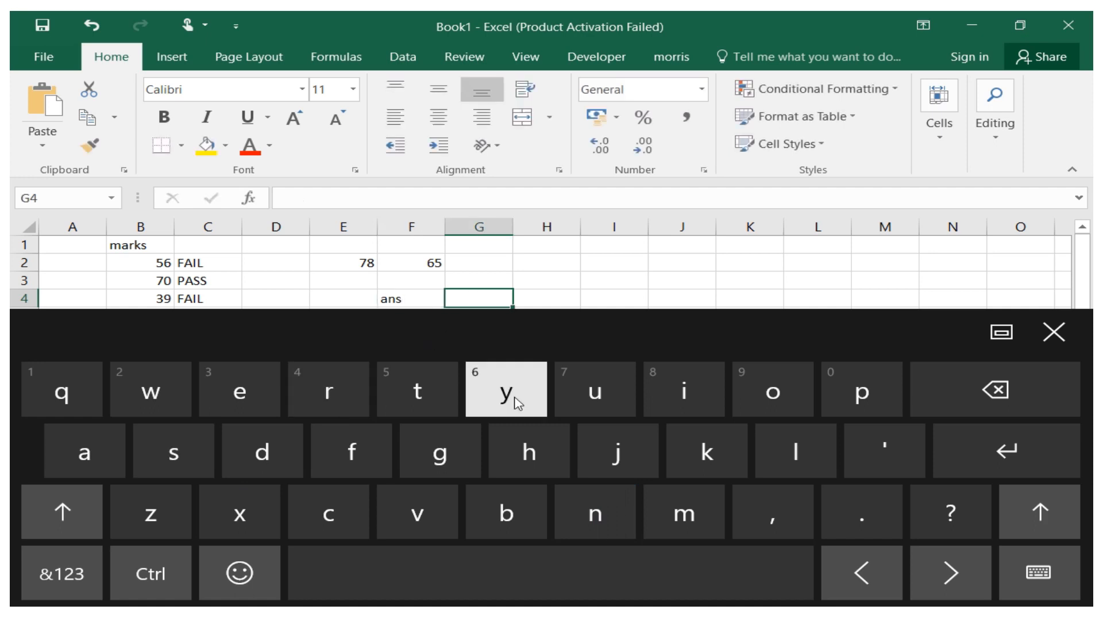
# Type the label "formula" into cell G4 and confirm it.
pyautogui.click(351, 460)
pyautogui.click(770, 396)
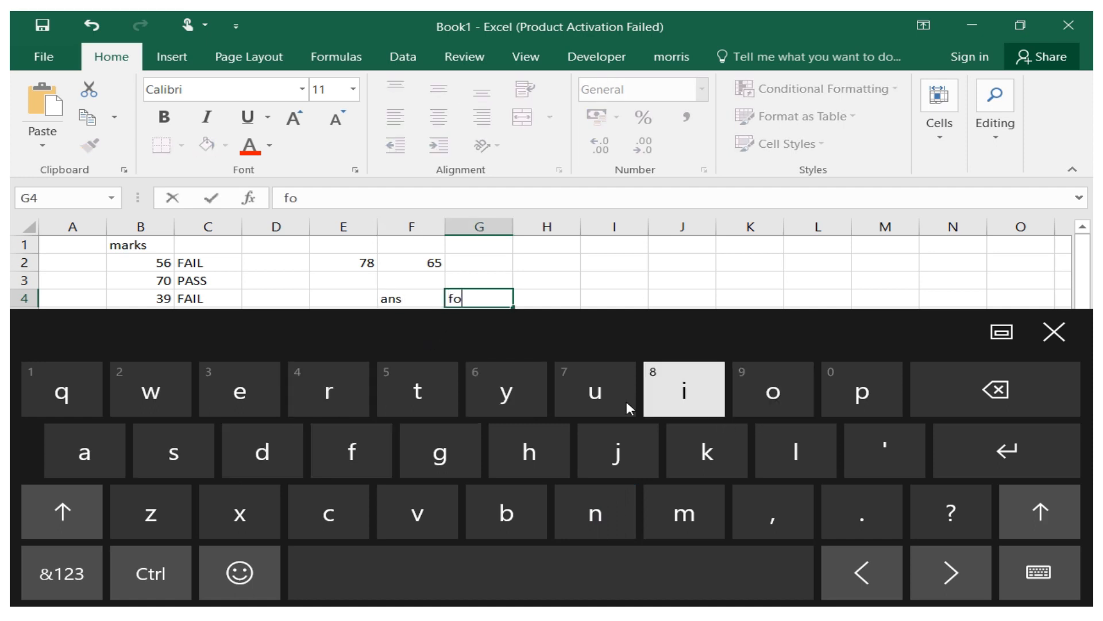
pyautogui.click(328, 403)
pyautogui.click(675, 495)
pyautogui.click(595, 390)
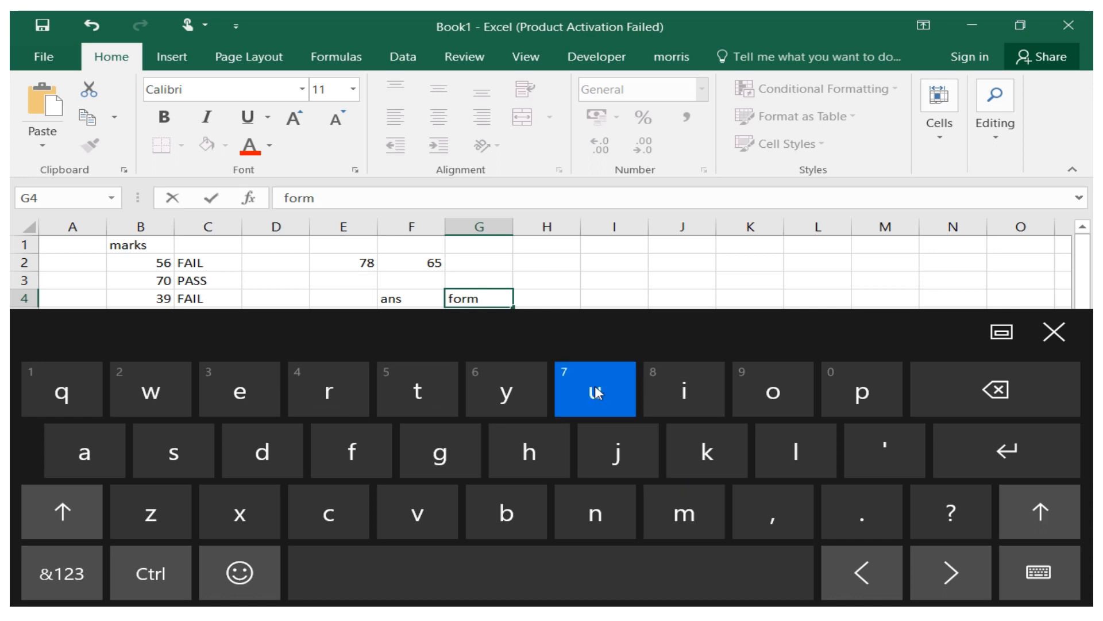
pyautogui.click(804, 449)
pyautogui.click(104, 453)
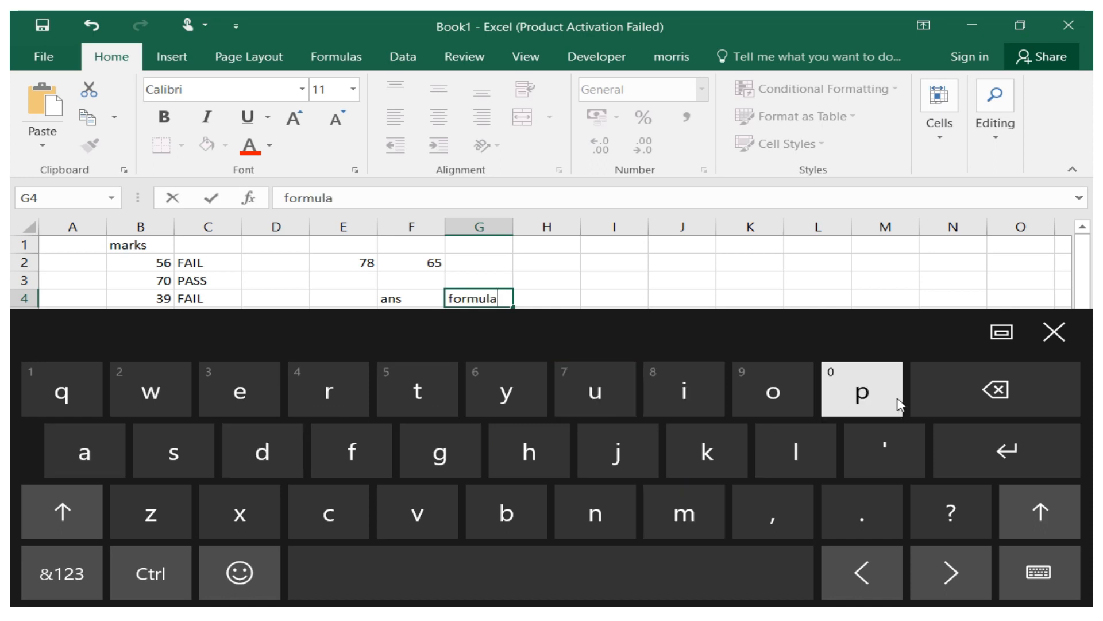
pyautogui.click(1056, 332)
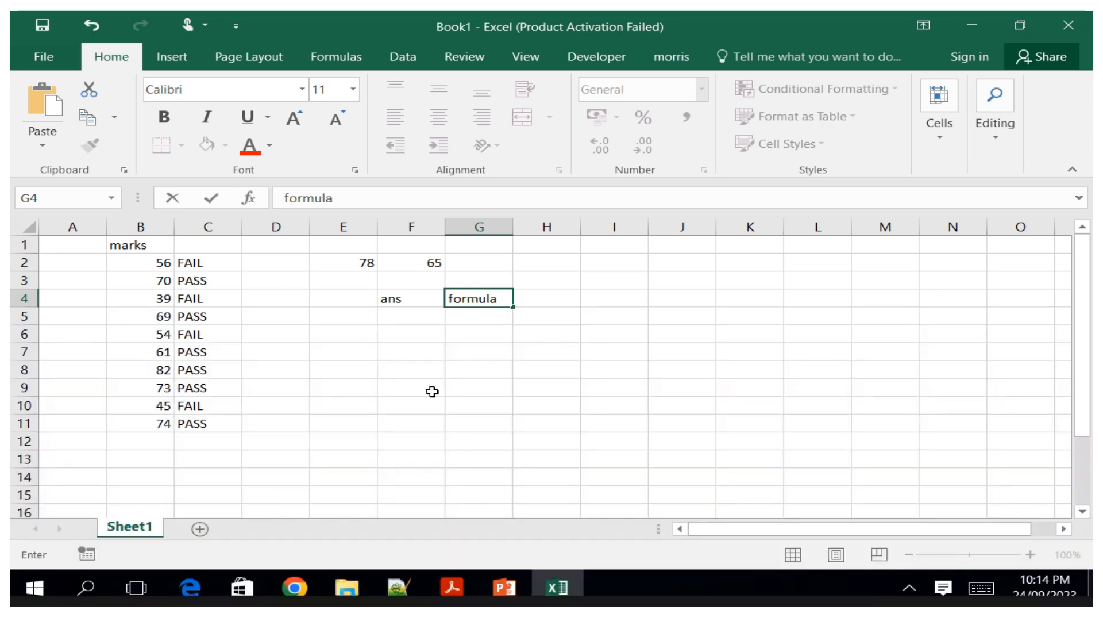
pyautogui.click(393, 316)
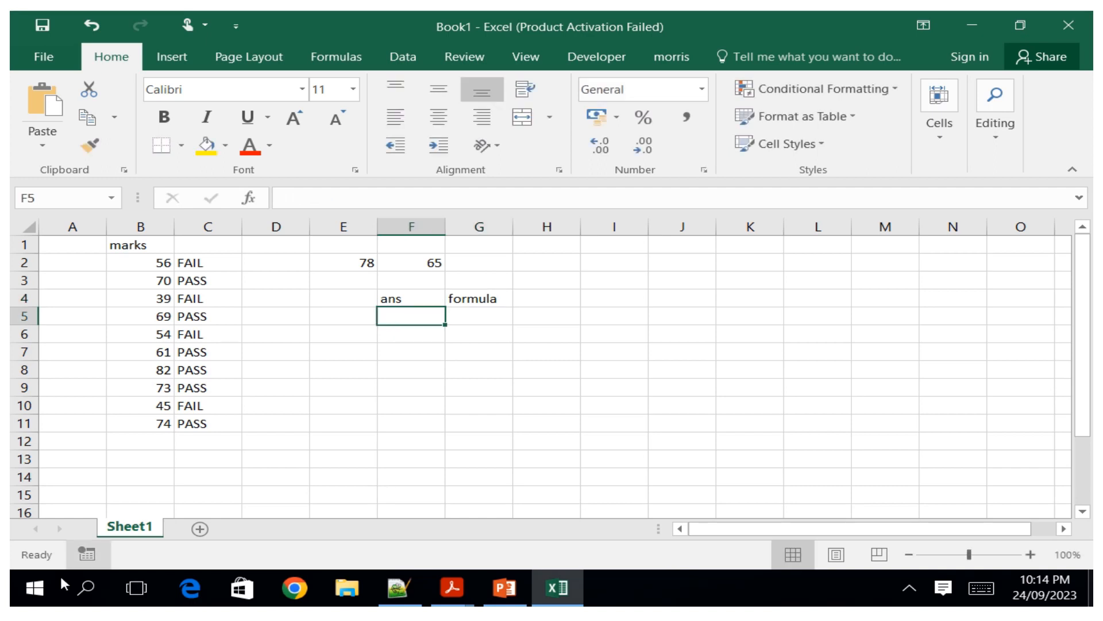
# Enter the text "True,false" in cell F5.
pyautogui.click(981, 587)
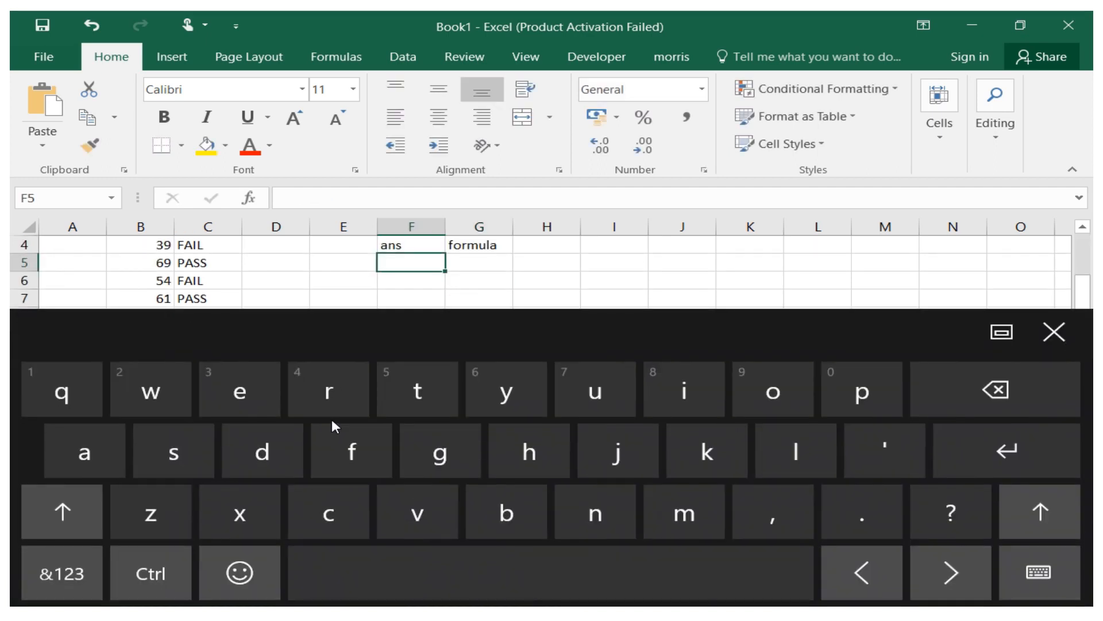
pyautogui.click(66, 513)
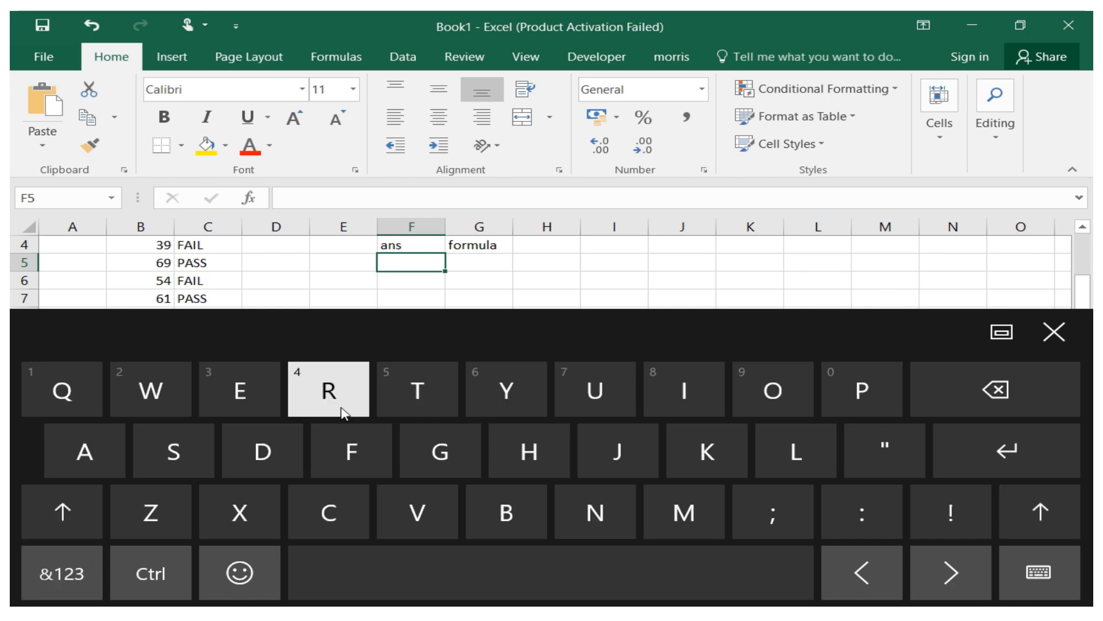
pyautogui.click(406, 403)
pyautogui.click(322, 405)
pyautogui.click(580, 391)
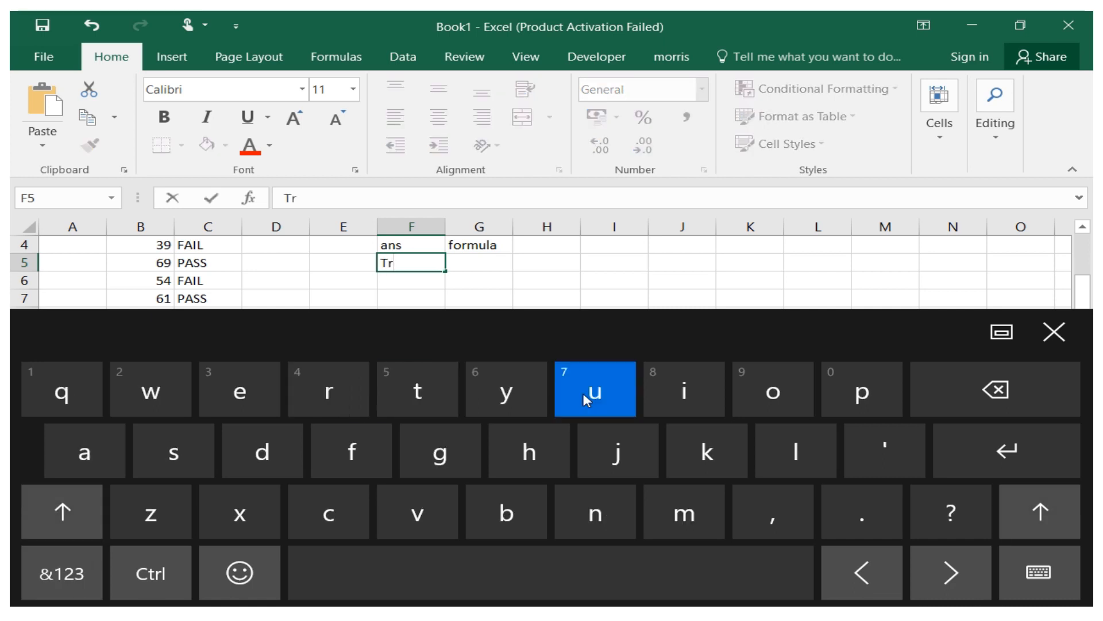
pyautogui.click(244, 396)
pyautogui.click(773, 513)
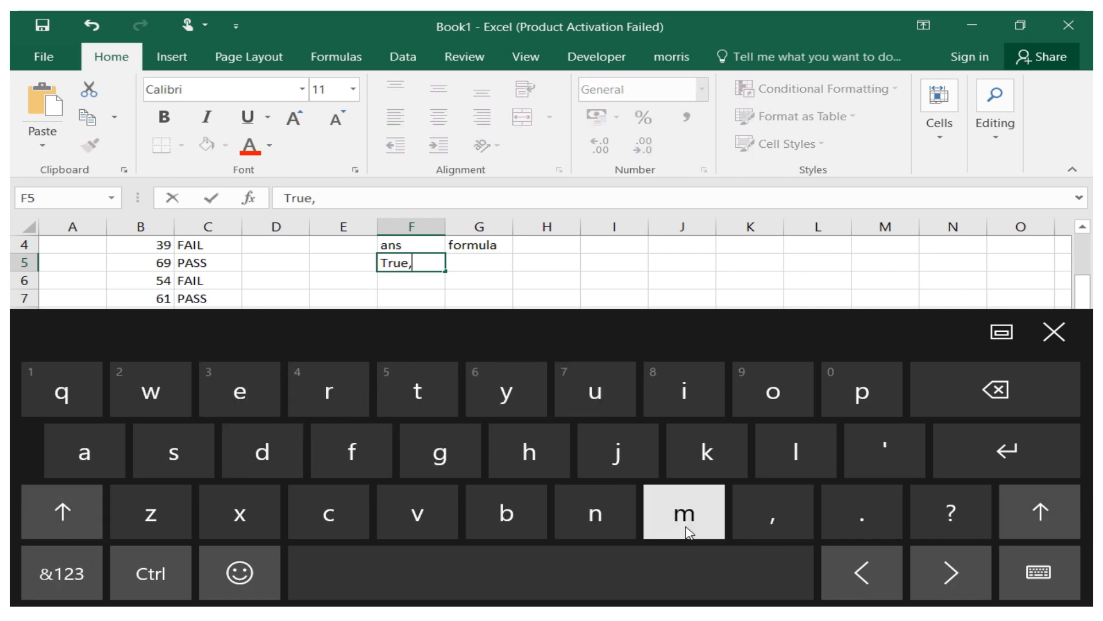
pyautogui.click(352, 454)
pyautogui.click(71, 462)
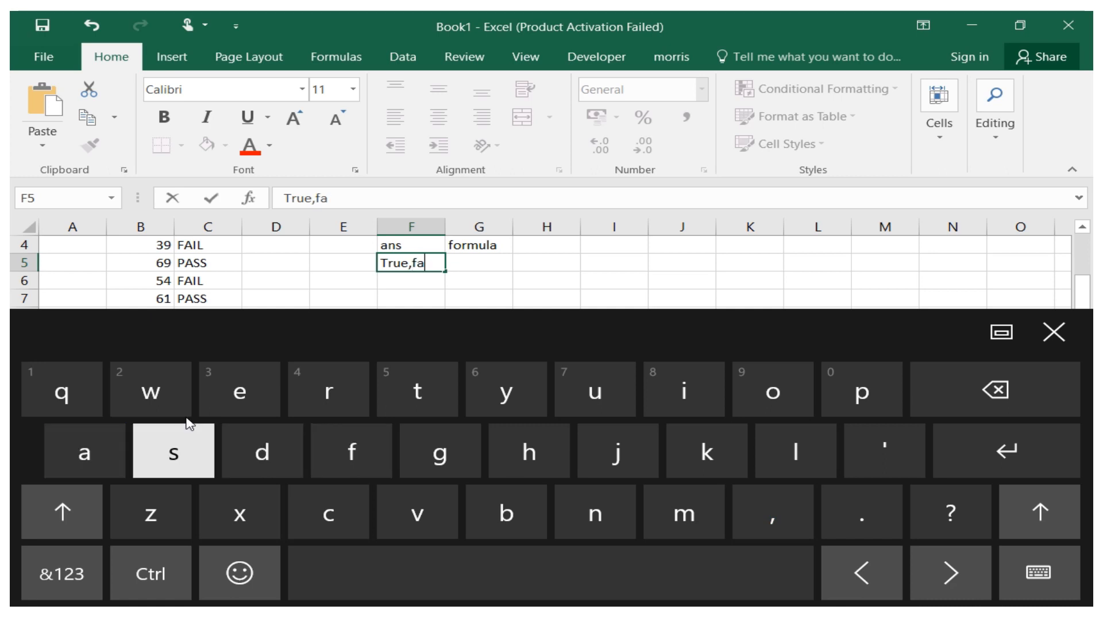
pyautogui.click(787, 454)
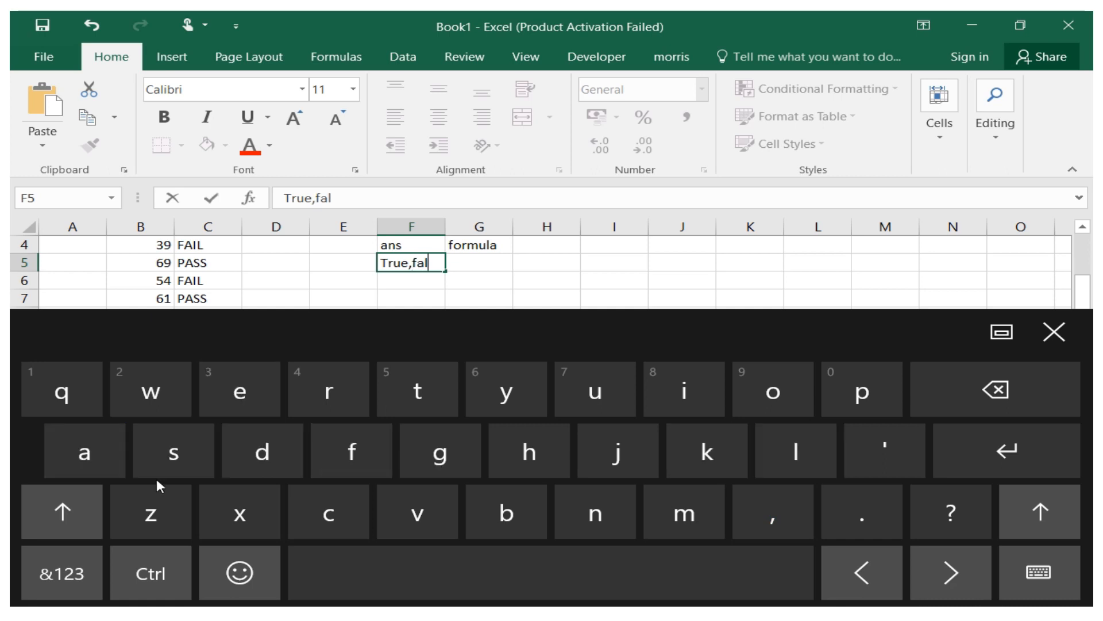
pyautogui.click(178, 459)
pyautogui.click(240, 393)
pyautogui.click(469, 268)
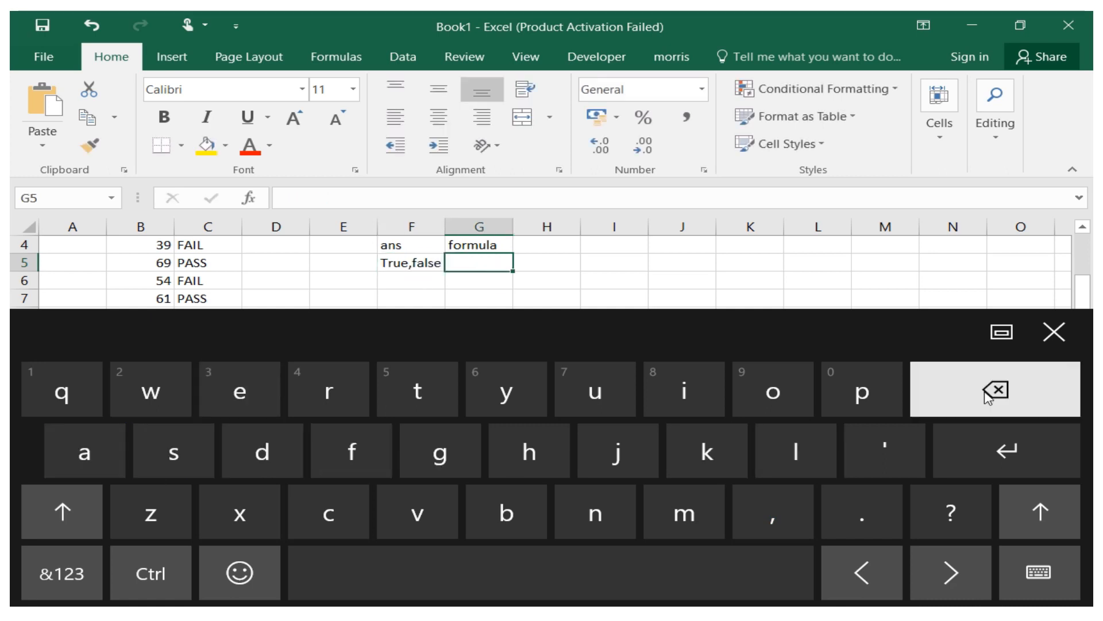
# Start a comparison formula in G5 that references E2 followed by a greater-than sign.
pyautogui.click(1054, 332)
pyautogui.click(1082, 228)
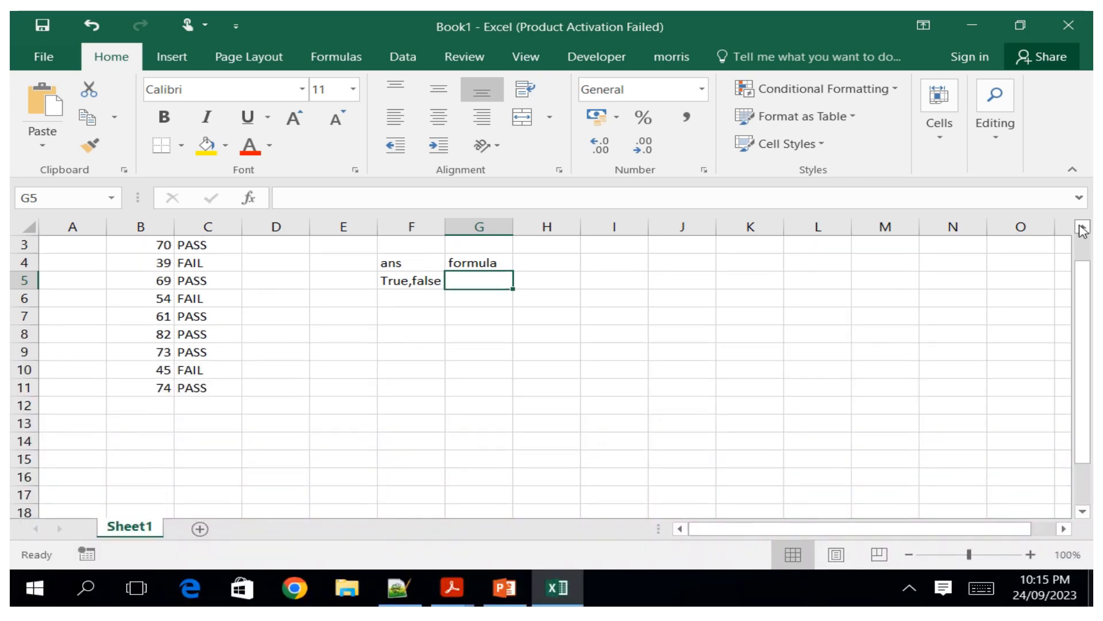
pyautogui.click(1082, 228)
pyautogui.click(1082, 228)
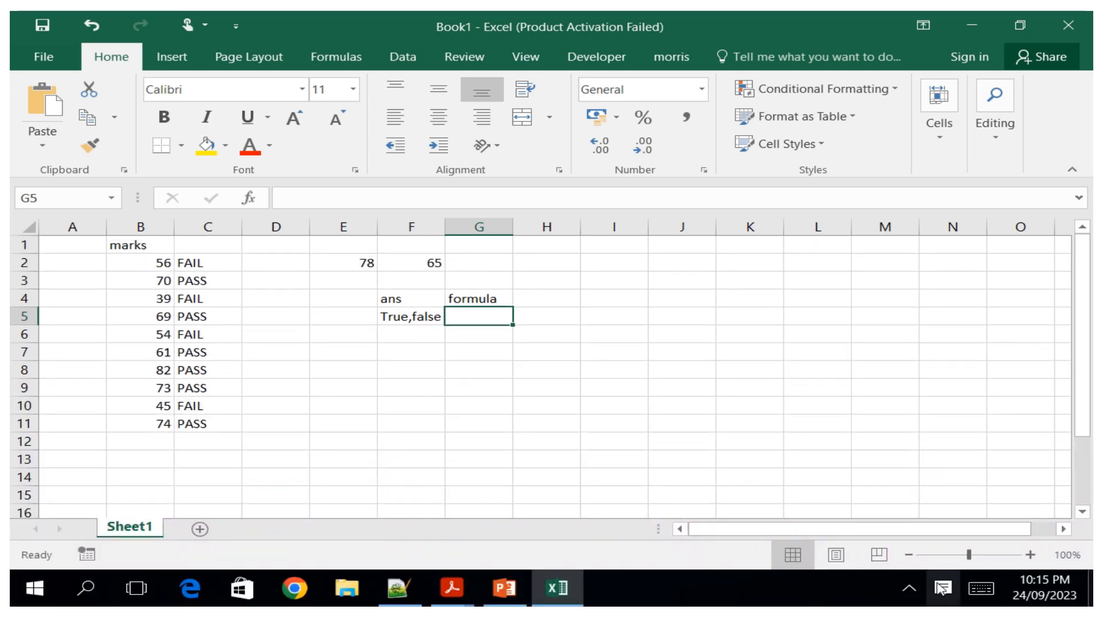
pyautogui.click(980, 587)
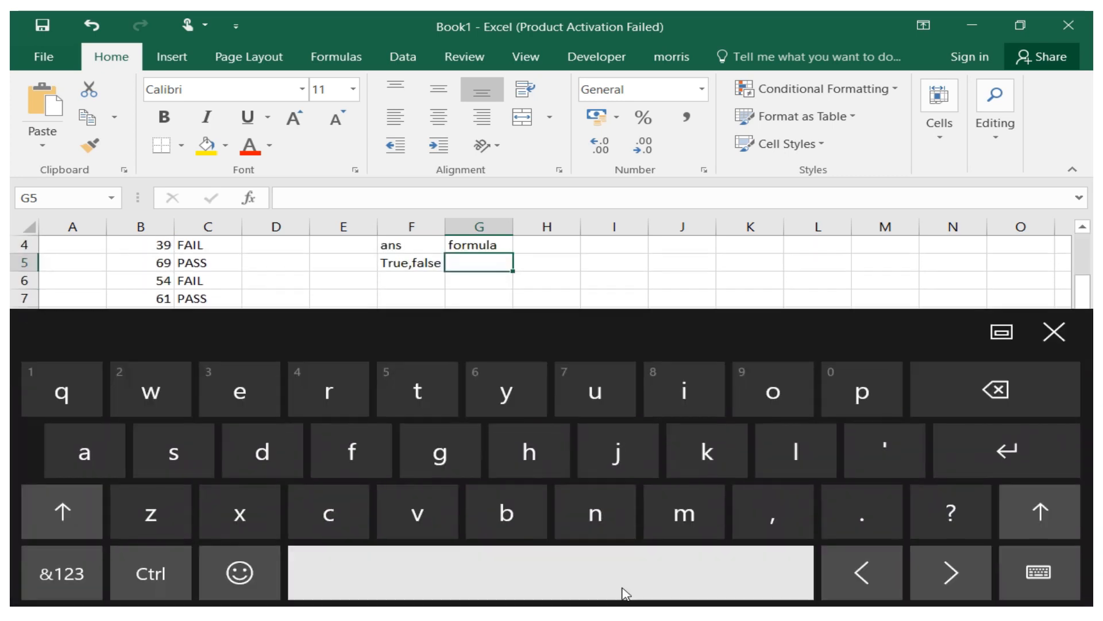
pyautogui.click(92, 586)
pyautogui.click(506, 452)
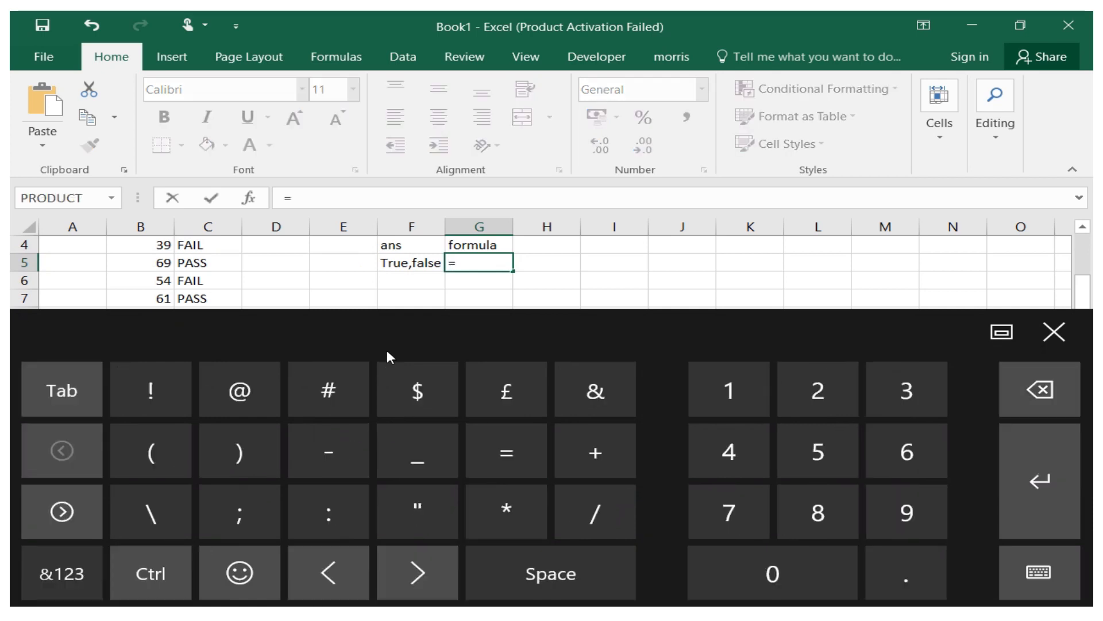
pyautogui.click(1054, 332)
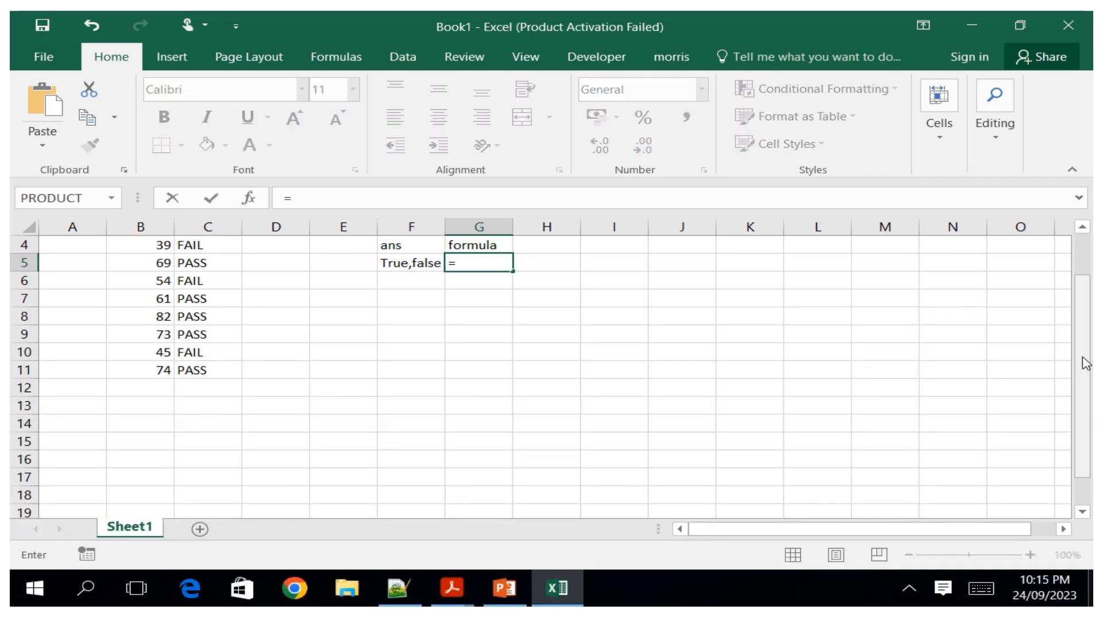
pyautogui.moveTo(1091, 362); pyautogui.dragTo(1090, 247)
pyautogui.click(362, 263)
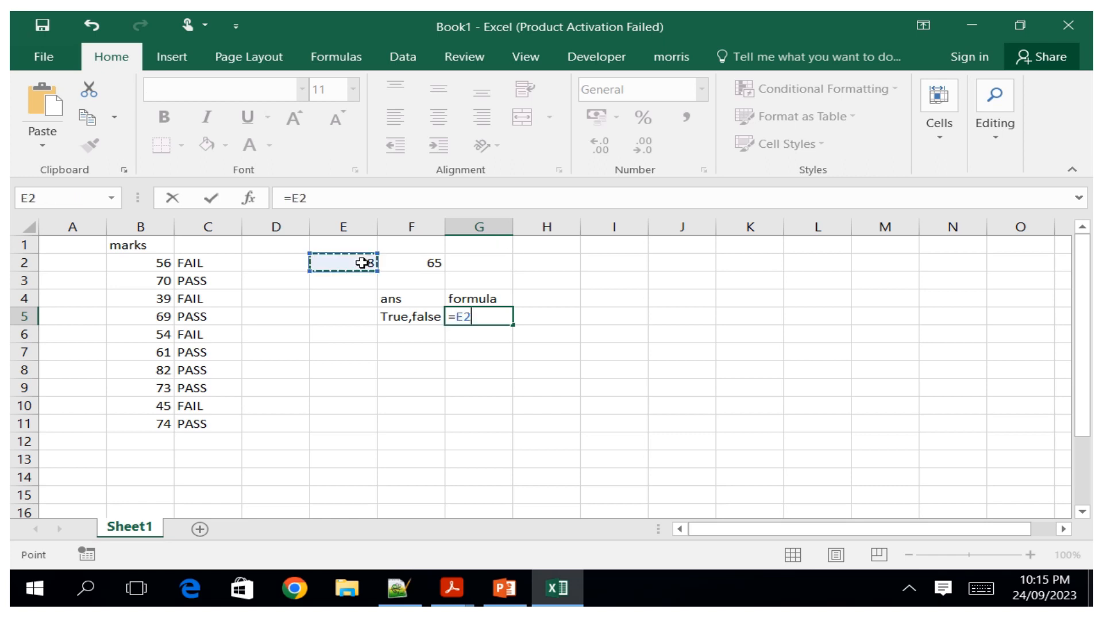
pyautogui.click(981, 588)
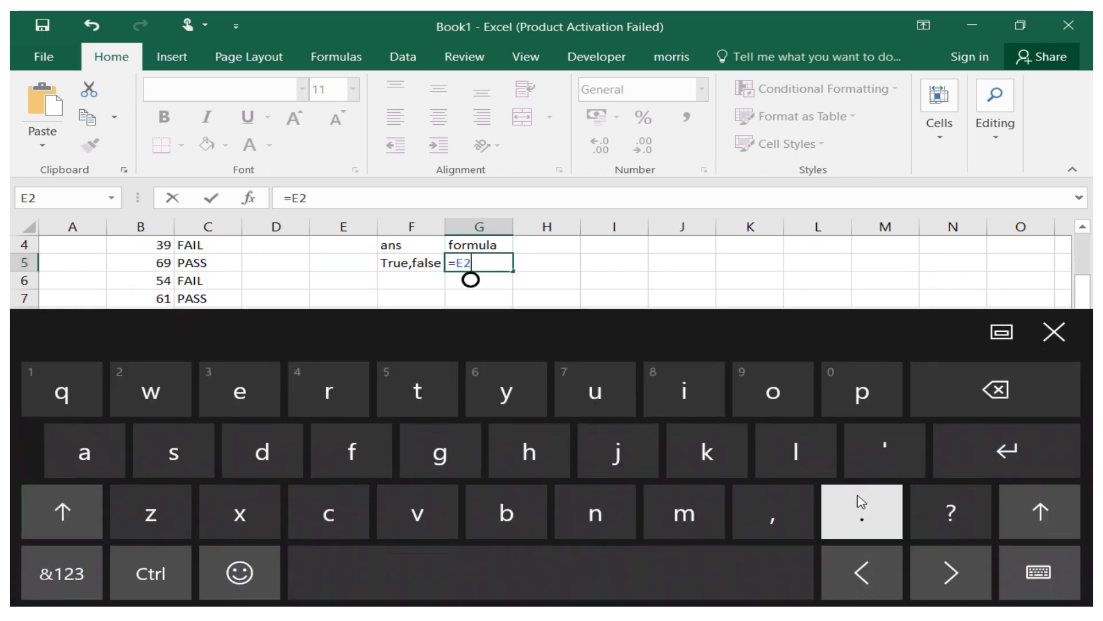
pyautogui.click(62, 572)
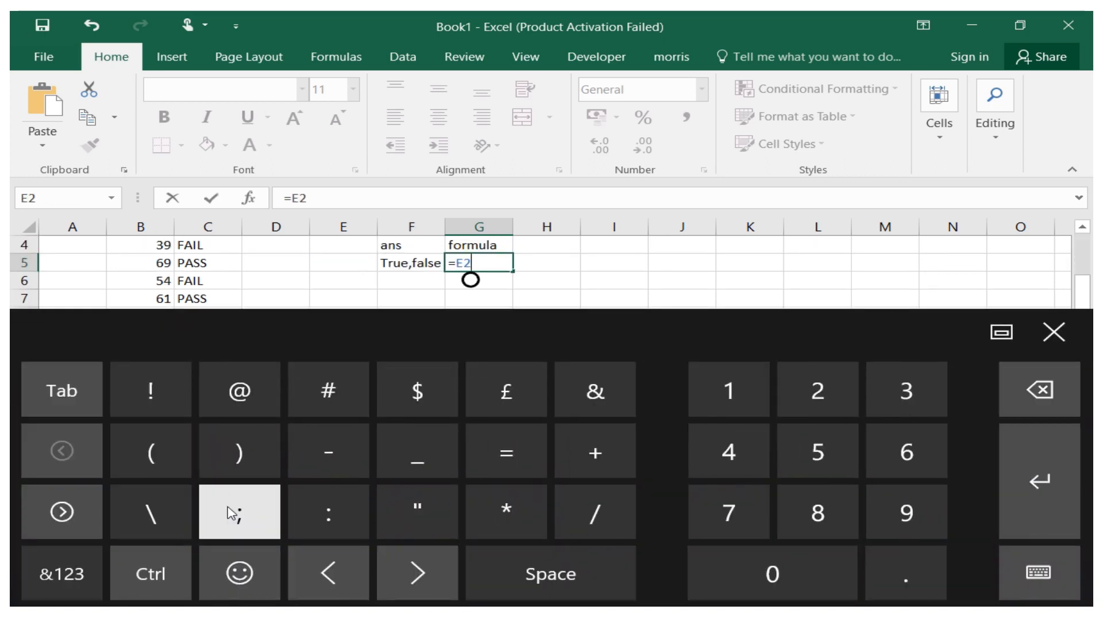
pyautogui.click(81, 520)
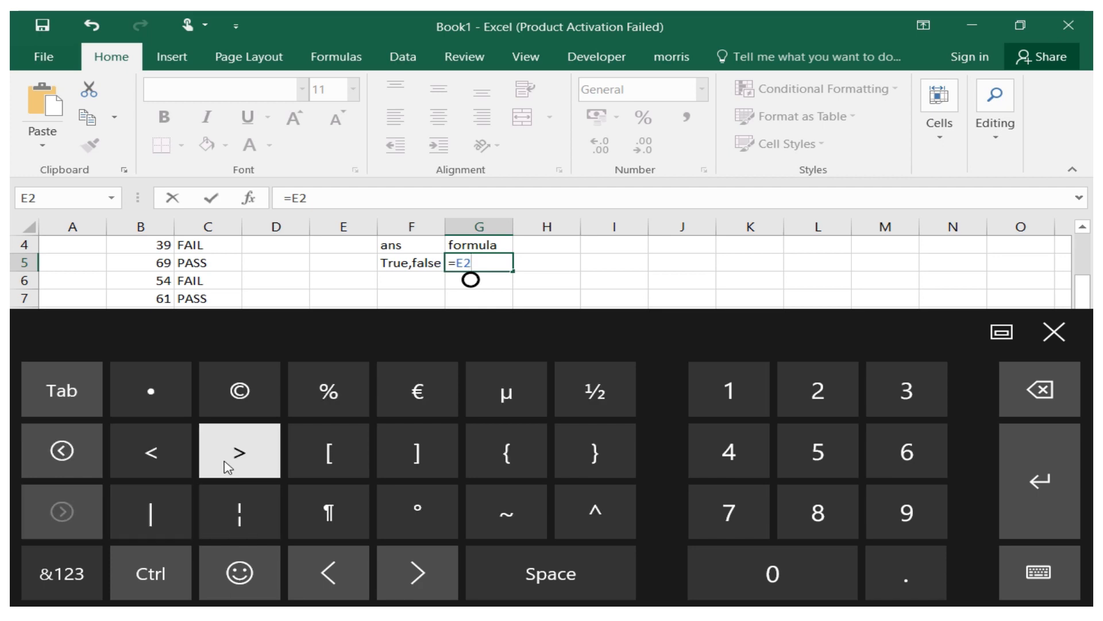
# Complete the G5 formula as =E2>F2 and confirm it.
pyautogui.click(1054, 332)
pyautogui.moveTo(1088, 356); pyautogui.dragTo(1087, 316)
pyautogui.click(439, 264)
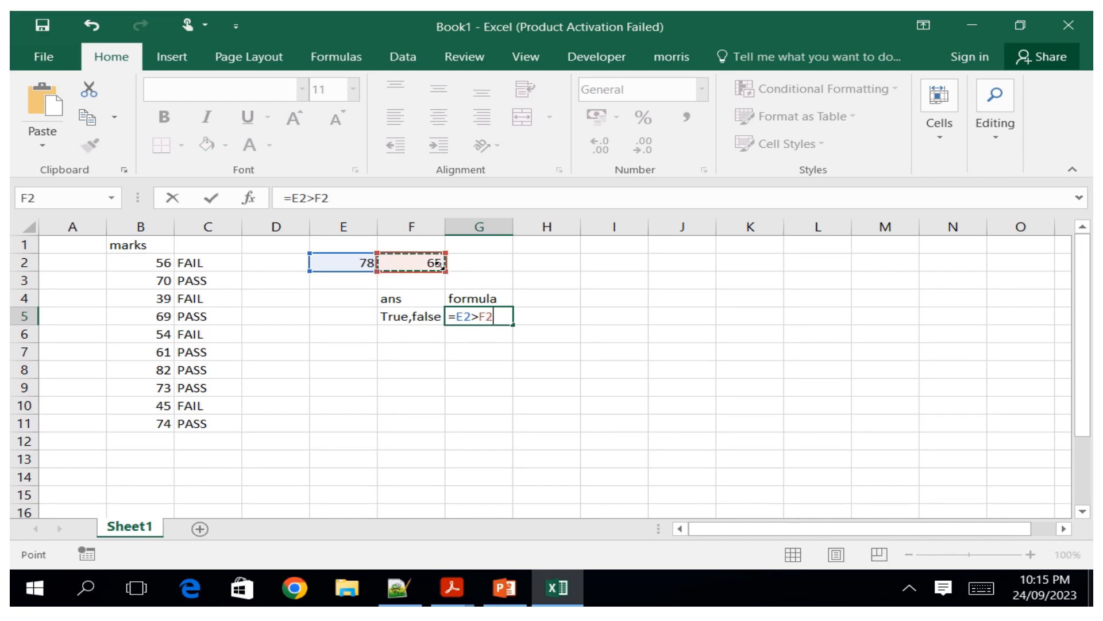
pyautogui.click(981, 589)
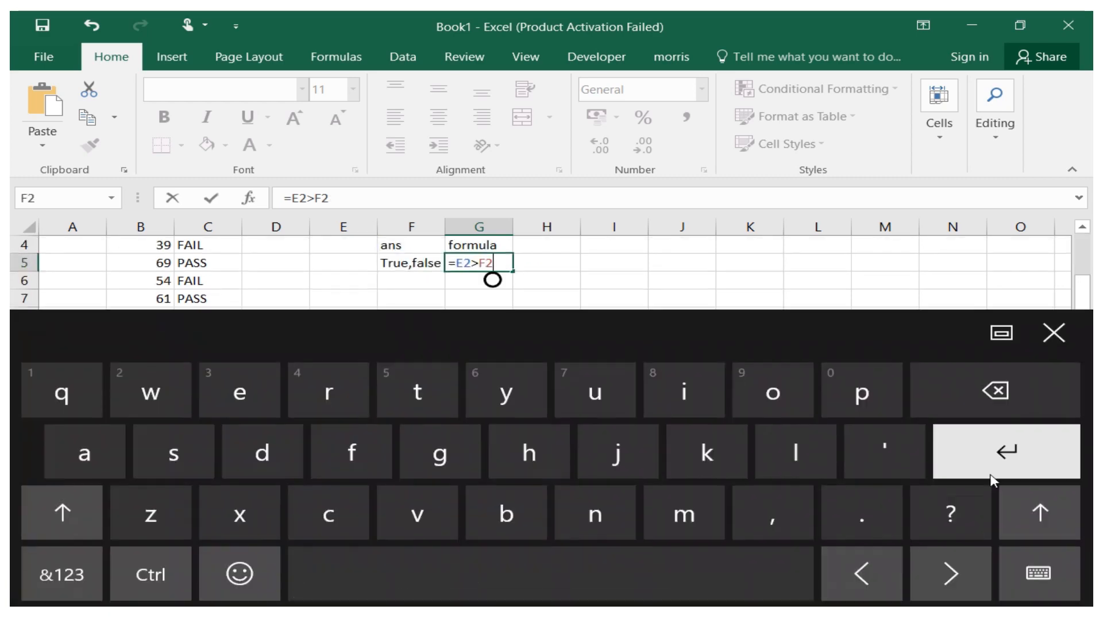
pyautogui.click(1000, 454)
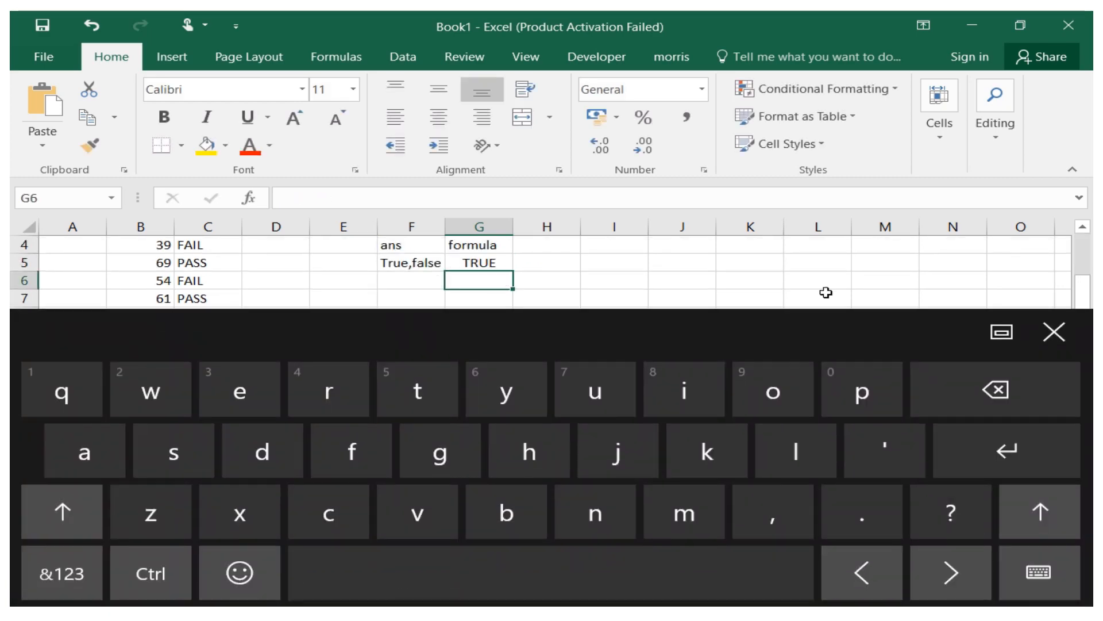
pyautogui.click(1054, 332)
pyautogui.moveTo(1084, 333); pyautogui.dragTo(1077, 250)
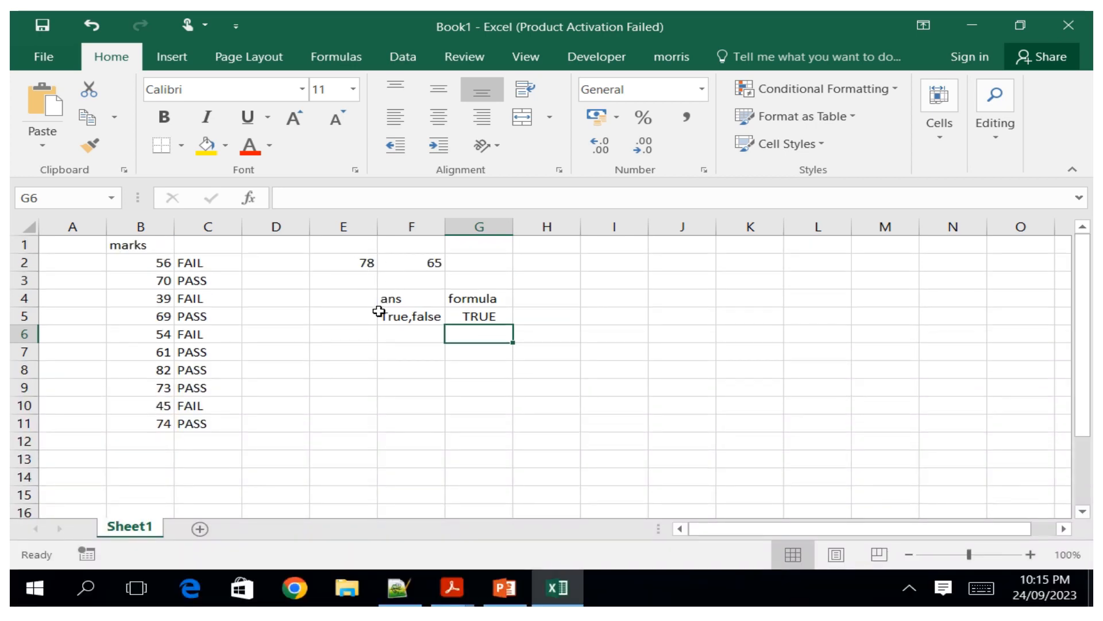
# Change the value in cell F2 to 88.
pyautogui.click(354, 262)
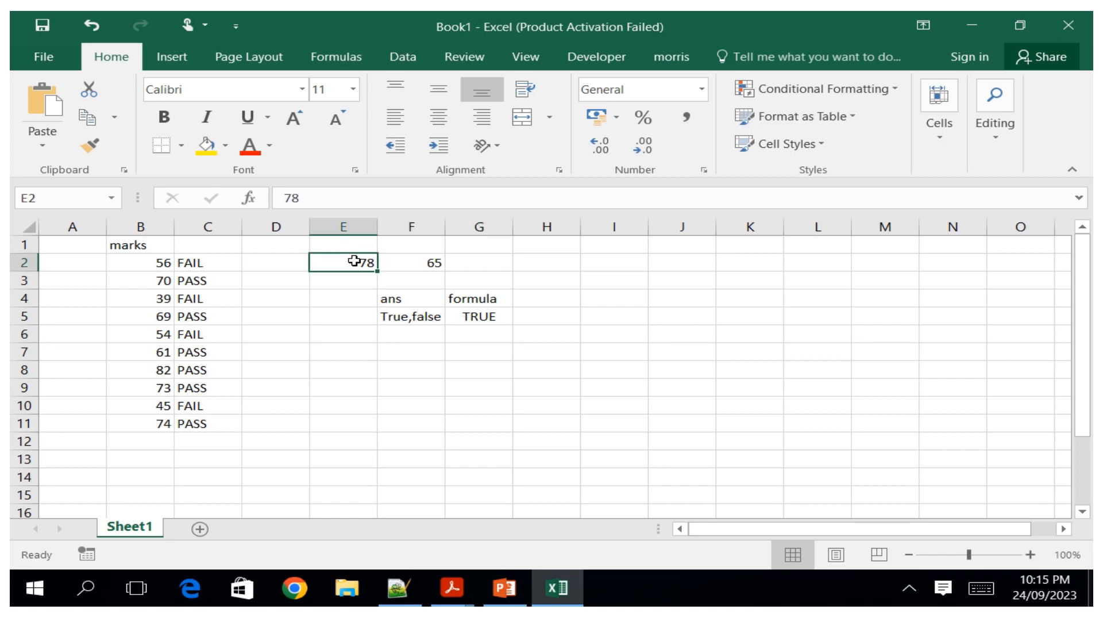
pyautogui.click(433, 263)
pyautogui.click(981, 596)
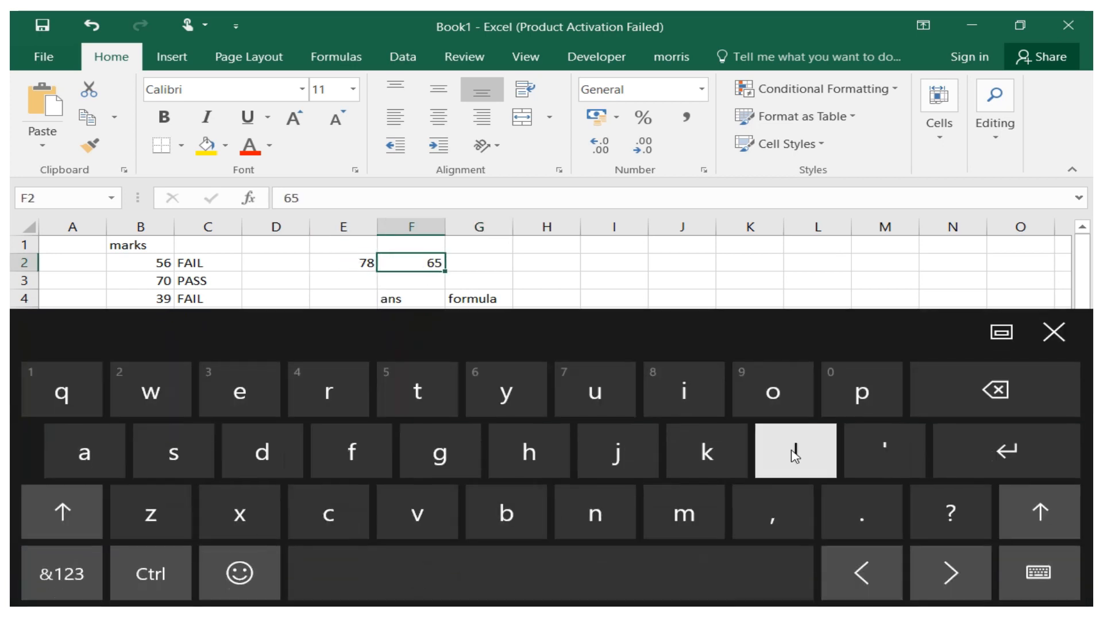
pyautogui.click(61, 572)
pyautogui.click(828, 514)
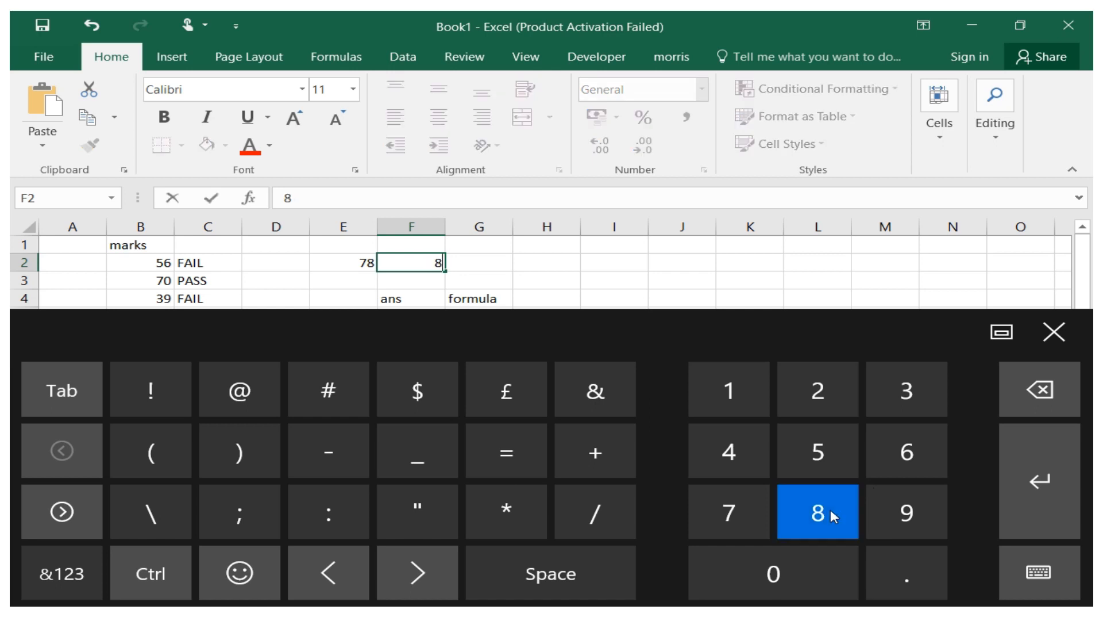
pyautogui.click(833, 514)
pyautogui.click(1040, 460)
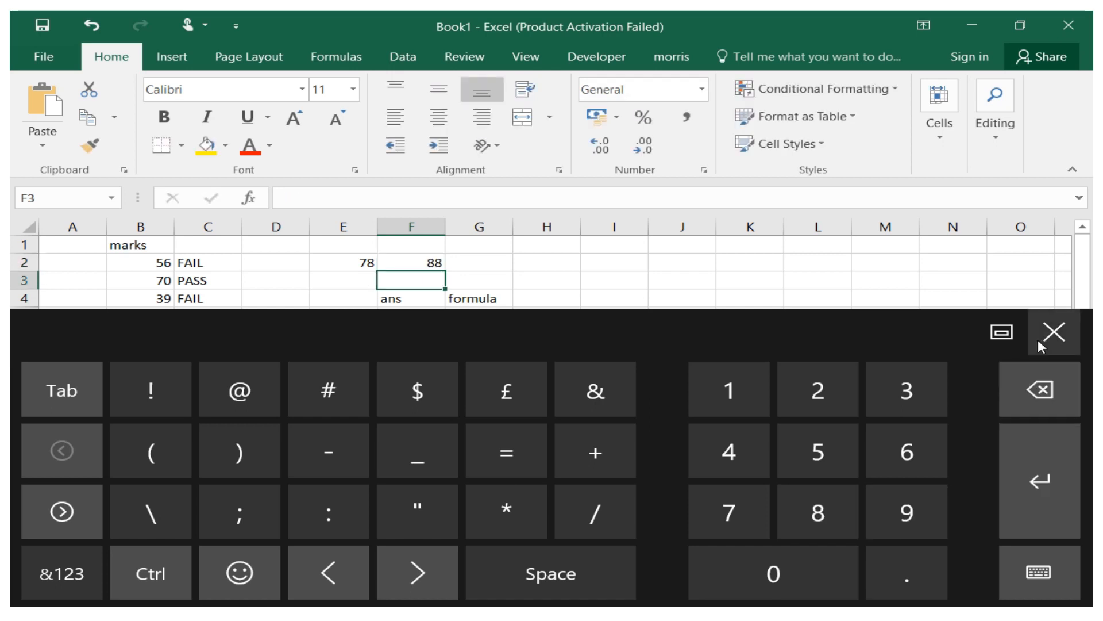
pyautogui.click(1053, 332)
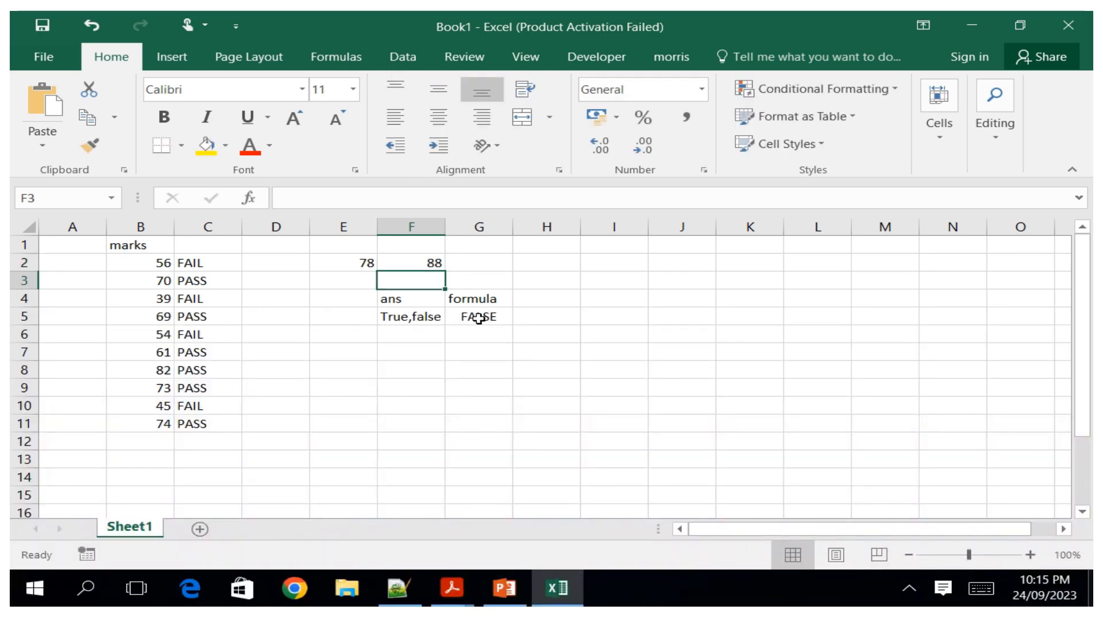
# Enter the text "1,0" in cell F6.
pyautogui.click(397, 334)
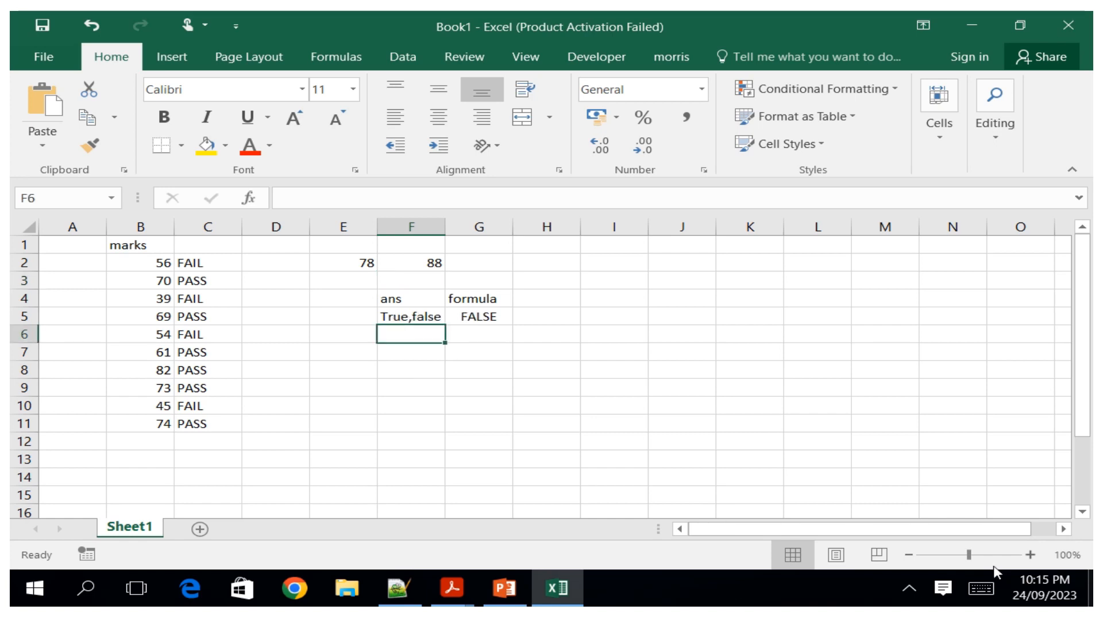
pyautogui.click(982, 588)
pyautogui.click(62, 574)
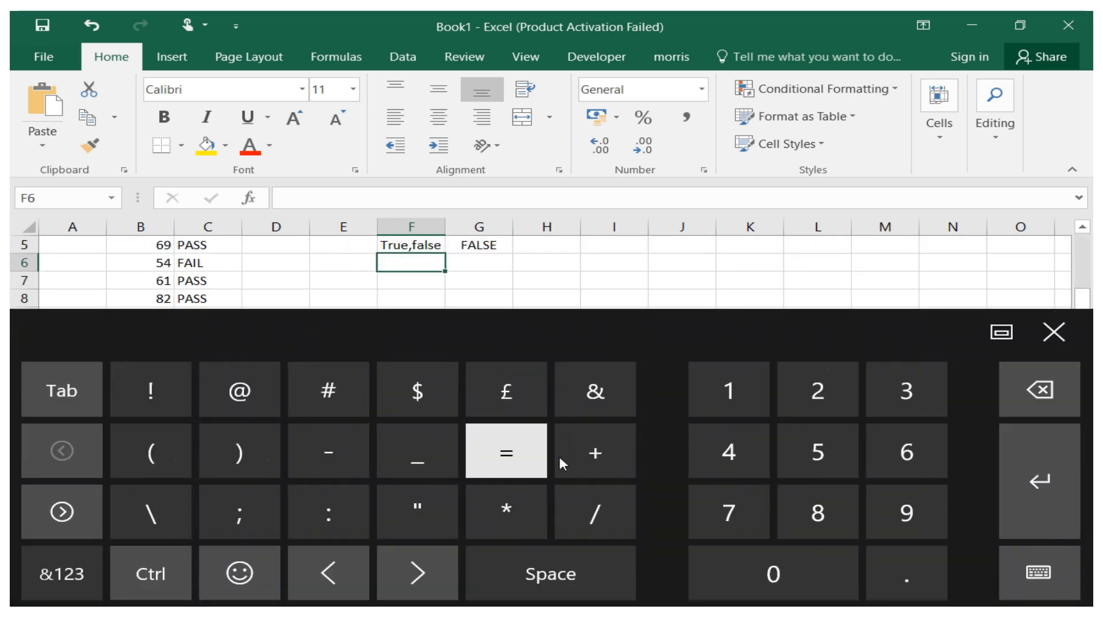
pyautogui.click(750, 406)
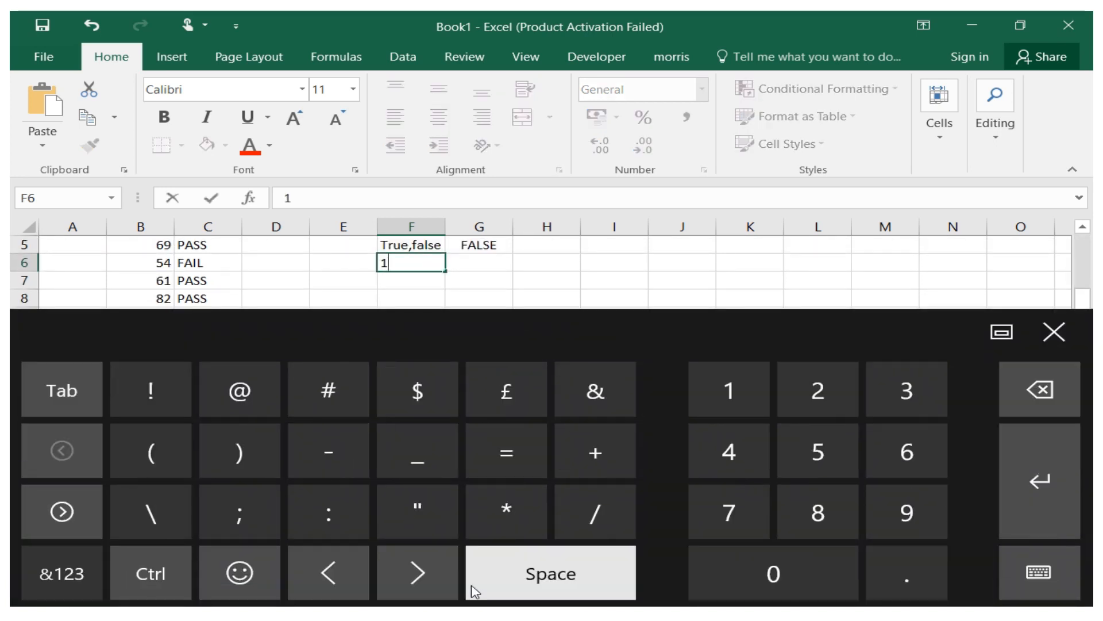
pyautogui.click(58, 591)
pyautogui.click(747, 442)
pyautogui.click(34, 577)
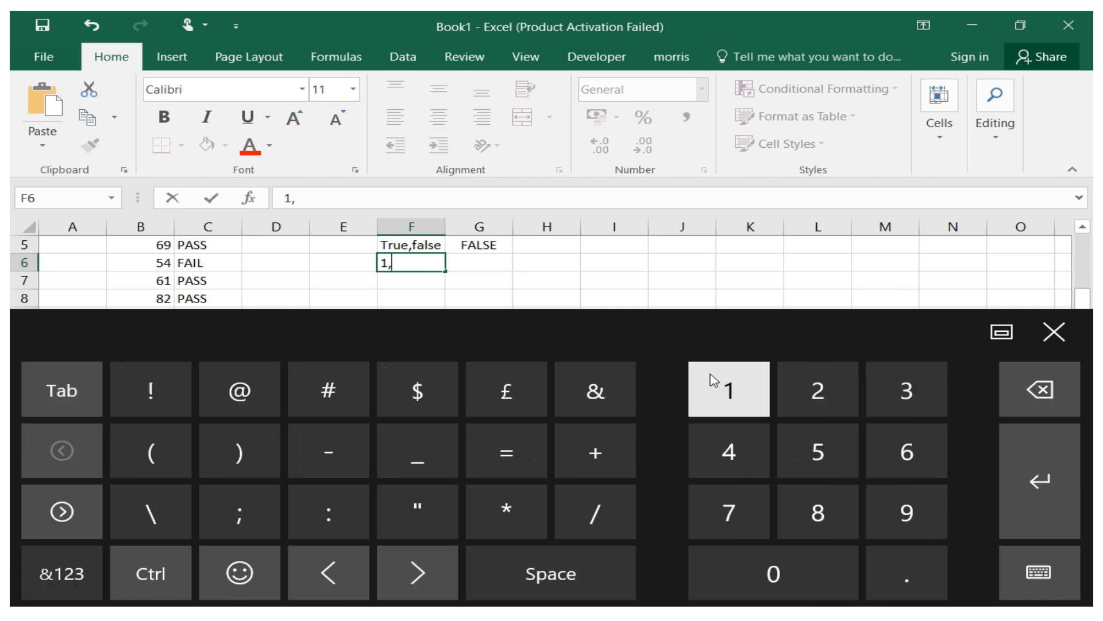
pyautogui.click(770, 575)
pyautogui.click(480, 262)
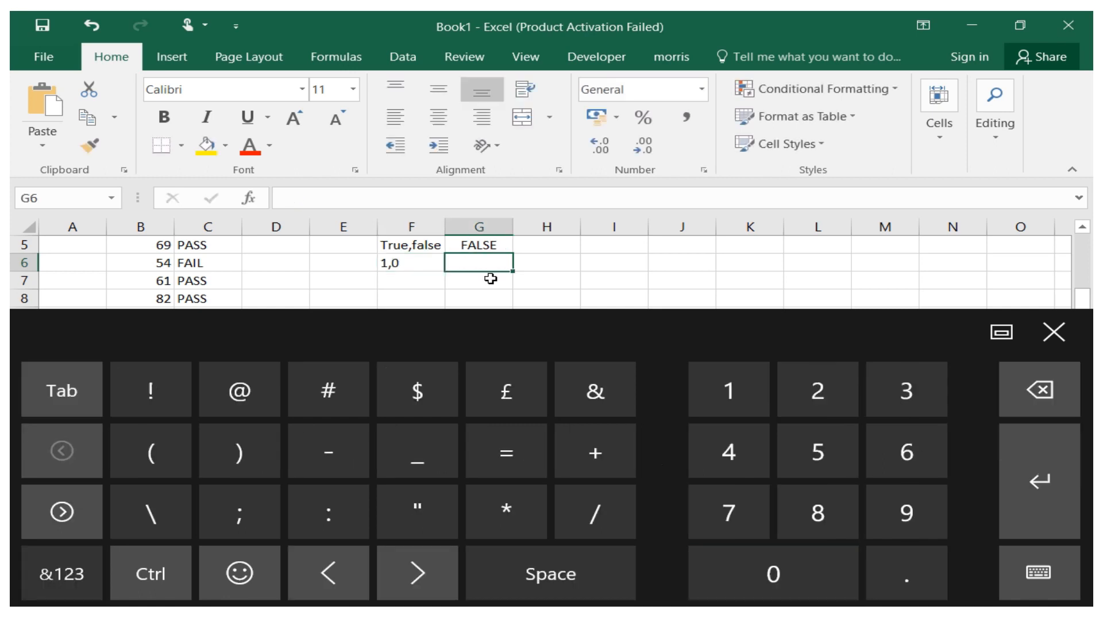
pyautogui.click(1058, 334)
pyautogui.moveTo(1083, 344); pyautogui.dragTo(1082, 281)
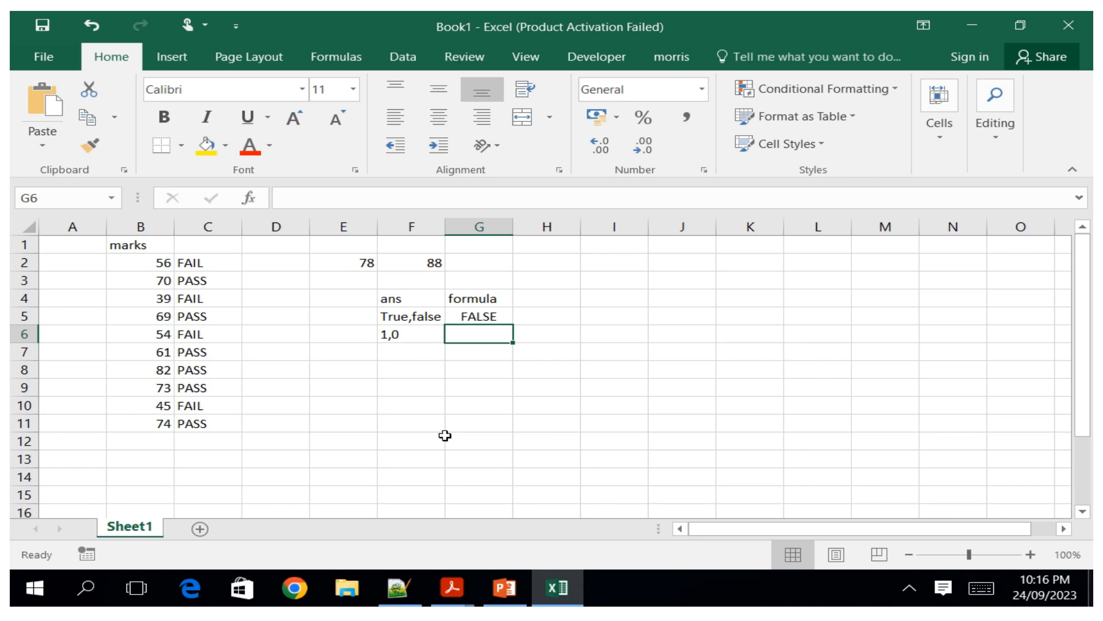
# Start an IF formula in G6 whose logical test begins with a reference to E2.
pyautogui.click(981, 587)
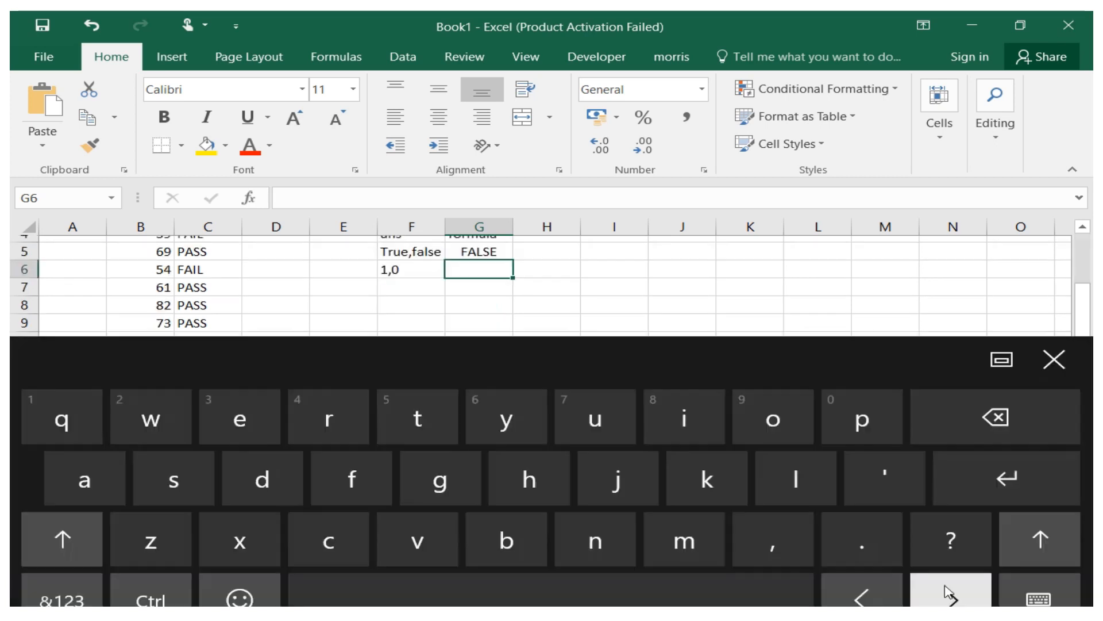
pyautogui.click(61, 573)
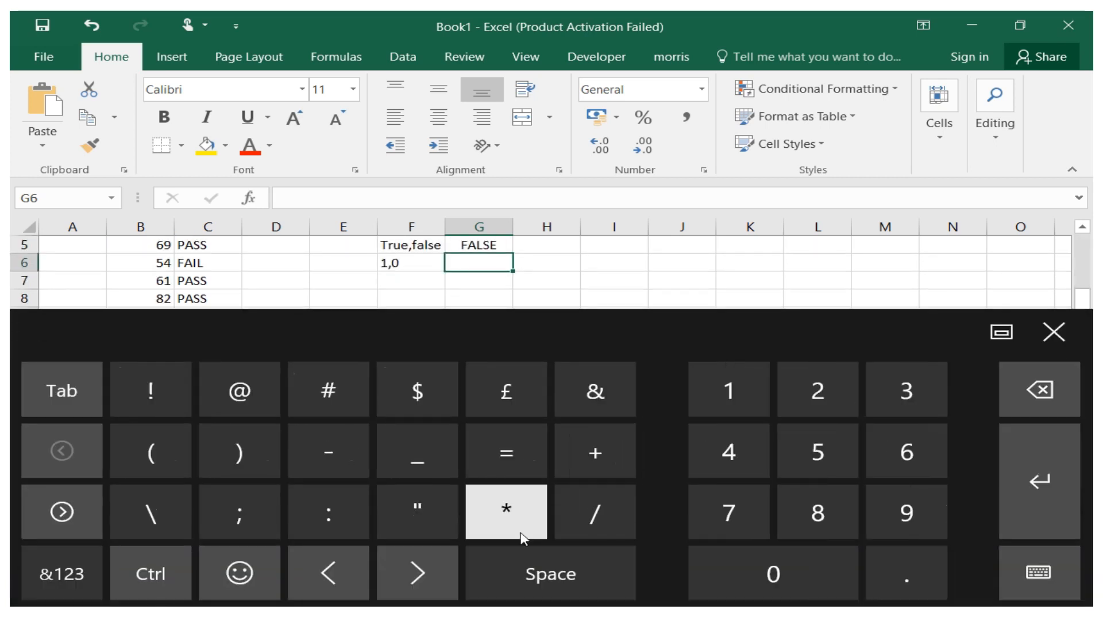
pyautogui.click(506, 452)
pyautogui.click(63, 557)
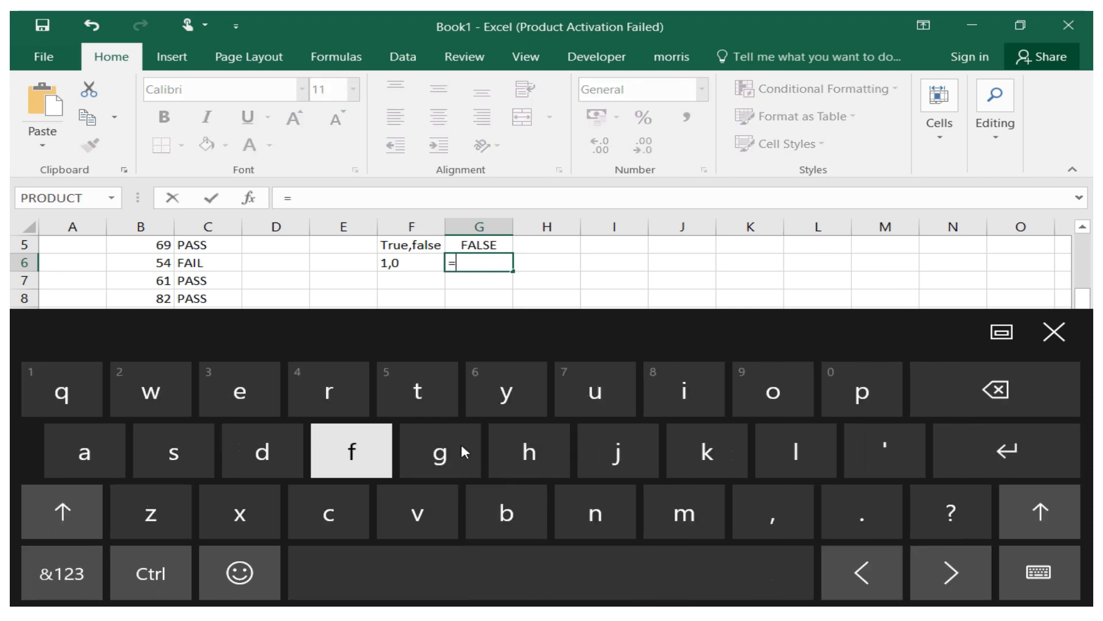
pyautogui.click(648, 399)
pyautogui.click(332, 464)
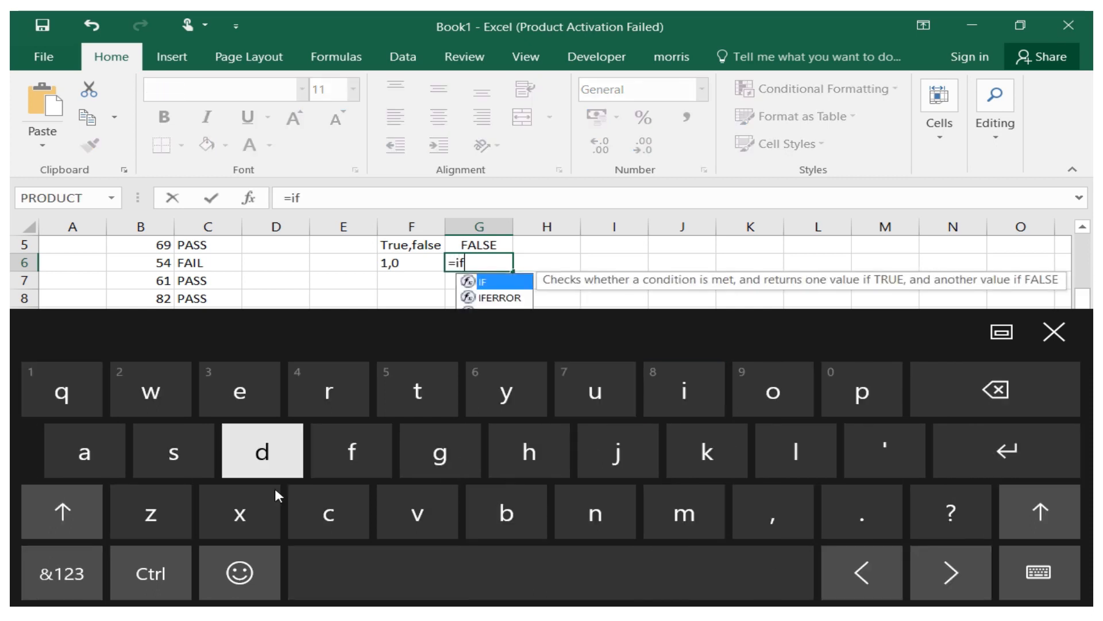
pyautogui.click(63, 569)
pyautogui.click(185, 460)
pyautogui.click(239, 453)
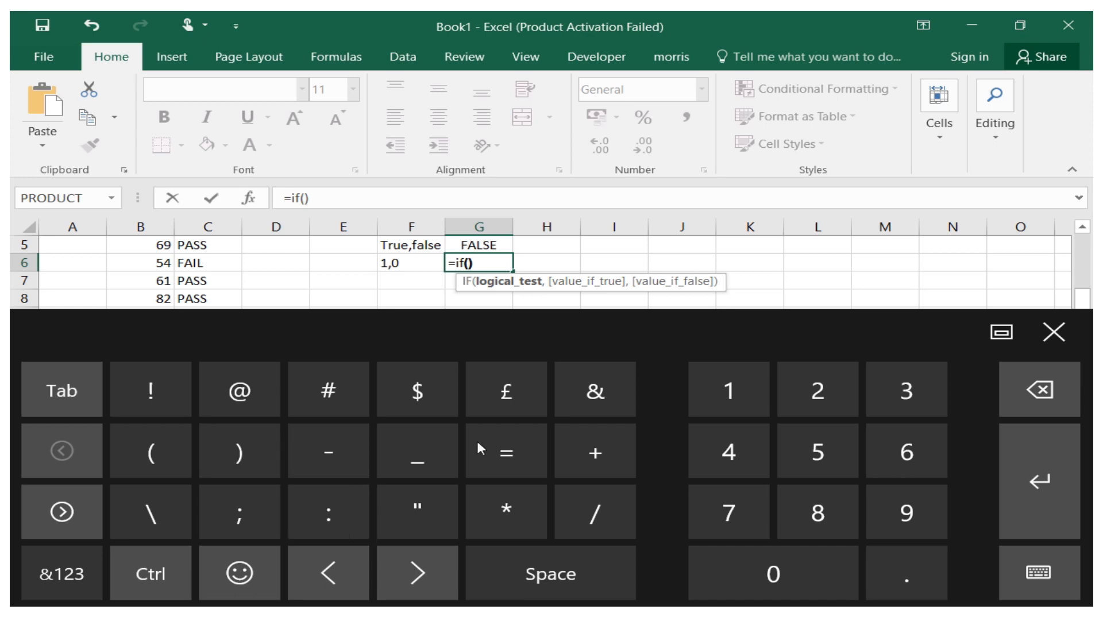
pyautogui.click(1051, 399)
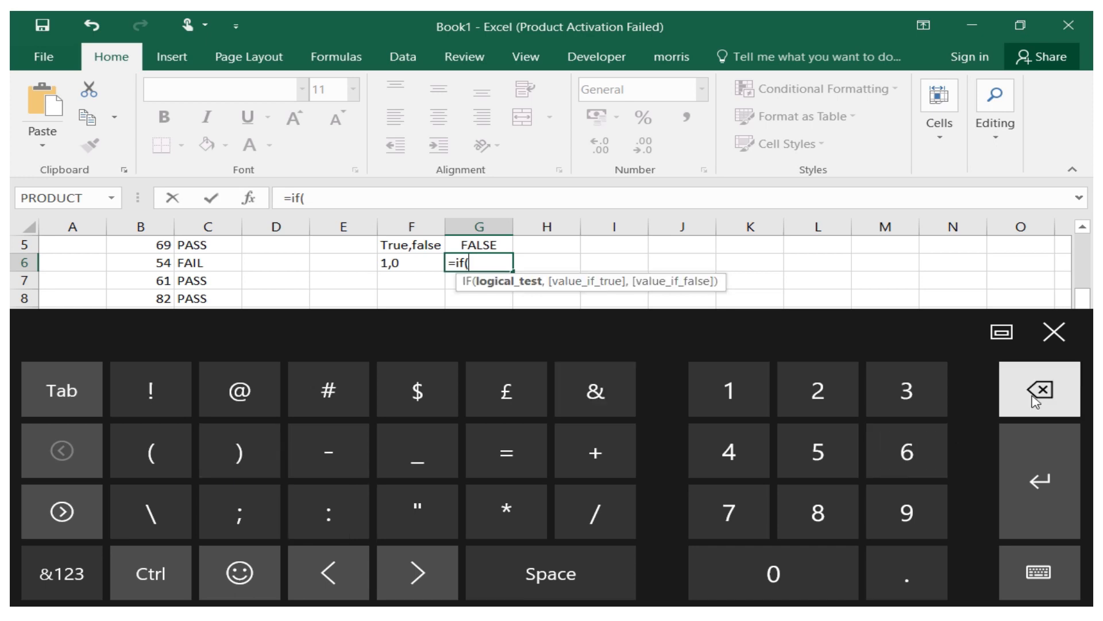
pyautogui.click(1056, 332)
pyautogui.moveTo(1090, 348); pyautogui.dragTo(1086, 296)
pyautogui.click(361, 247)
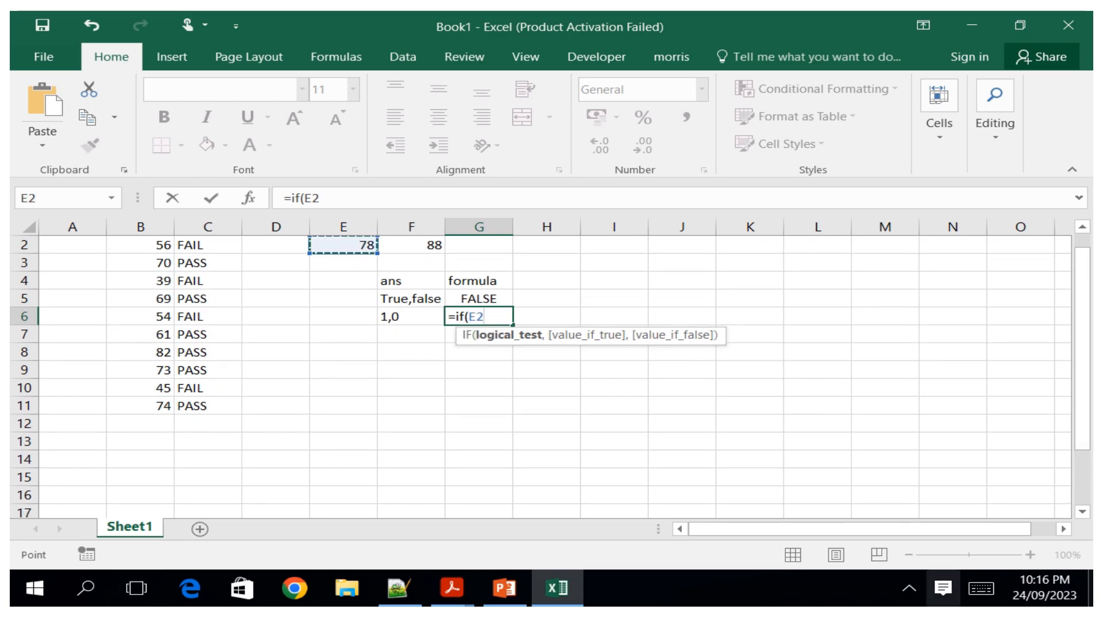
# Extend the G6 formula's test to compare E2 greater than F2.
pyautogui.click(981, 587)
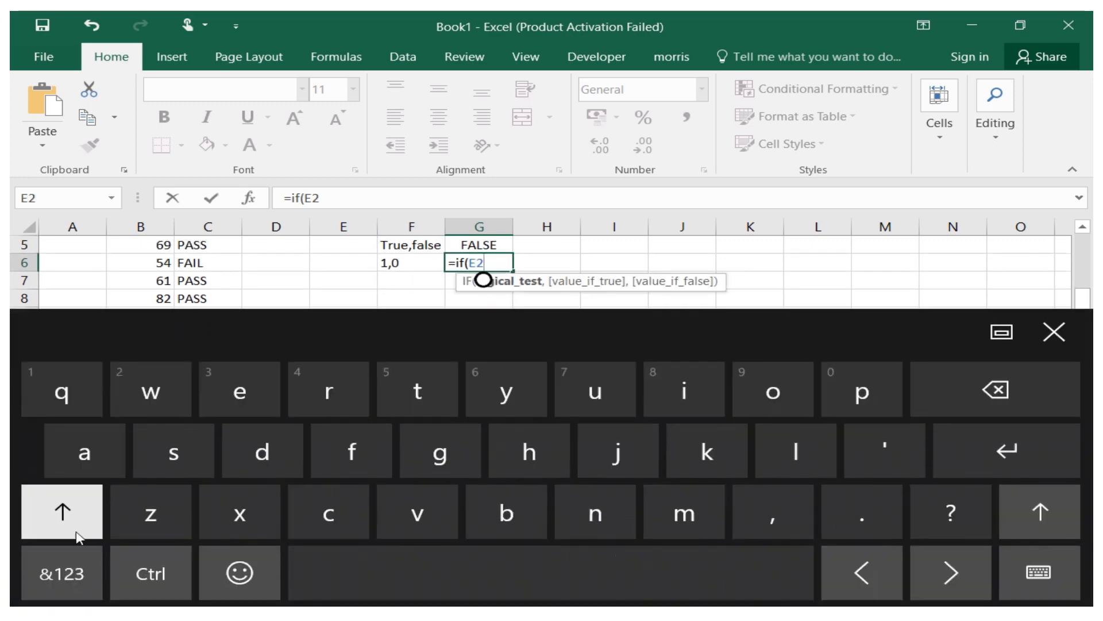
pyautogui.click(61, 573)
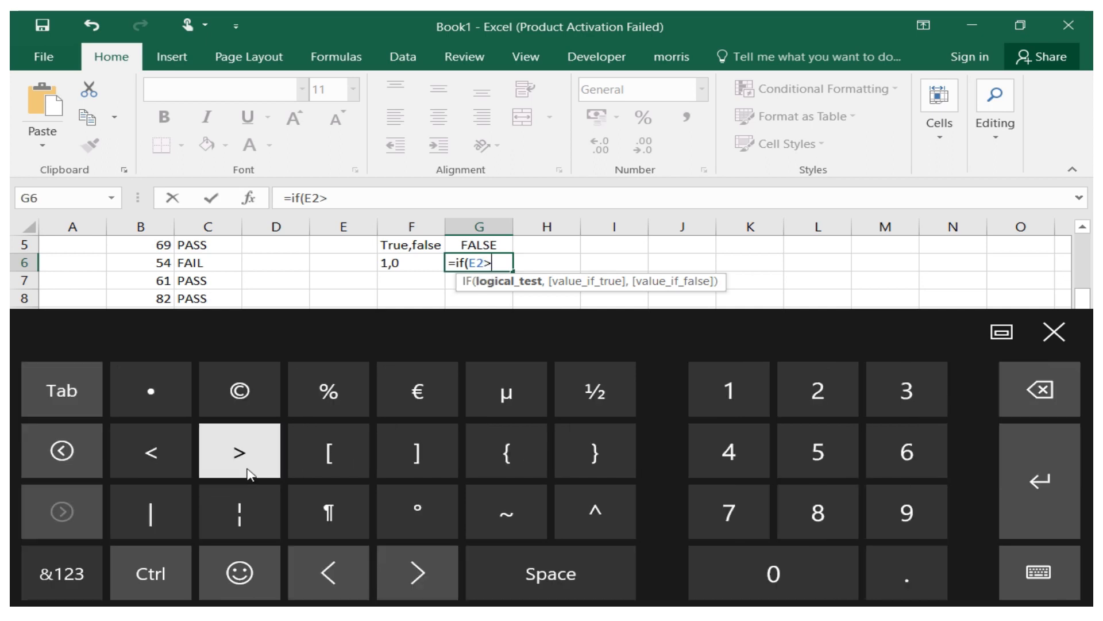
pyautogui.click(1054, 331)
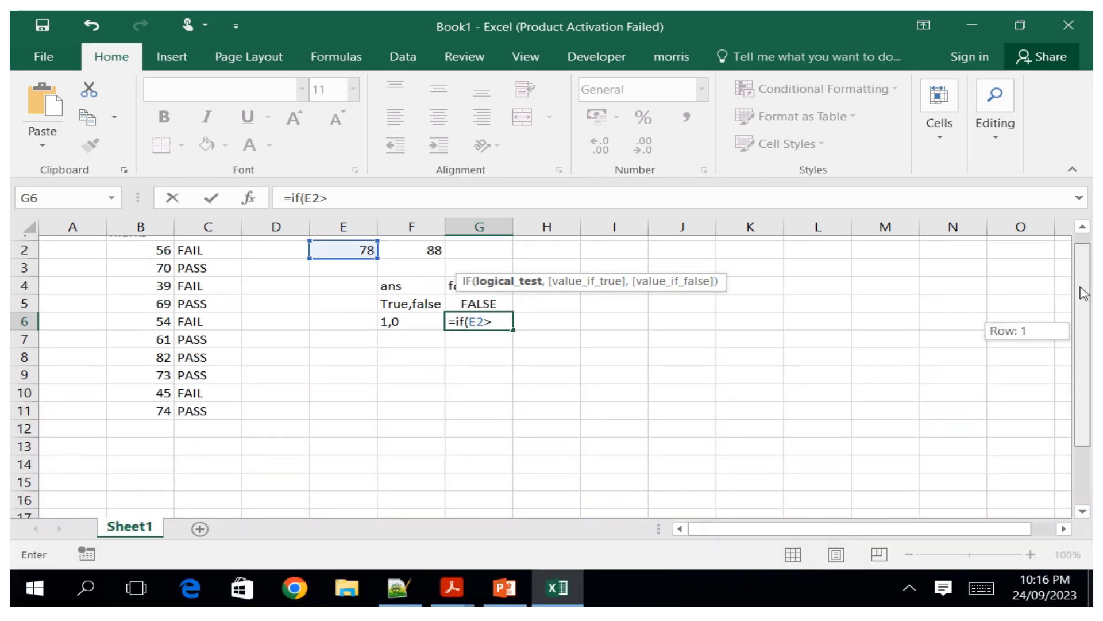
pyautogui.click(425, 246)
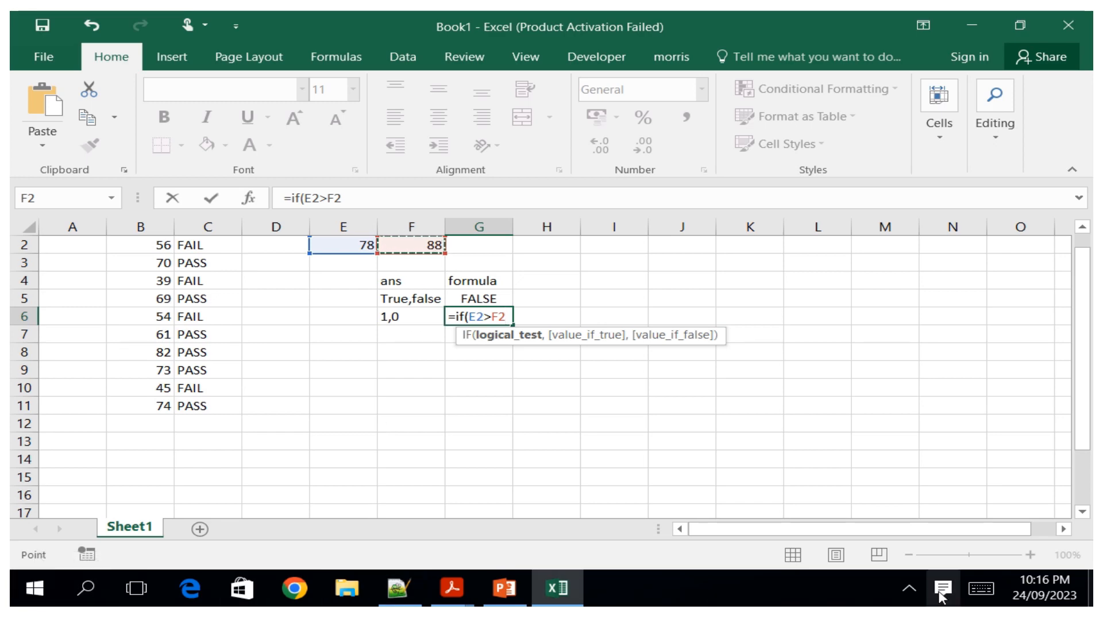
# Complete the G6 formula as =if(E2>F2,1,0) and confirm it.
pyautogui.click(981, 589)
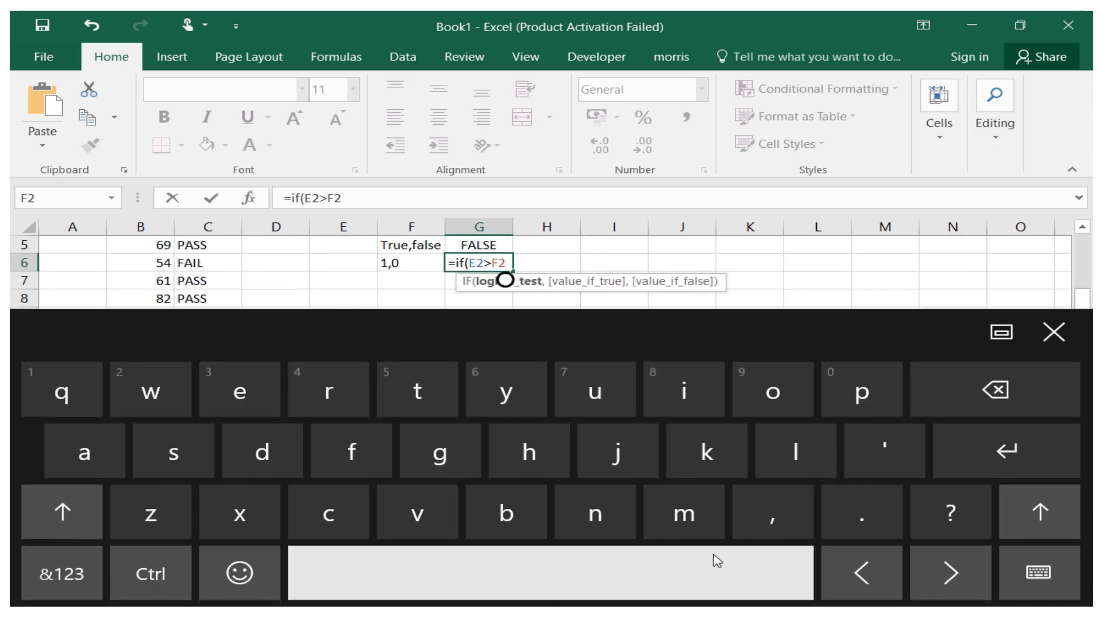
pyautogui.click(766, 523)
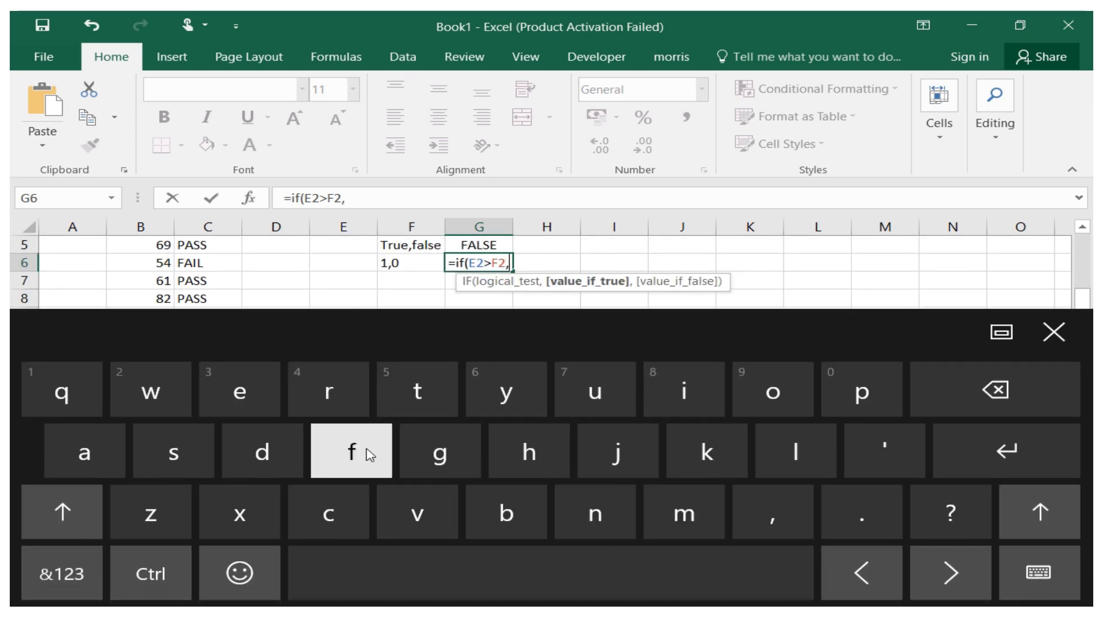
pyautogui.click(81, 575)
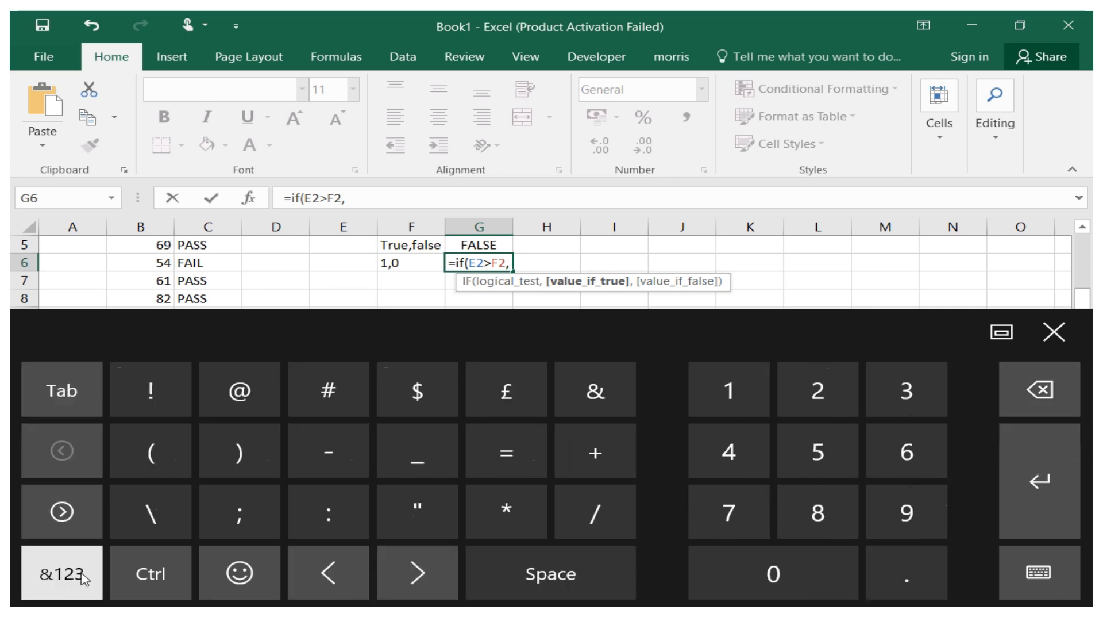
pyautogui.click(751, 401)
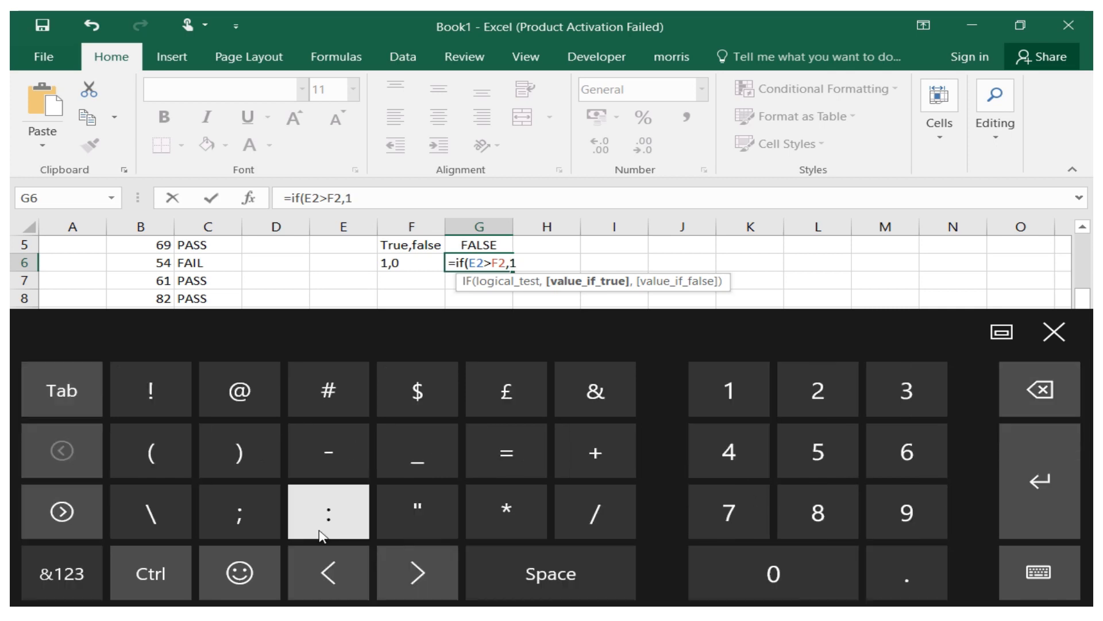
pyautogui.click(39, 574)
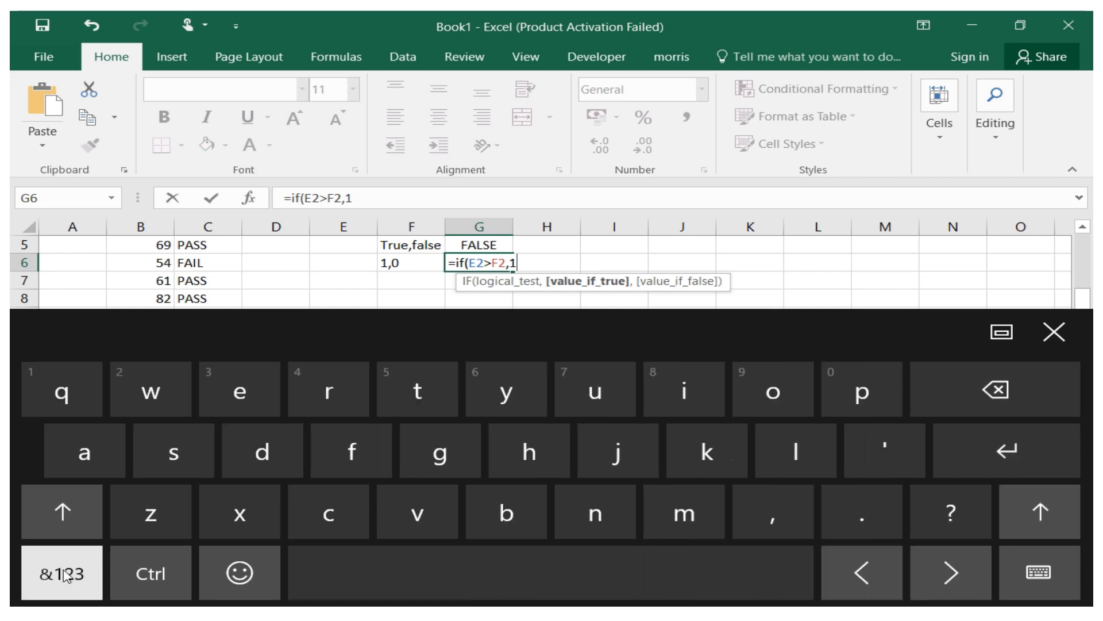
pyautogui.click(773, 512)
pyautogui.click(23, 581)
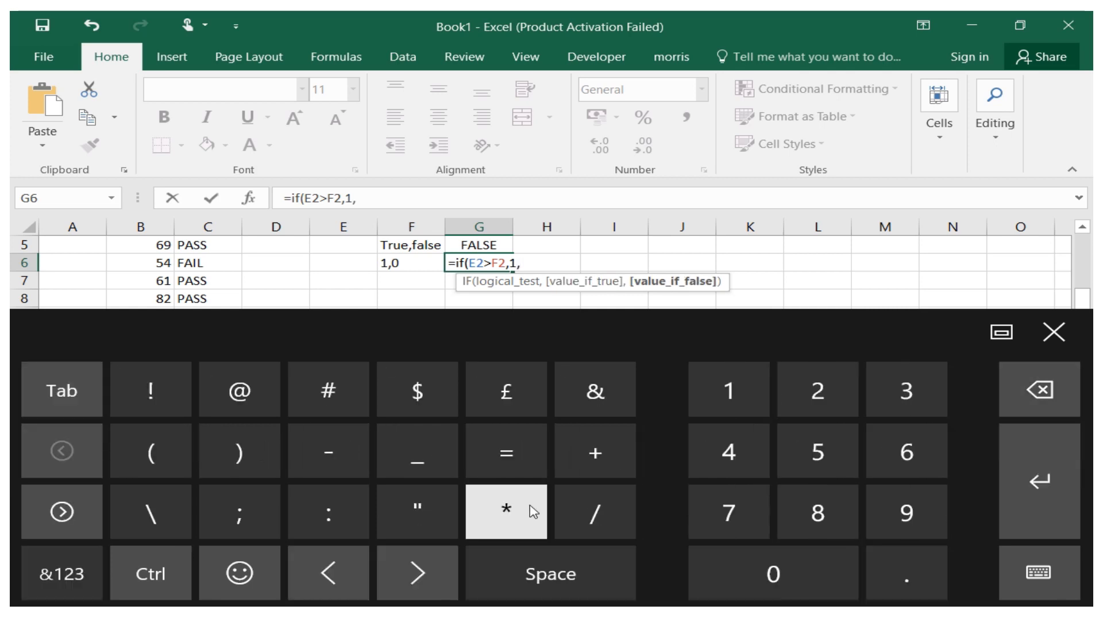
pyautogui.click(773, 574)
pyautogui.click(165, 571)
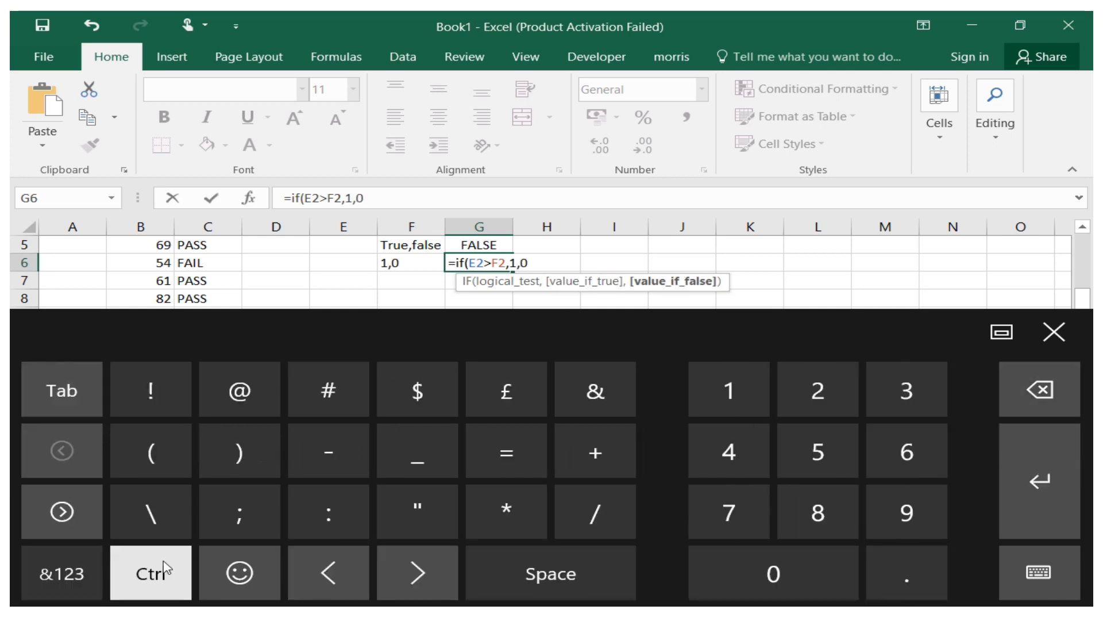
pyautogui.click(57, 573)
pyautogui.click(57, 573)
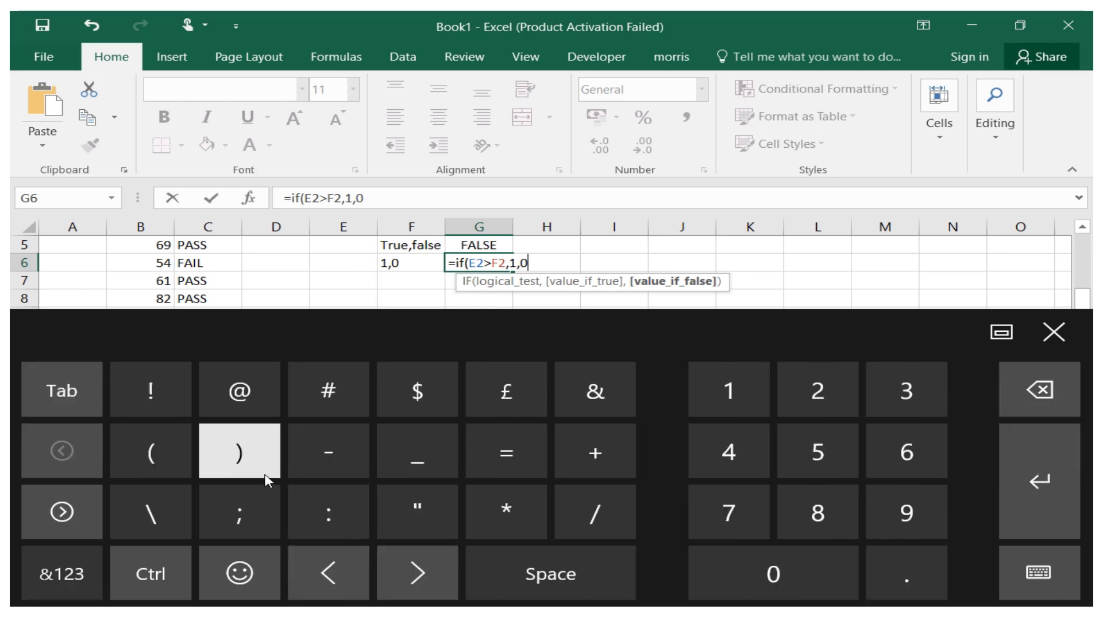
pyautogui.click(239, 452)
pyautogui.click(1028, 522)
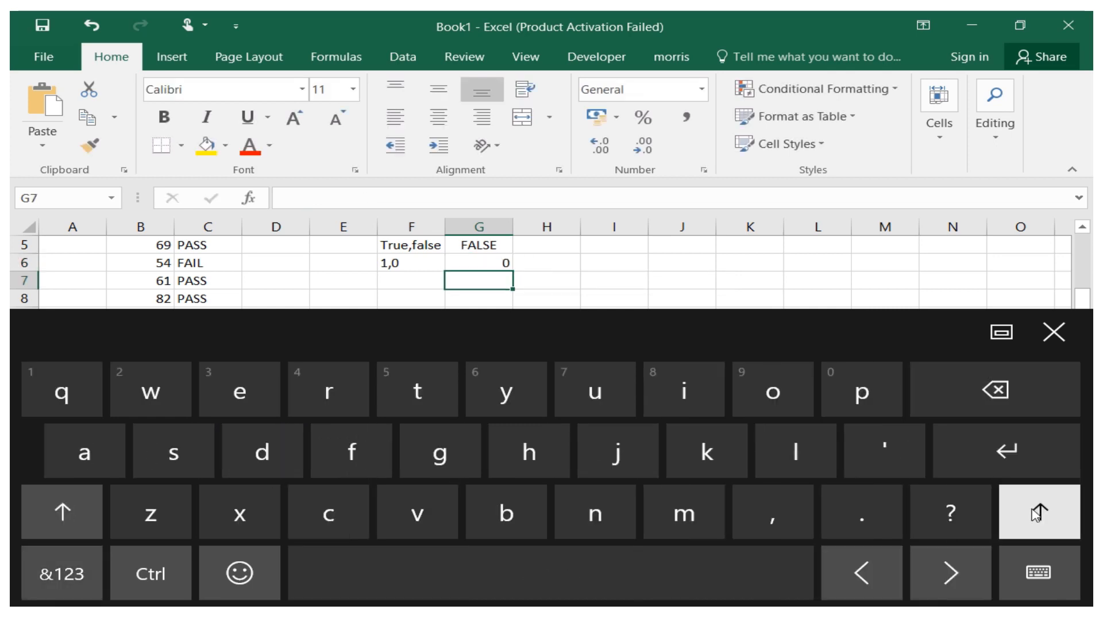
pyautogui.click(1041, 334)
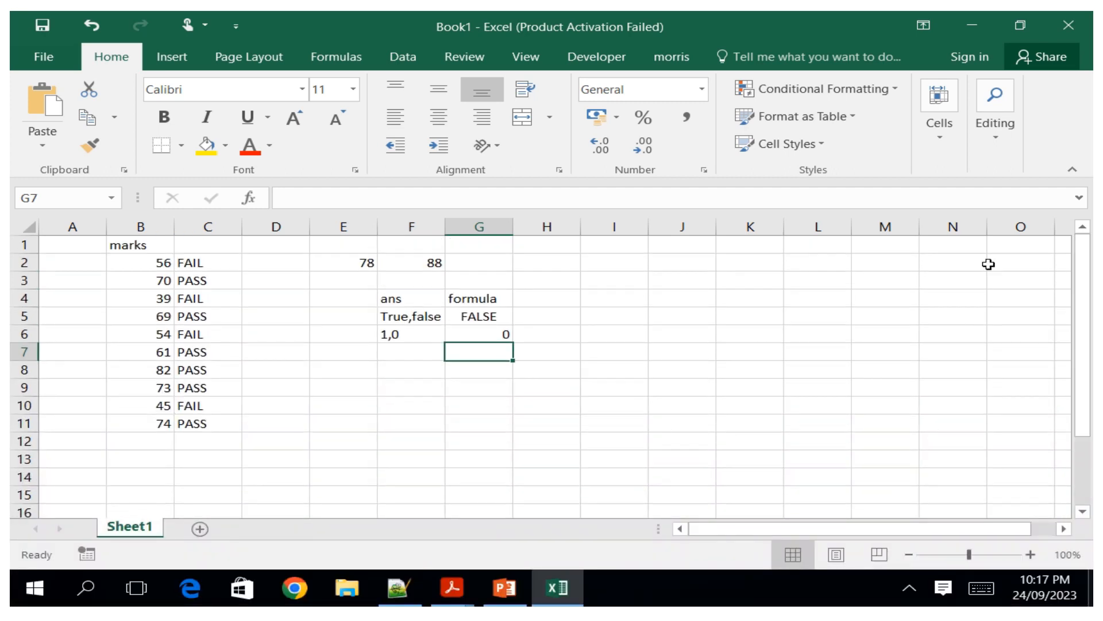
# Change the value in cell E2 to 98.
pyautogui.click(357, 261)
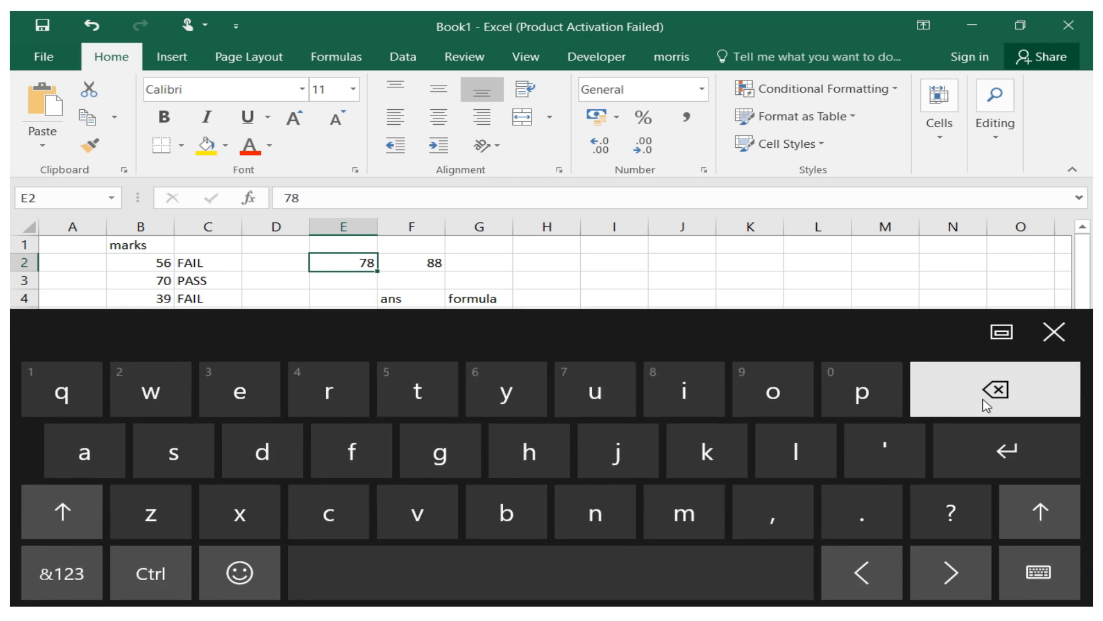
pyautogui.click(987, 405)
pyautogui.click(61, 573)
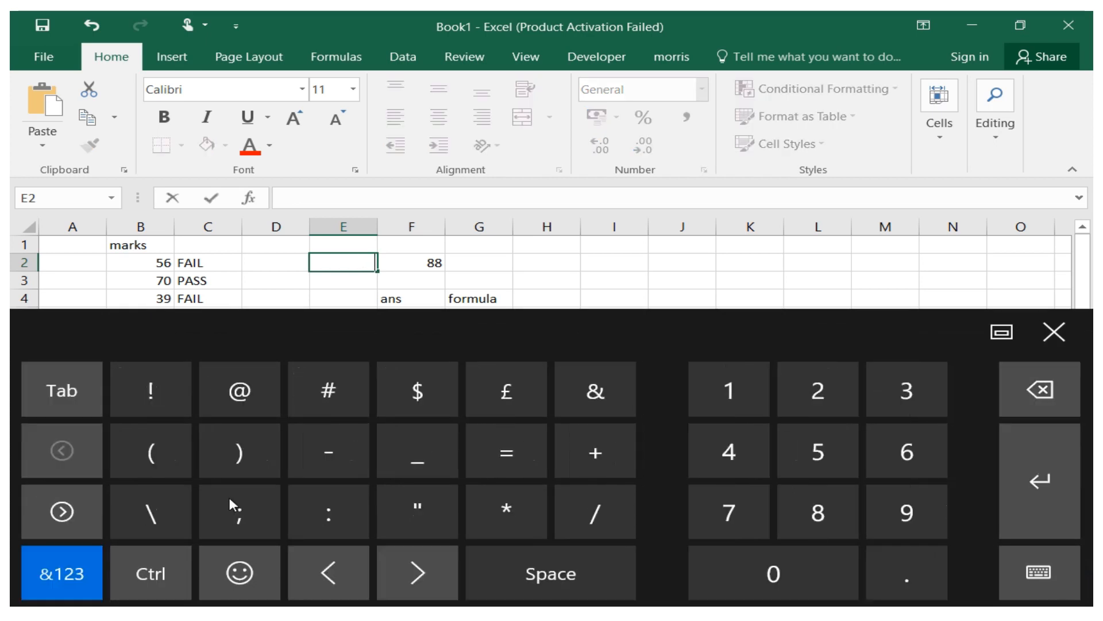
pyautogui.write('9')
pyautogui.click(818, 511)
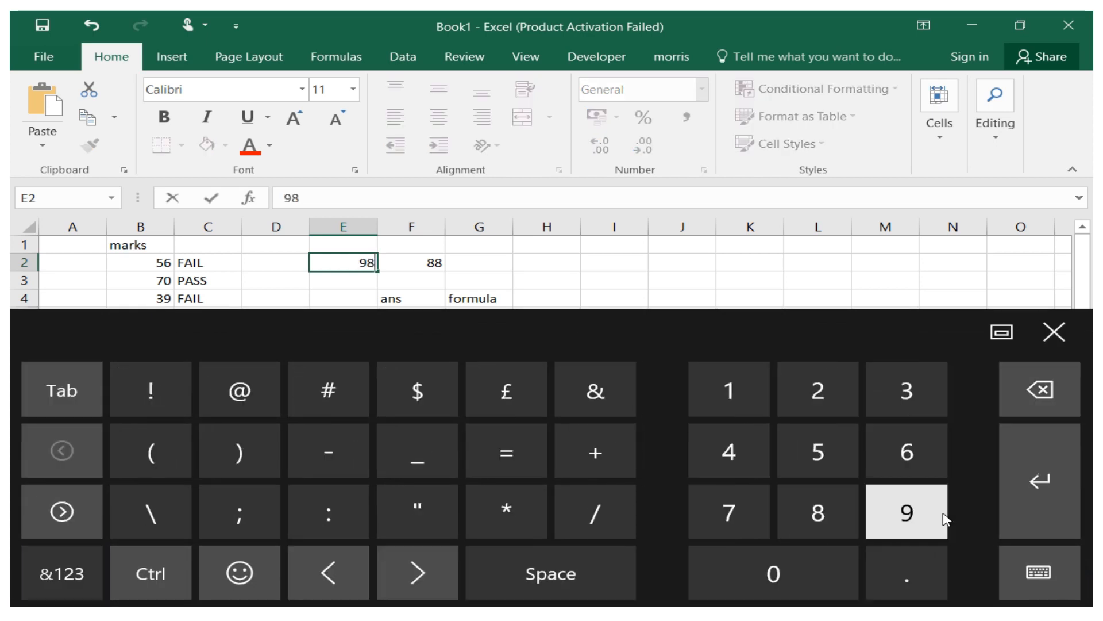
pyautogui.click(1040, 481)
pyautogui.click(1051, 336)
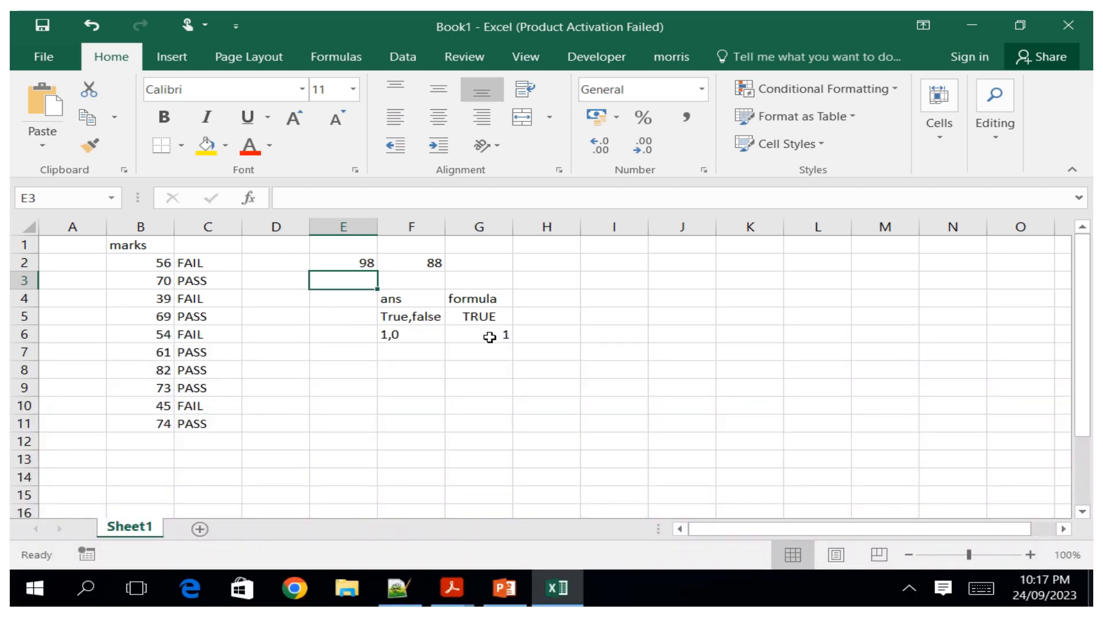
# Enter the label "pass,fail" in cell F7.
pyautogui.click(397, 349)
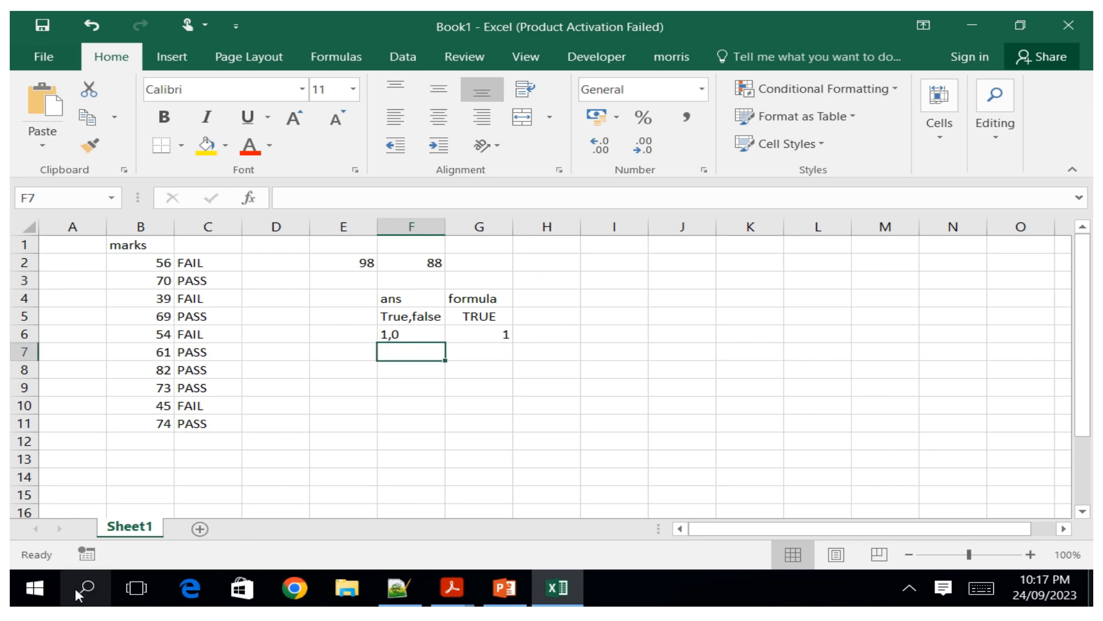
pyautogui.click(980, 589)
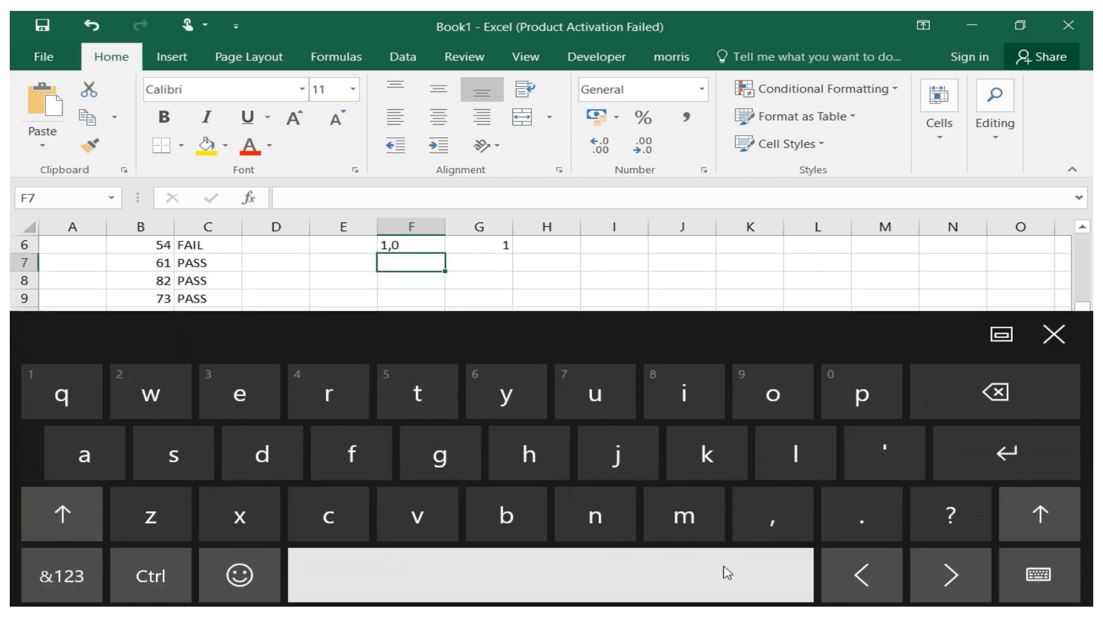
pyautogui.click(860, 396)
pyautogui.click(101, 465)
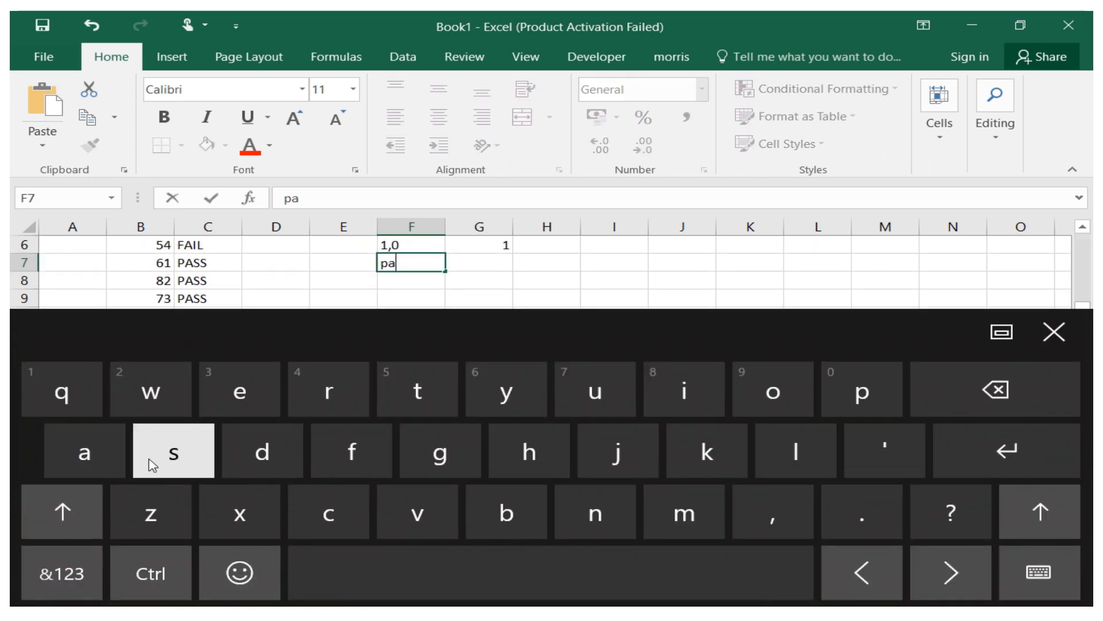
pyautogui.click(155, 465)
pyautogui.click(156, 464)
pyautogui.click(776, 514)
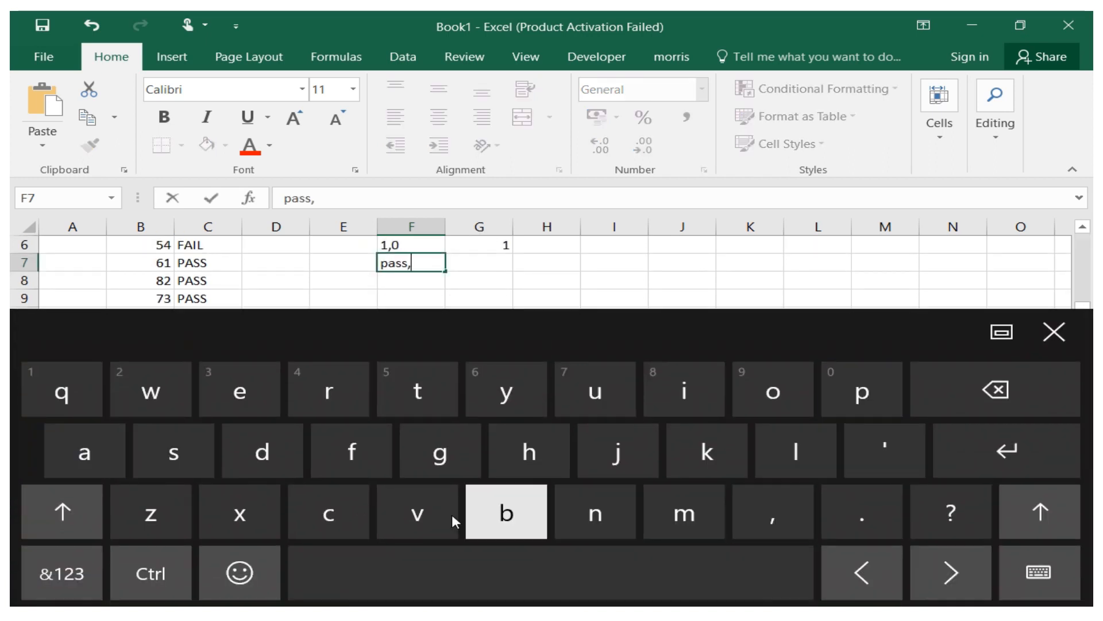
pyautogui.click(347, 472)
pyautogui.click(84, 452)
pyautogui.click(683, 391)
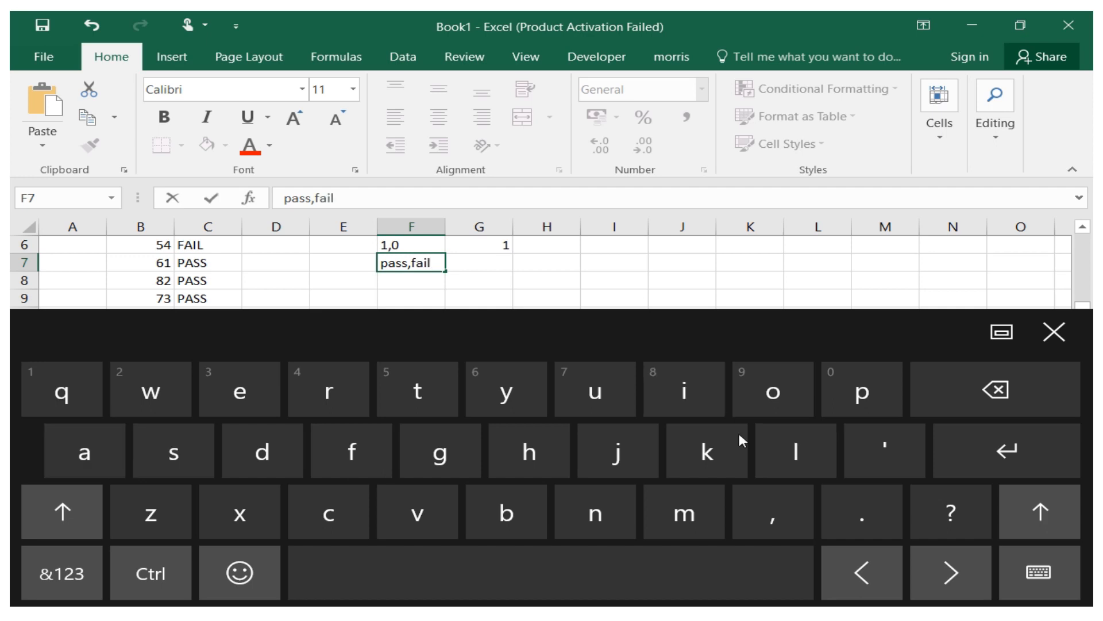
# Start an IF formula in G7 whose logical test begins with a reference to E2.
pyautogui.click(482, 259)
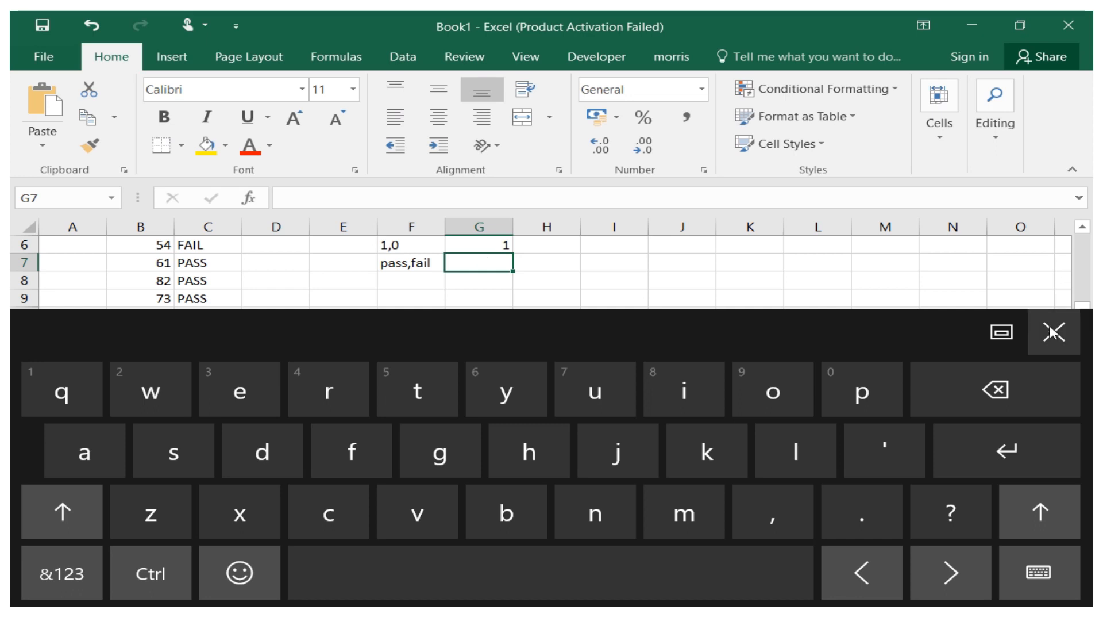
pyautogui.click(41, 570)
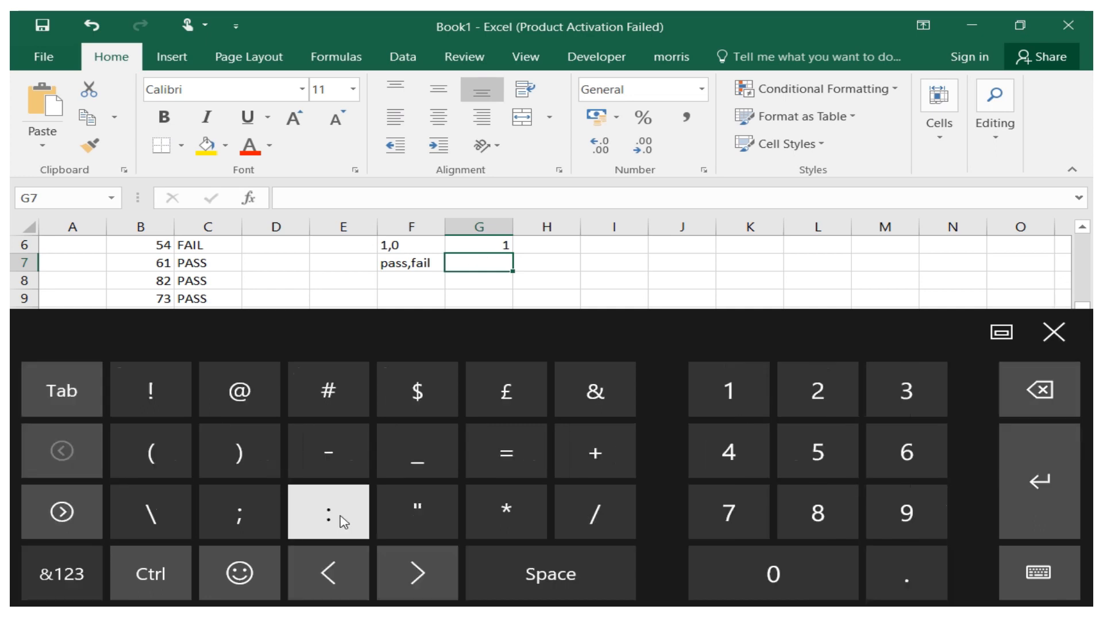
pyautogui.click(512, 470)
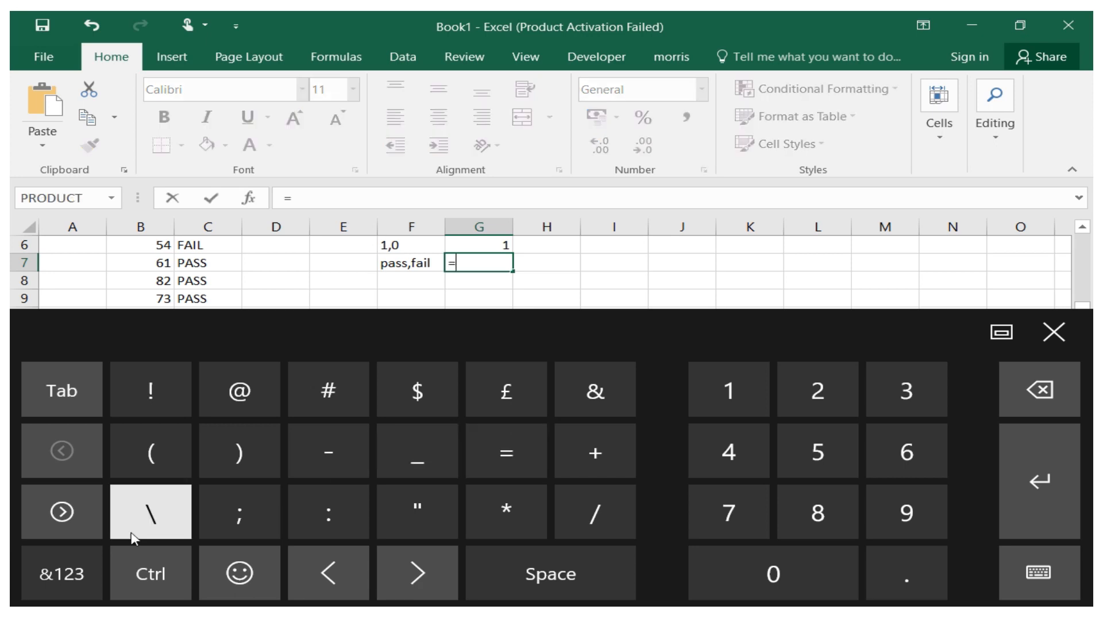
pyautogui.click(63, 573)
pyautogui.click(685, 396)
pyautogui.click(358, 467)
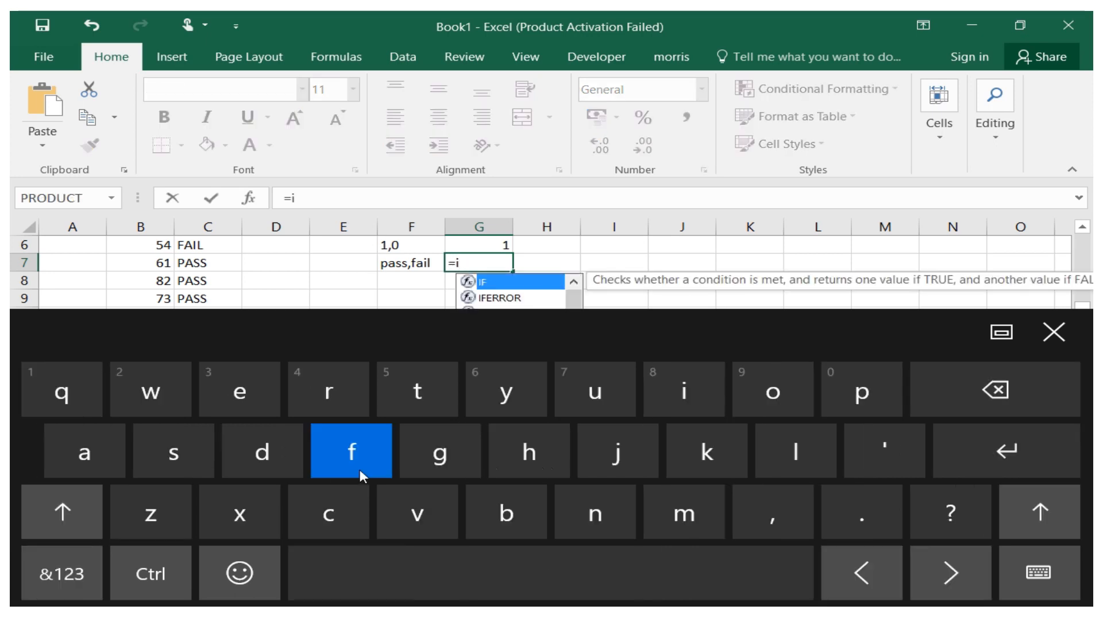
pyautogui.click(62, 573)
pyautogui.click(150, 452)
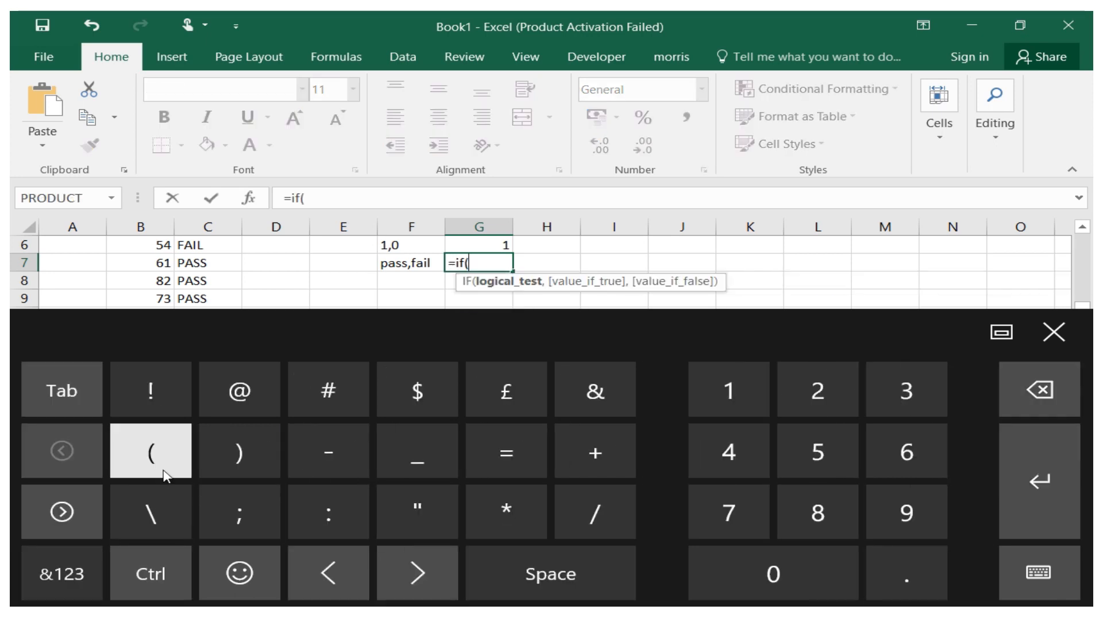
pyautogui.click(1054, 332)
pyautogui.moveTo(1084, 327); pyautogui.dragTo(1084, 258)
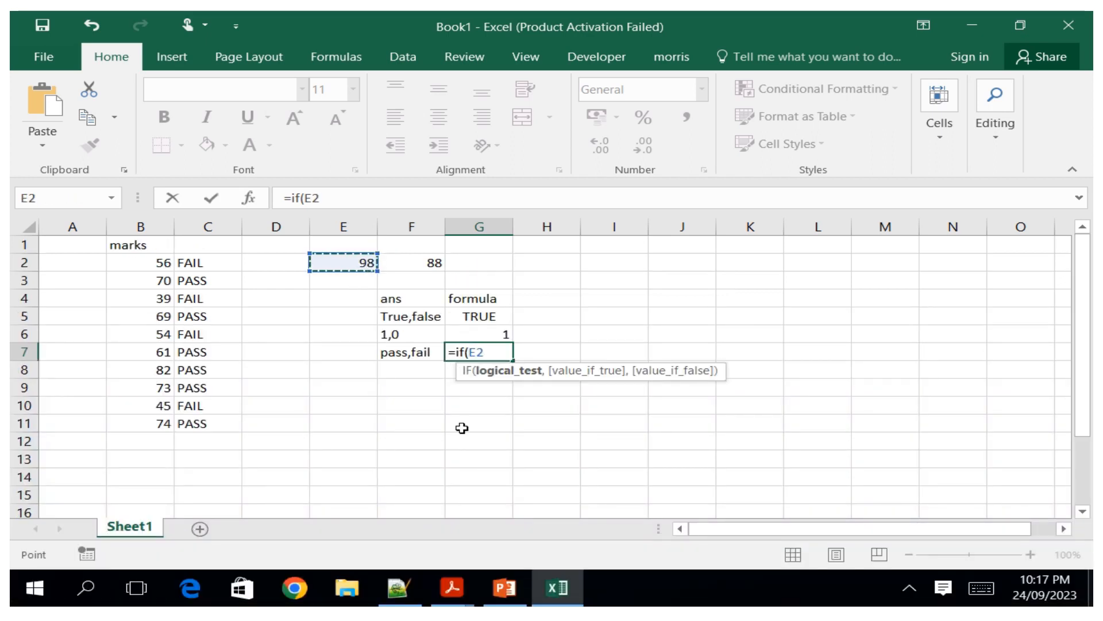
# Extend the G7 formula's test to compare E2 greater than F2.
pyautogui.click(982, 588)
pyautogui.click(62, 573)
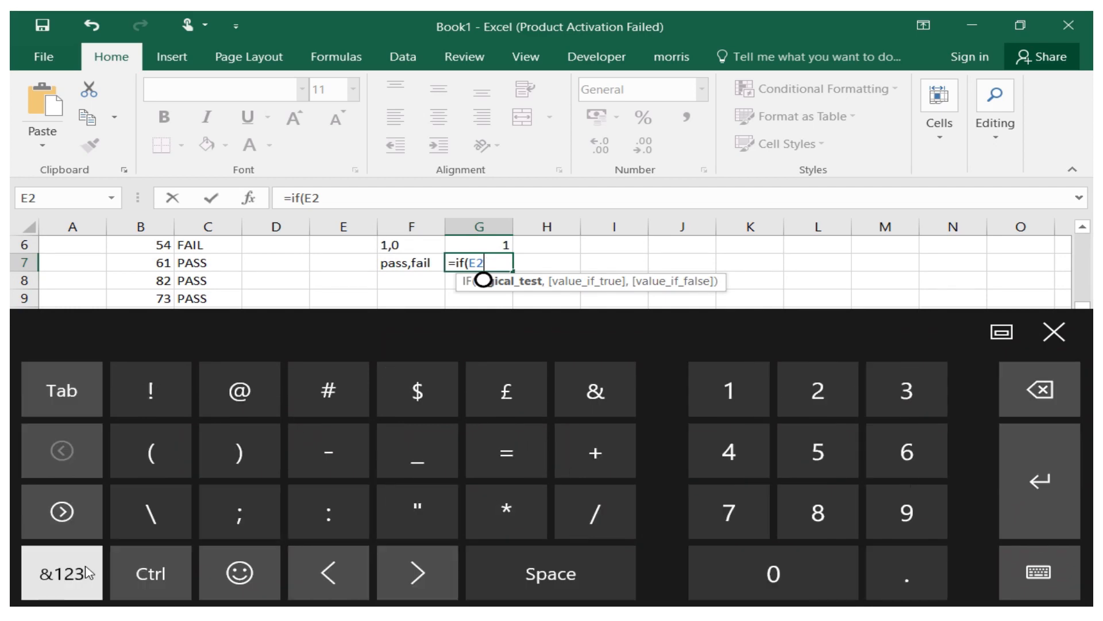
pyautogui.click(63, 512)
pyautogui.click(238, 453)
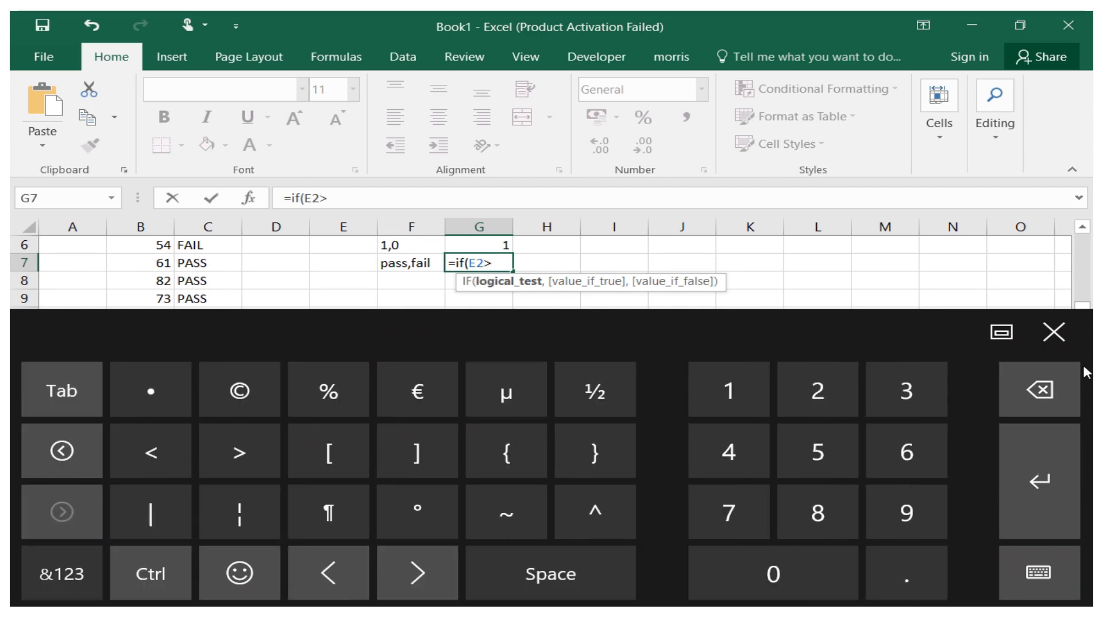
pyautogui.click(1035, 339)
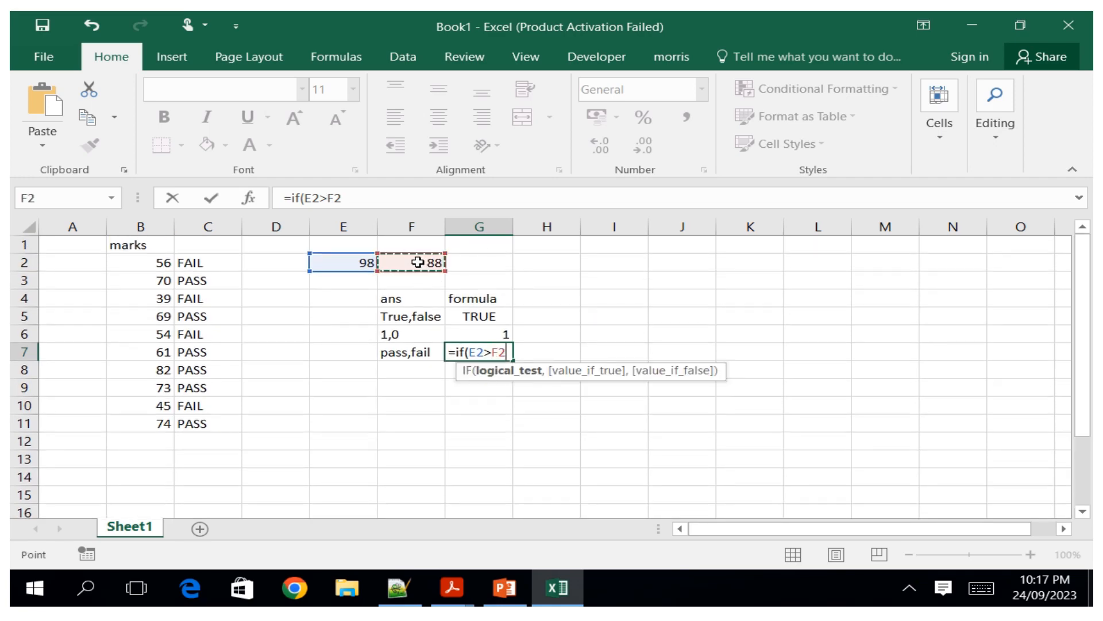
# Add "pass" as the value if true in the G7 formula.
pyautogui.click(984, 589)
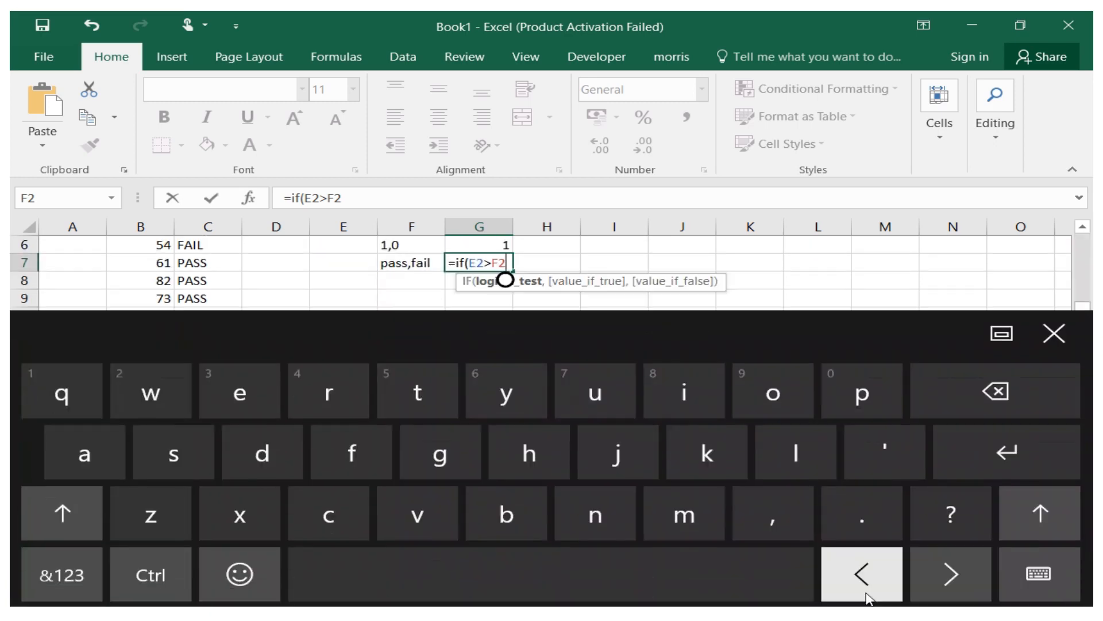
pyautogui.click(772, 531)
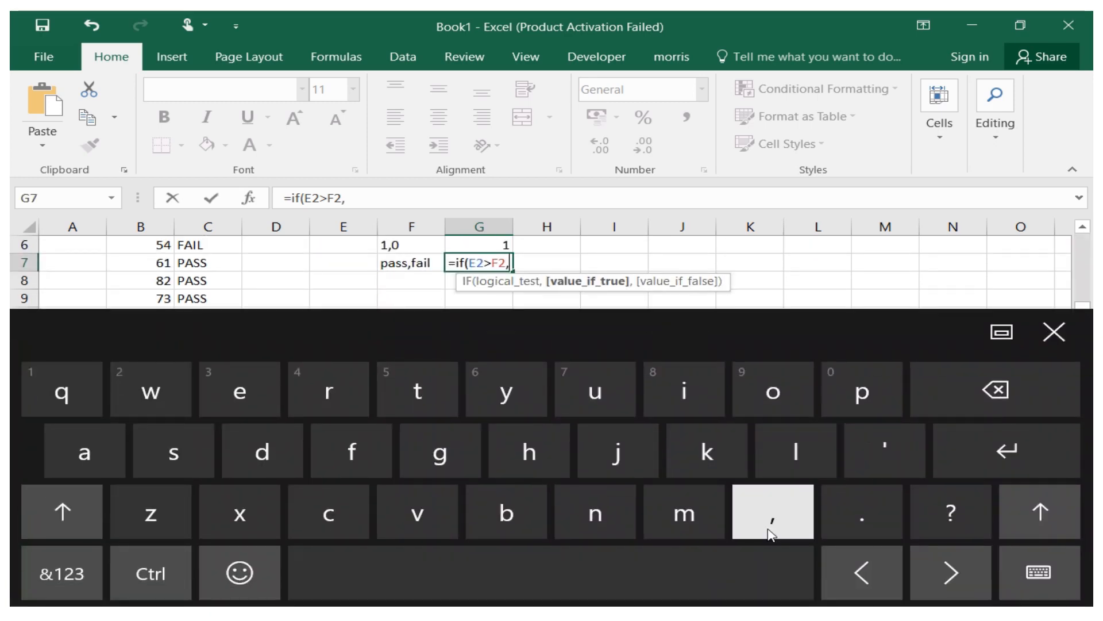
pyautogui.click(91, 593)
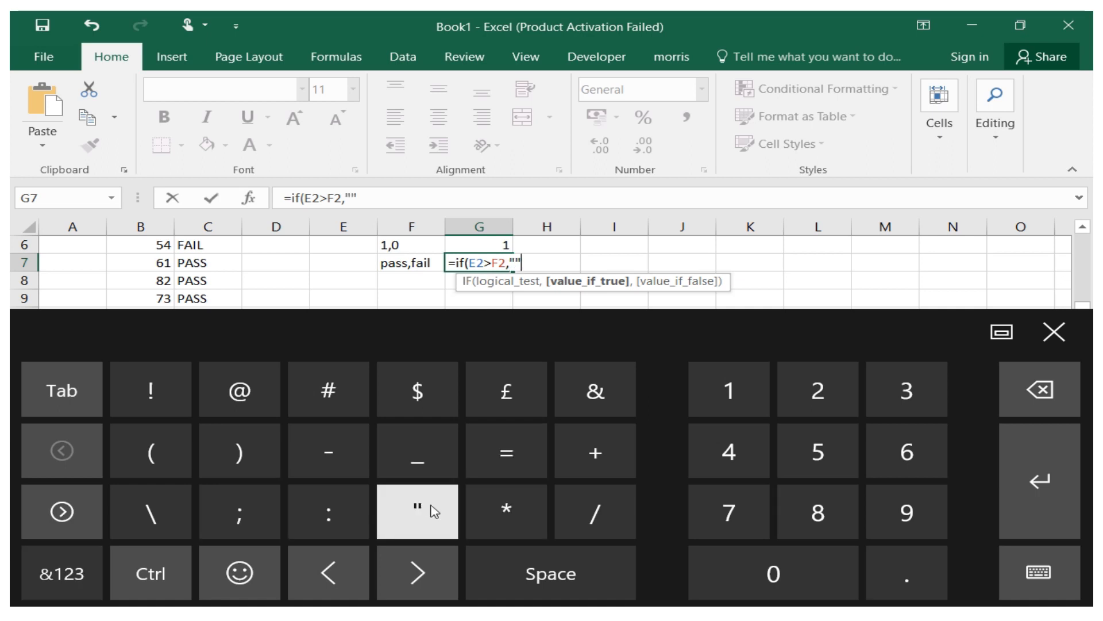
pyautogui.click(1032, 390)
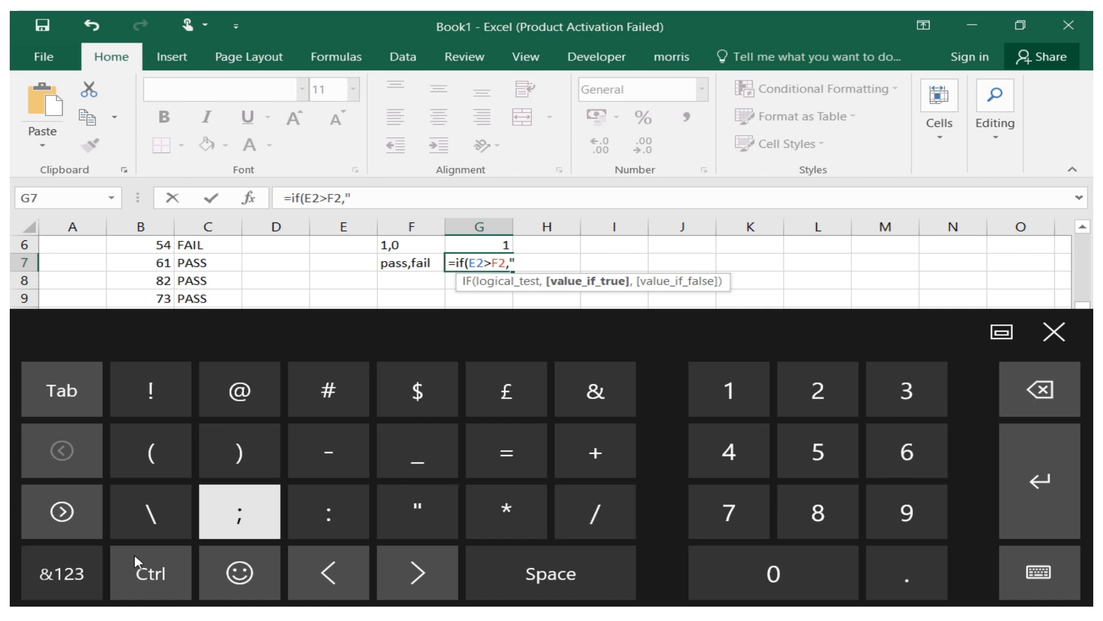
pyautogui.click(62, 573)
pyautogui.click(868, 397)
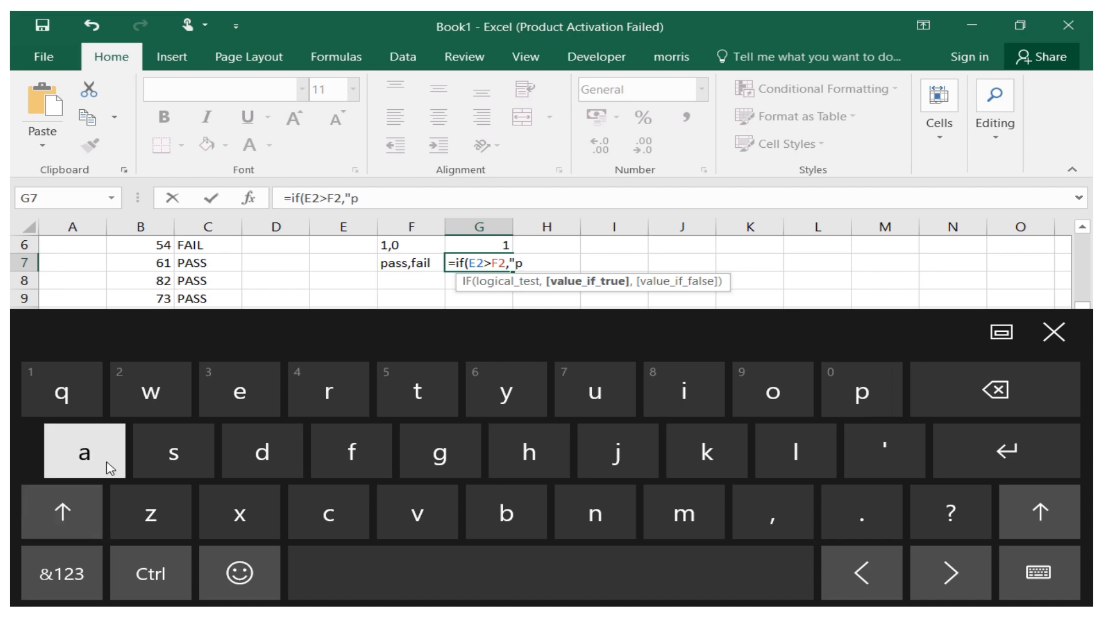
pyautogui.click(110, 469)
pyautogui.write('ss')
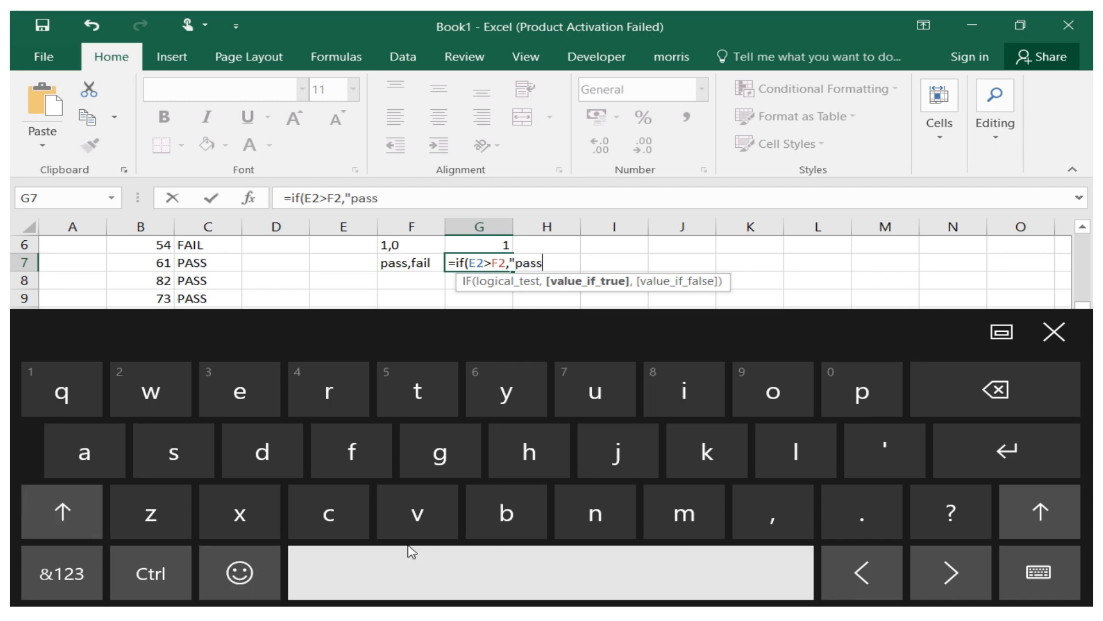
pyautogui.click(69, 582)
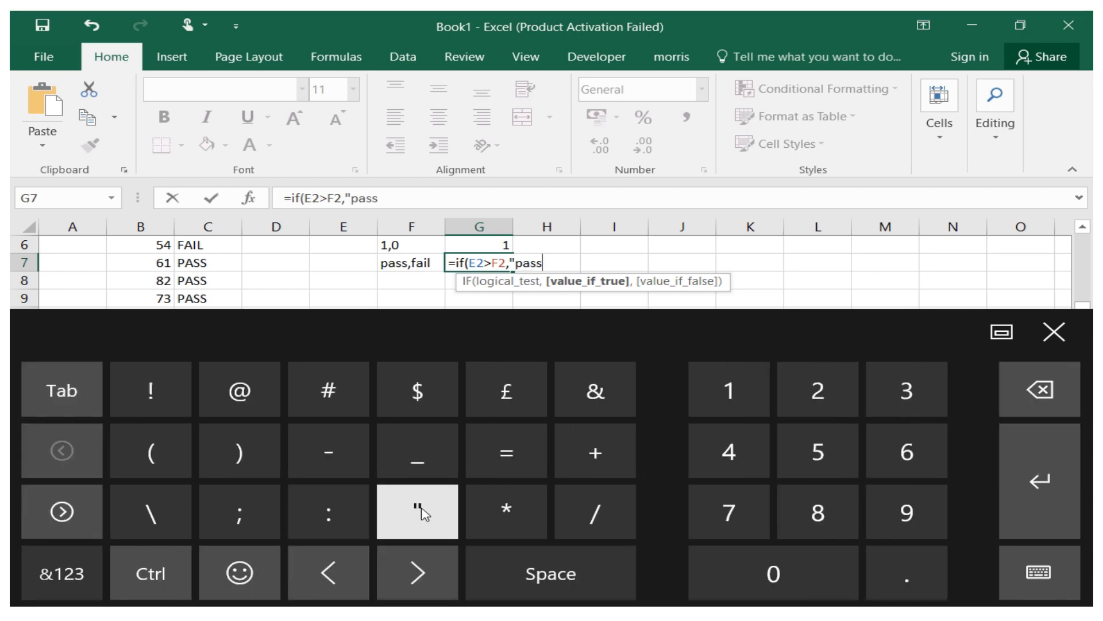
pyautogui.write('"')
pyautogui.click(61, 574)
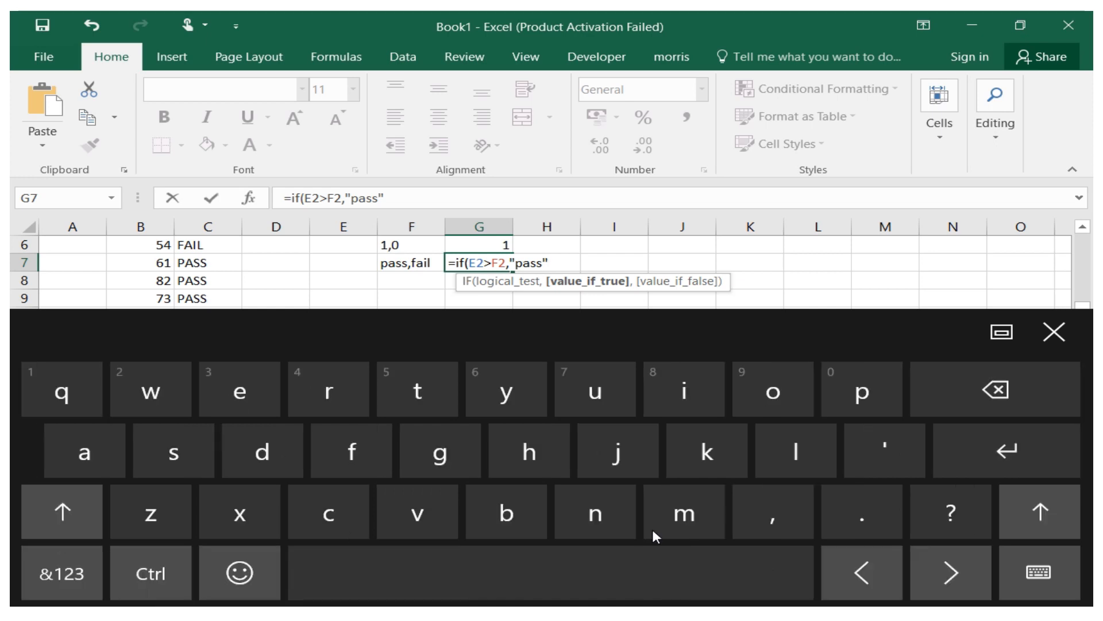
# Complete the G7 formula as =if(E2>F2,"pass","fail") and confirm it.
pyautogui.click(756, 532)
pyautogui.click(61, 574)
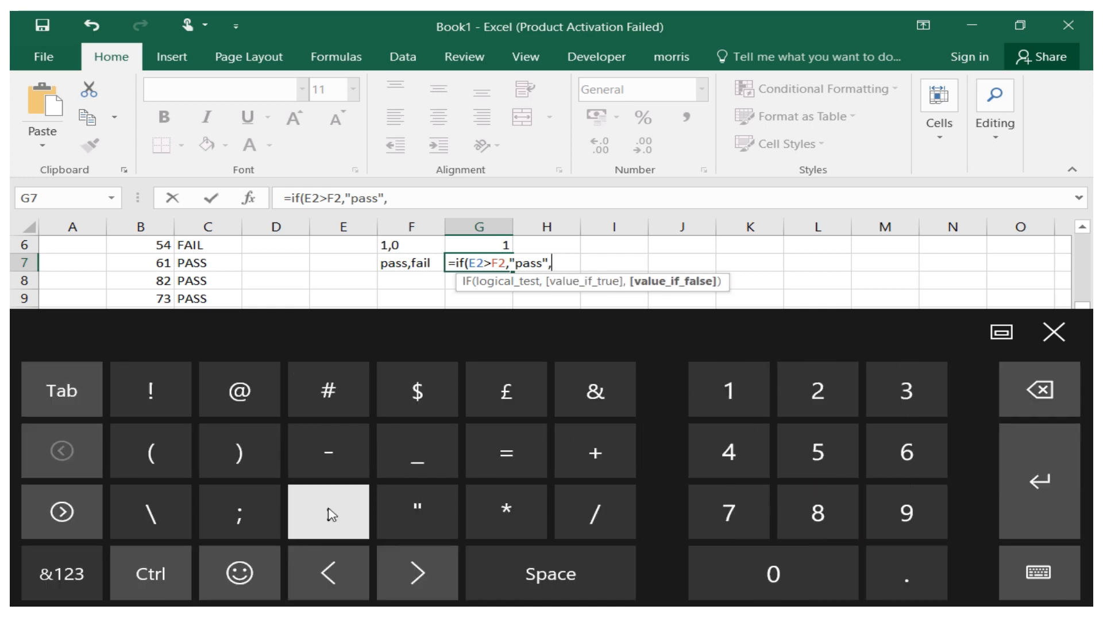
pyautogui.write('"')
pyautogui.click(62, 573)
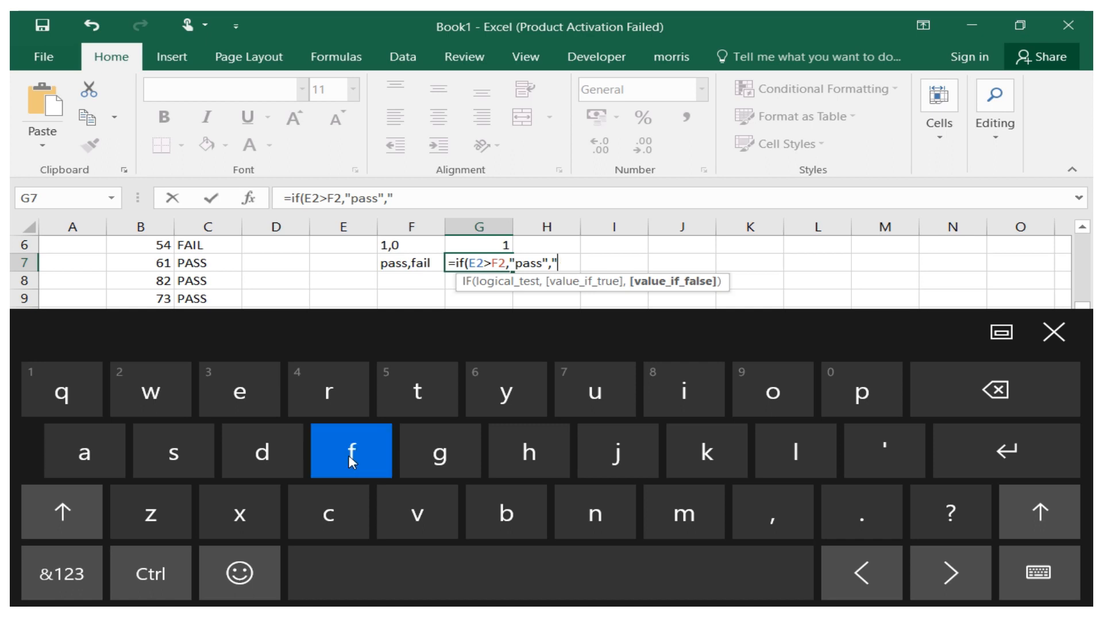
pyautogui.write('fail')
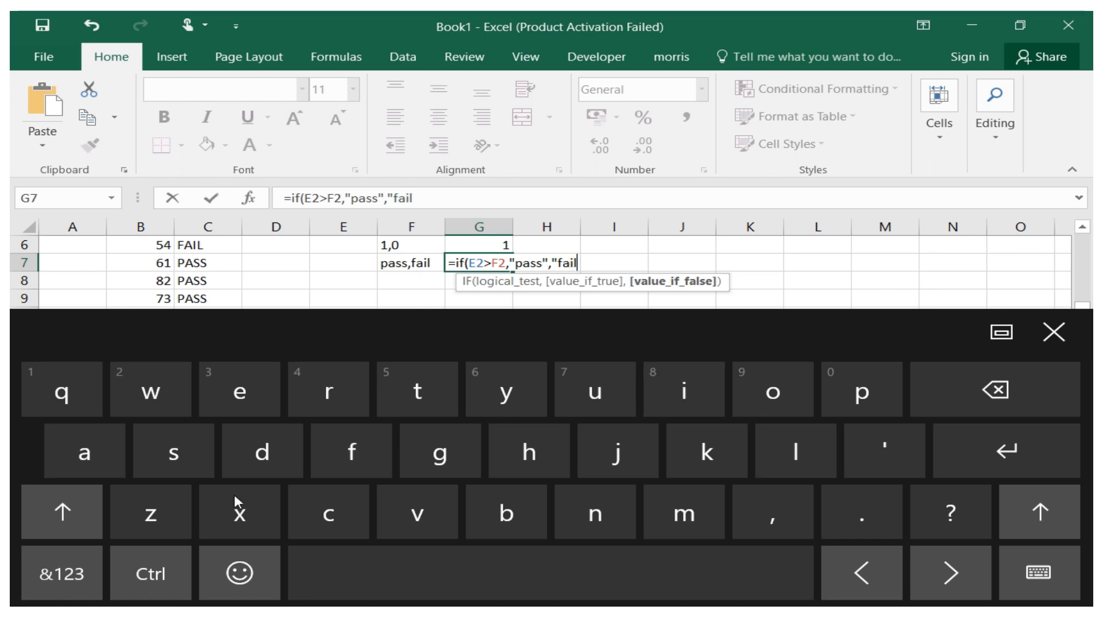
pyautogui.click(62, 574)
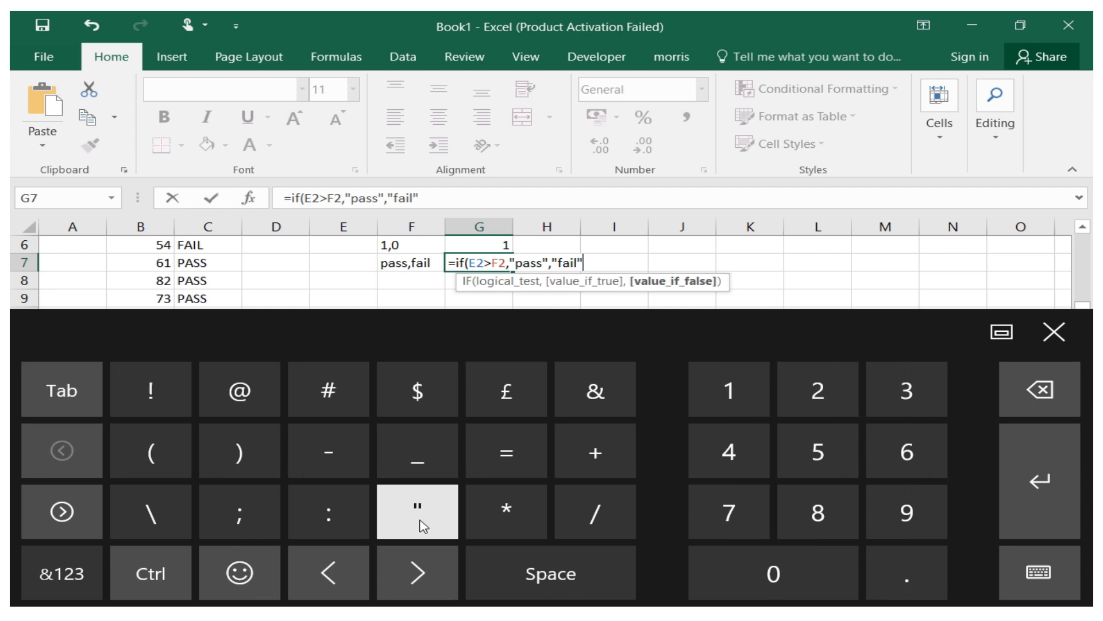
pyautogui.write(')')
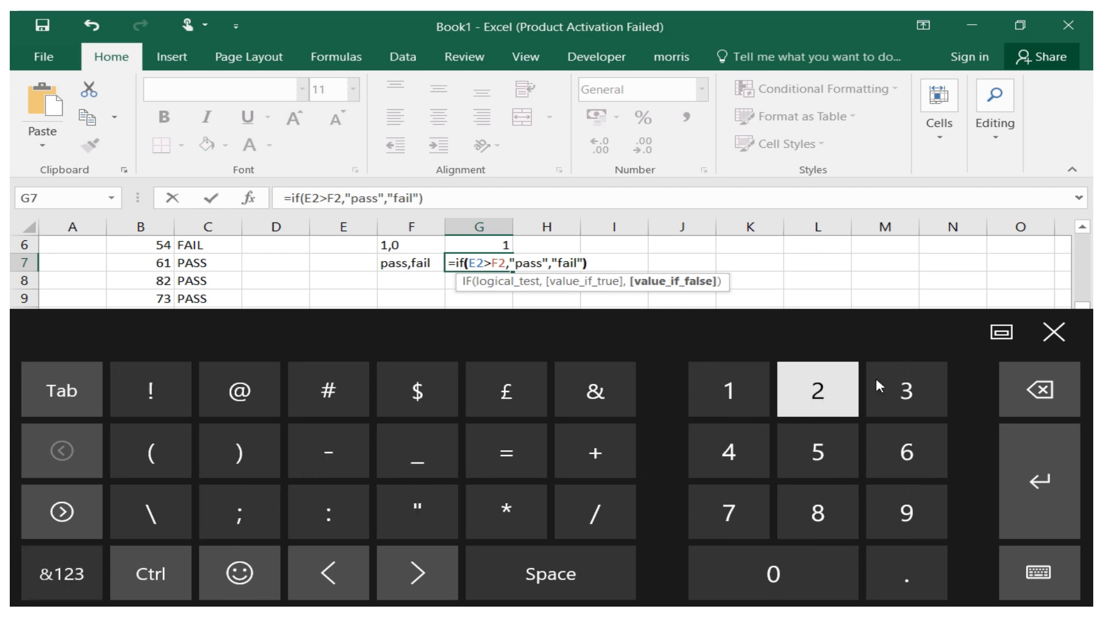
pyautogui.click(1039, 478)
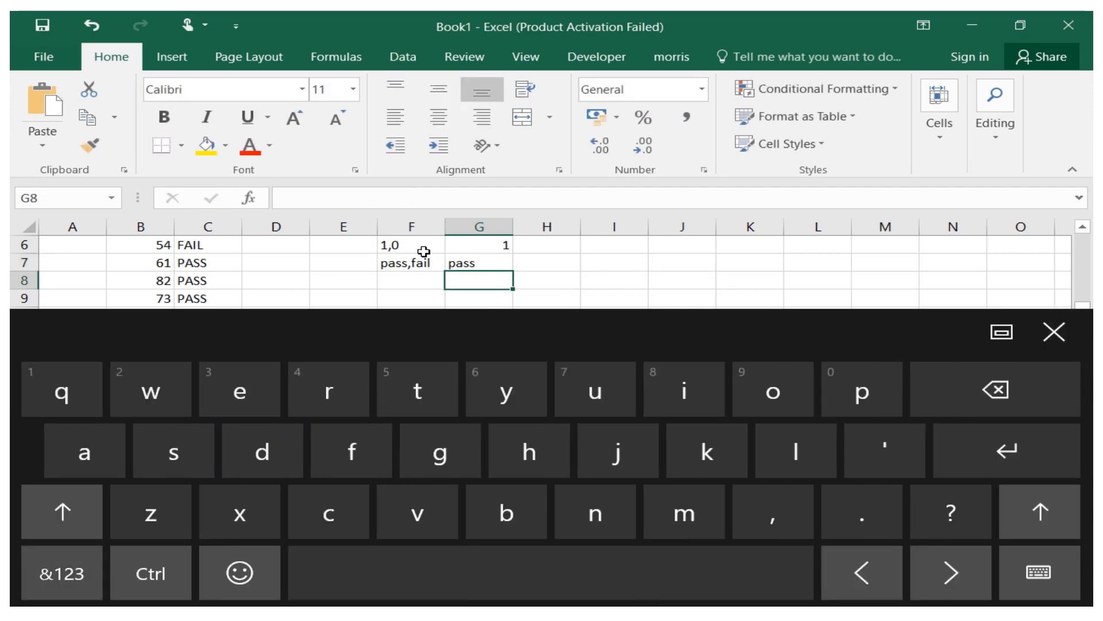
# Enter the text pass in cell H1.
pyautogui.click(1054, 331)
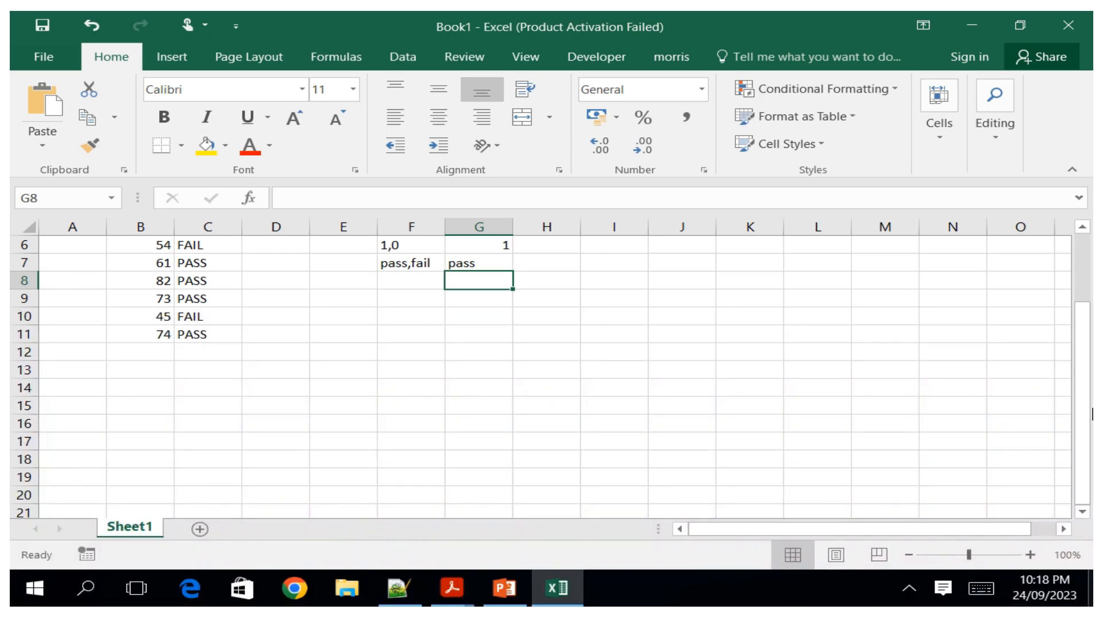
pyautogui.moveTo(1090, 409); pyautogui.dragTo(1064, 320)
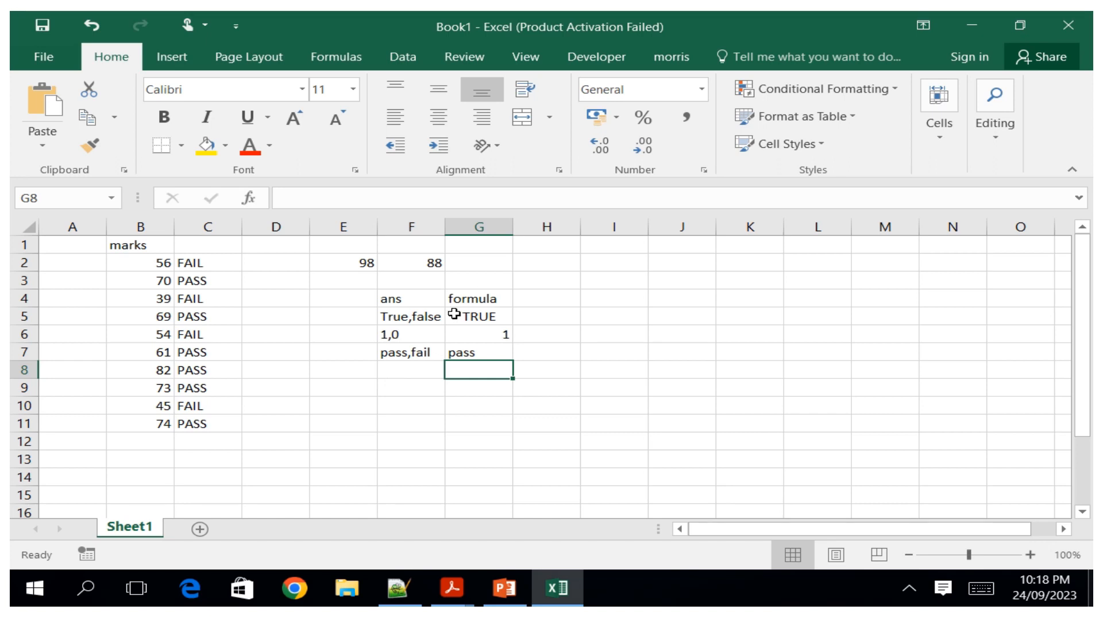
pyautogui.click(545, 244)
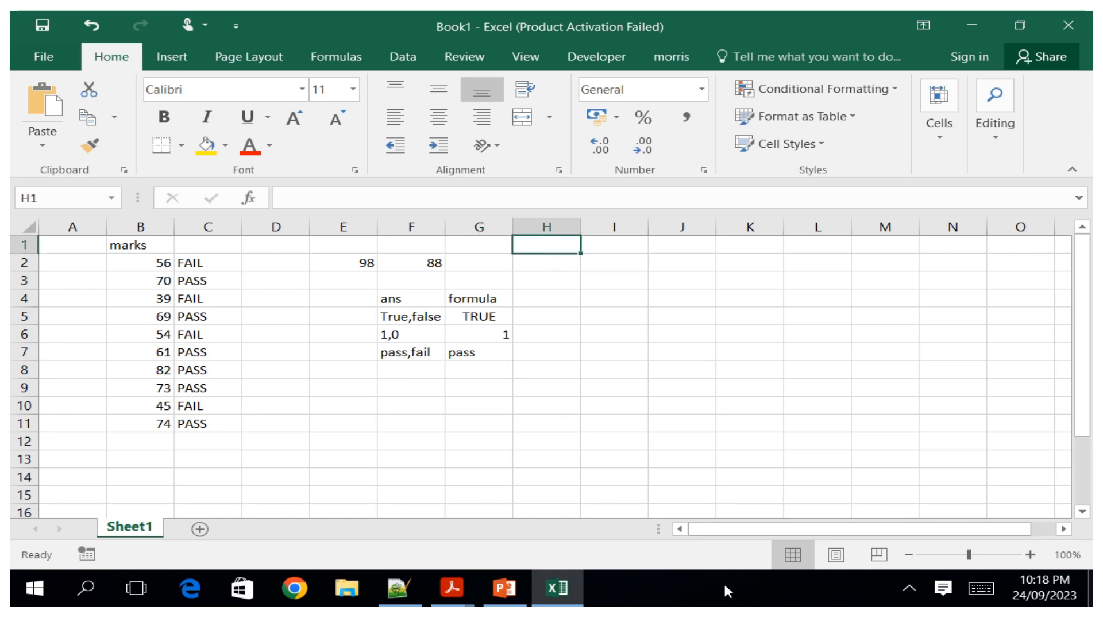
pyautogui.click(990, 592)
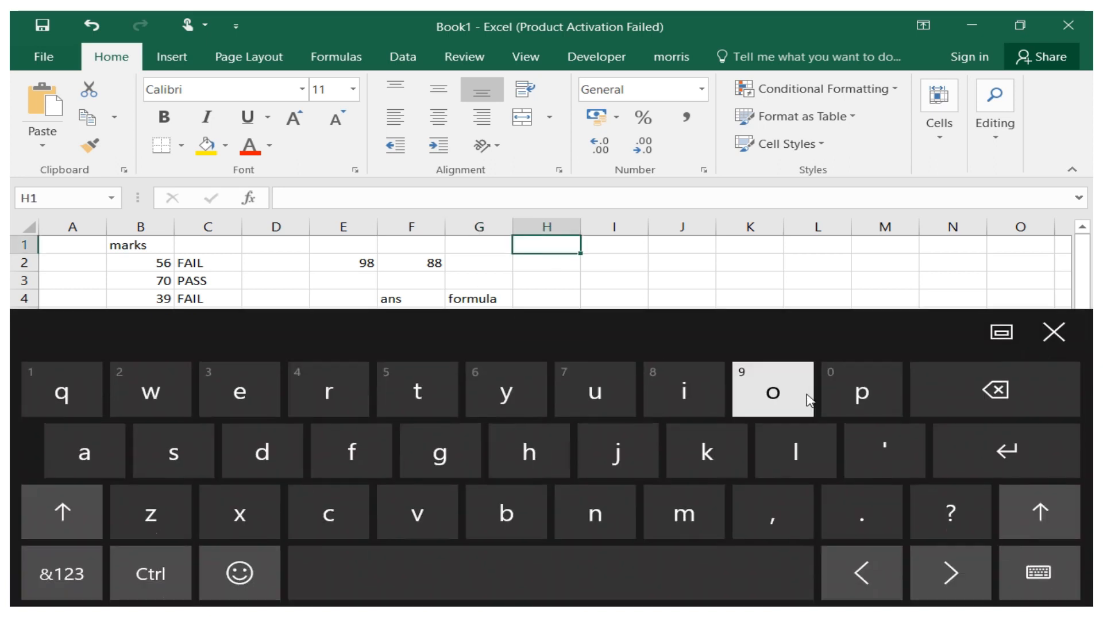
pyautogui.click(862, 391)
pyautogui.click(75, 454)
pyautogui.doubleClick(160, 470)
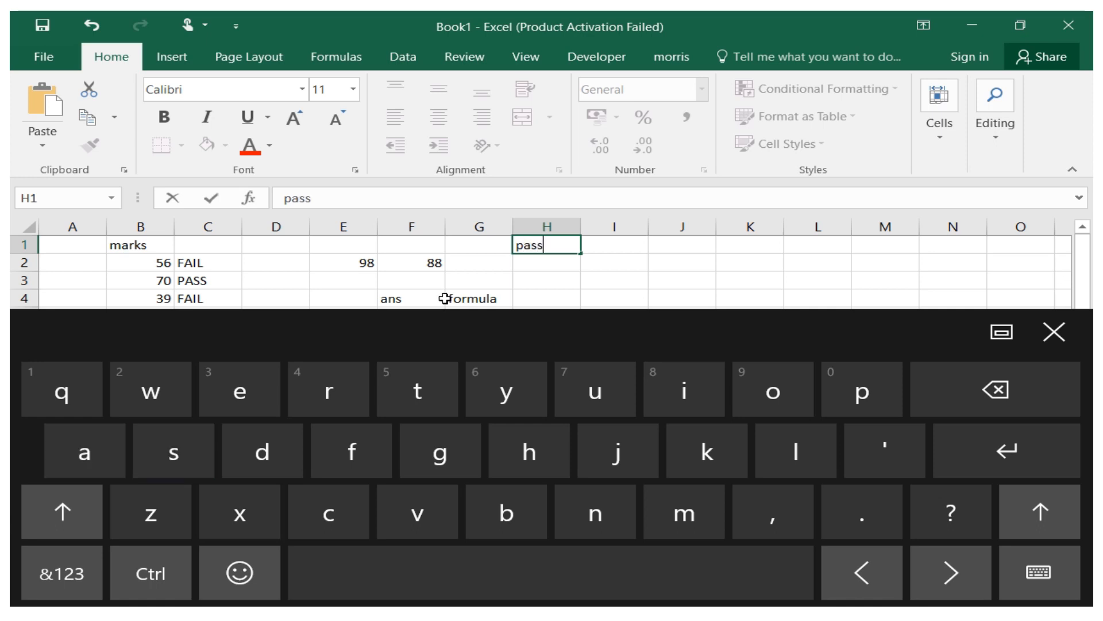
pyautogui.click(541, 270)
# Enter the text fail in cell H2.
pyautogui.click(352, 451)
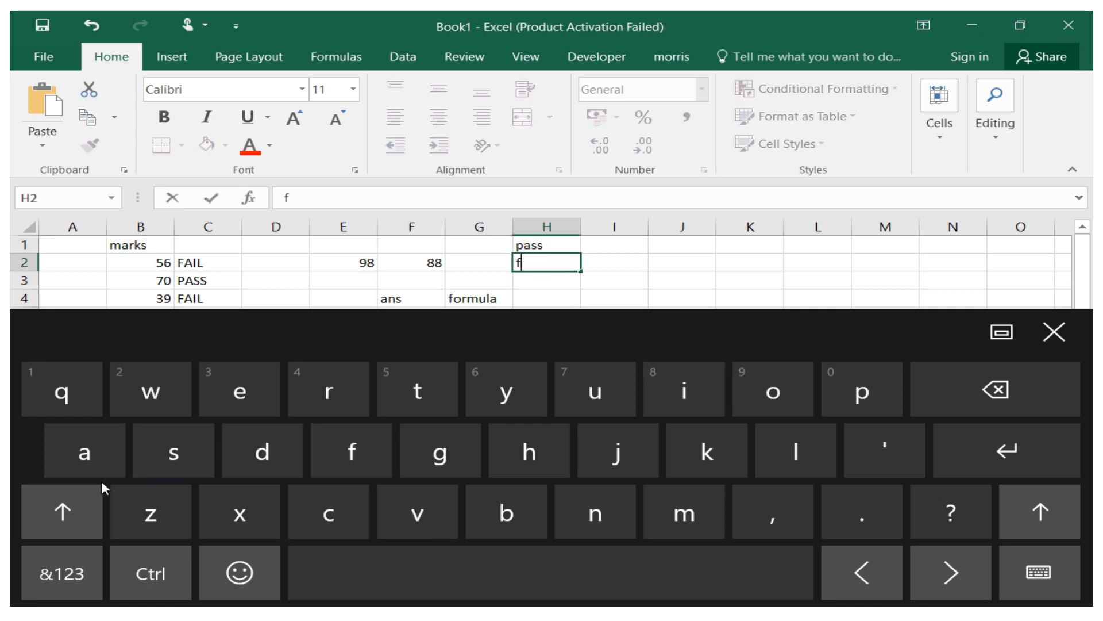
pyautogui.click(107, 464)
pyautogui.click(699, 402)
pyautogui.click(791, 451)
pyautogui.click(1054, 333)
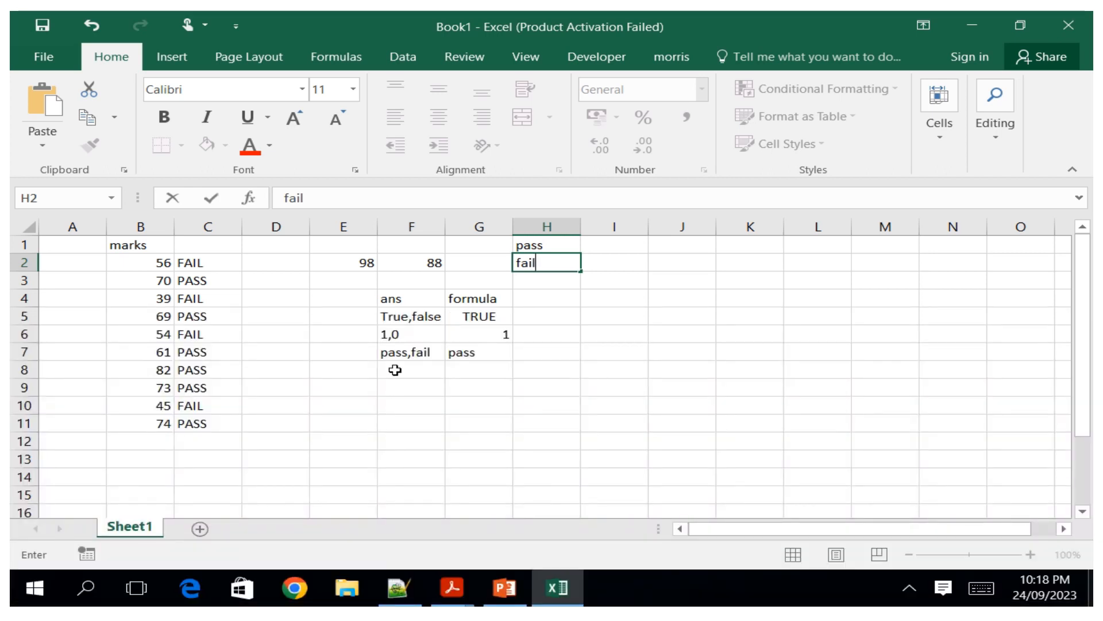
# Enter the label PASS,FAIL in cell F8.
pyautogui.click(405, 369)
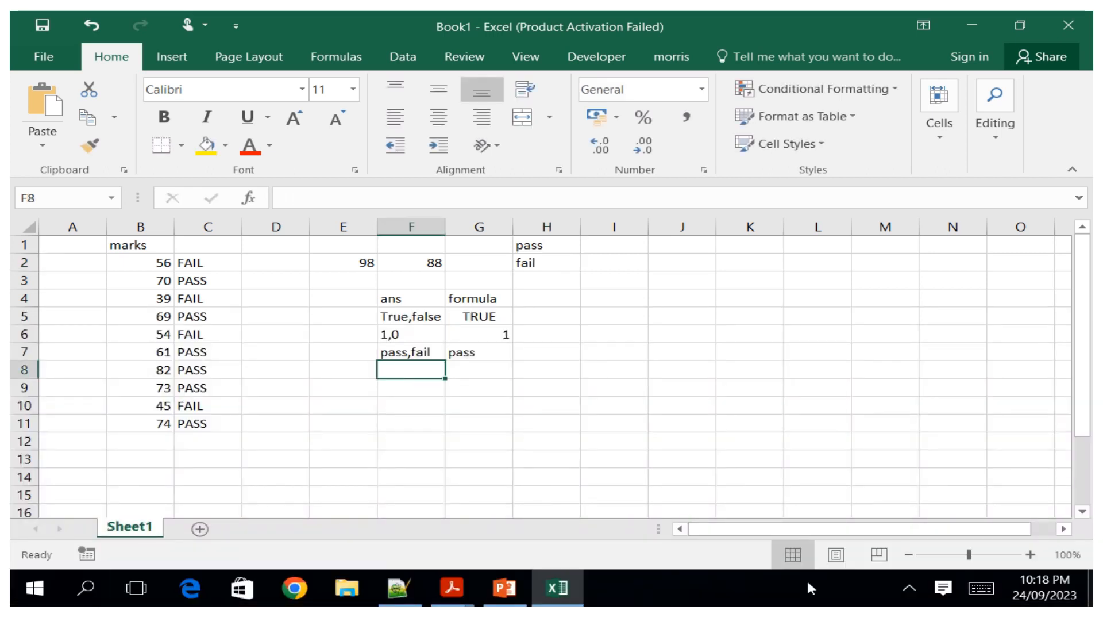
pyautogui.click(981, 587)
pyautogui.click(62, 511)
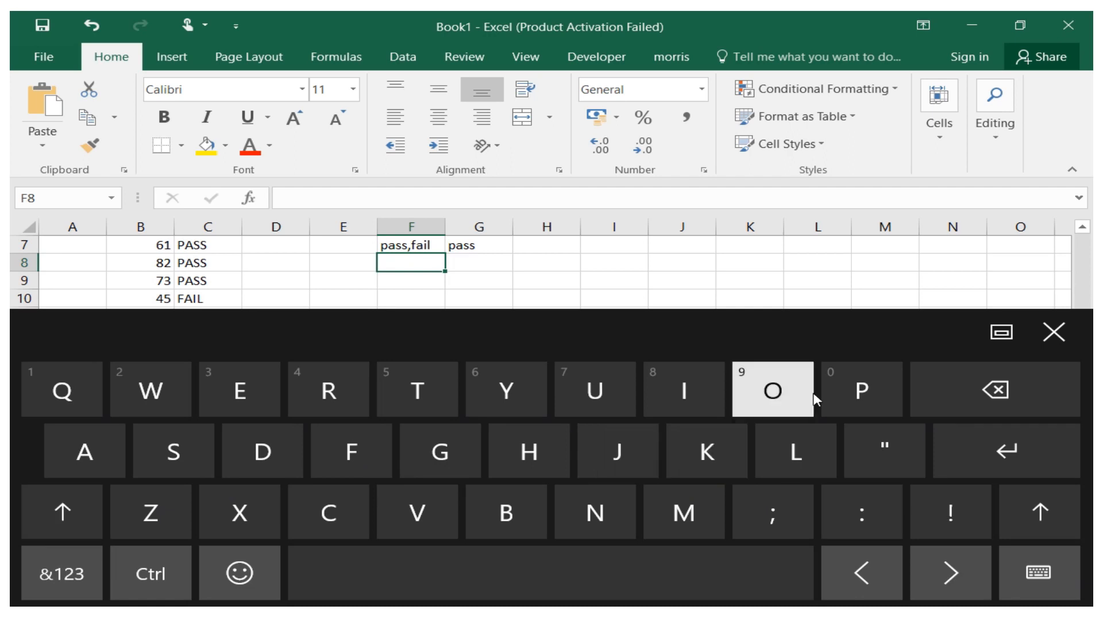
pyautogui.click(862, 391)
pyautogui.click(62, 512)
pyautogui.click(85, 451)
pyautogui.click(62, 511)
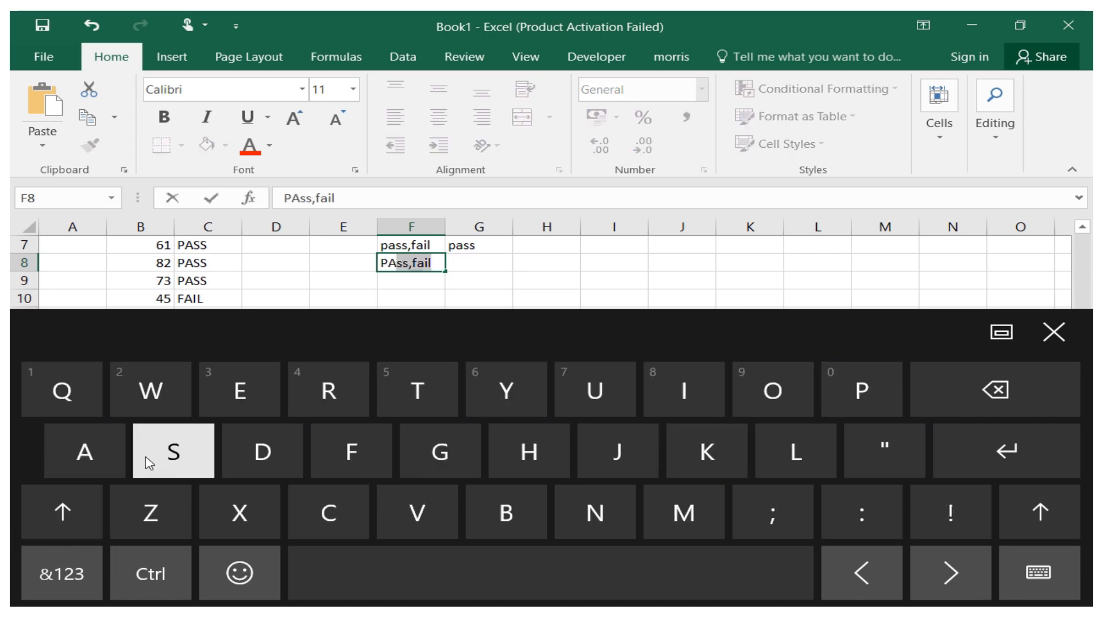
pyautogui.click(173, 451)
pyautogui.click(53, 536)
pyautogui.click(173, 451)
pyautogui.click(774, 517)
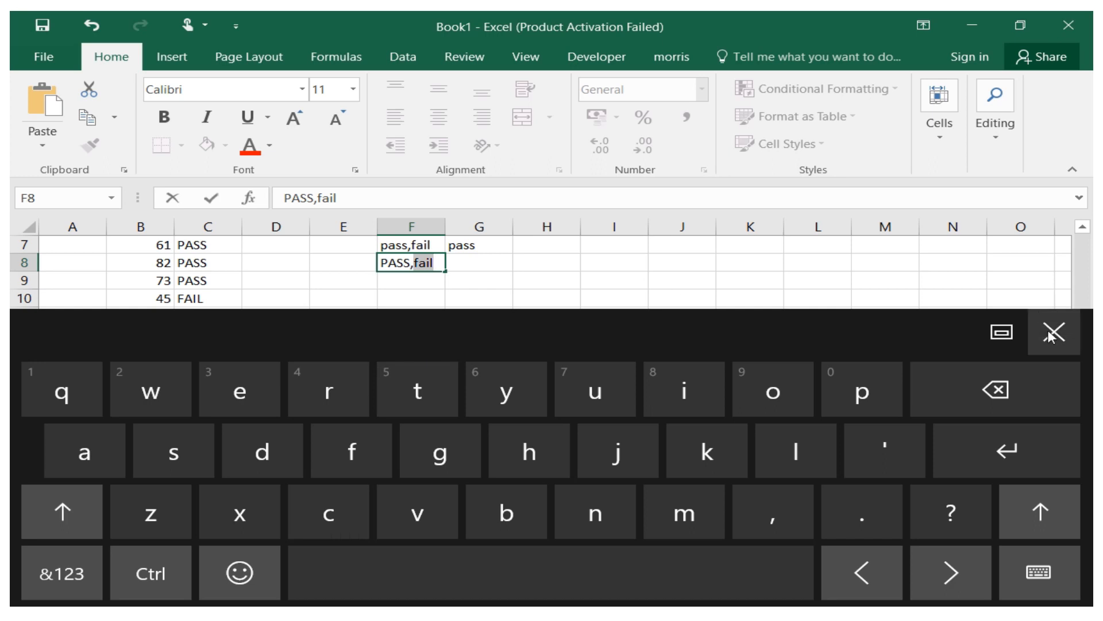
pyautogui.click(62, 511)
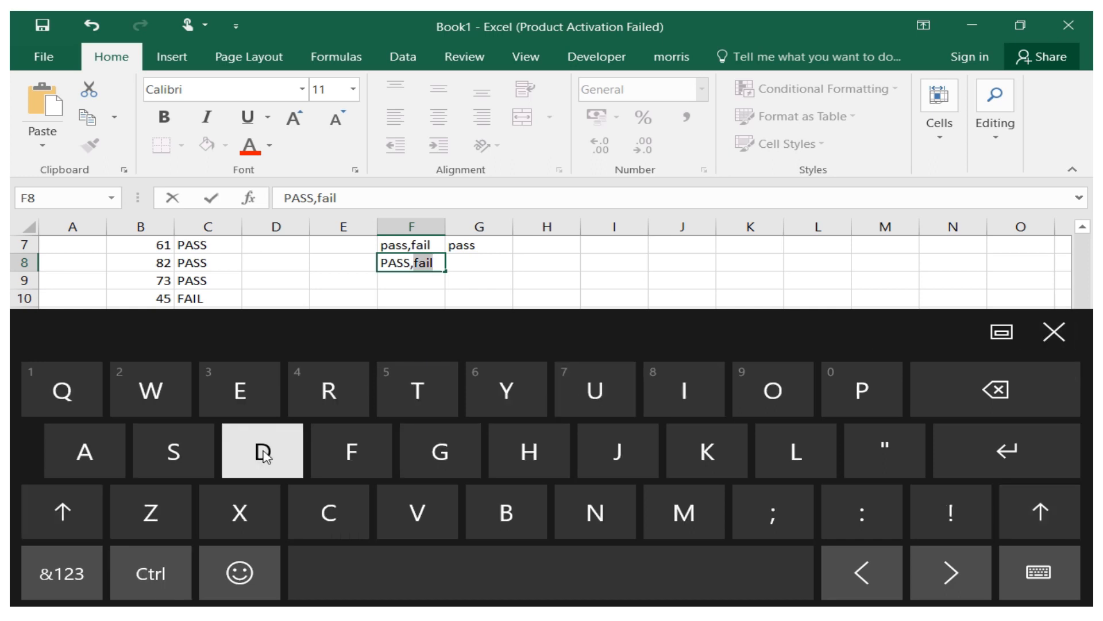
pyautogui.click(351, 451)
pyautogui.click(63, 511)
pyautogui.click(85, 451)
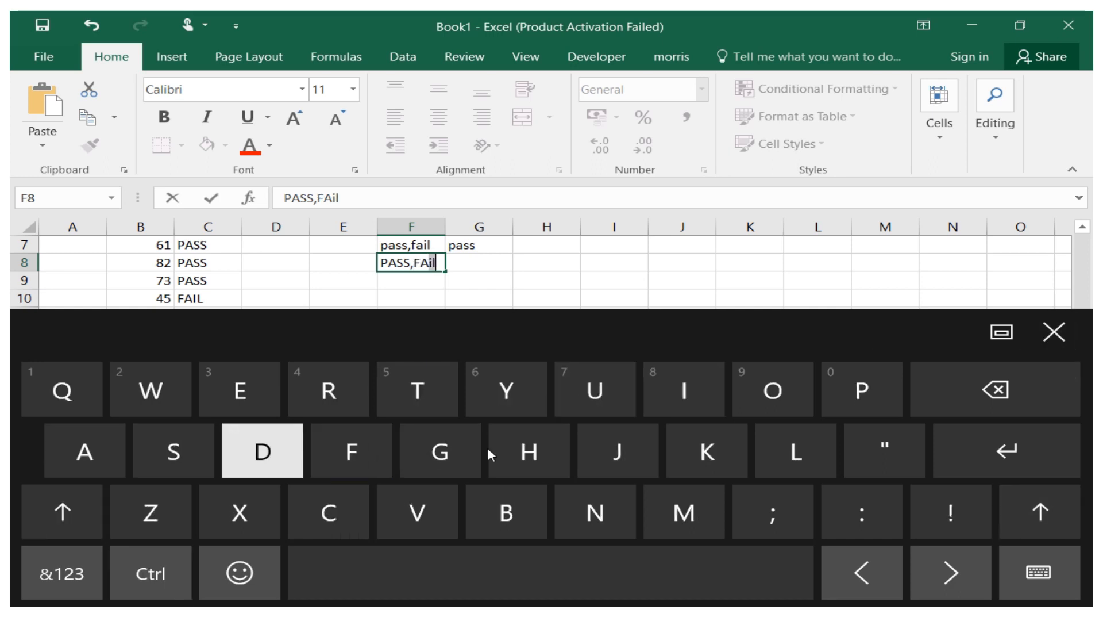
pyautogui.click(684, 389)
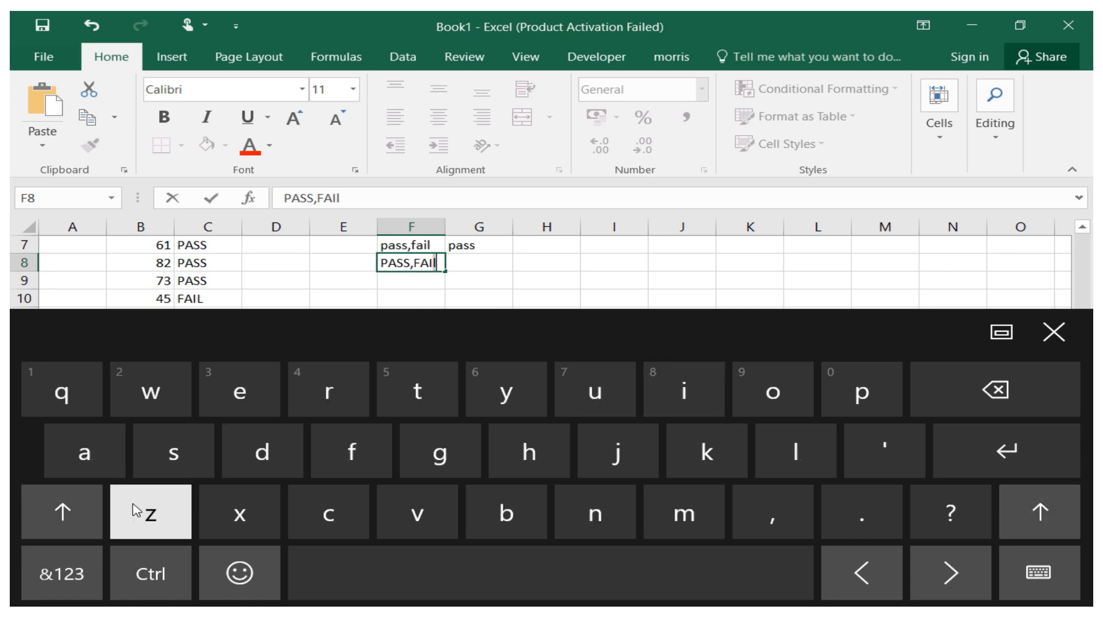
pyautogui.click(62, 512)
pyautogui.click(794, 451)
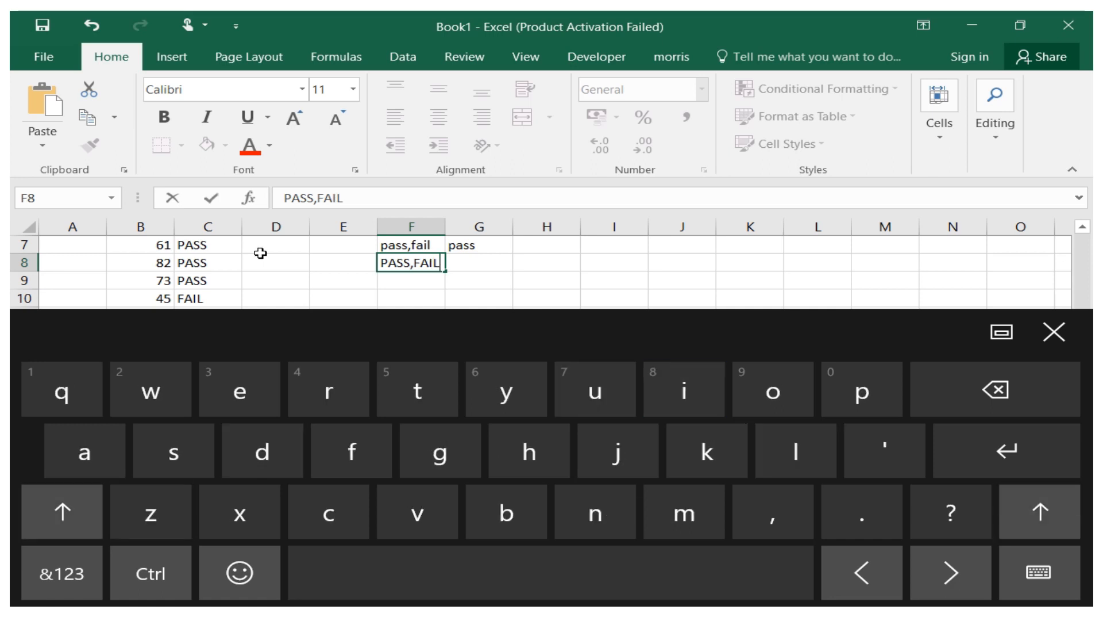
pyautogui.click(466, 263)
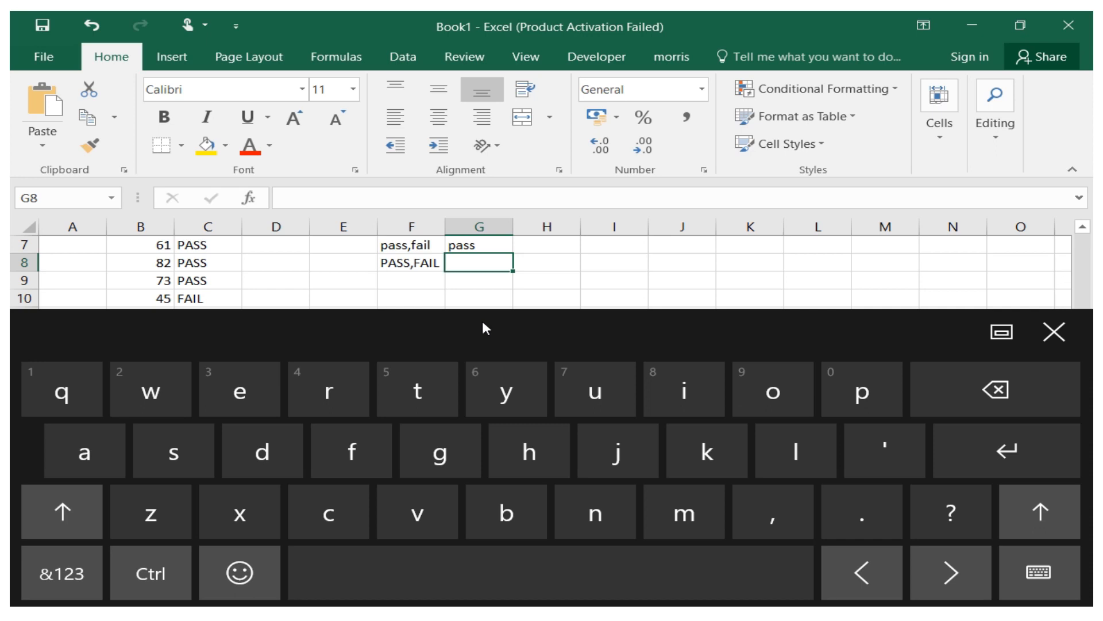
pyautogui.click(1056, 332)
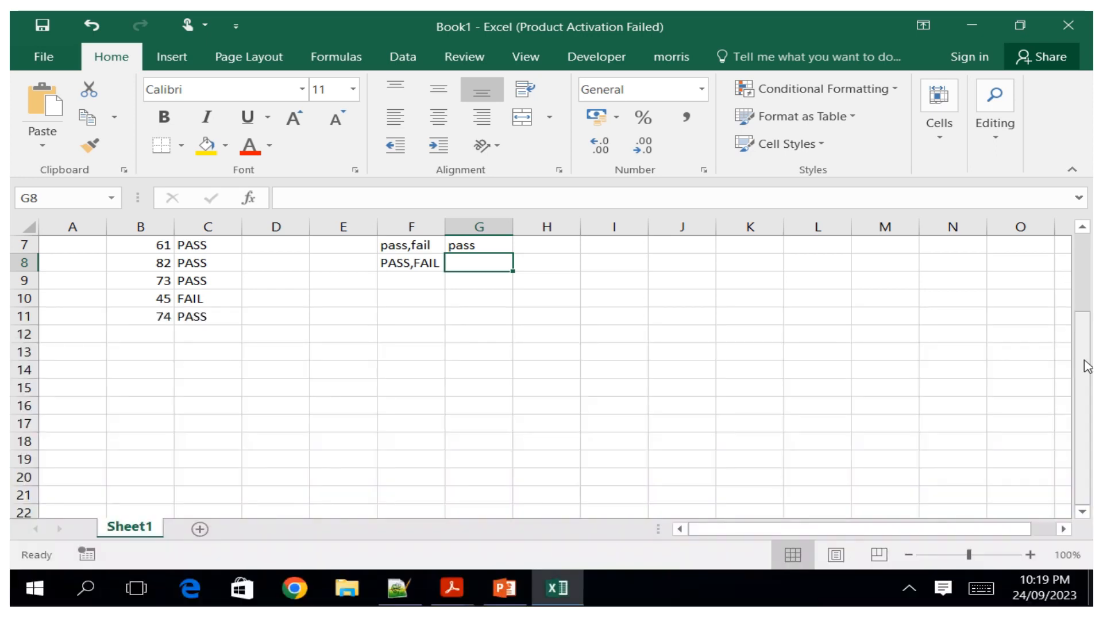
# Start an IF formula in G8 with E2 as the first operand of its test.
pyautogui.moveTo(1086, 365)
pyautogui.mouseDown()
pyautogui.moveTo(1086, 323)
pyautogui.moveTo(1084, 352)
pyautogui.mouseUp()
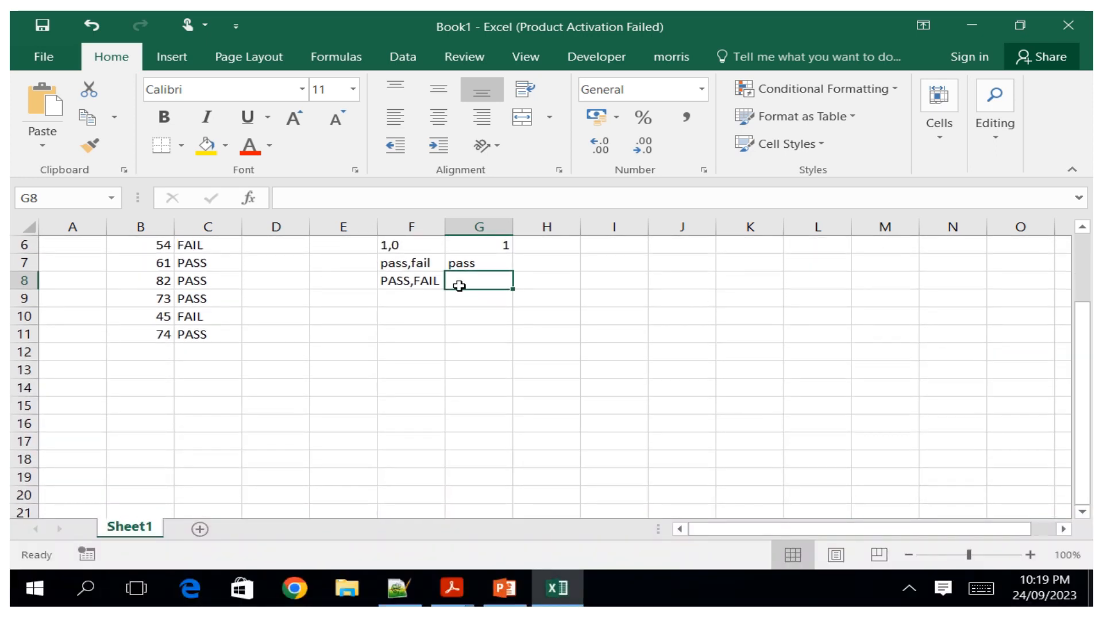
pyautogui.click(981, 587)
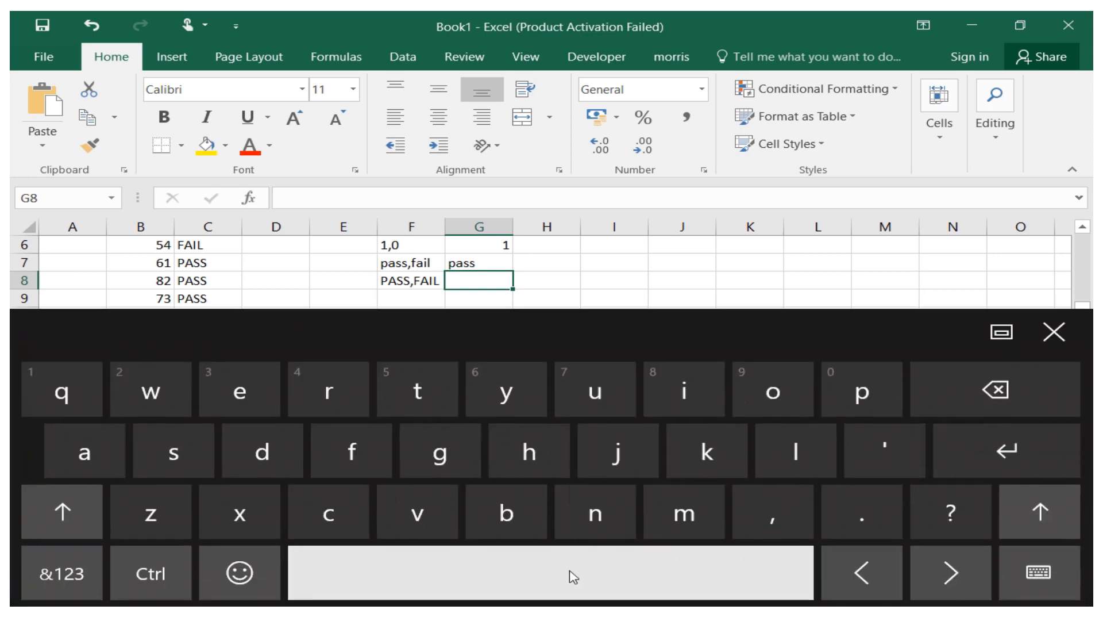
pyautogui.click(62, 572)
pyautogui.click(506, 452)
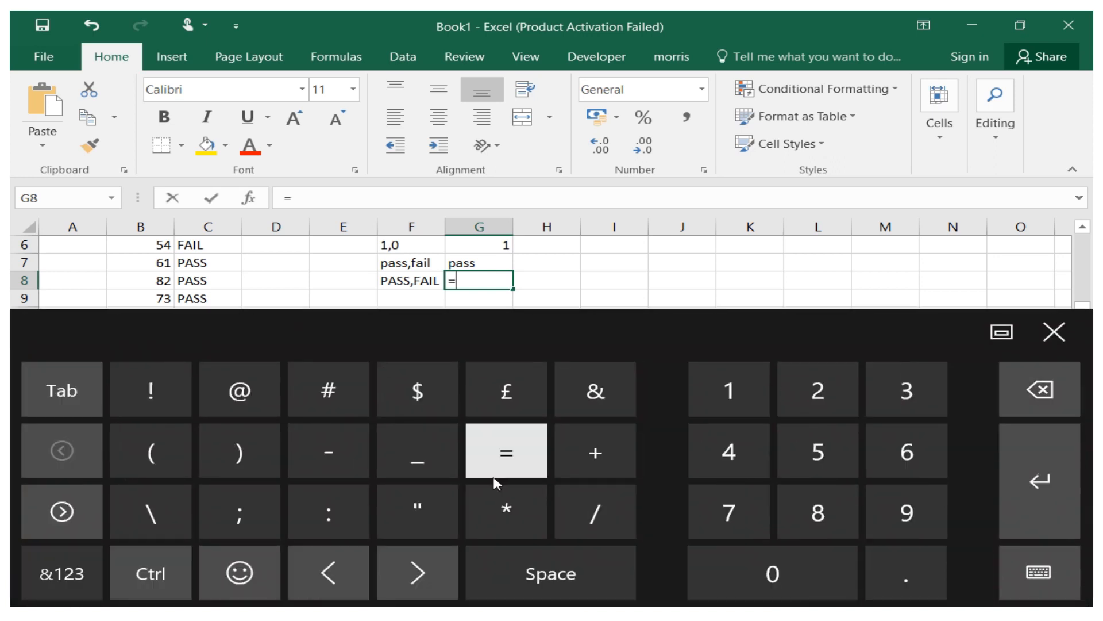
pyautogui.click(68, 566)
pyautogui.click(681, 397)
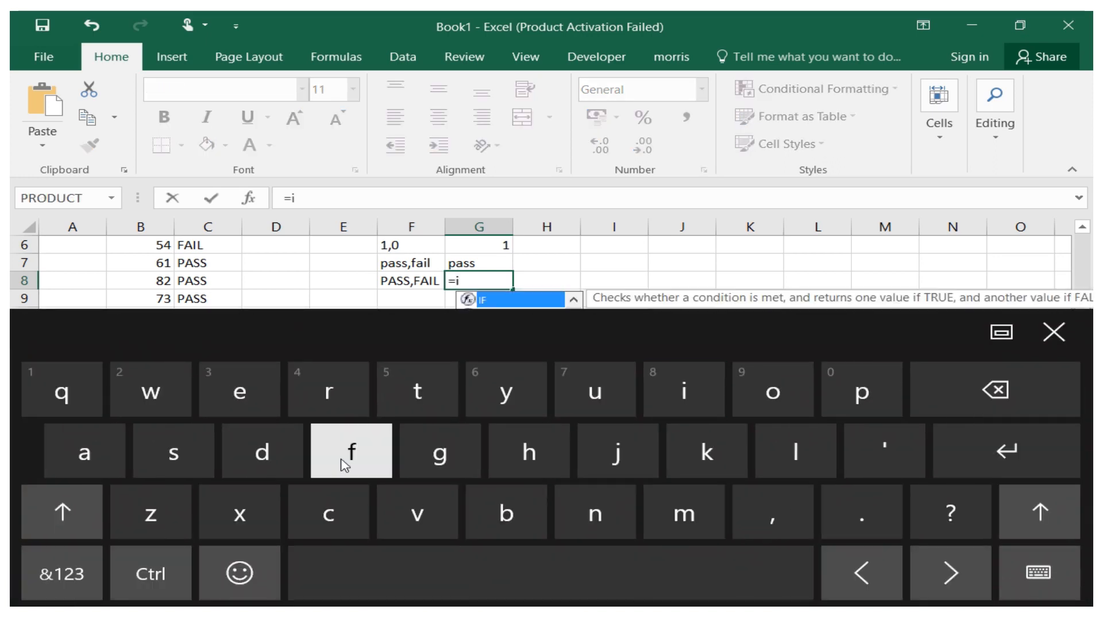
pyautogui.click(352, 452)
pyautogui.click(62, 573)
pyautogui.click(151, 452)
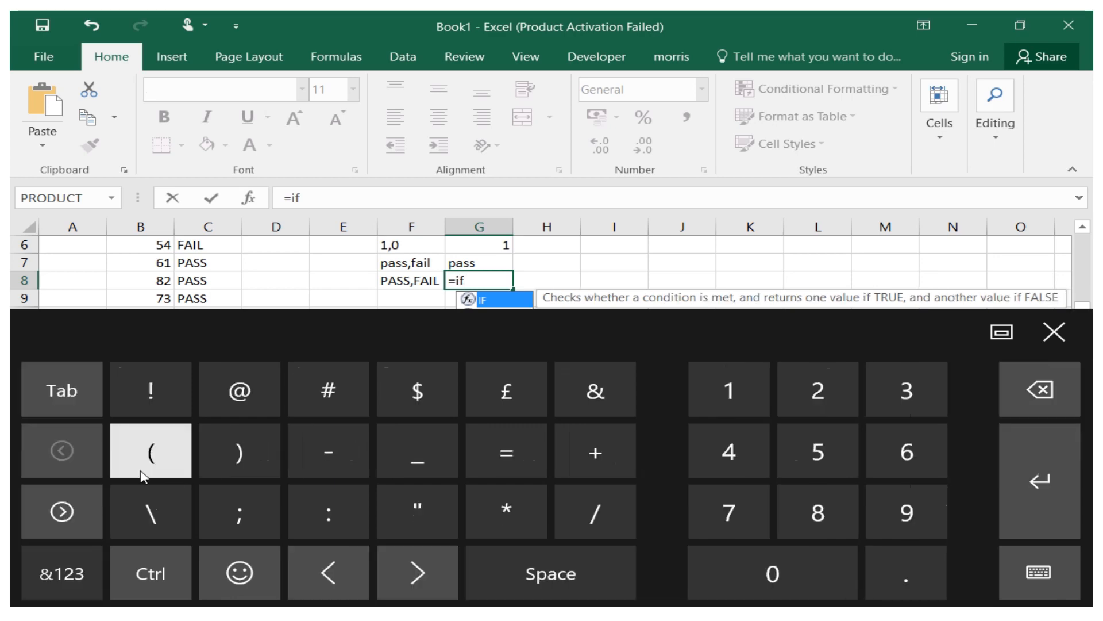
pyautogui.click(1059, 343)
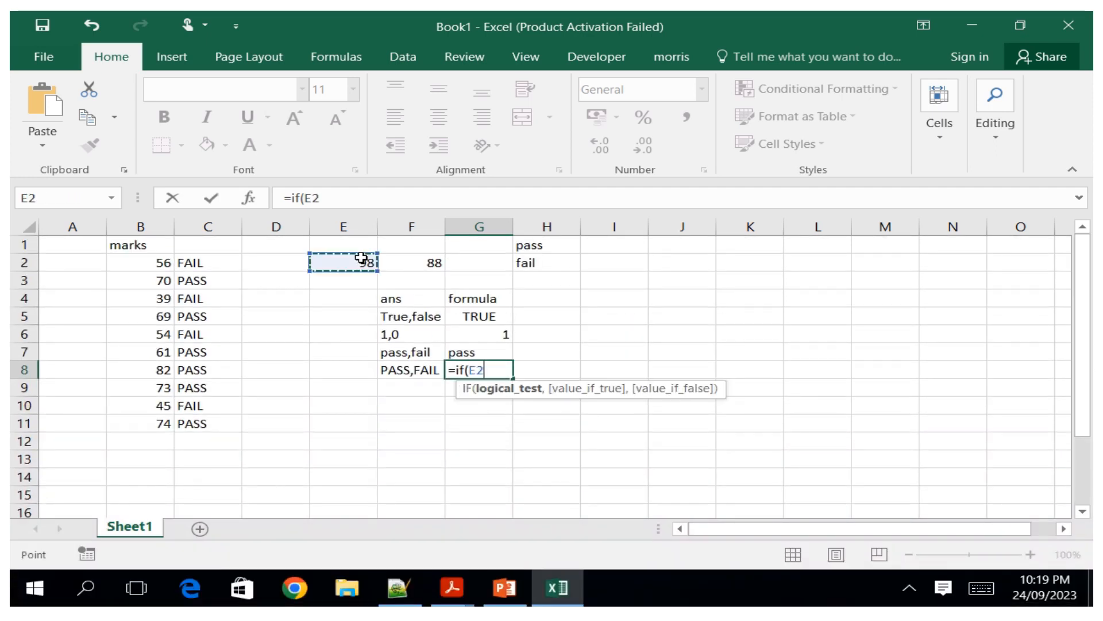
# Extend the G8 formula's test to compare E2 greater than F2 and add the argument separator.
pyautogui.click(988, 596)
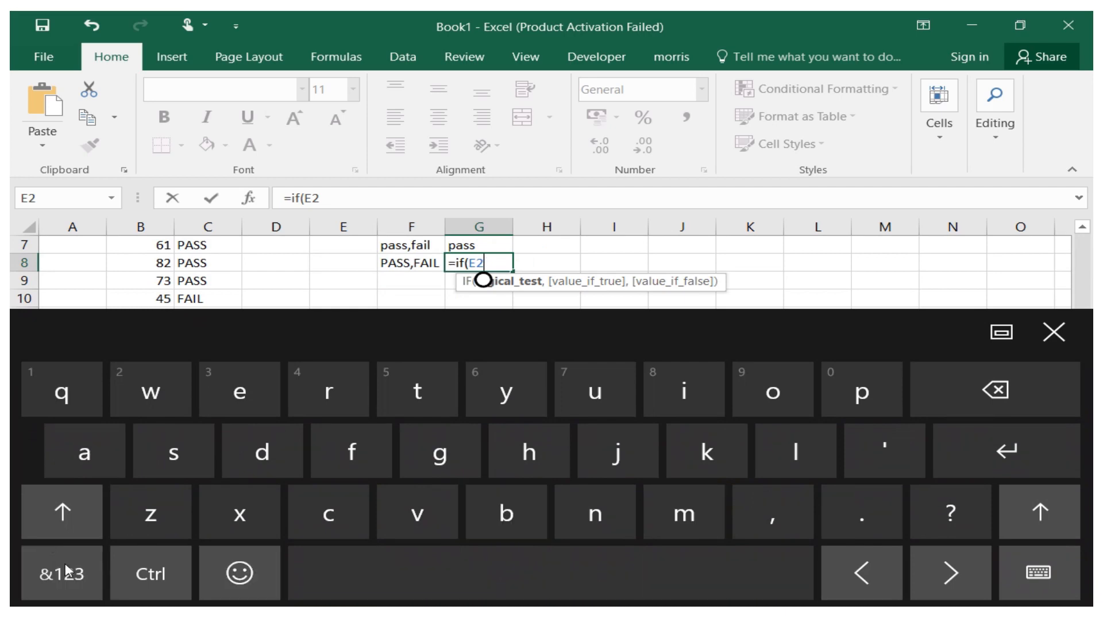
pyautogui.click(62, 573)
pyautogui.click(62, 511)
pyautogui.click(239, 452)
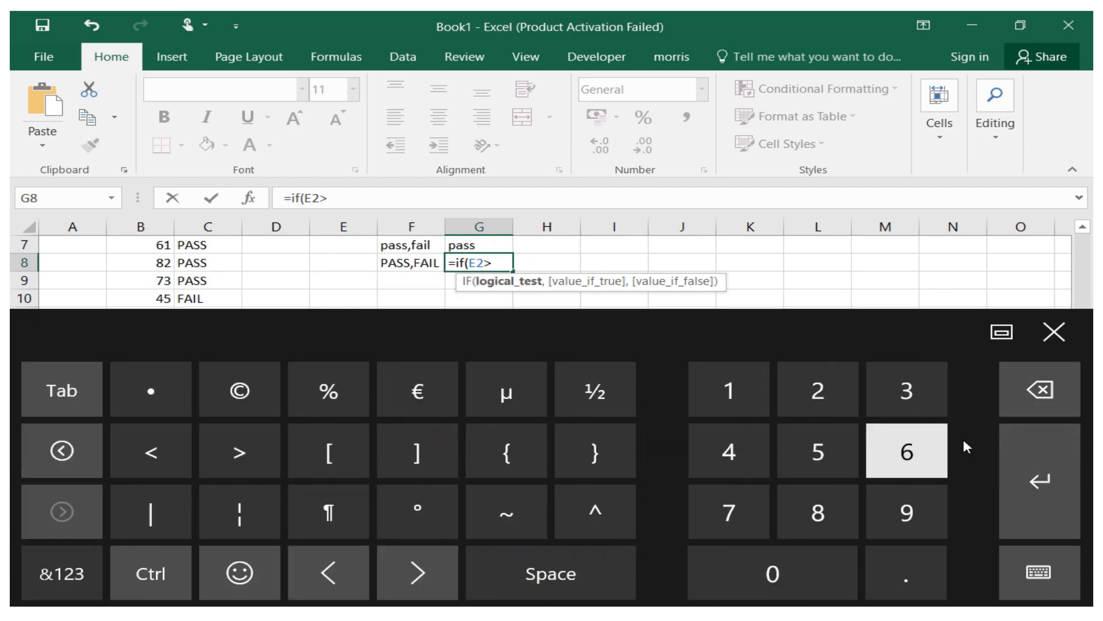
pyautogui.click(1054, 331)
pyautogui.moveTo(1084, 369); pyautogui.dragTo(1082, 278)
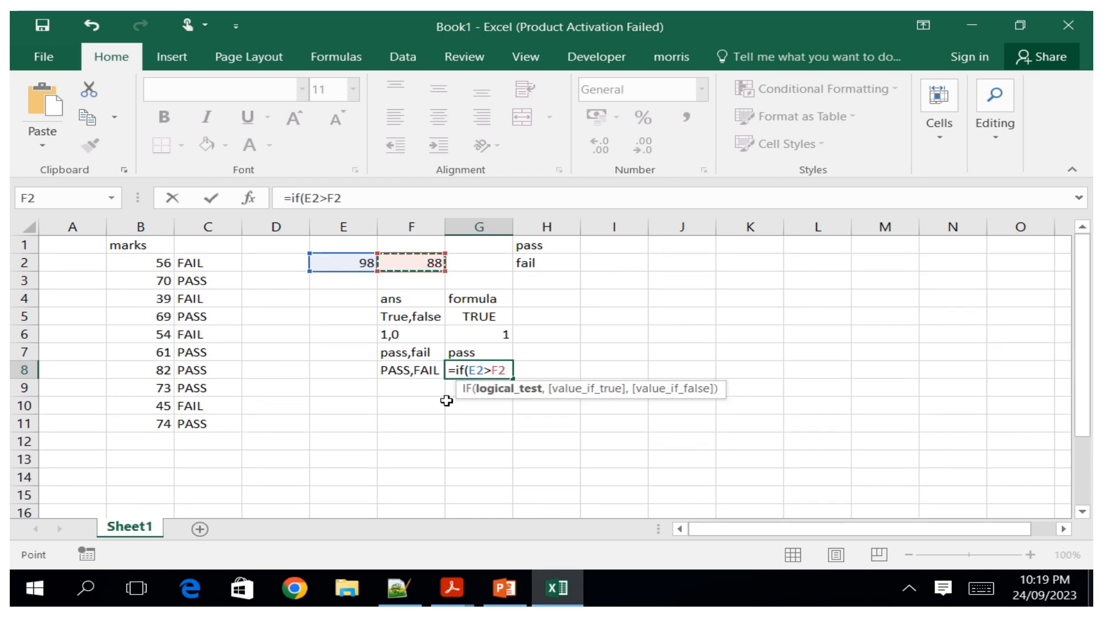
pyautogui.click(980, 596)
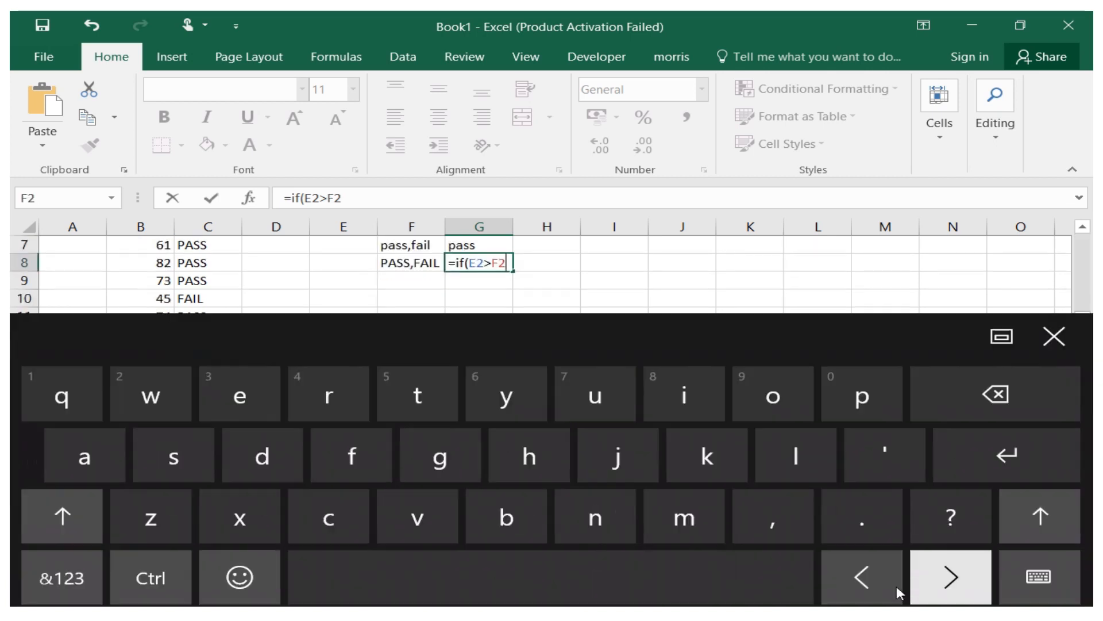
pyautogui.click(768, 532)
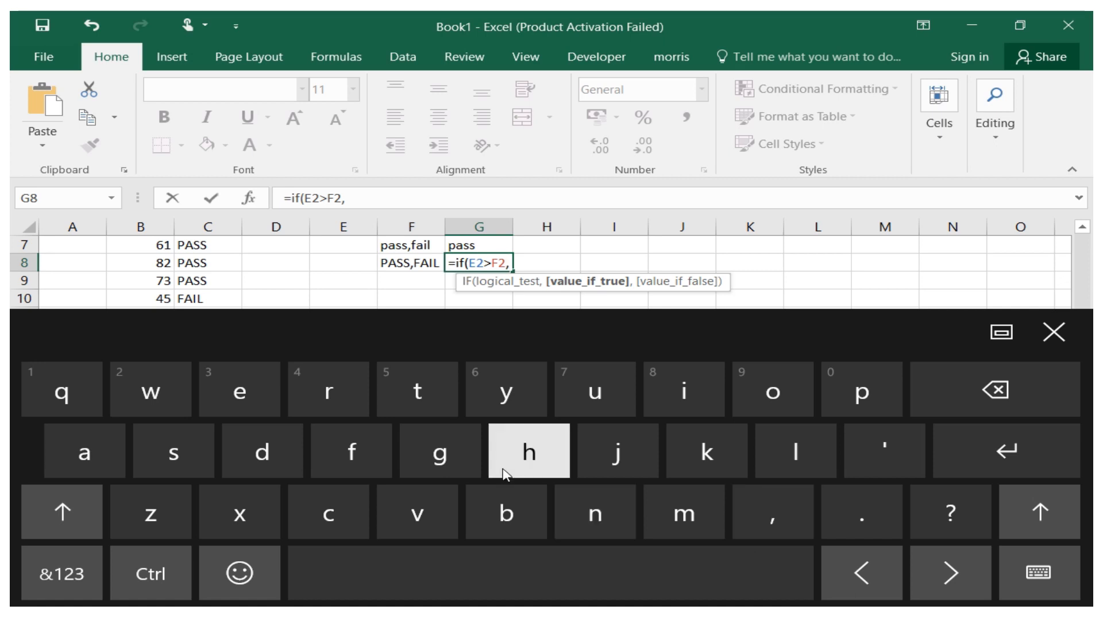
# Add UPPER(H1) as the value if true in the G8 formula.
pyautogui.click(54, 514)
pyautogui.click(595, 391)
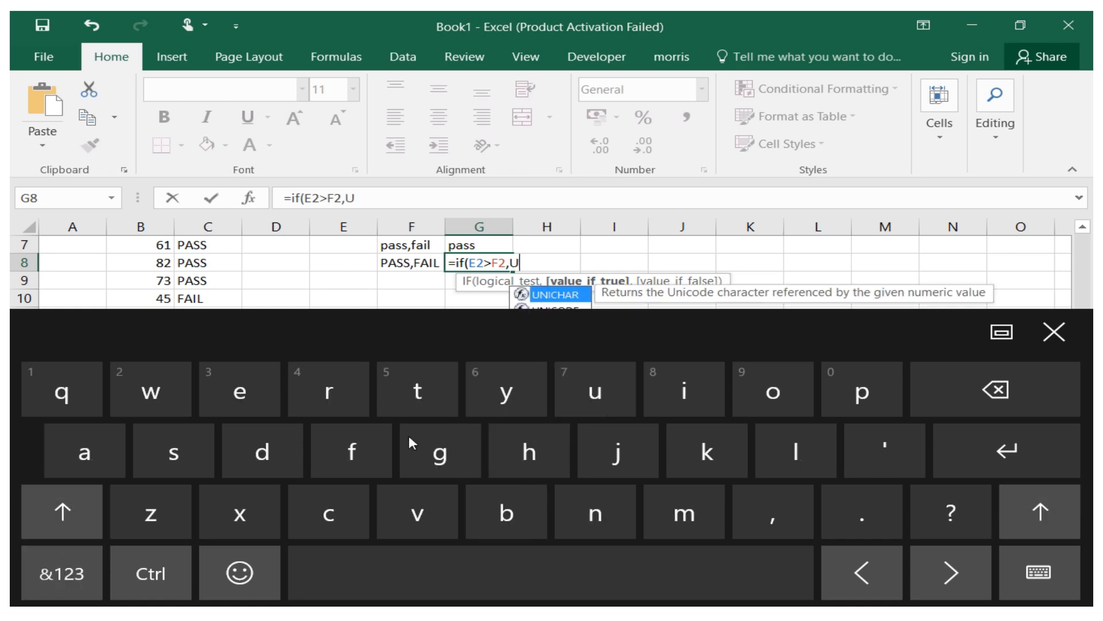
pyautogui.click(70, 511)
pyautogui.click(862, 391)
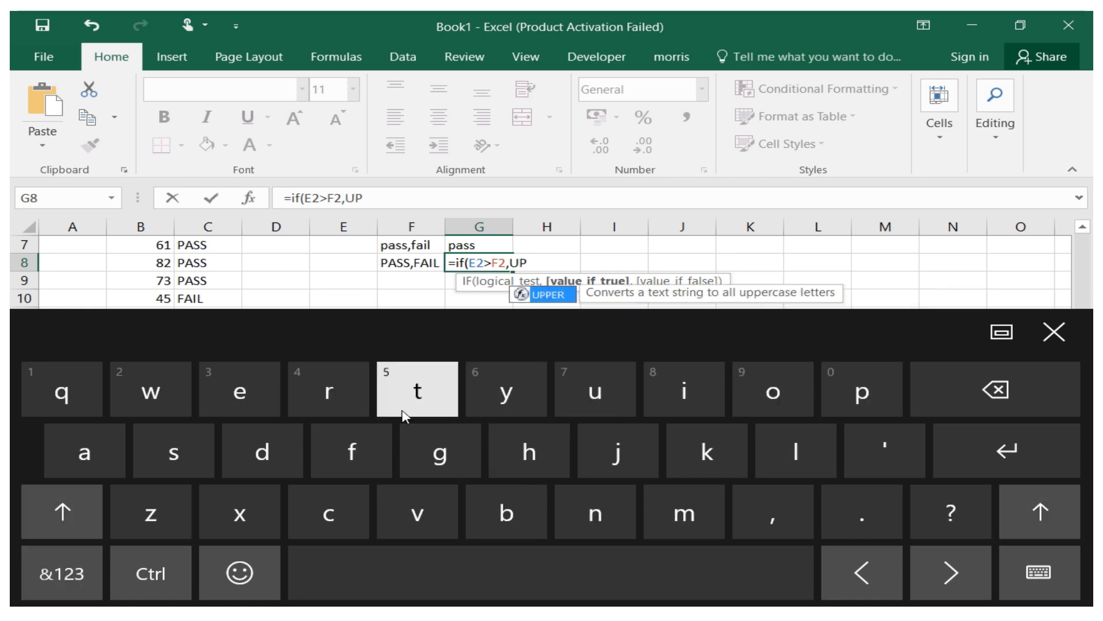
pyautogui.click(62, 512)
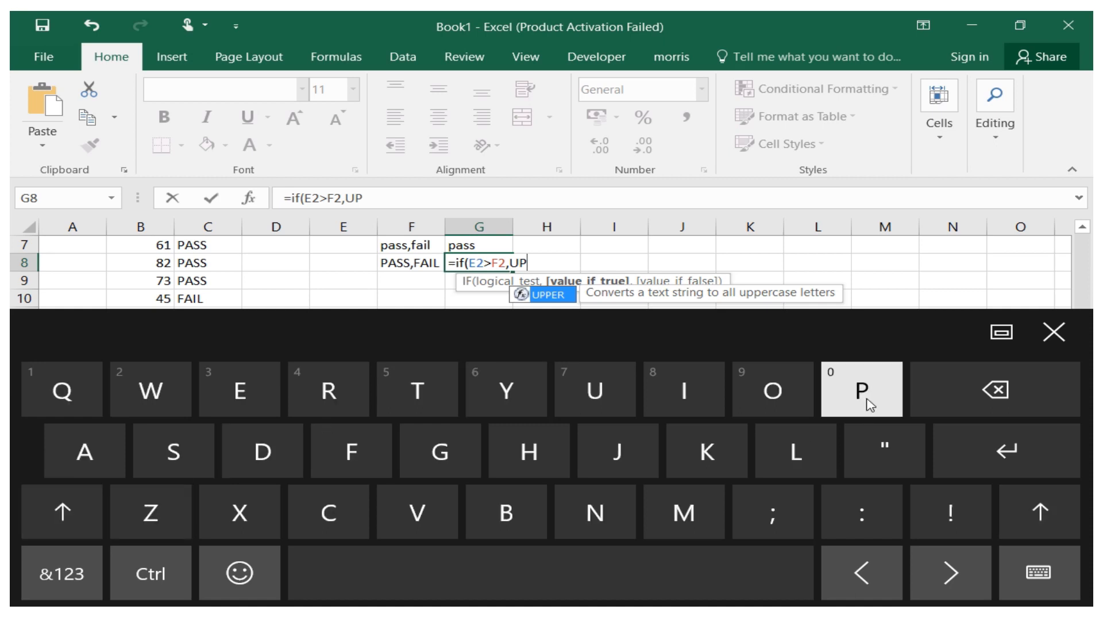
pyautogui.click(862, 390)
pyautogui.click(62, 512)
pyautogui.click(240, 390)
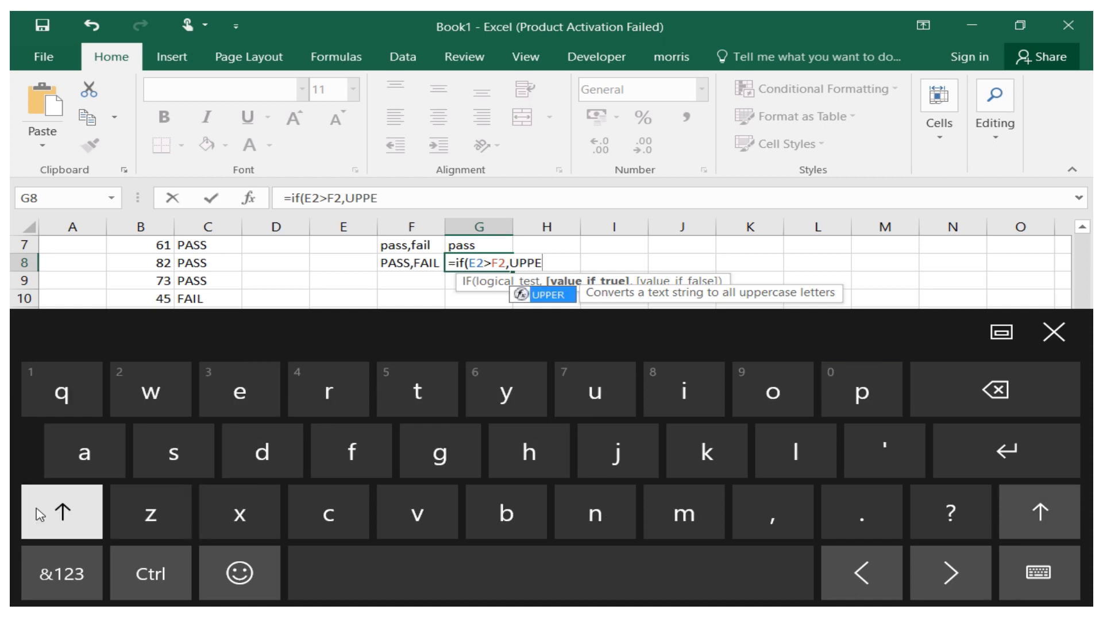
pyautogui.click(70, 507)
pyautogui.click(330, 391)
pyautogui.click(86, 511)
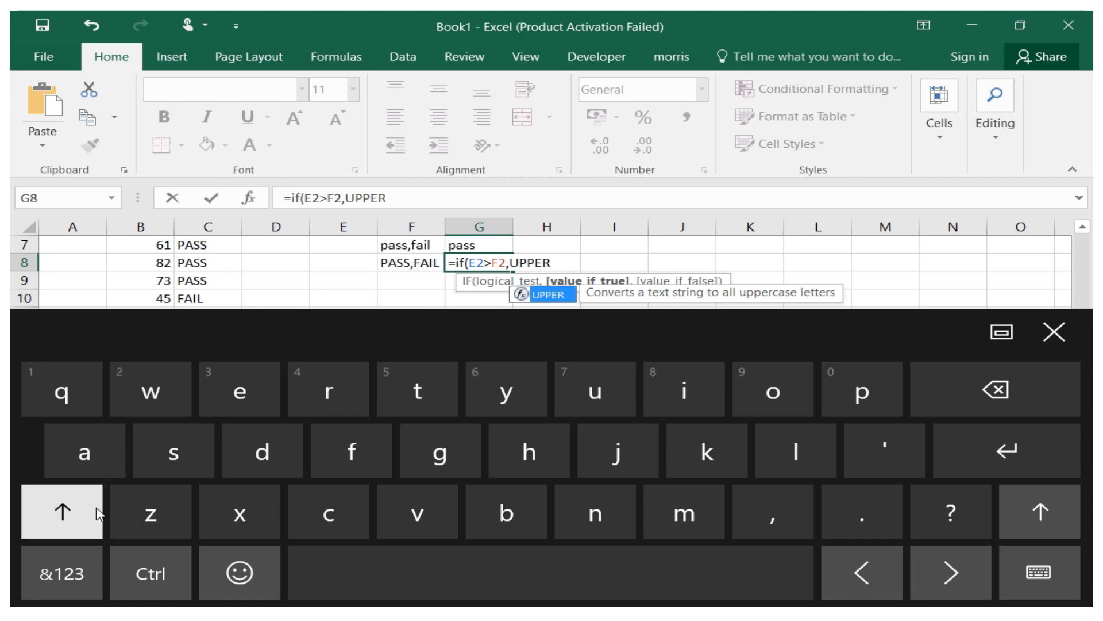
pyautogui.click(89, 520)
pyautogui.click(89, 520)
pyautogui.click(86, 584)
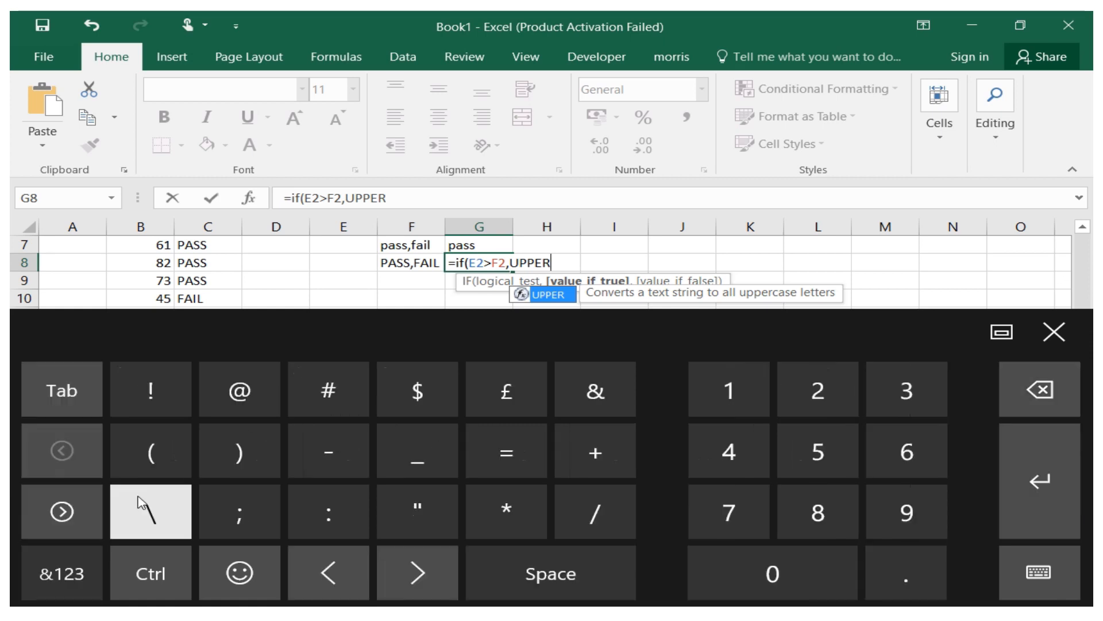
pyautogui.click(167, 457)
pyautogui.click(1054, 332)
pyautogui.moveTo(1076, 362); pyautogui.dragTo(1091, 264)
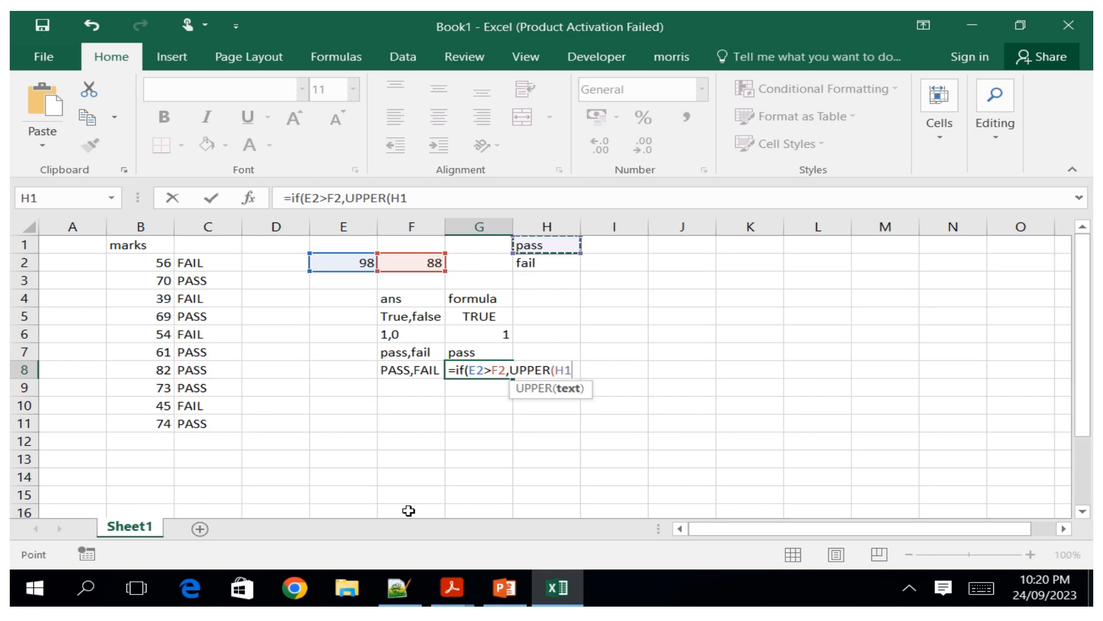
pyautogui.click(981, 587)
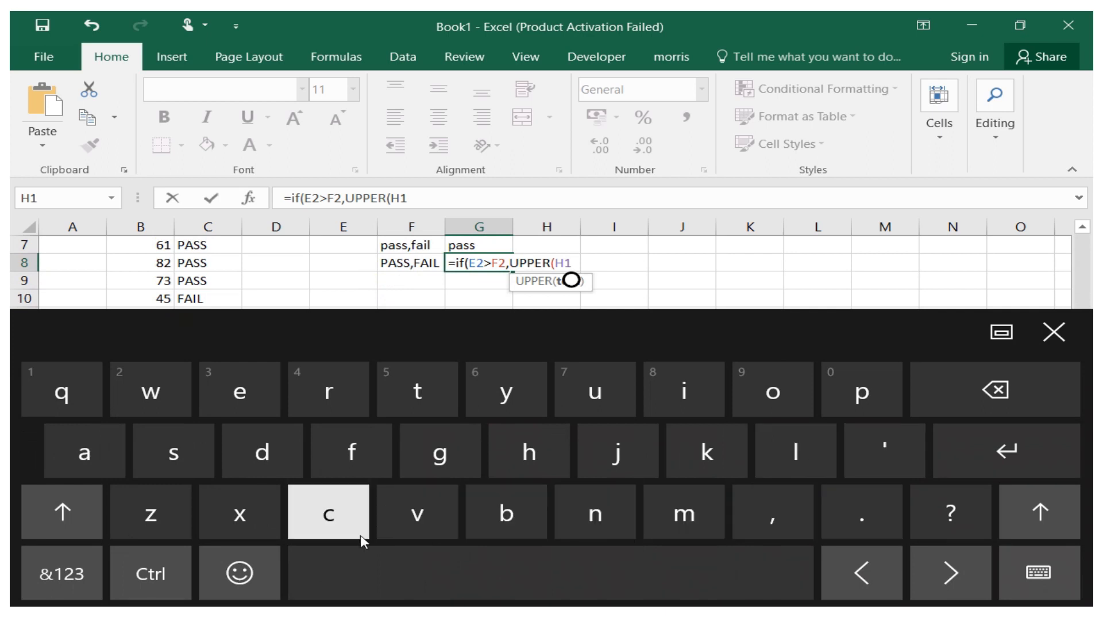
pyautogui.click(60, 573)
pyautogui.click(238, 454)
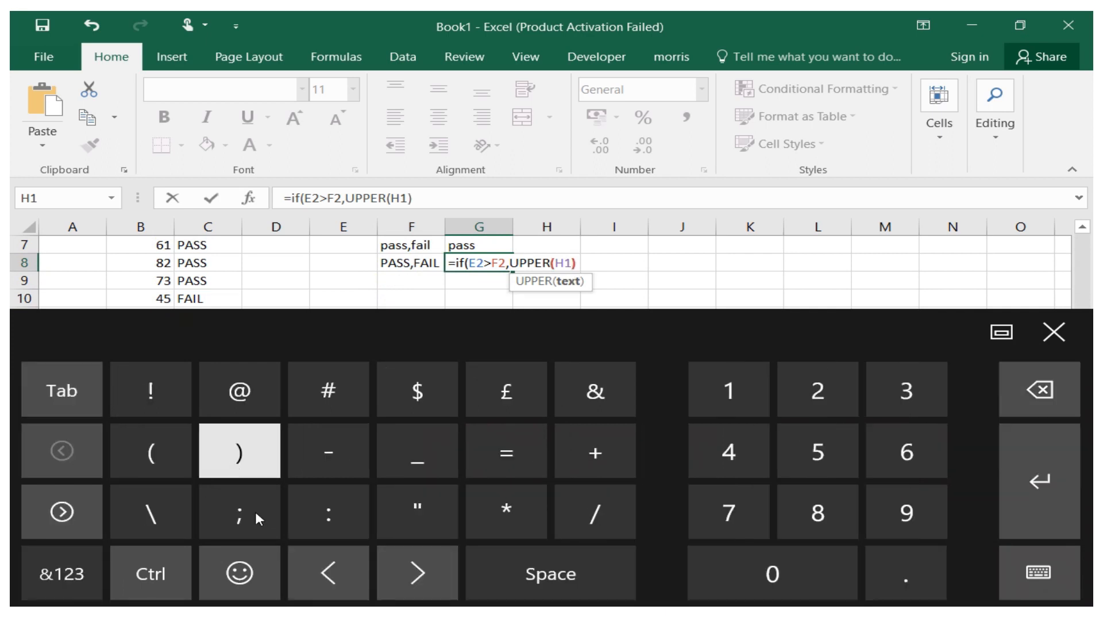
# Add an argument separator after UPPER(H1) in the G8 formula and start an UPPER function for the value if false.
pyautogui.click(60, 573)
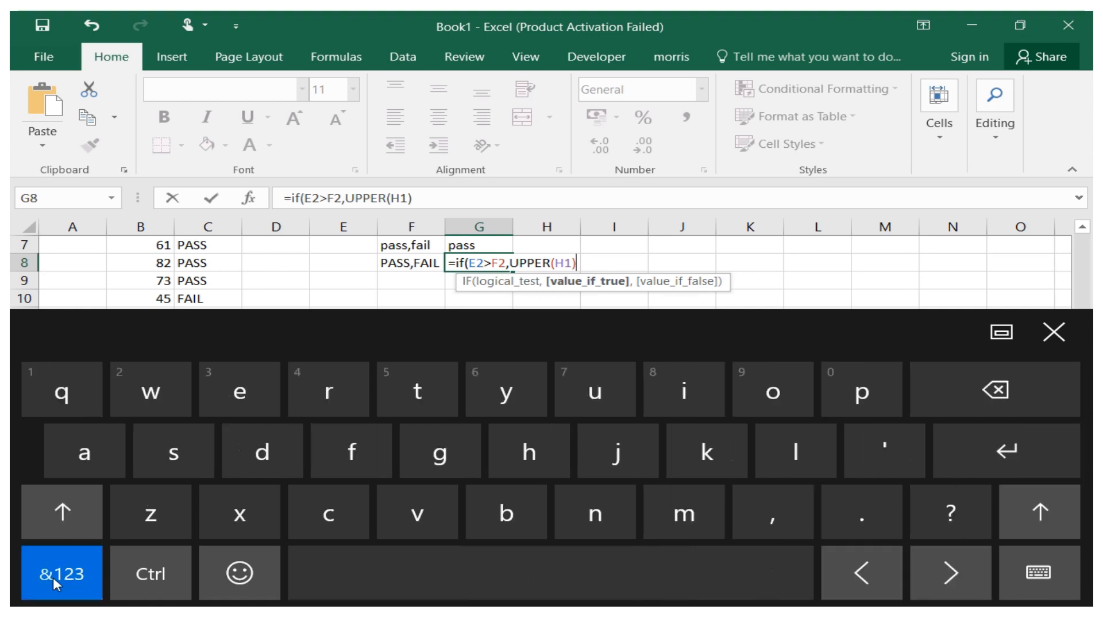
pyautogui.click(770, 512)
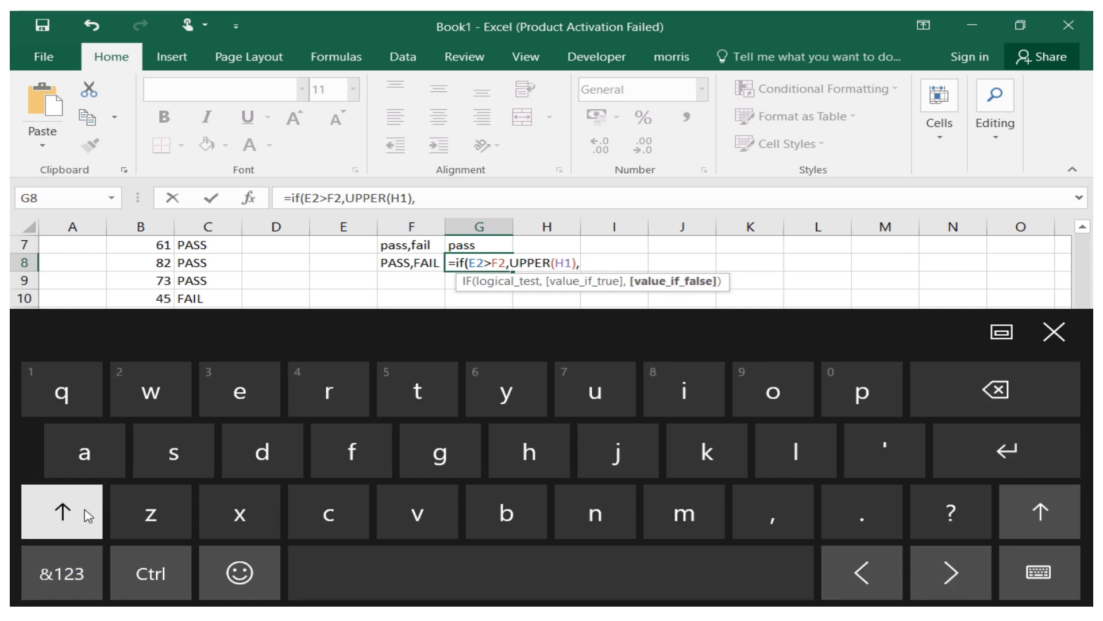
pyautogui.click(613, 398)
pyautogui.click(849, 411)
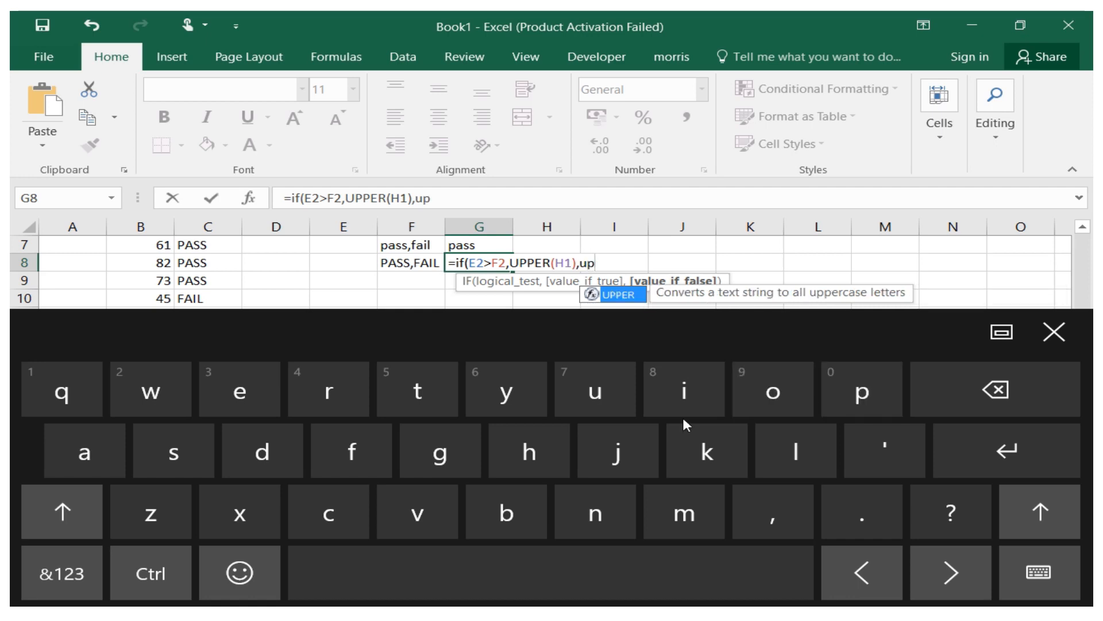
pyautogui.click(861, 408)
pyautogui.click(218, 406)
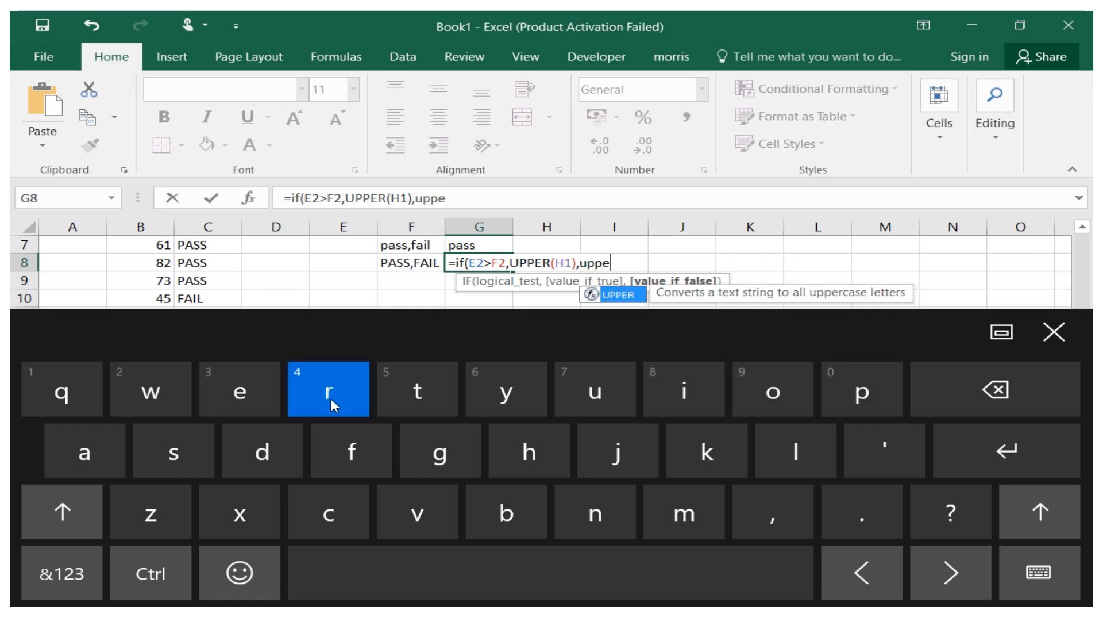
pyautogui.click(61, 572)
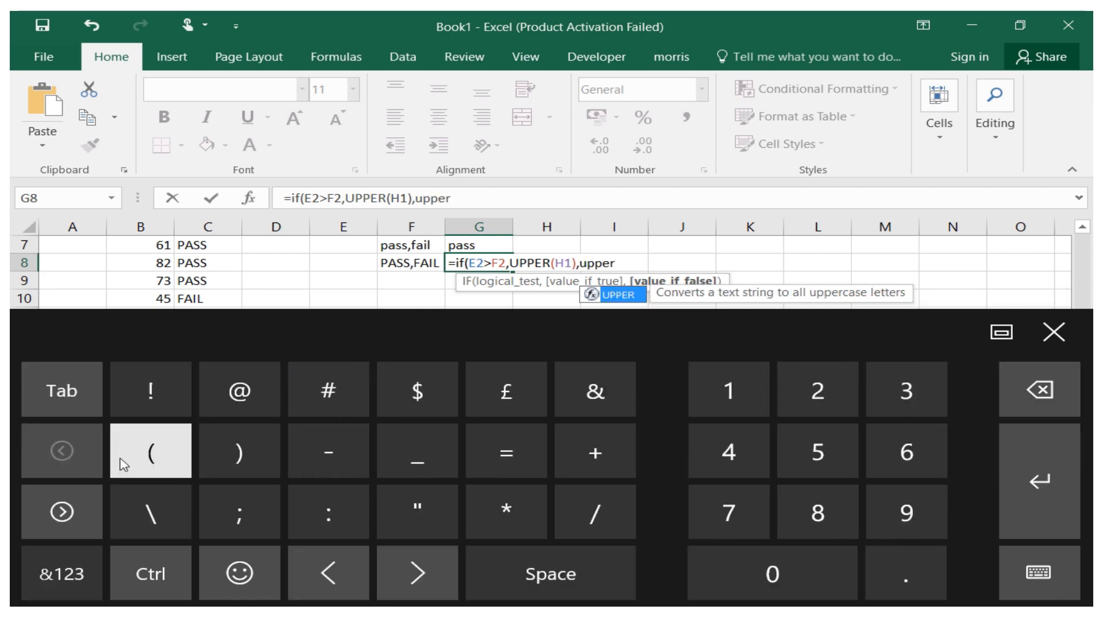
pyautogui.click(150, 454)
# Reference H2 inside the second UPPER, close both parentheses and enter the G8 formula.
pyautogui.click(68, 592)
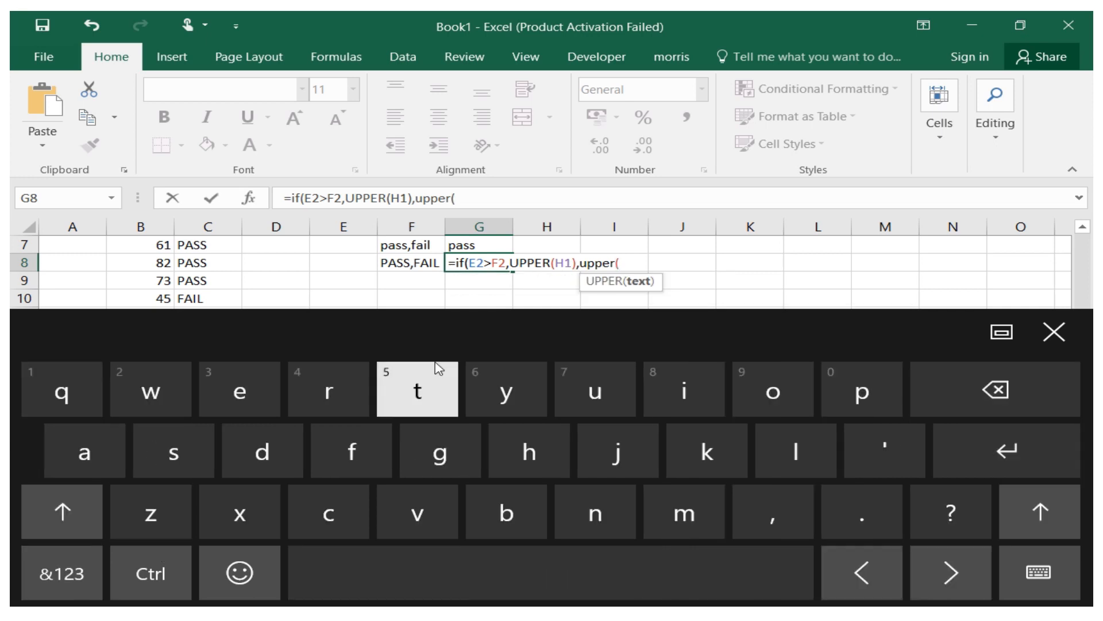
pyautogui.click(1054, 332)
pyautogui.moveTo(1082, 352); pyautogui.dragTo(1085, 271)
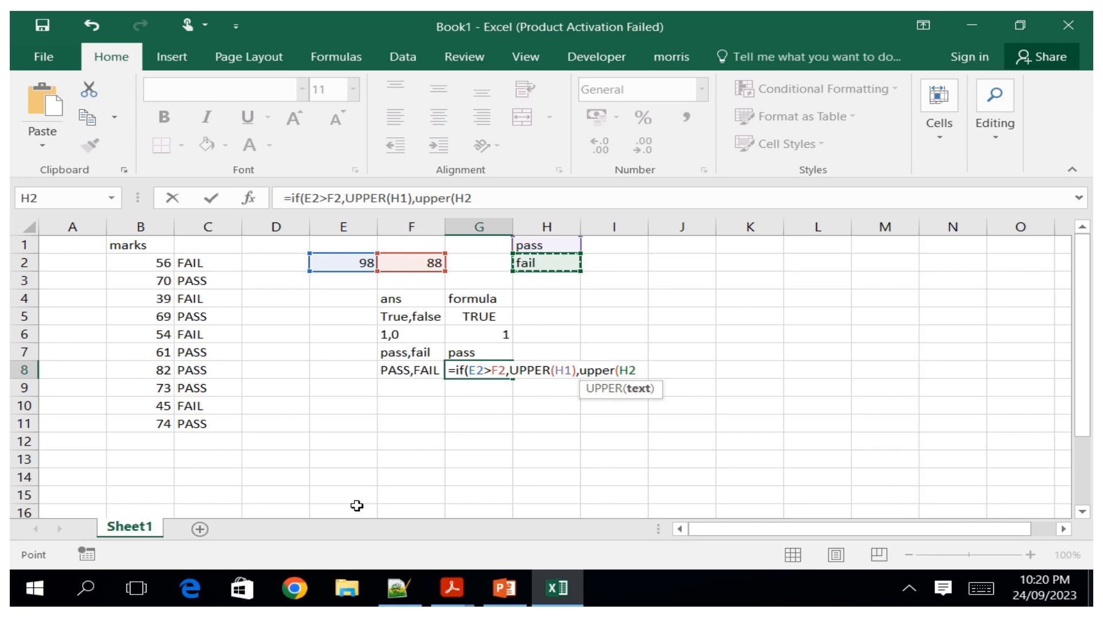
pyautogui.click(986, 586)
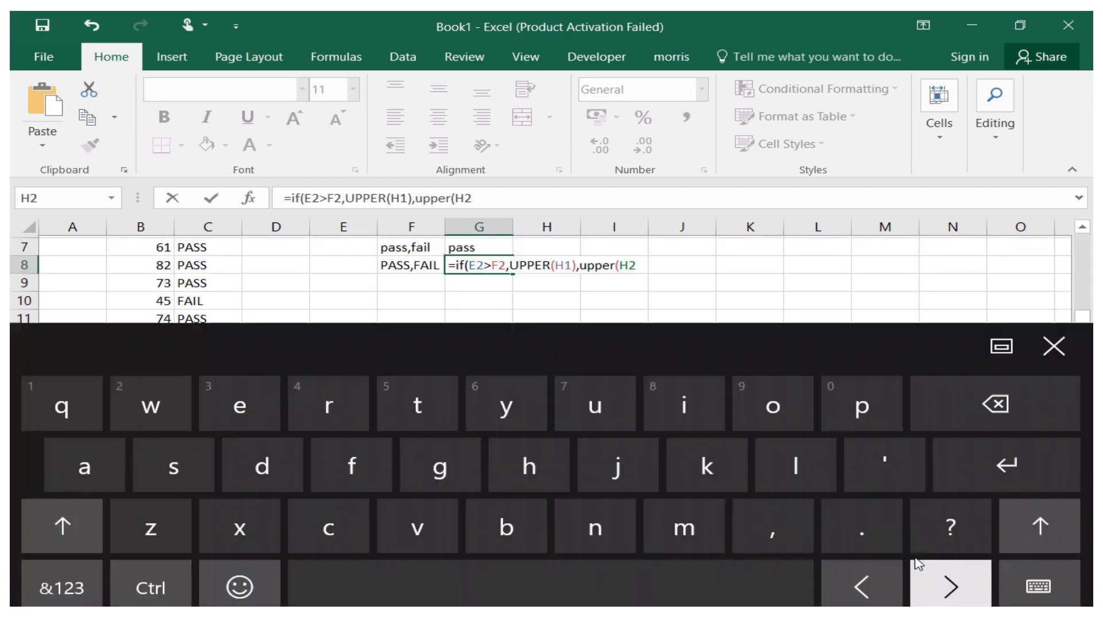
pyautogui.click(61, 573)
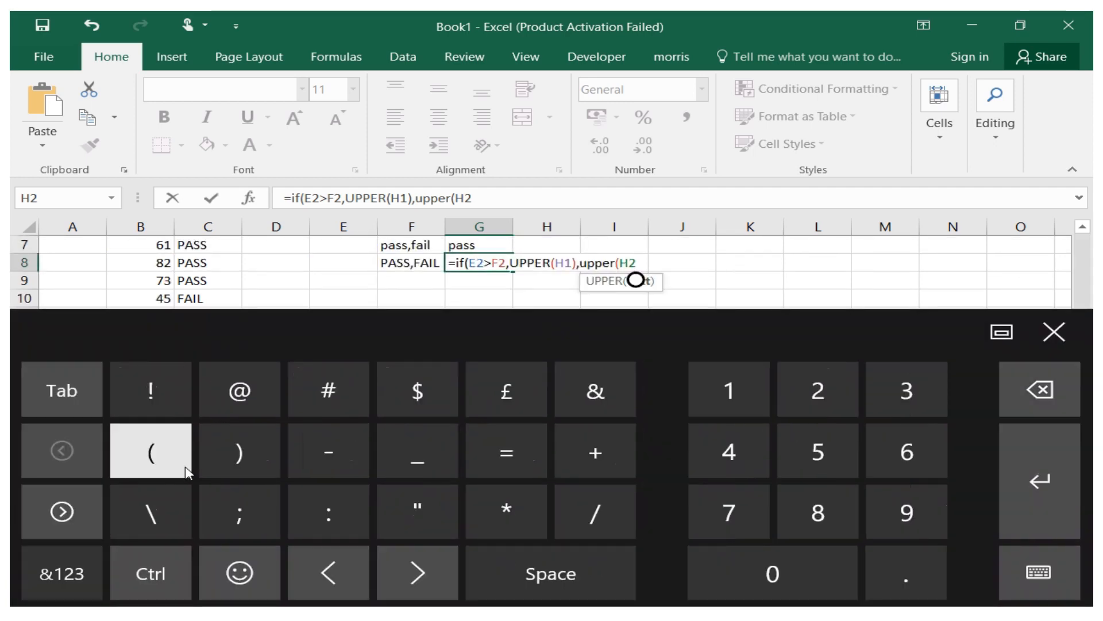
pyautogui.write('))')
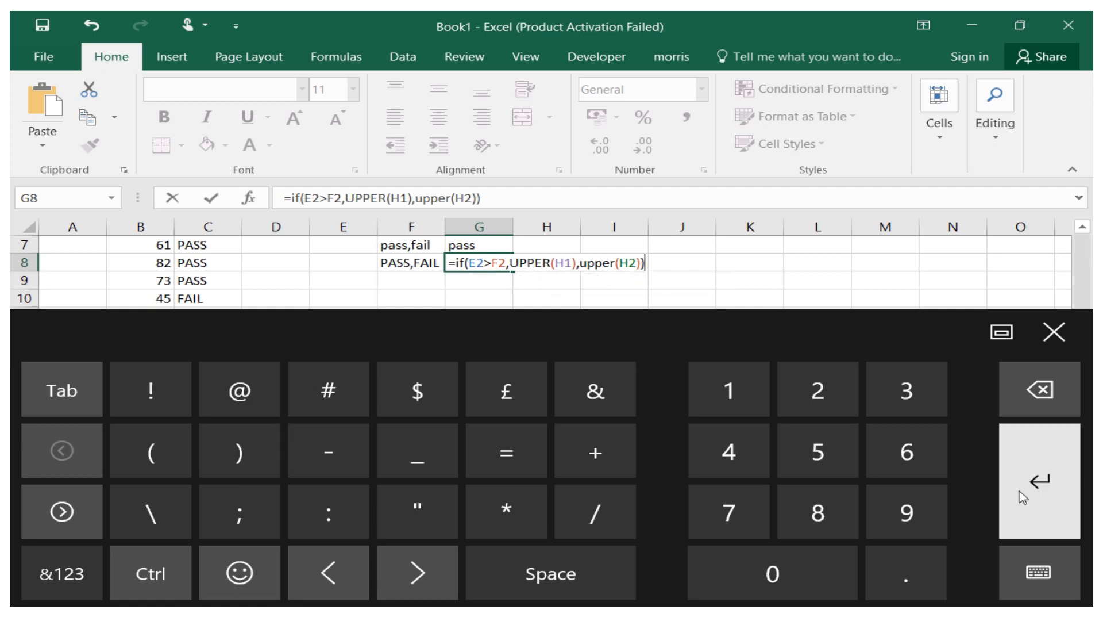
pyautogui.click(1017, 460)
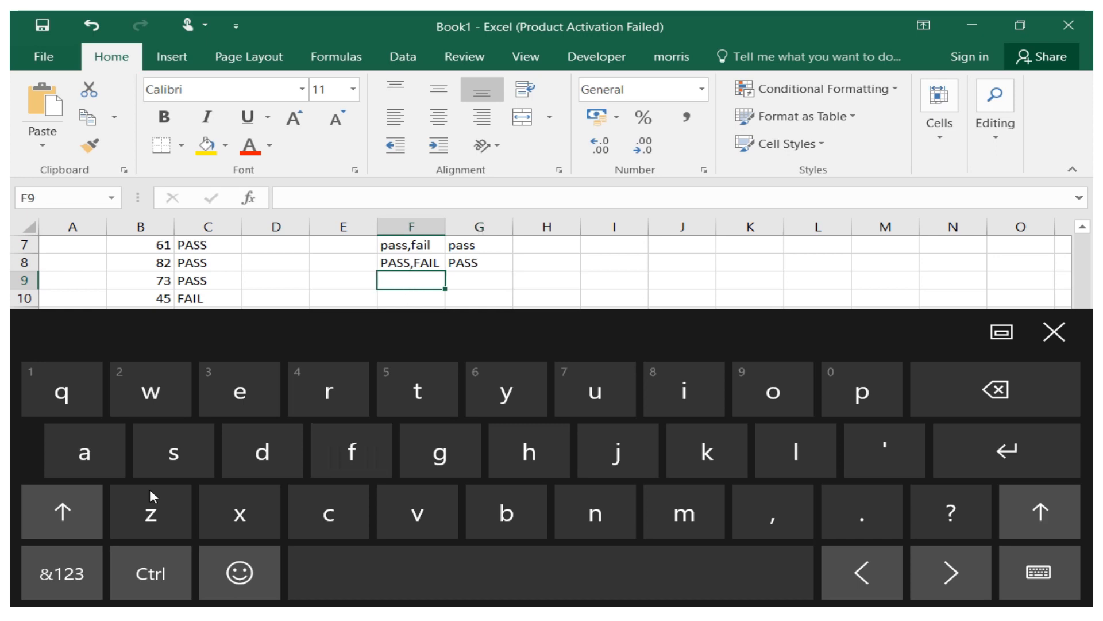
# Enter the label YES,NO in cell F9.
pyautogui.click(62, 511)
pyautogui.click(505, 390)
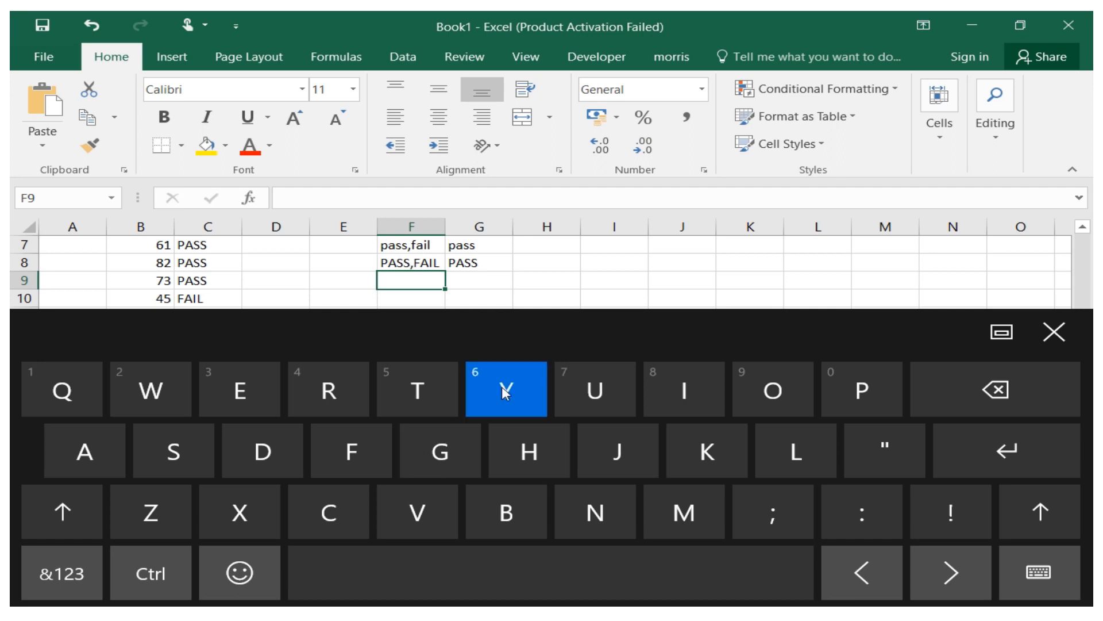
pyautogui.click(56, 535)
pyautogui.click(253, 393)
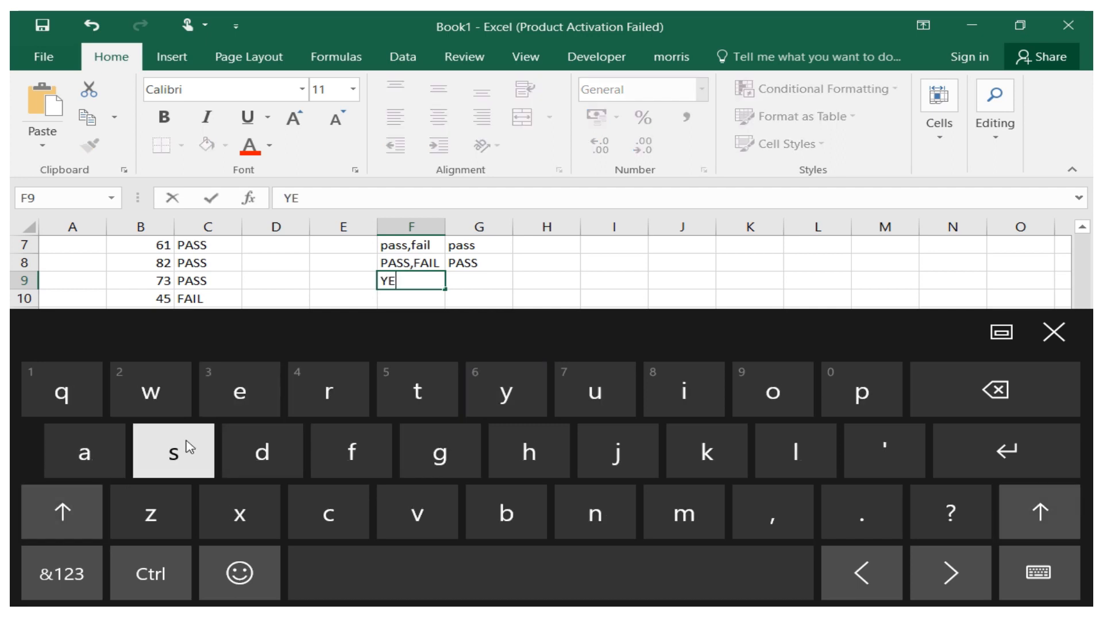
pyautogui.click(60, 513)
pyautogui.click(169, 454)
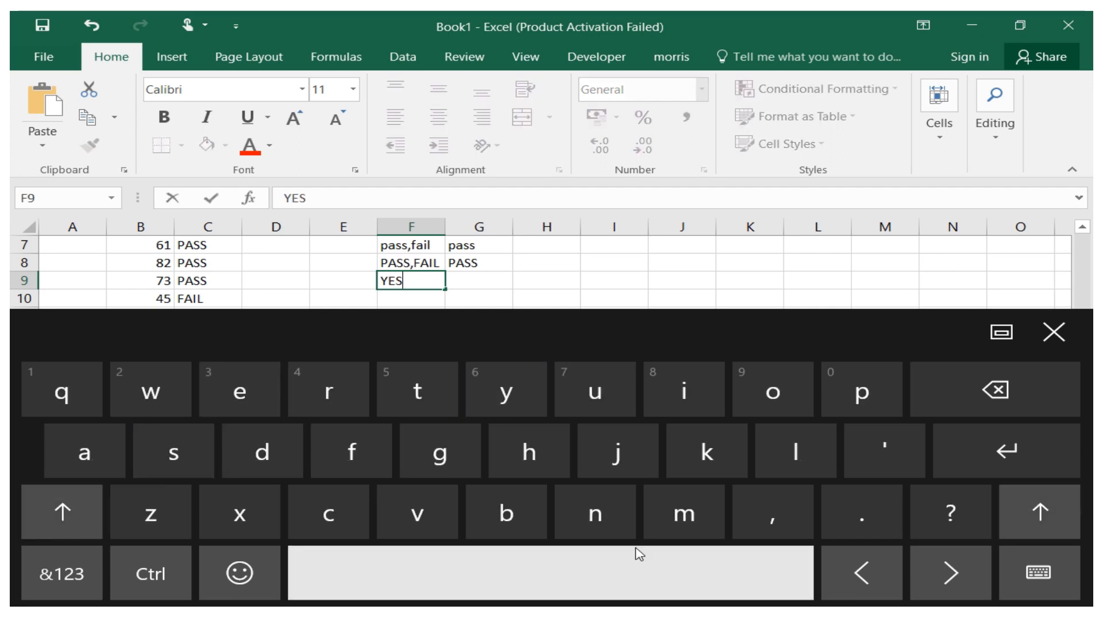
pyautogui.click(750, 526)
pyautogui.click(56, 520)
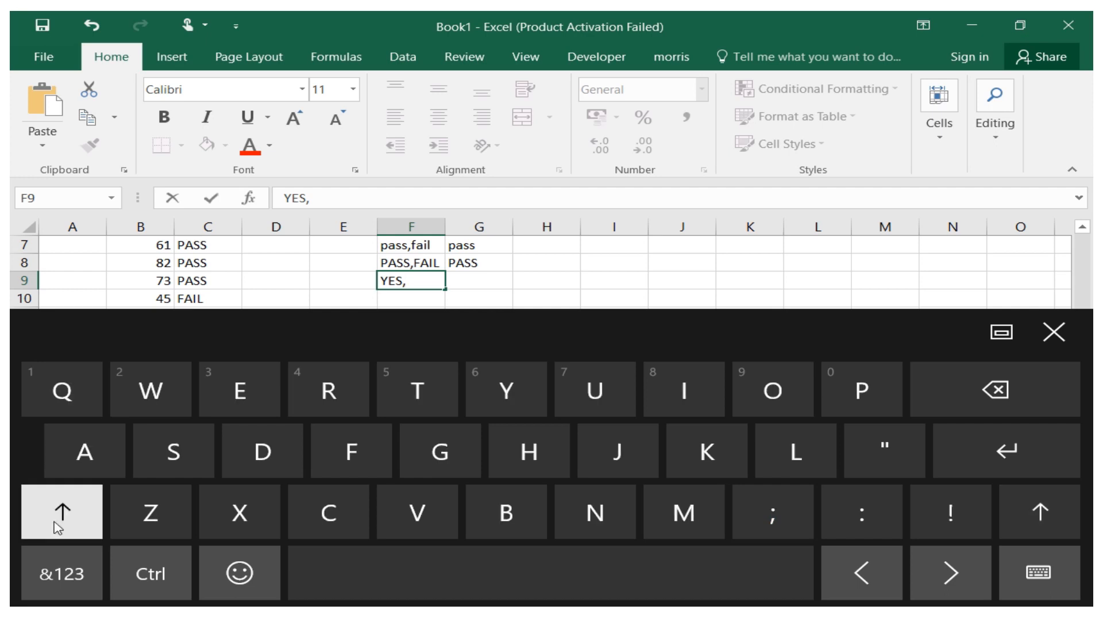
pyautogui.click(596, 526)
pyautogui.click(747, 382)
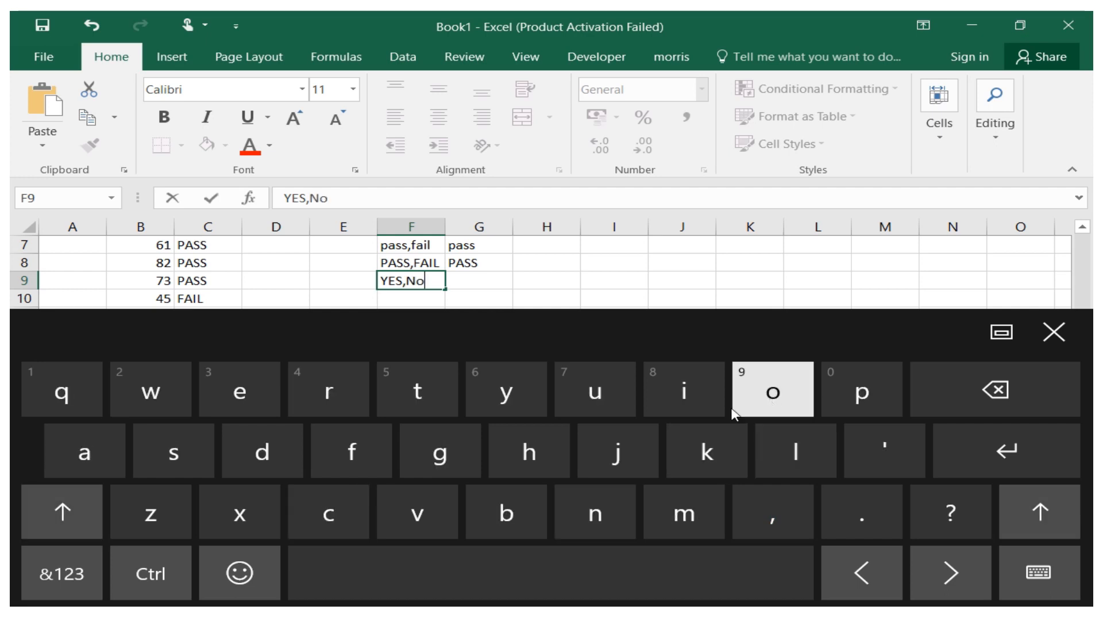
pyautogui.click(995, 389)
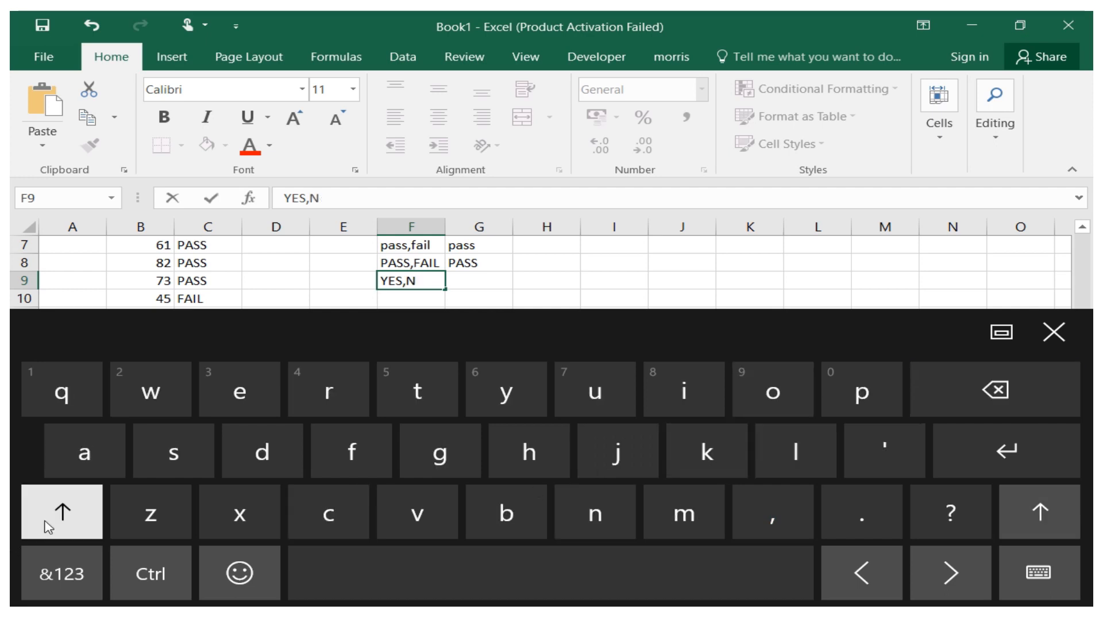
pyautogui.click(62, 511)
pyautogui.click(769, 399)
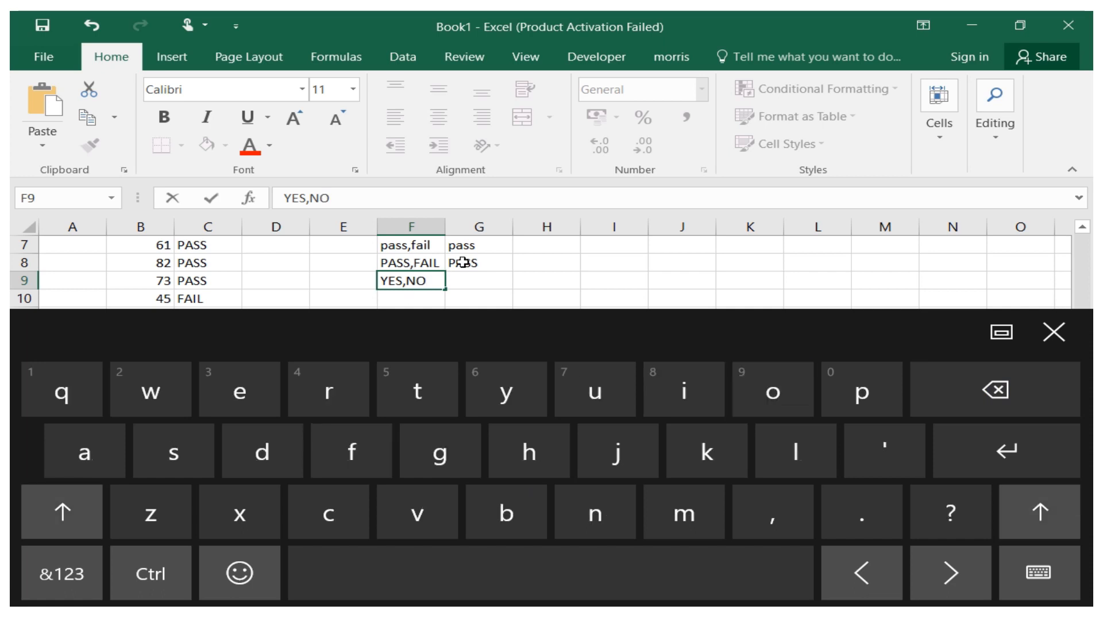
pyautogui.click(469, 280)
# Try to start an IF formula in cell G9.
pyautogui.click(51, 574)
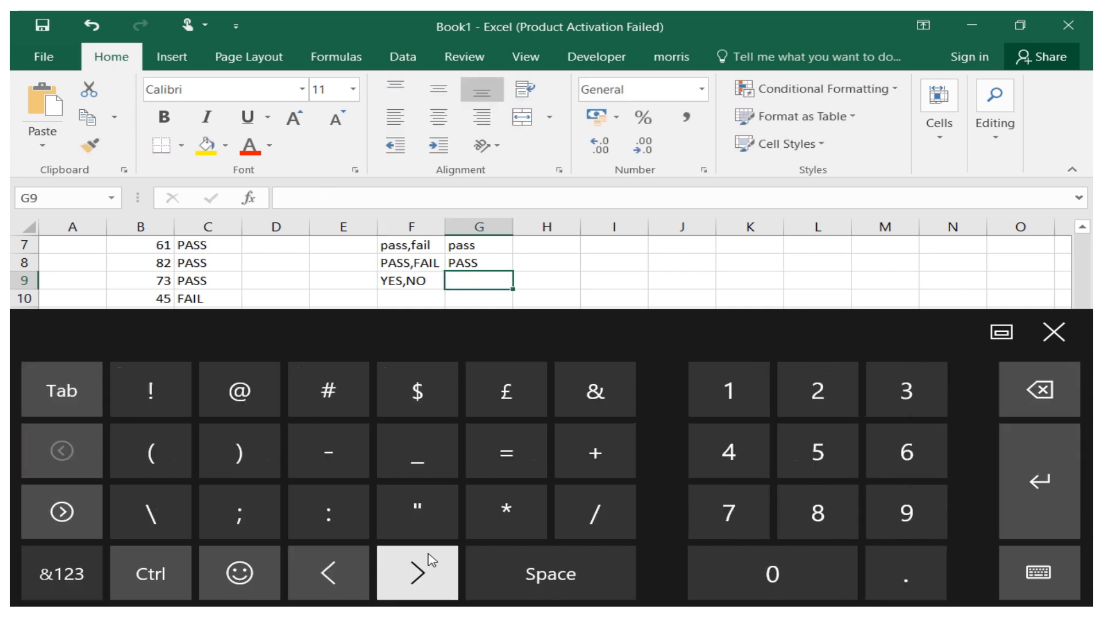
pyautogui.click(497, 466)
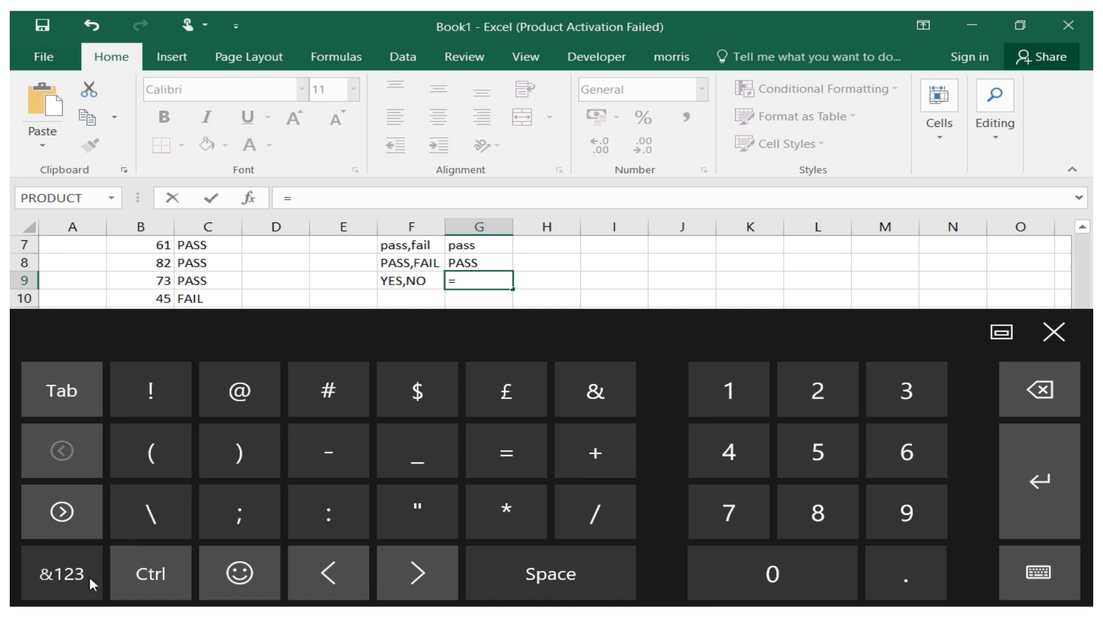
pyautogui.click(58, 574)
pyautogui.click(684, 391)
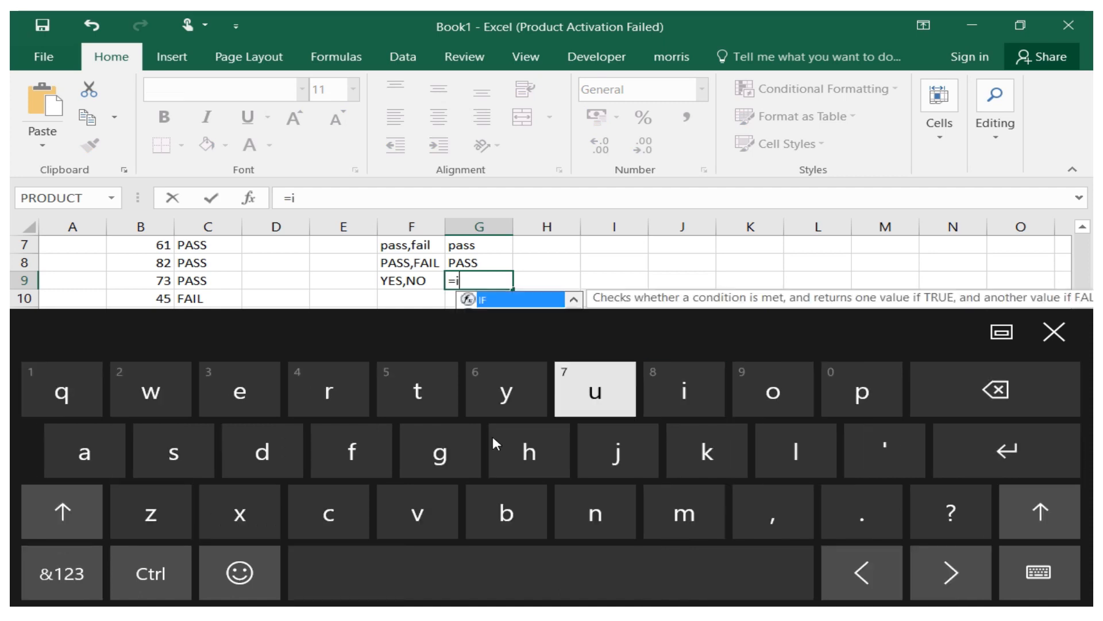
pyautogui.click(351, 451)
pyautogui.click(61, 573)
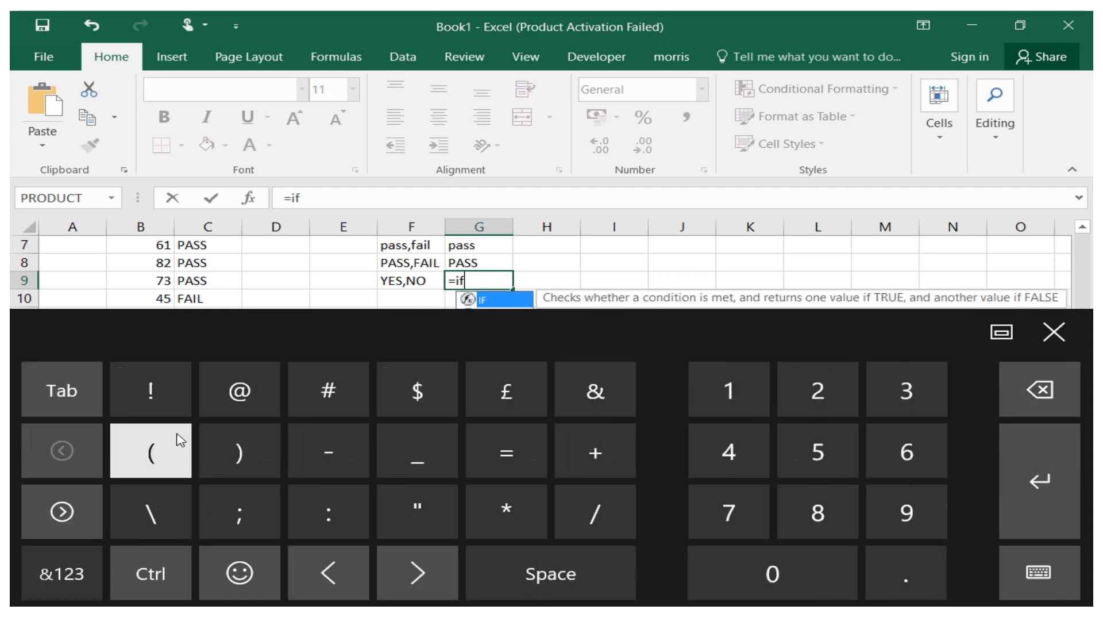
pyautogui.click(166, 461)
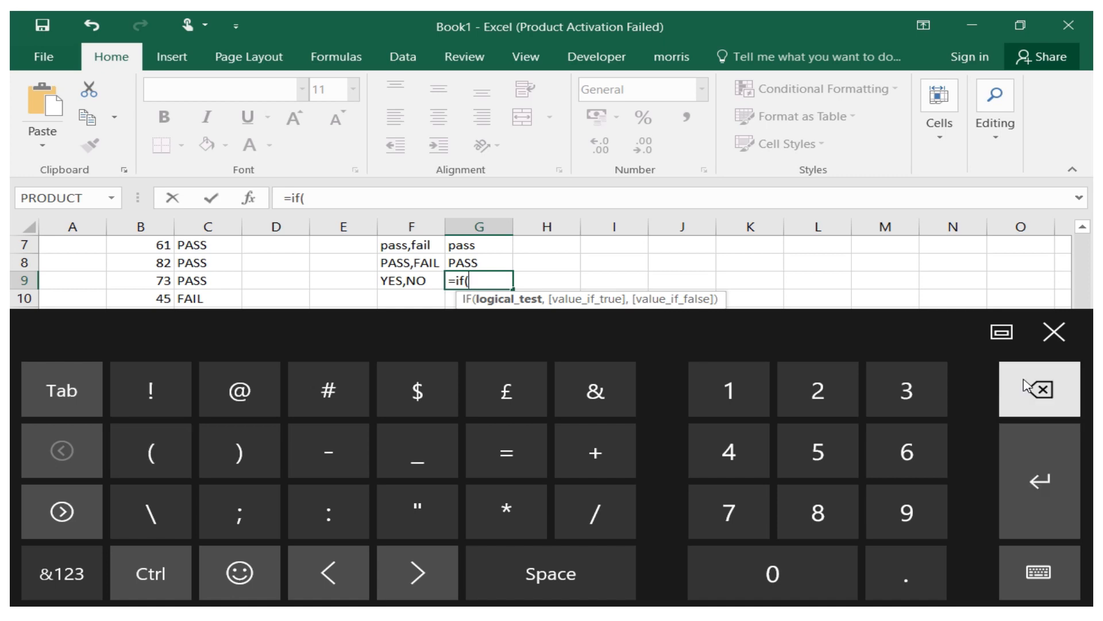
# Try to extend the G9 formula's test to E2 greater than F2 and begin a quoted value if true.
pyautogui.click(1054, 332)
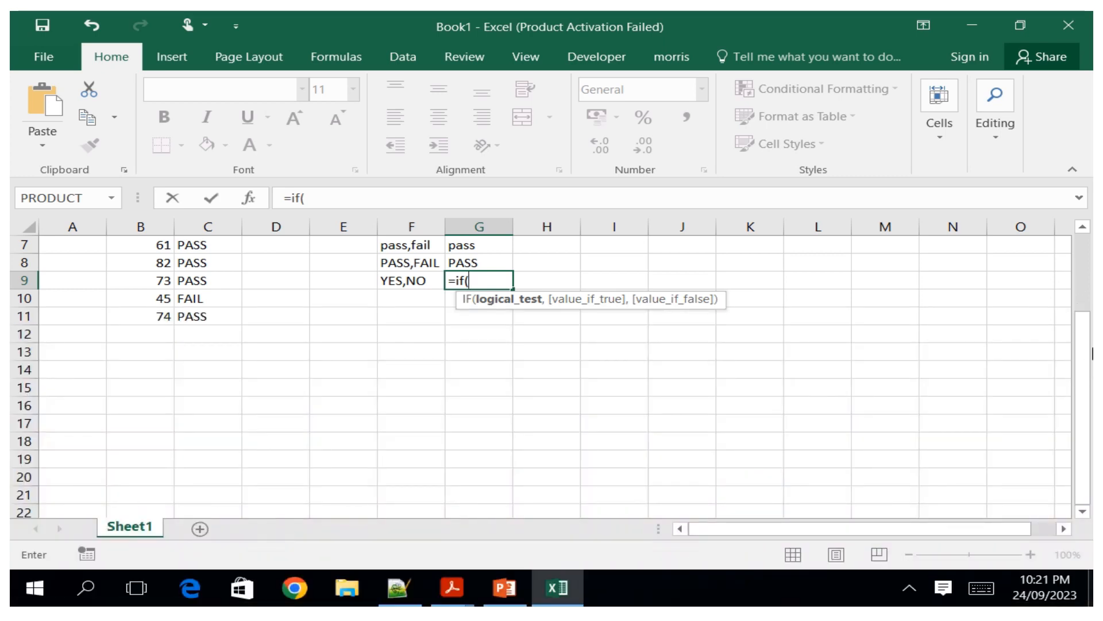
pyautogui.moveTo(1090, 353); pyautogui.dragTo(1092, 250)
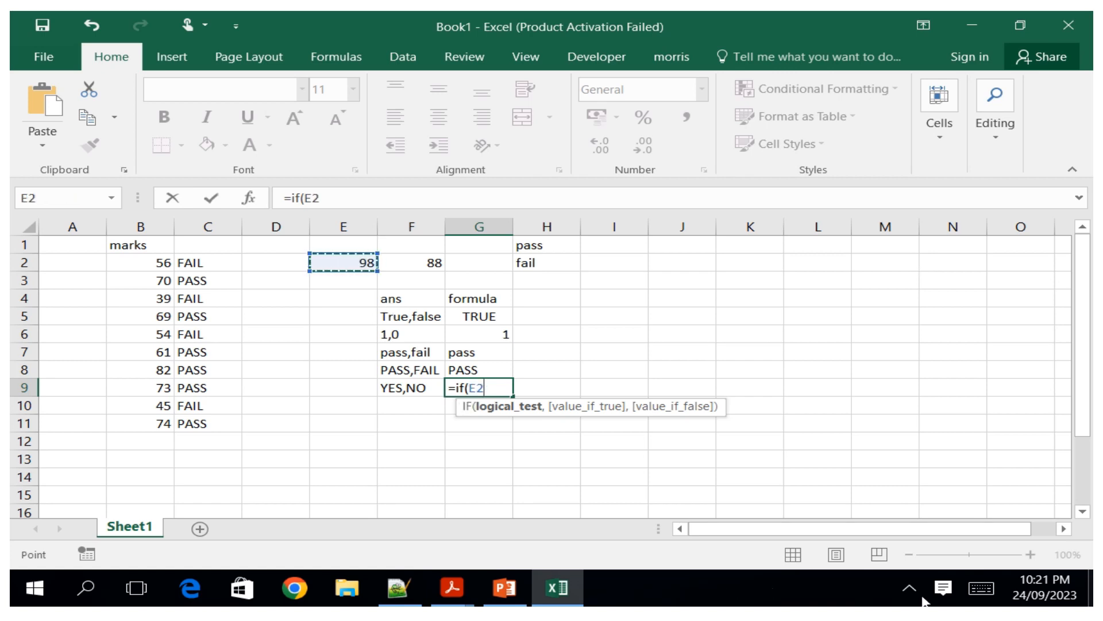
pyautogui.click(981, 589)
pyautogui.click(35, 586)
pyautogui.click(64, 517)
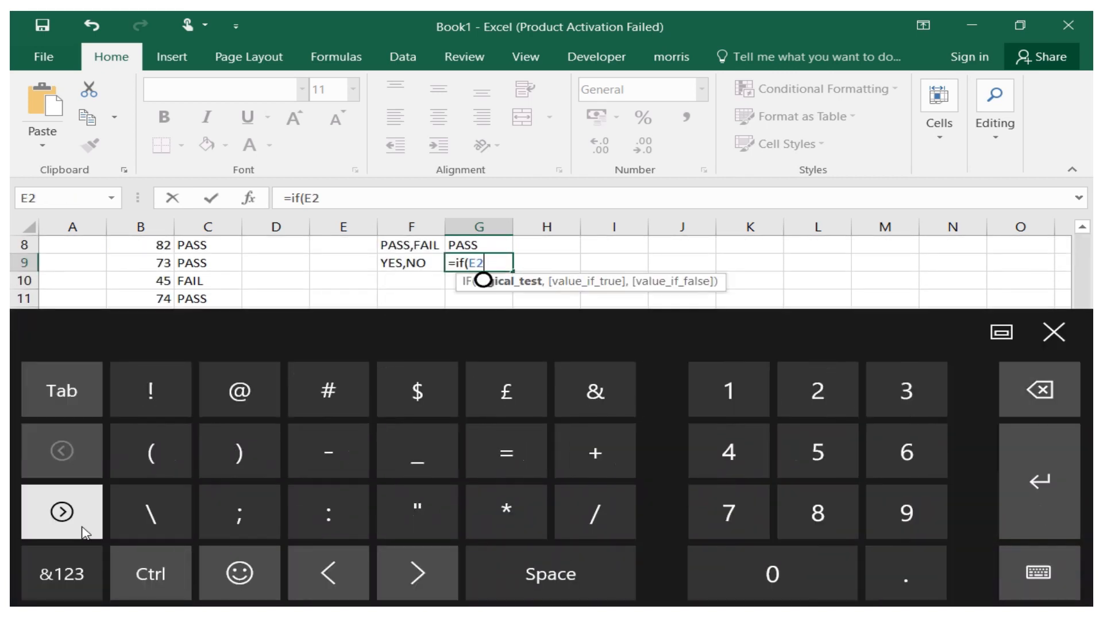
pyautogui.click(240, 452)
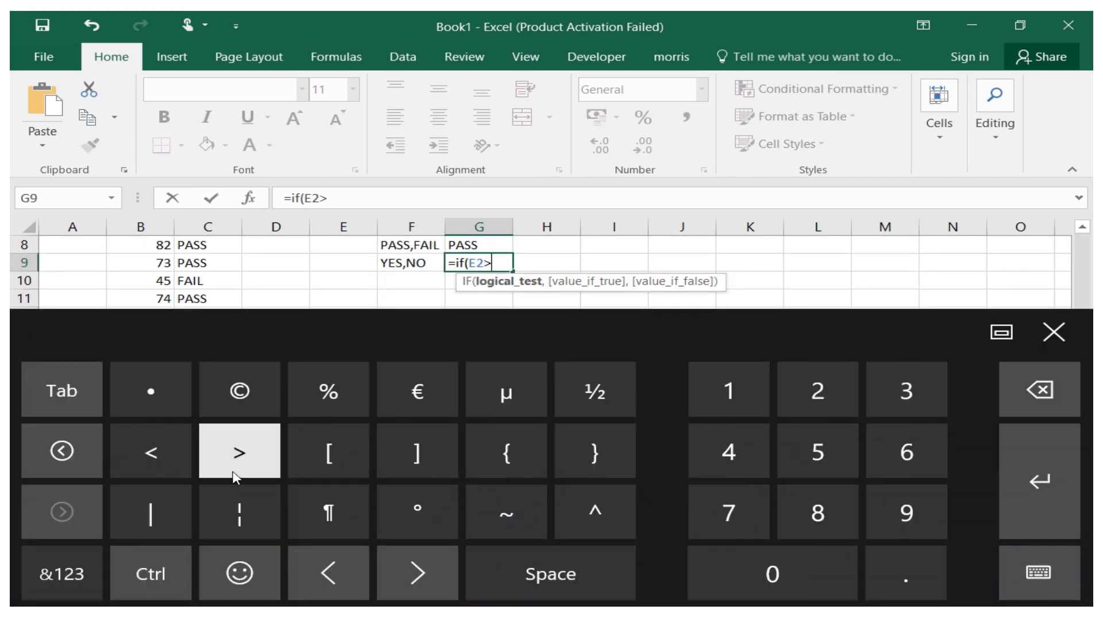
pyautogui.click(1054, 332)
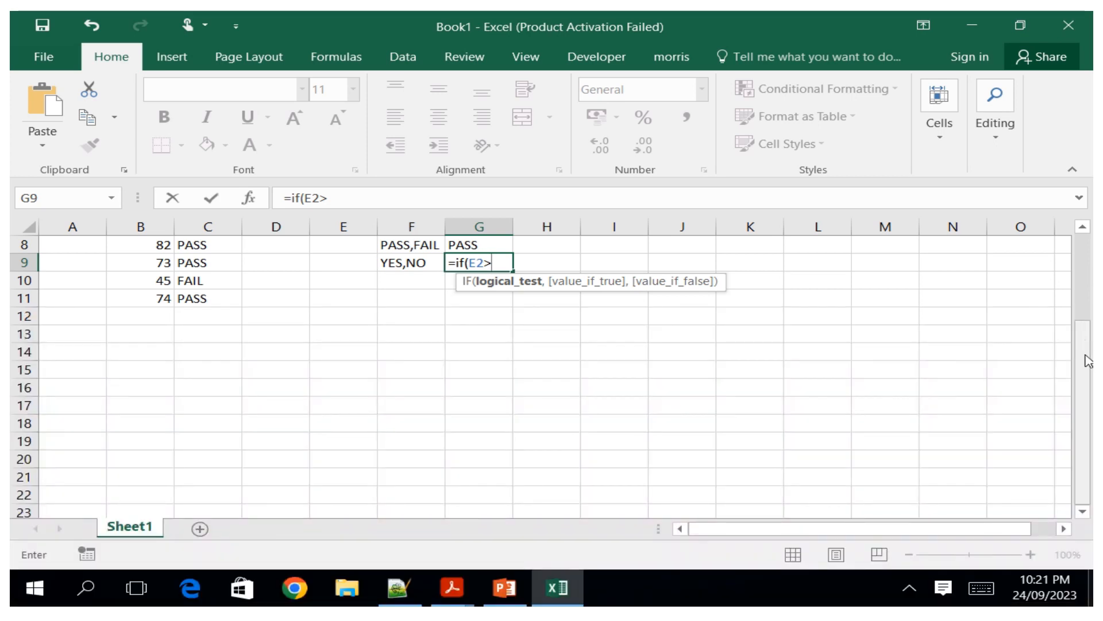
pyautogui.moveTo(1088, 360); pyautogui.dragTo(1077, 264)
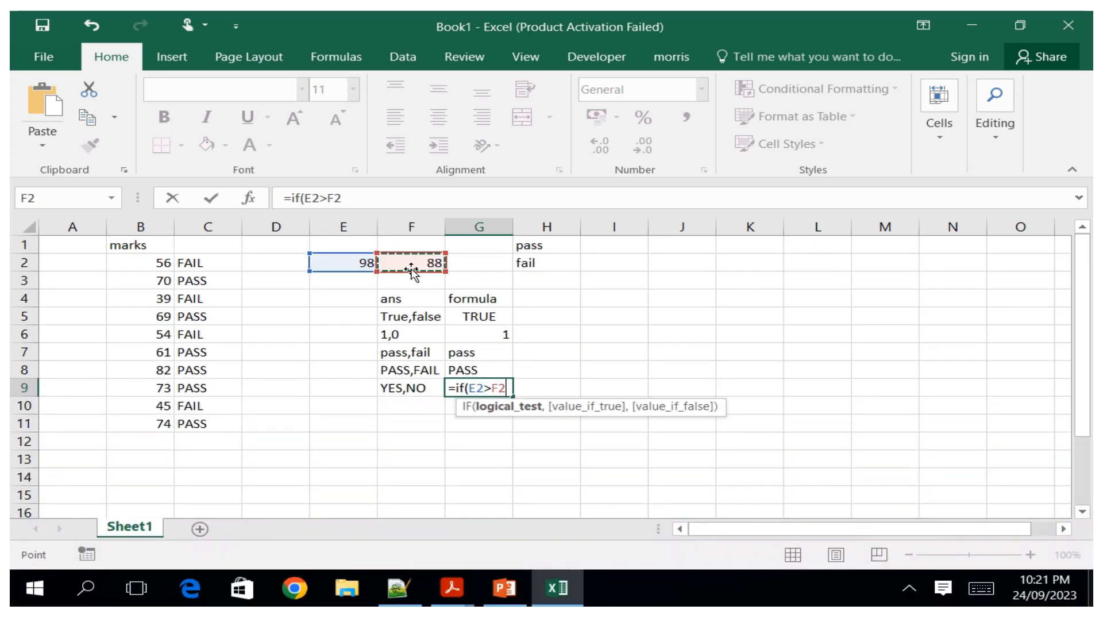
pyautogui.click(974, 588)
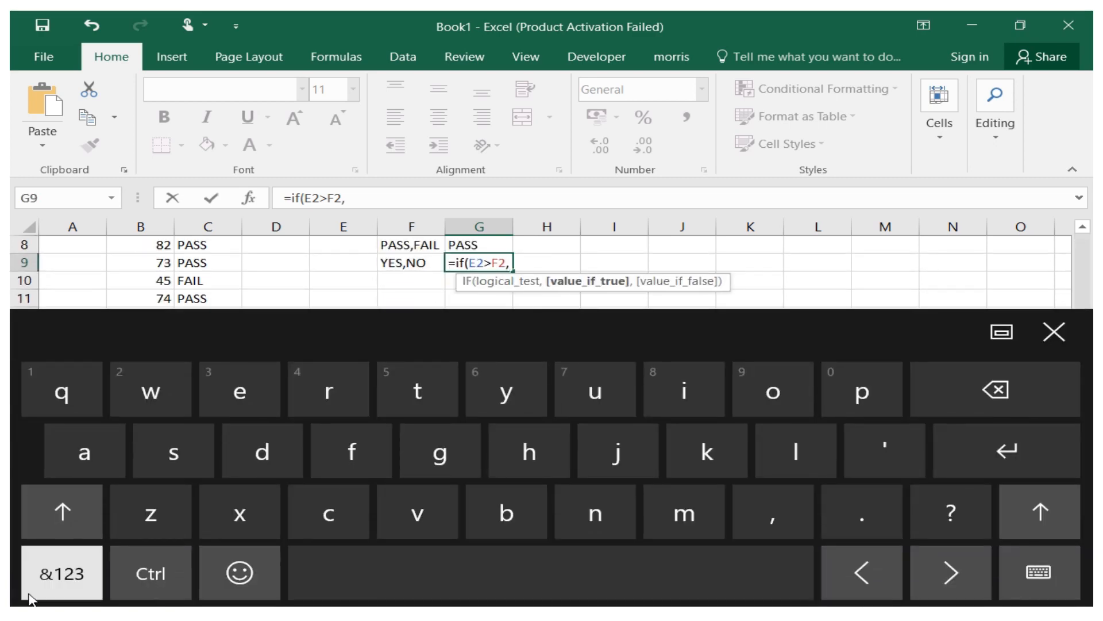
pyautogui.click(84, 571)
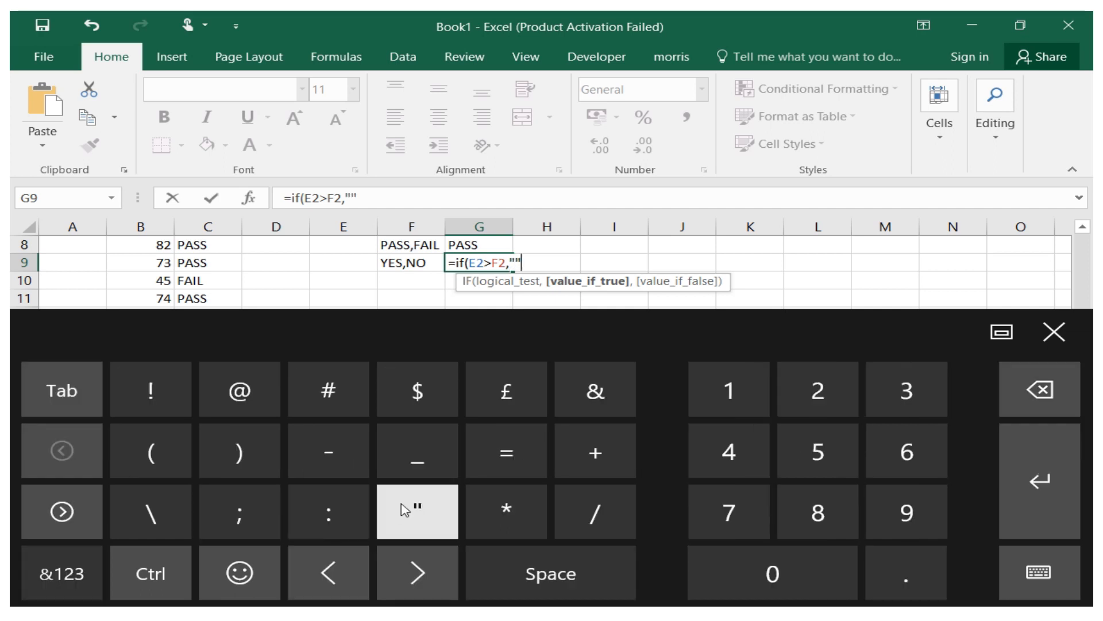
pyautogui.click(328, 572)
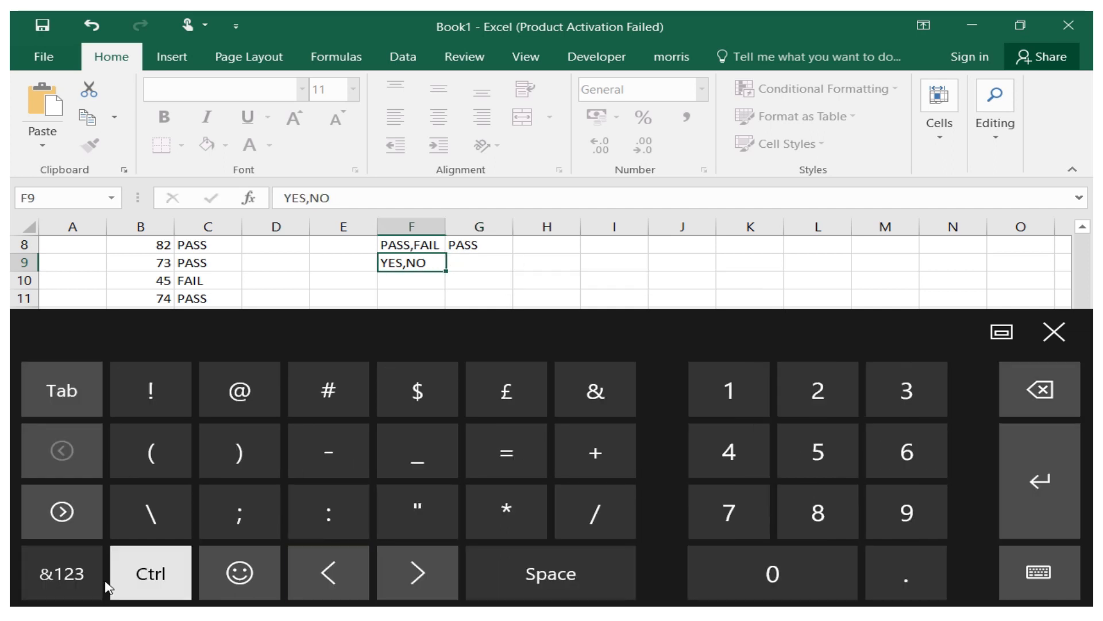
pyautogui.click(80, 574)
pyautogui.click(63, 511)
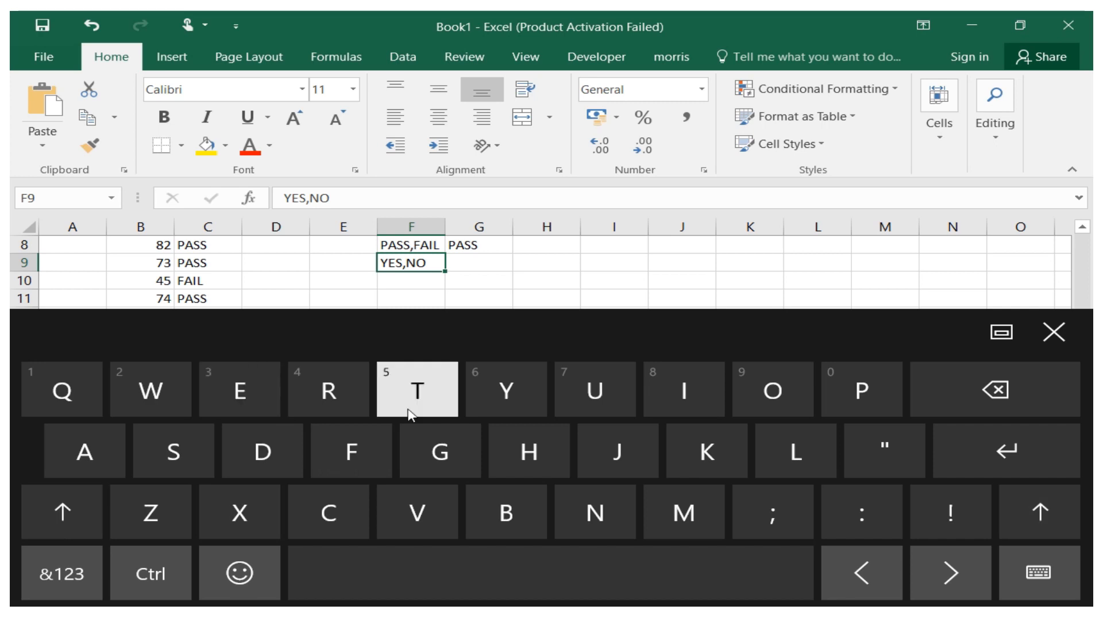
pyautogui.click(505, 402)
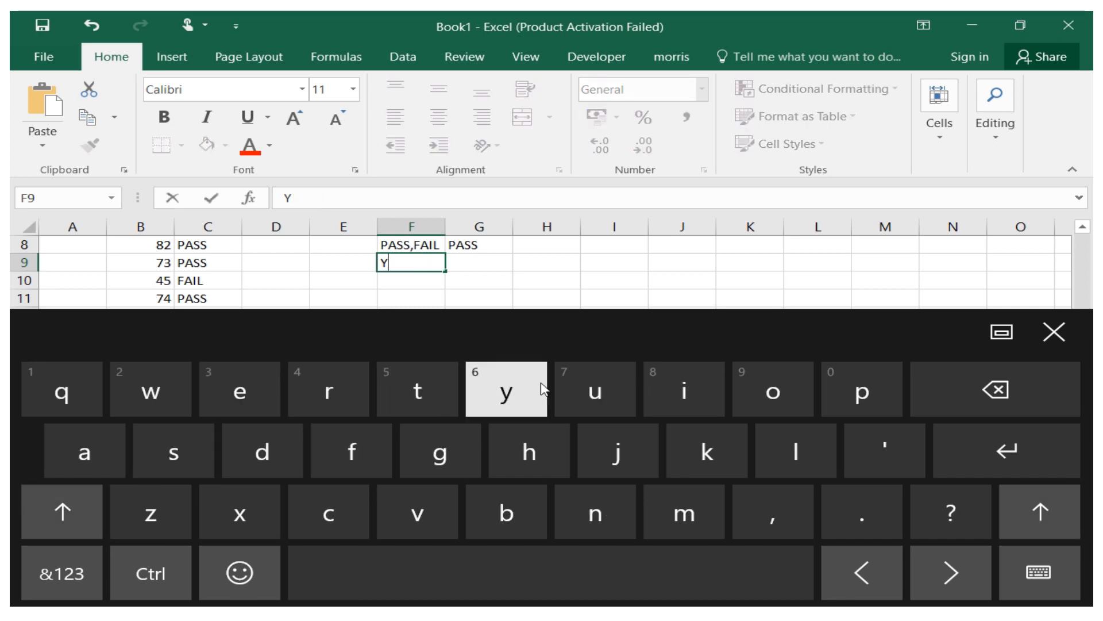
pyautogui.click(999, 392)
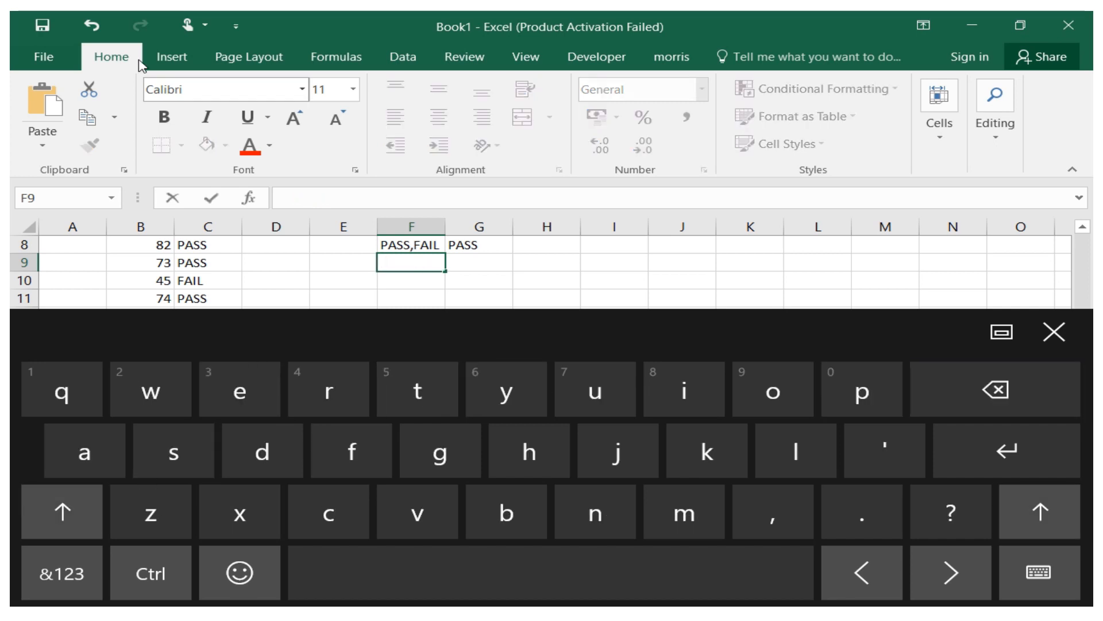
pyautogui.click(86, 23)
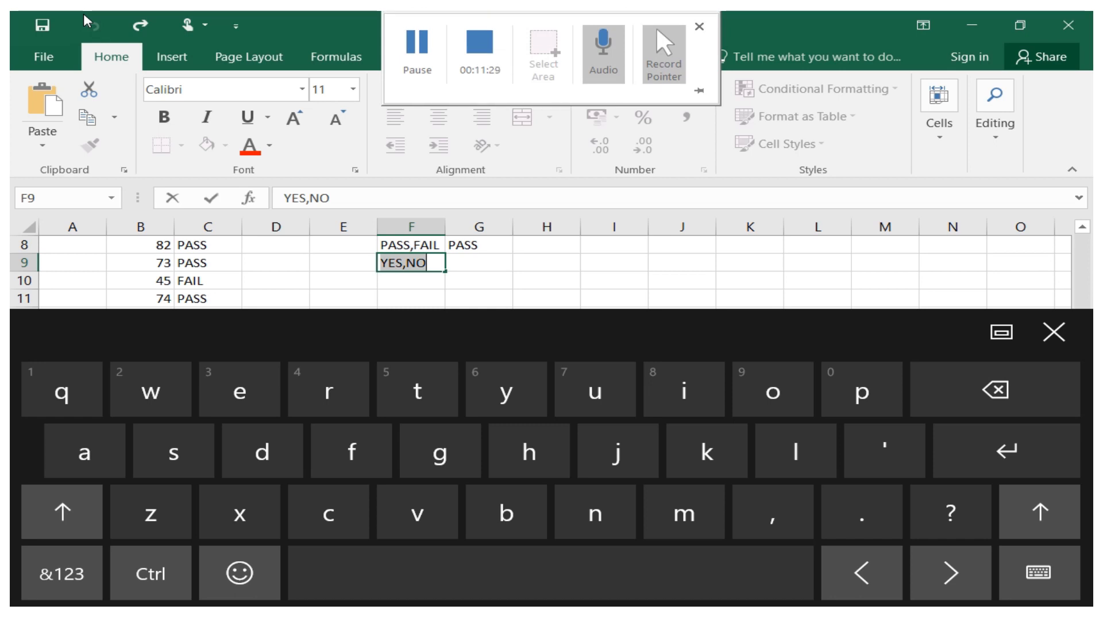
# Start an IF formula in cell G9 and reference E2 as the start of its logical test.
pyautogui.click(465, 263)
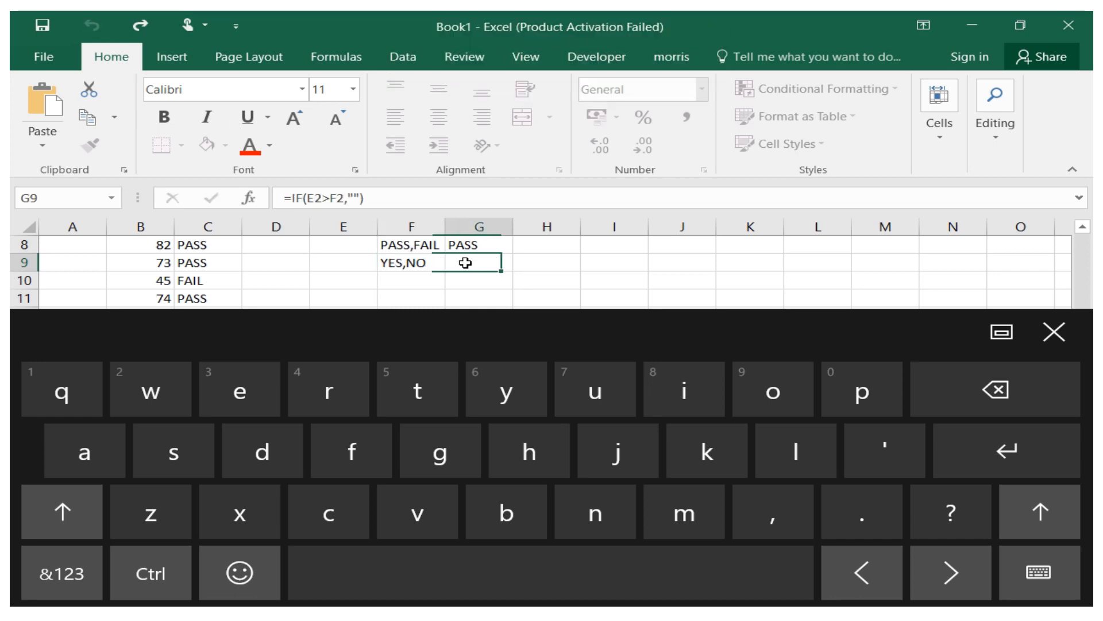
pyautogui.click(61, 573)
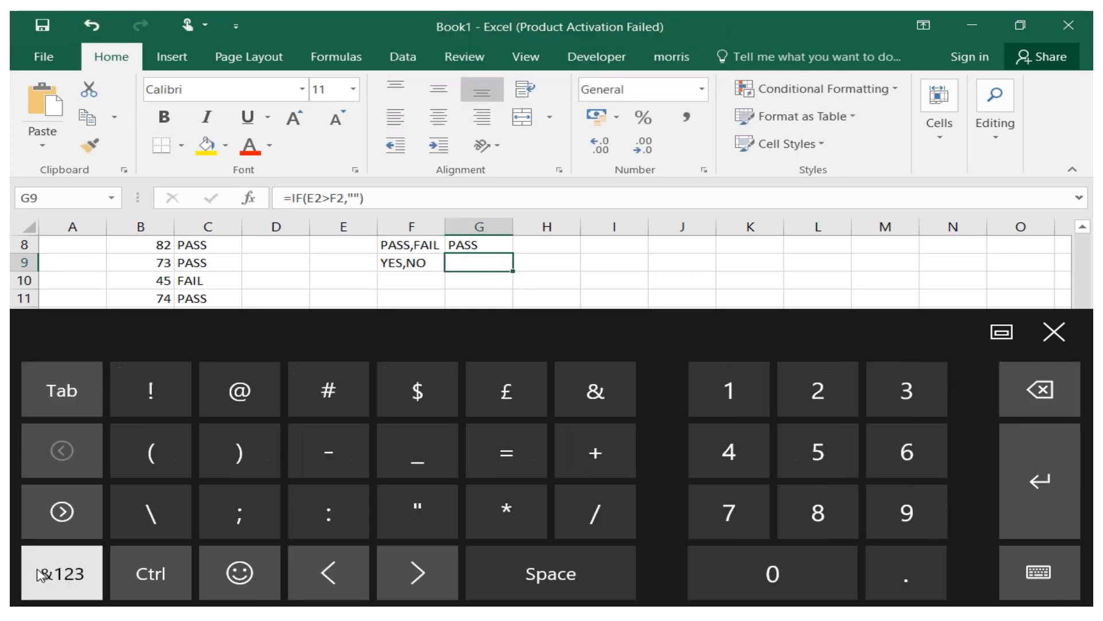
pyautogui.click(504, 460)
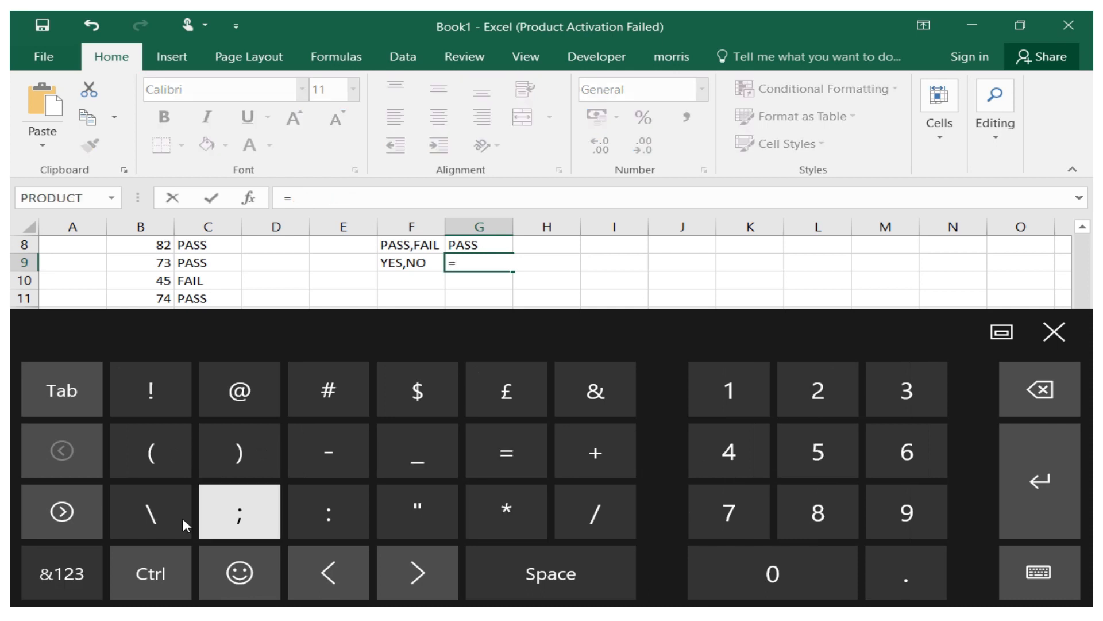
pyautogui.click(81, 571)
pyautogui.click(674, 402)
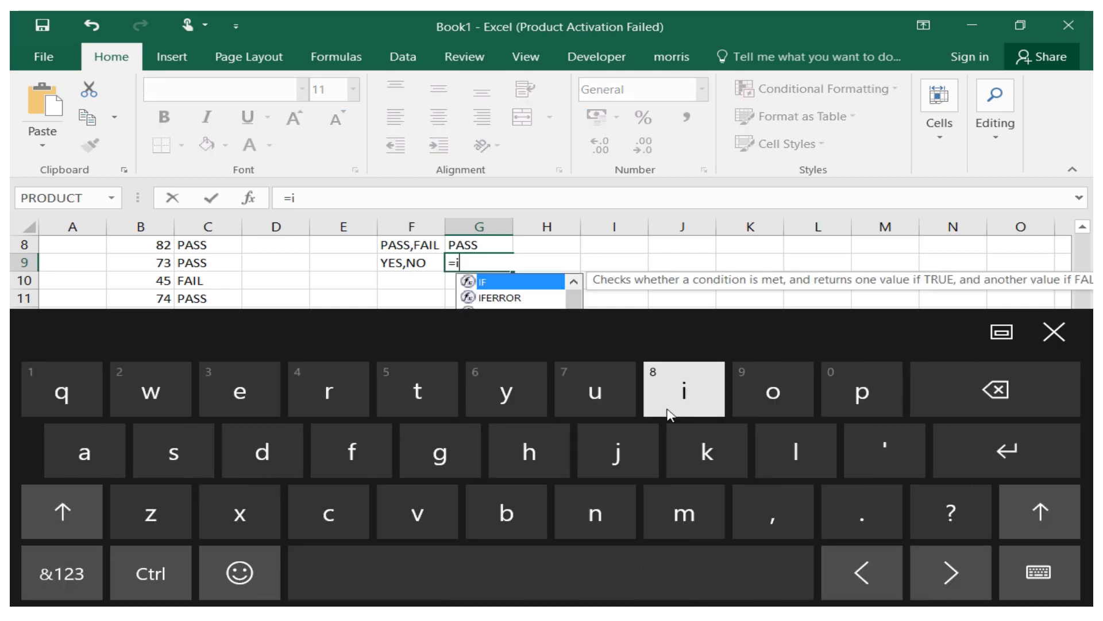
pyautogui.click(349, 463)
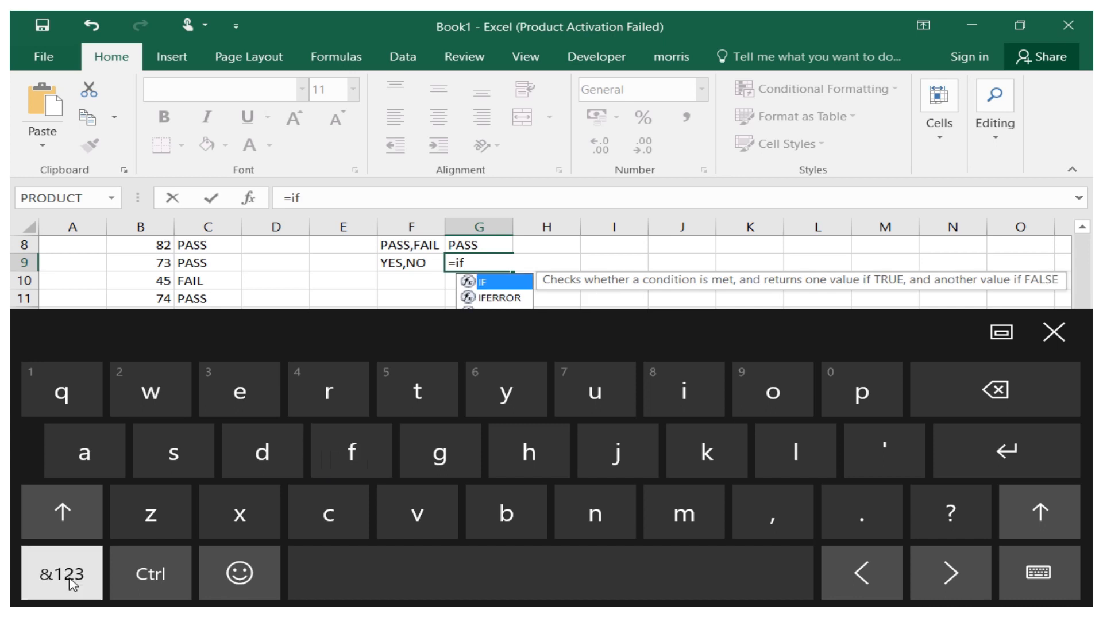
pyautogui.click(73, 581)
pyautogui.click(150, 453)
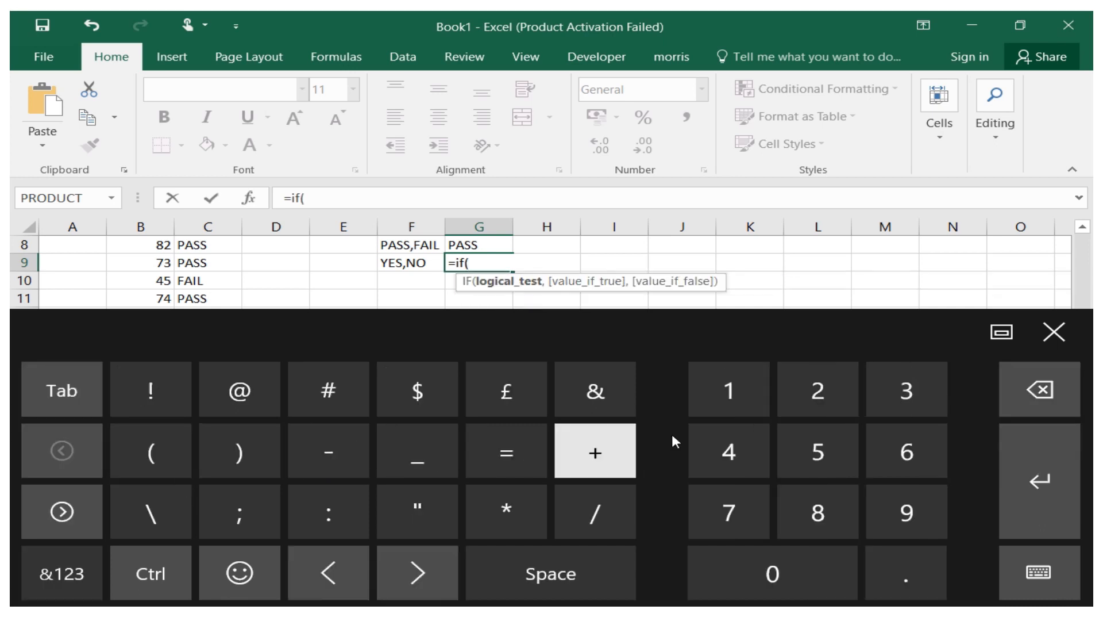
pyautogui.click(1002, 331)
pyautogui.click(1043, 334)
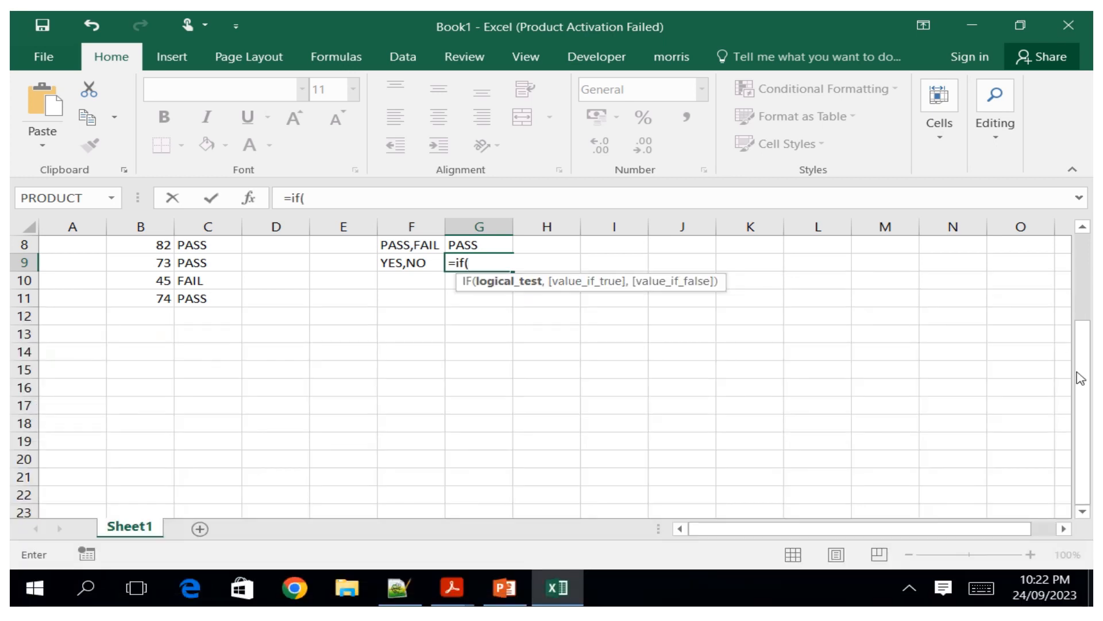
pyautogui.moveTo(1079, 374); pyautogui.dragTo(1068, 303)
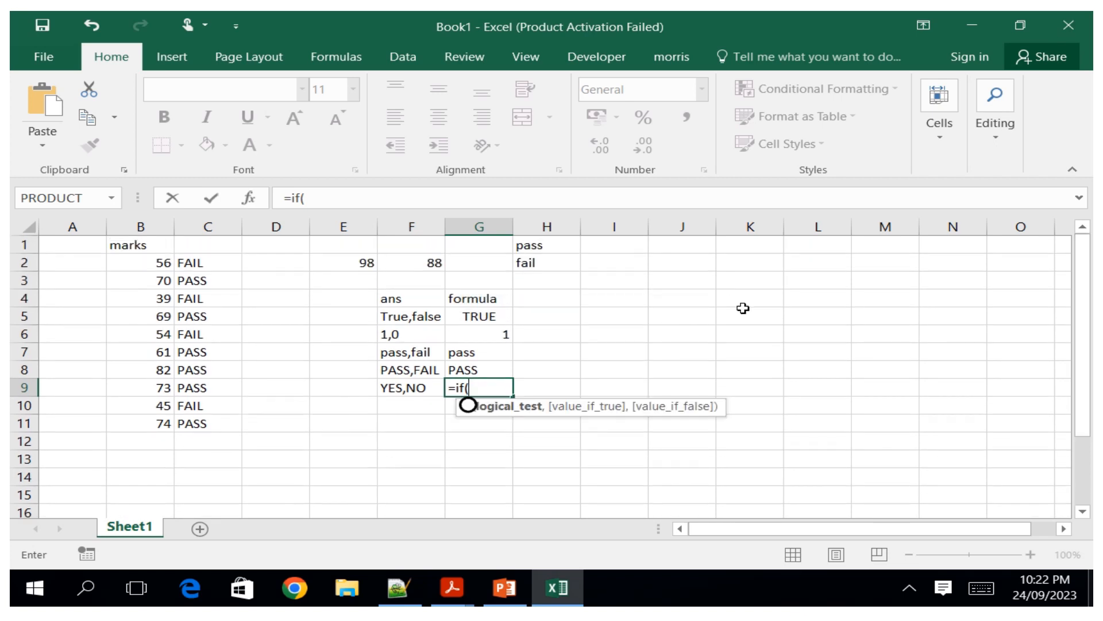
pyautogui.click(373, 262)
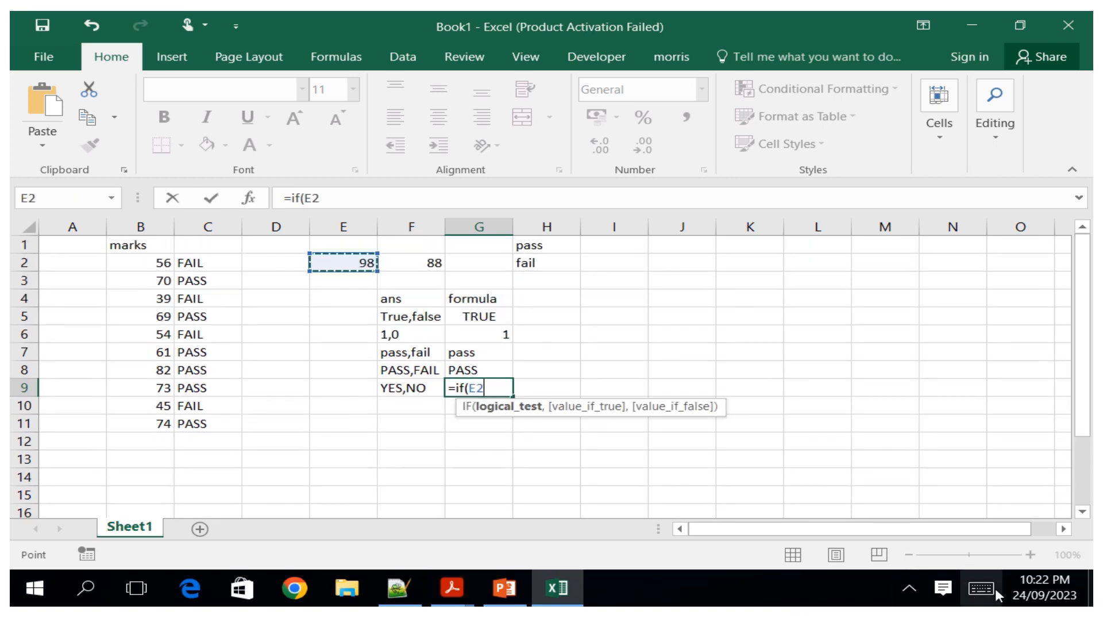
# Complete the G9 formula's test so it checks whether E2 is greater than F2.
pyautogui.click(971, 589)
pyautogui.click(81, 572)
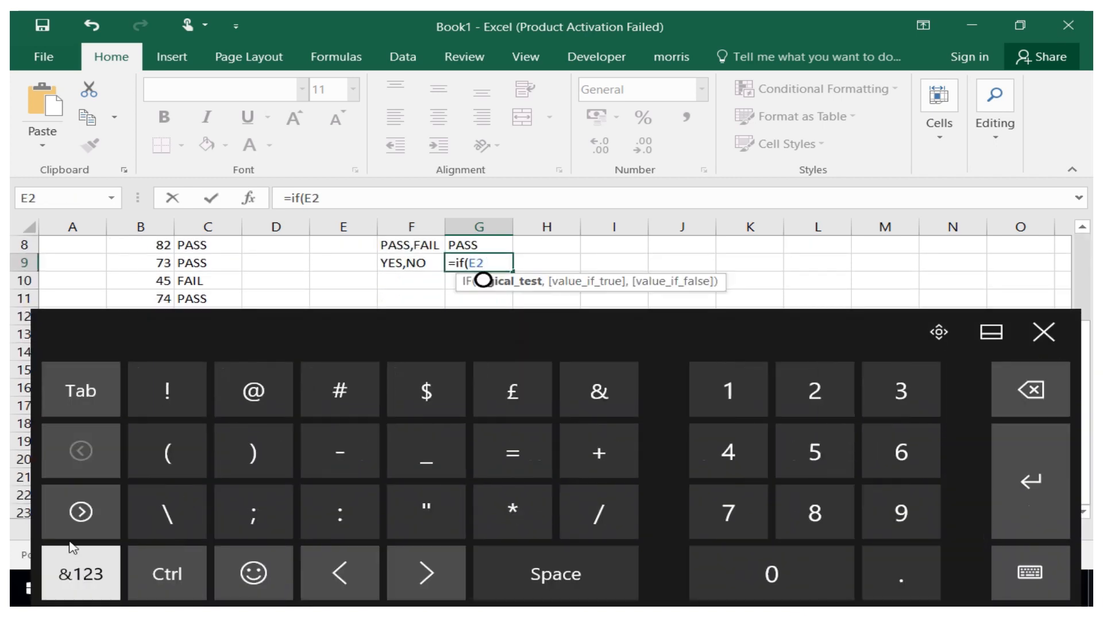
pyautogui.click(81, 512)
pyautogui.click(253, 453)
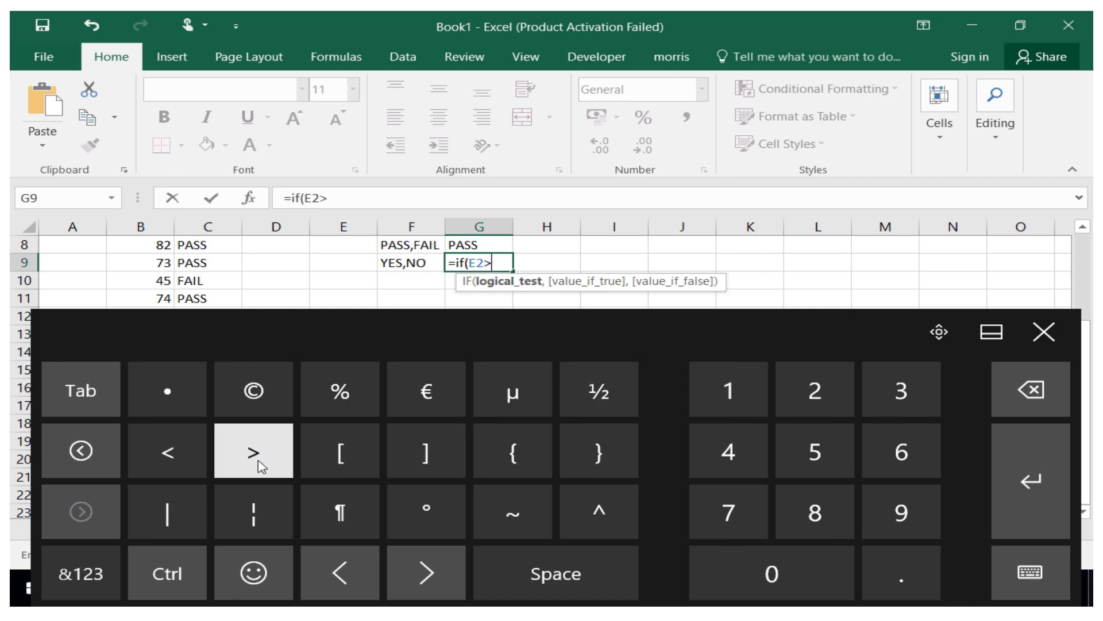
pyautogui.click(1044, 331)
pyautogui.moveTo(1083, 357); pyautogui.dragTo(1076, 212)
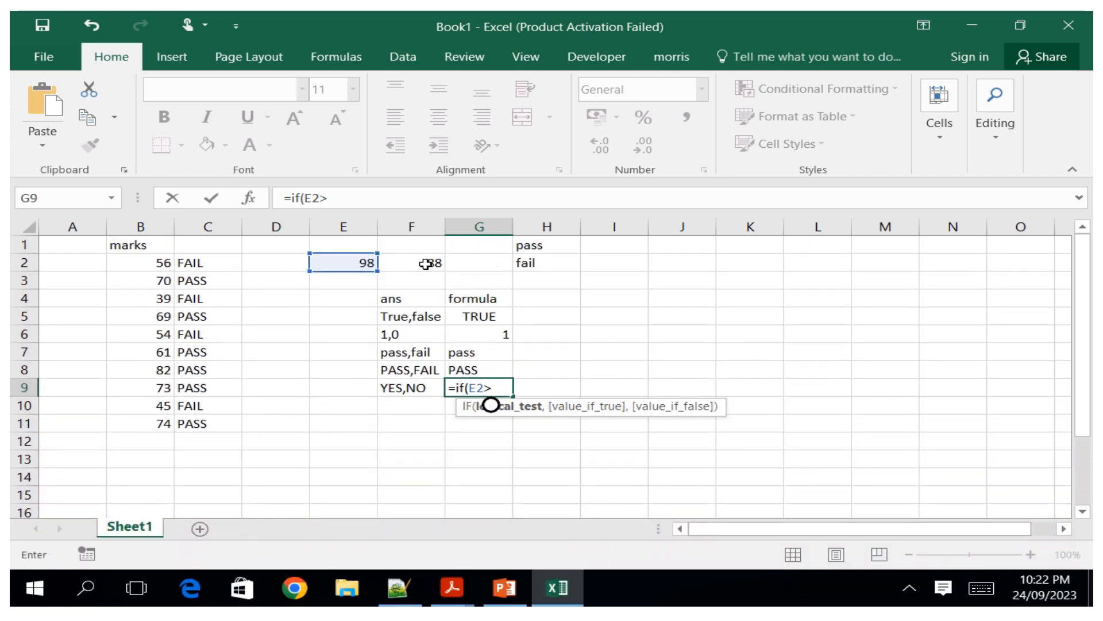
pyautogui.click(982, 587)
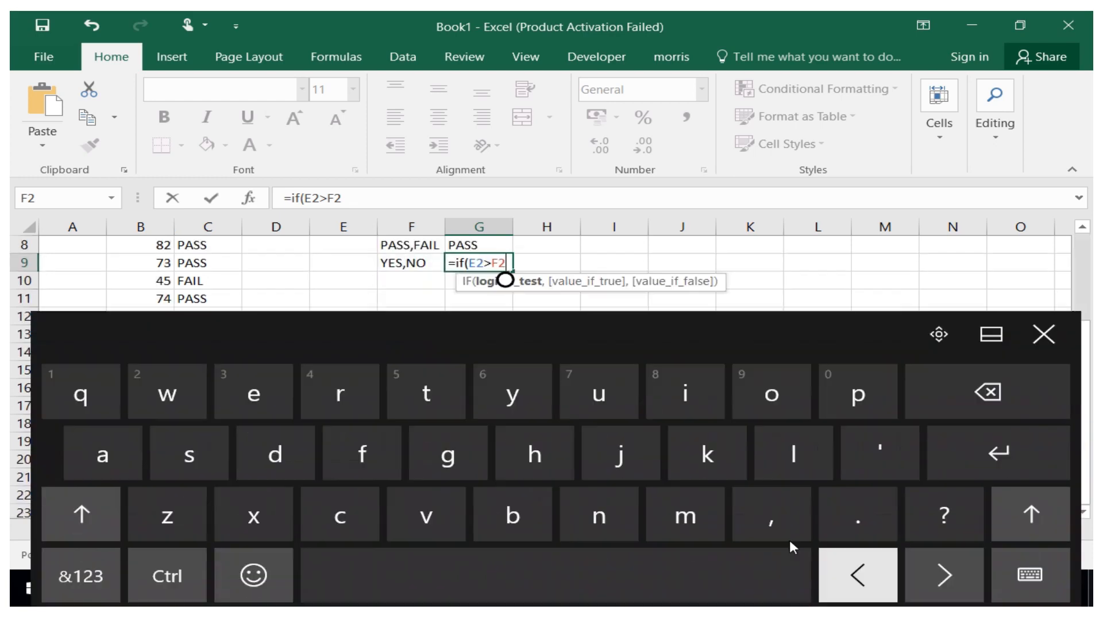
# Add "YES" as the value if true in the G9 IF formula, followed by a comma.
pyautogui.click(80, 573)
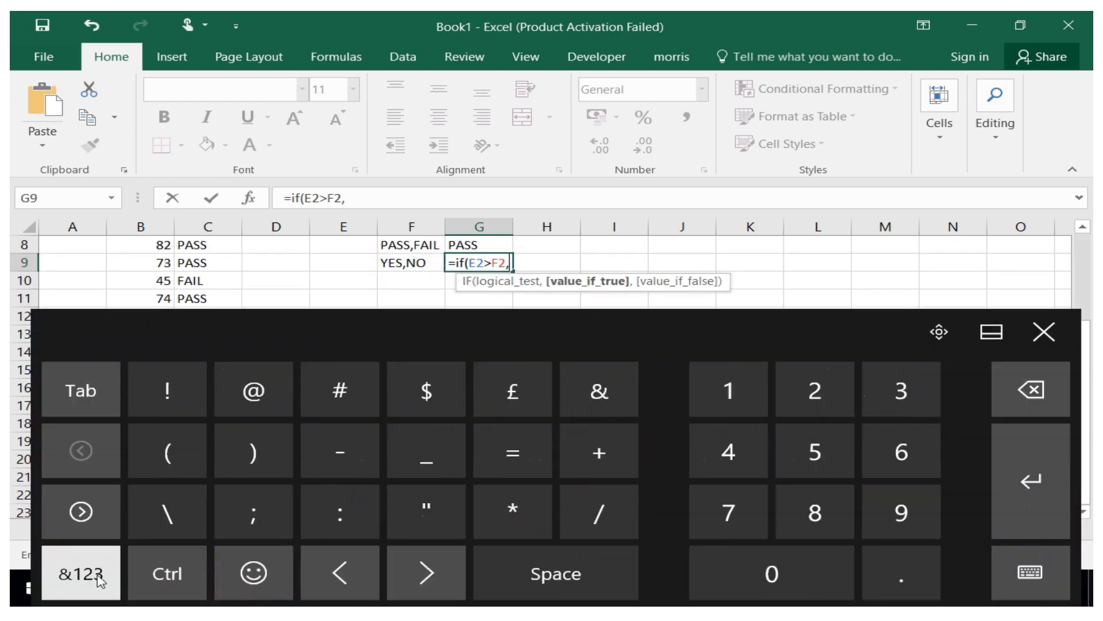
pyautogui.click(426, 508)
pyautogui.click(81, 572)
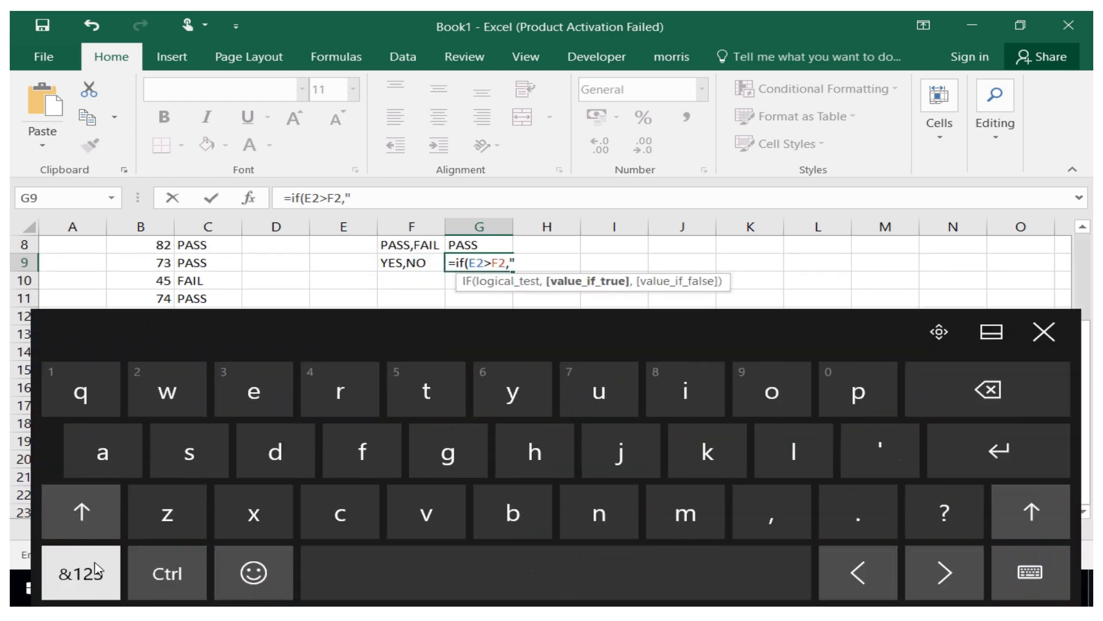
pyautogui.click(80, 512)
pyautogui.click(521, 396)
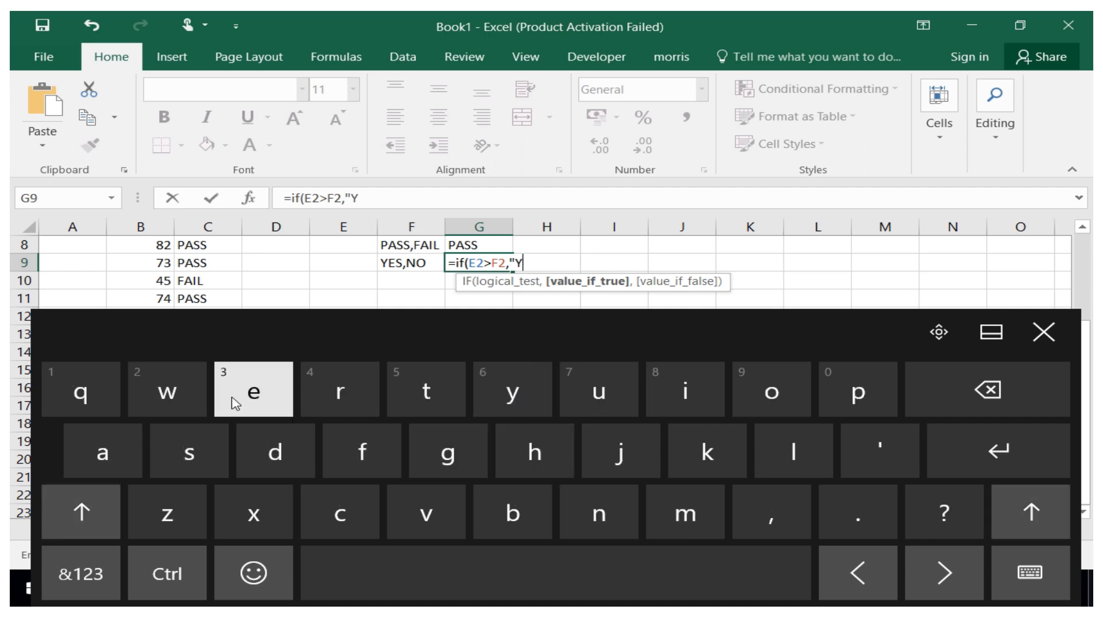
pyautogui.click(988, 394)
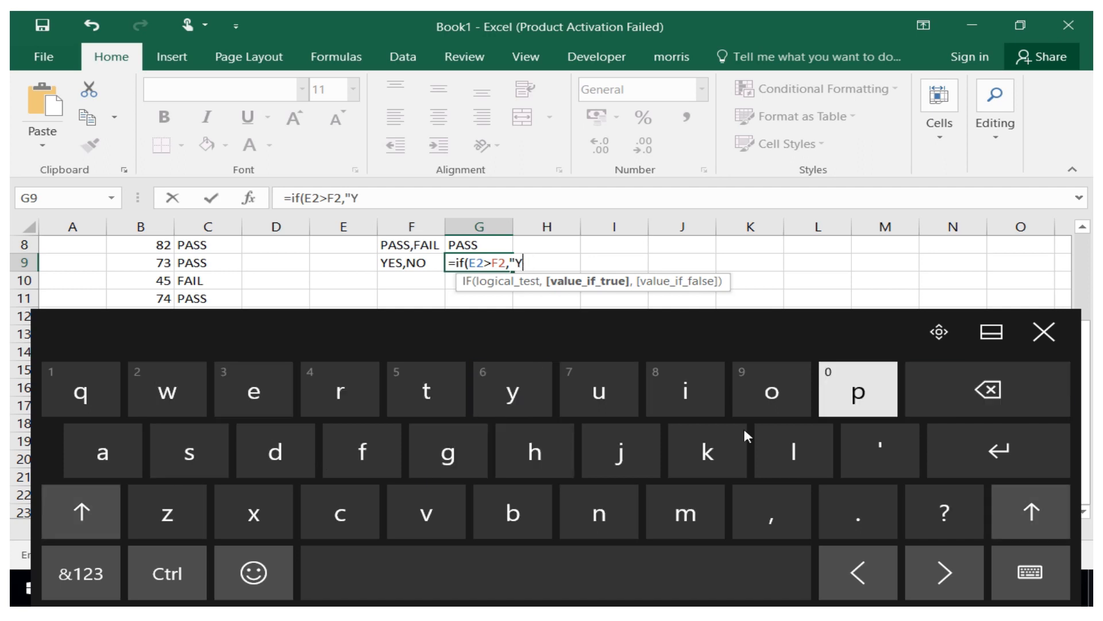
pyautogui.click(106, 508)
pyautogui.click(261, 402)
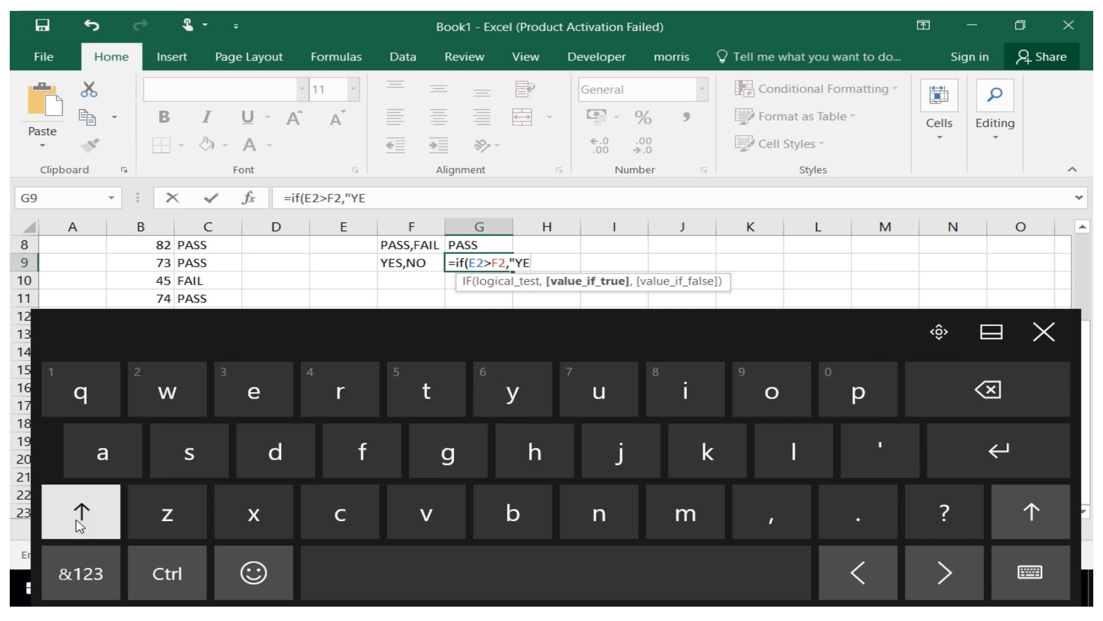
pyautogui.click(83, 506)
pyautogui.click(204, 480)
pyautogui.click(75, 571)
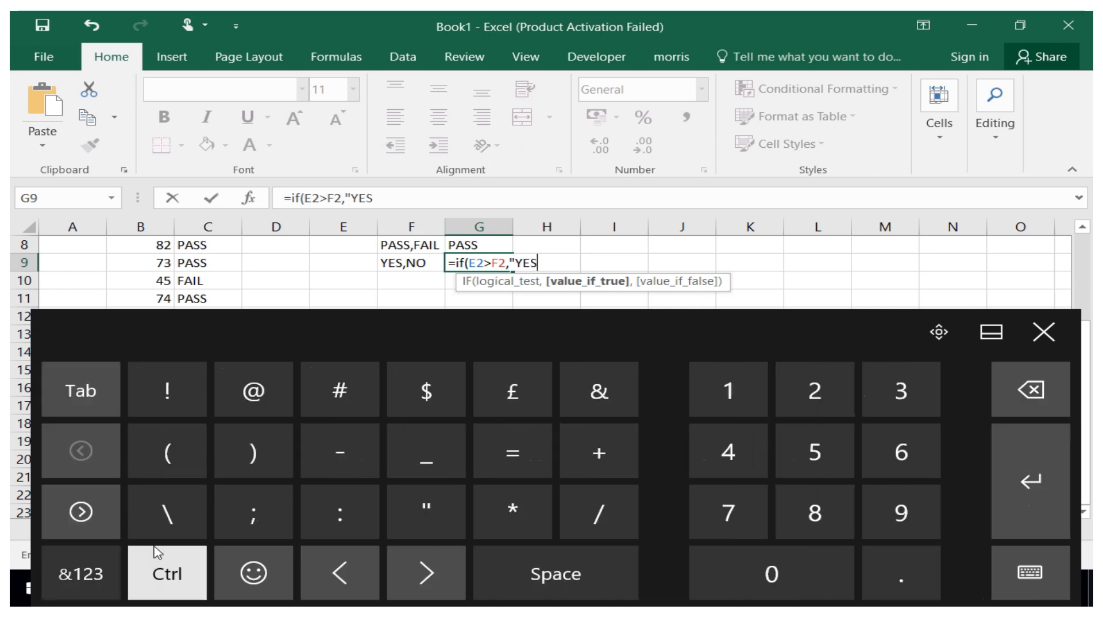
pyautogui.click(409, 518)
pyautogui.click(78, 572)
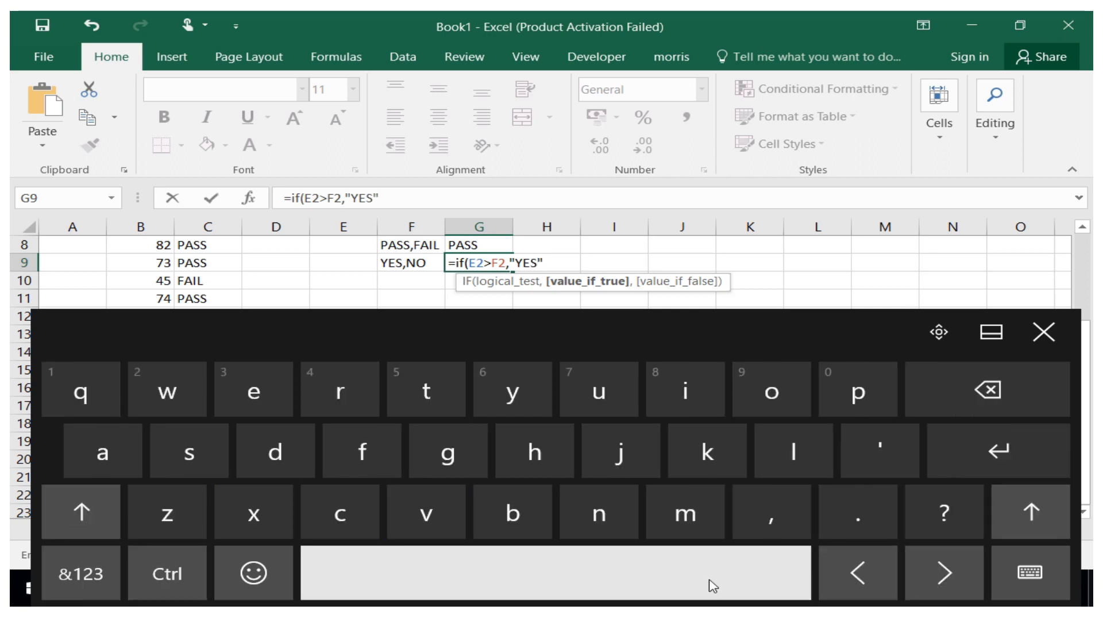
pyautogui.click(770, 513)
# Add "NO" as the value if false, close the parenthesis and enter the G9 formula.
pyautogui.click(78, 572)
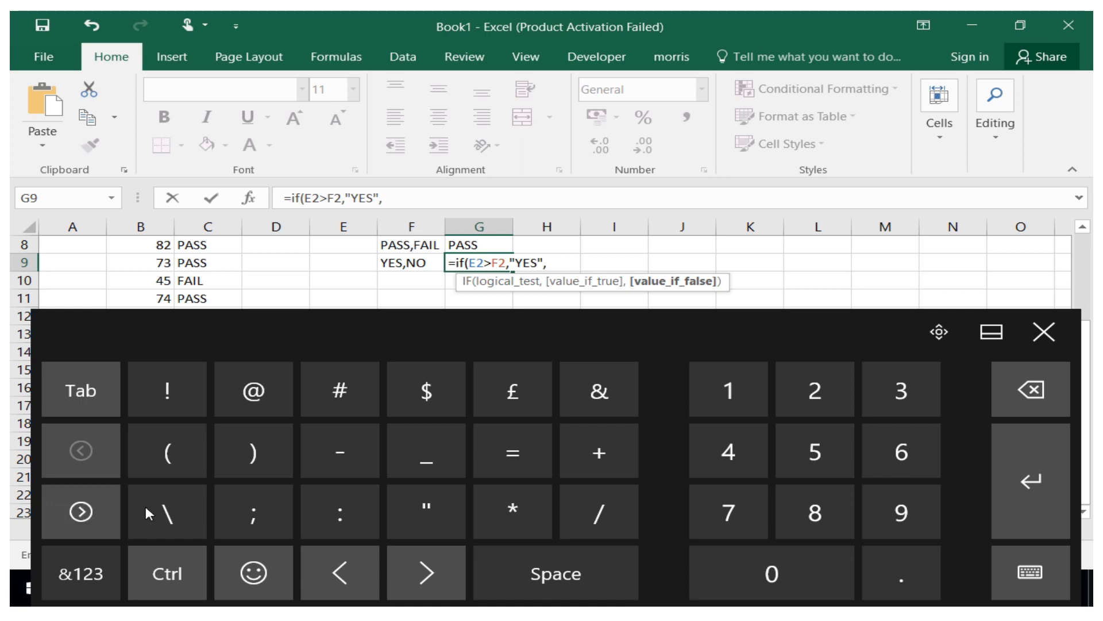
pyautogui.click(410, 517)
pyautogui.click(78, 572)
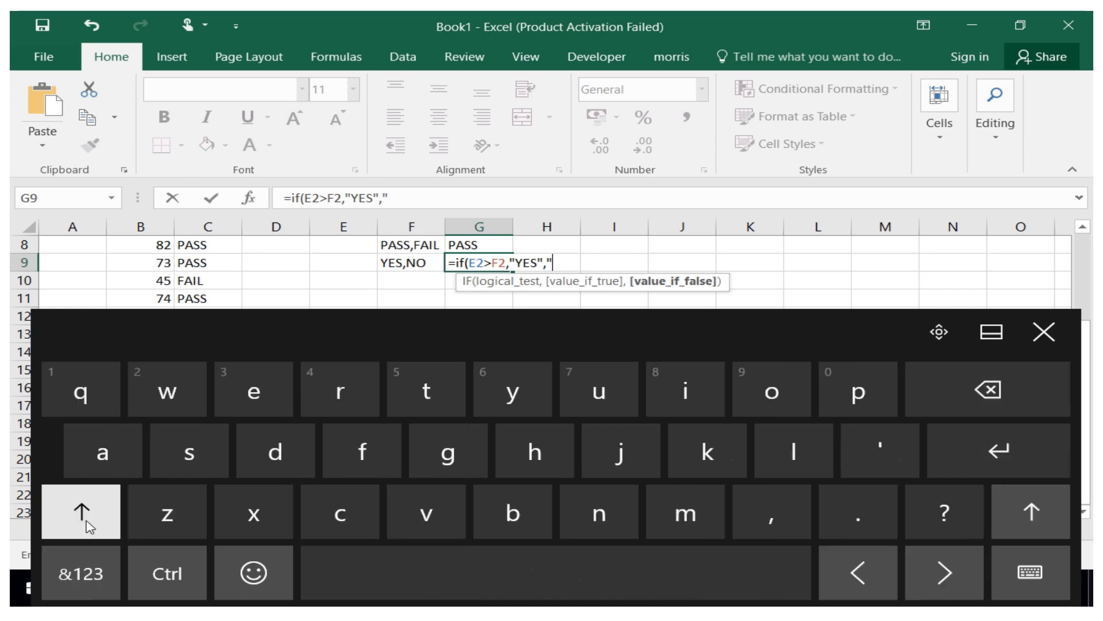
pyautogui.click(81, 511)
pyautogui.click(598, 511)
pyautogui.click(80, 511)
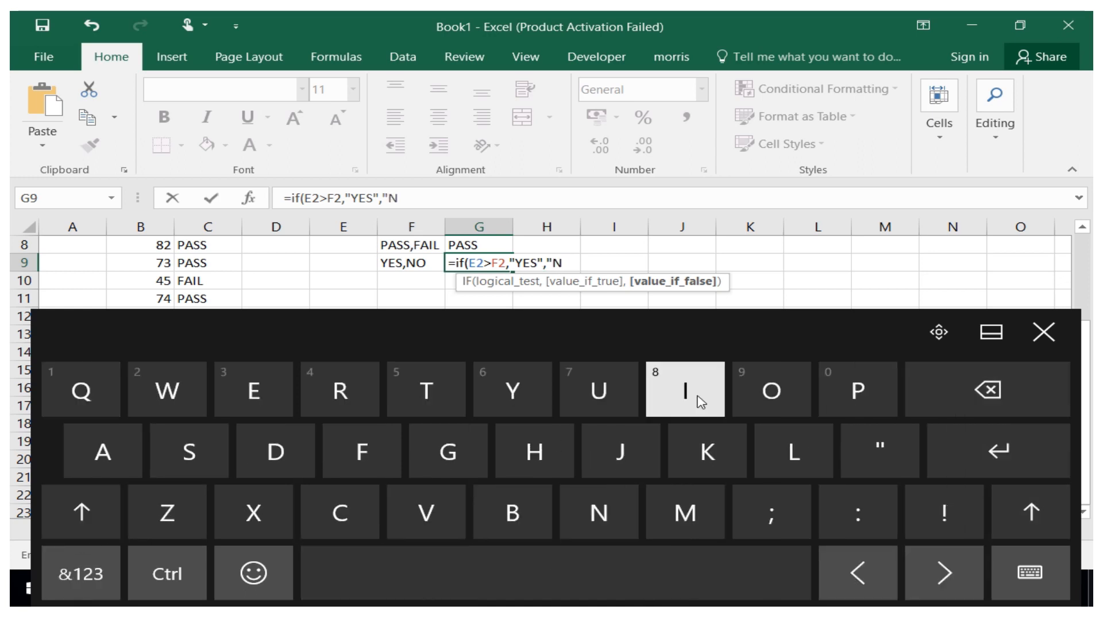
pyautogui.click(770, 399)
pyautogui.click(80, 572)
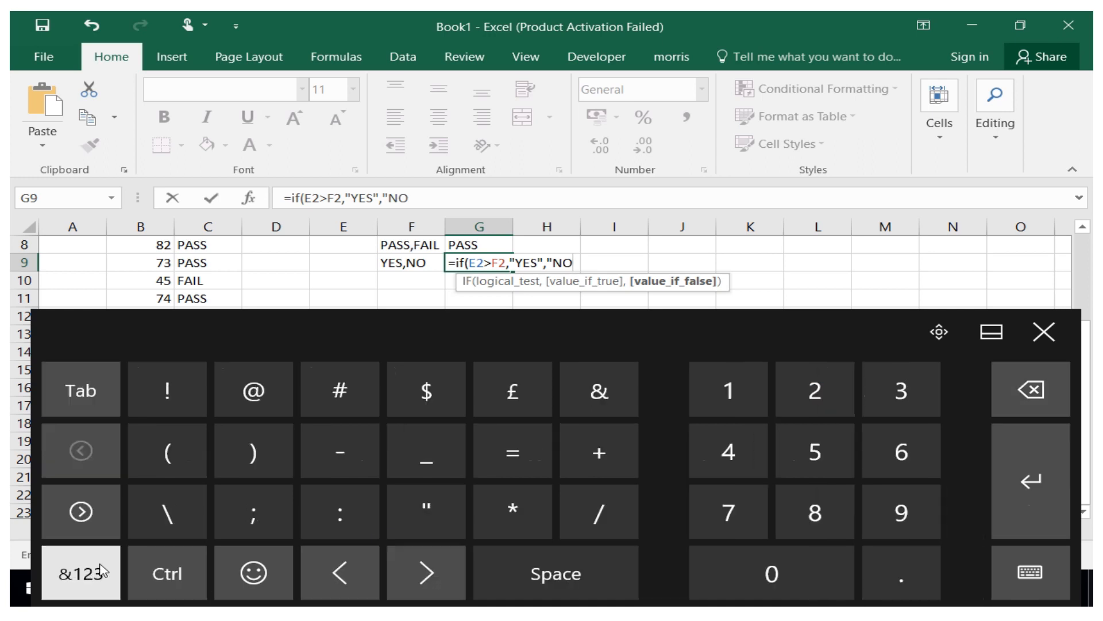
pyautogui.click(417, 513)
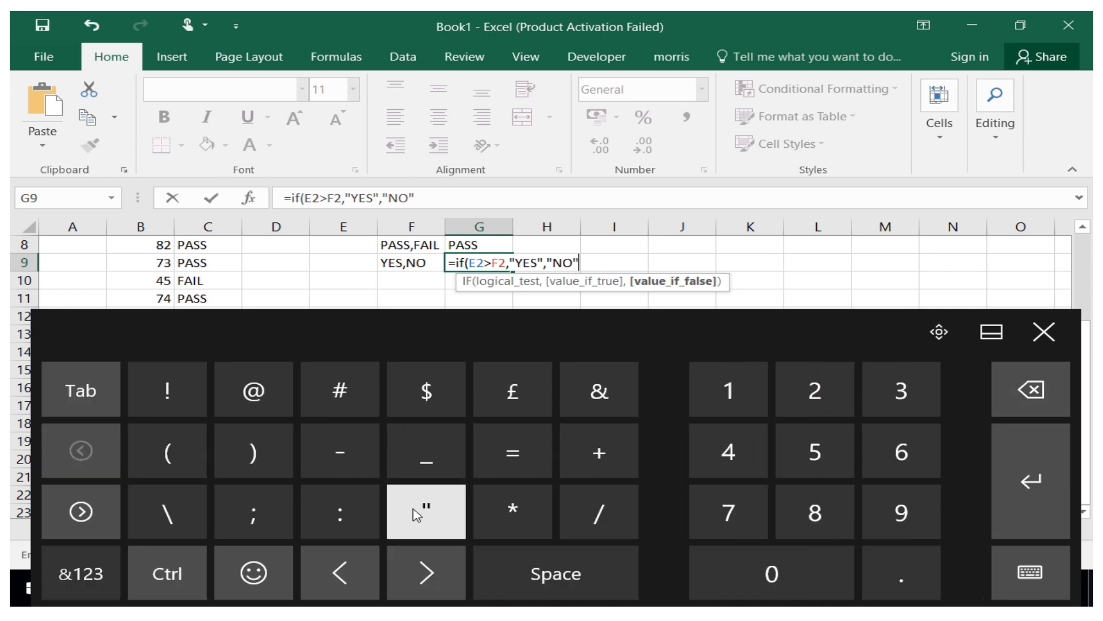
pyautogui.click(63, 572)
pyautogui.click(63, 571)
pyautogui.click(244, 454)
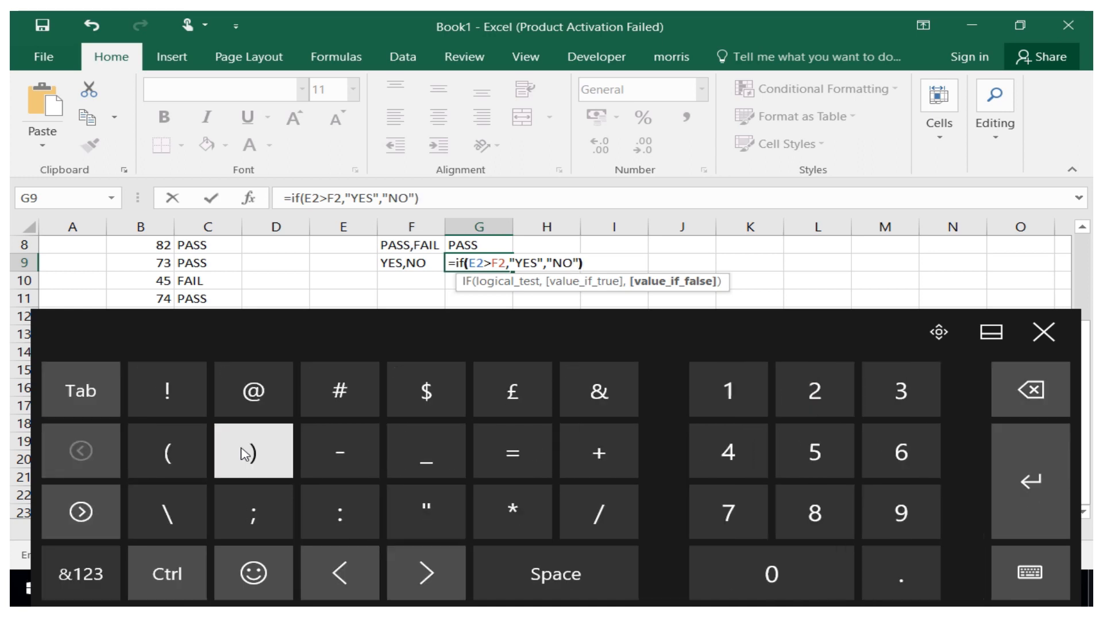
pyautogui.click(1043, 511)
pyautogui.press('Return')
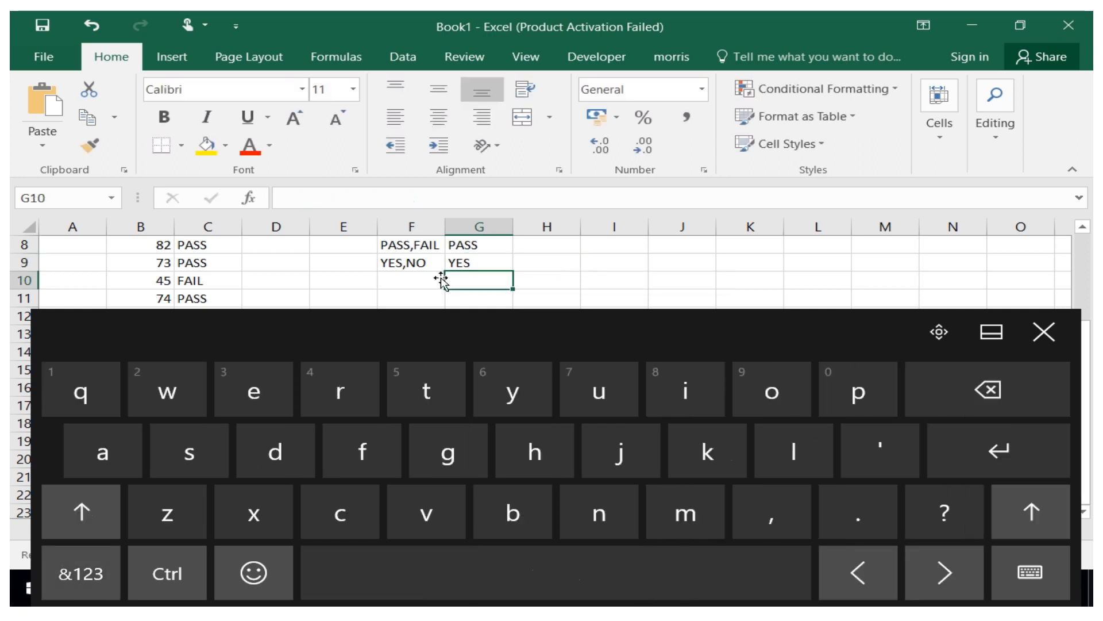
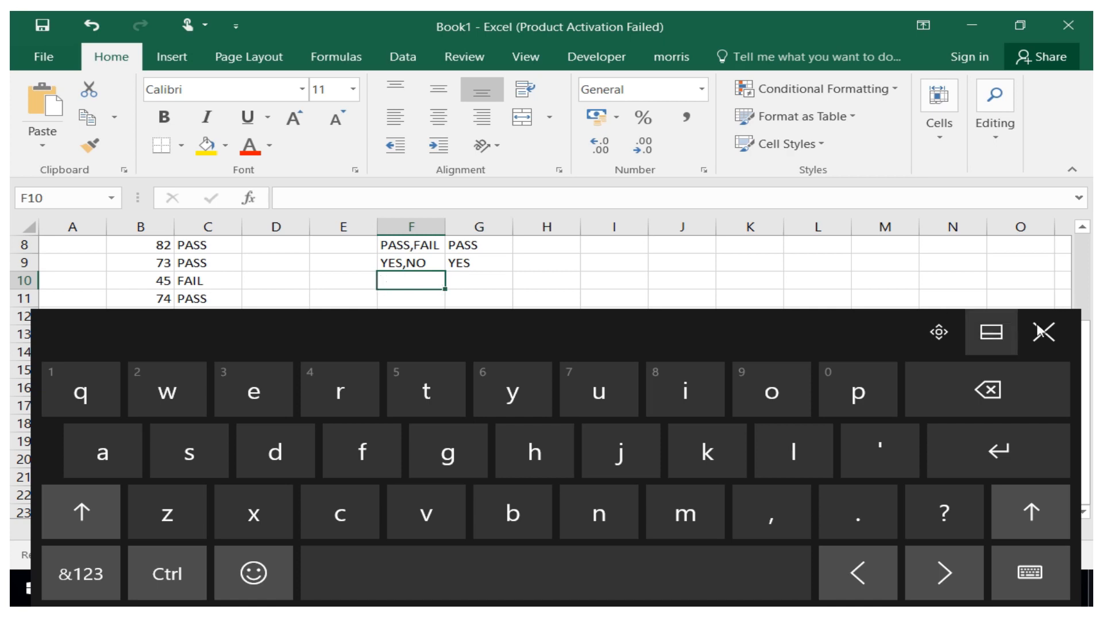
# Enter the label E2+F2,0 in cell F10.
pyautogui.click(1056, 344)
pyautogui.moveTo(1086, 374); pyautogui.dragTo(1074, 288)
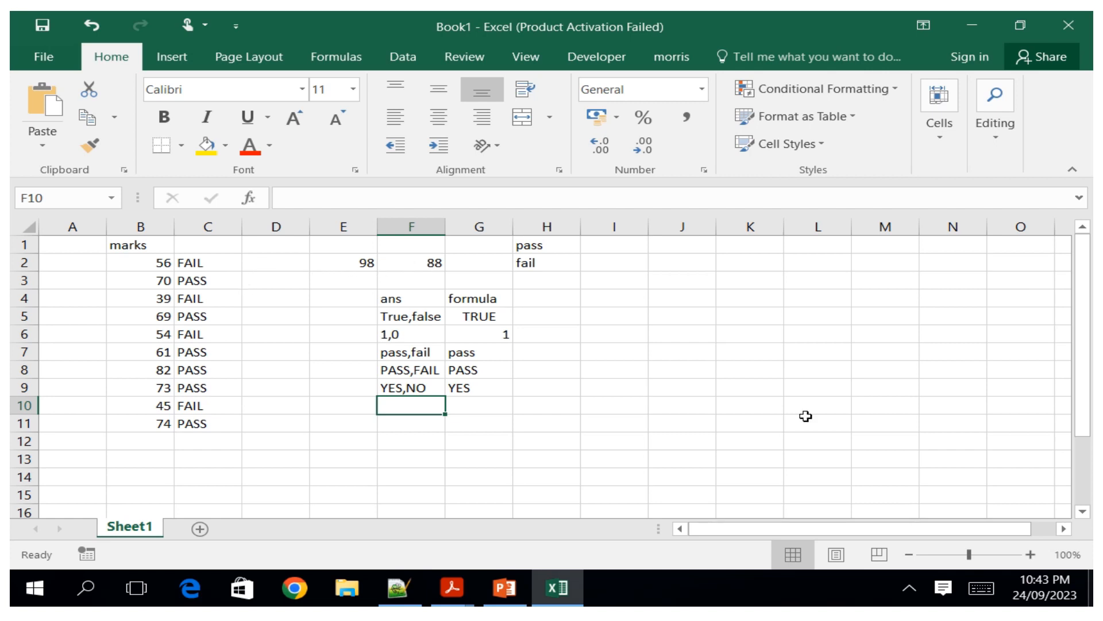
pyautogui.click(976, 589)
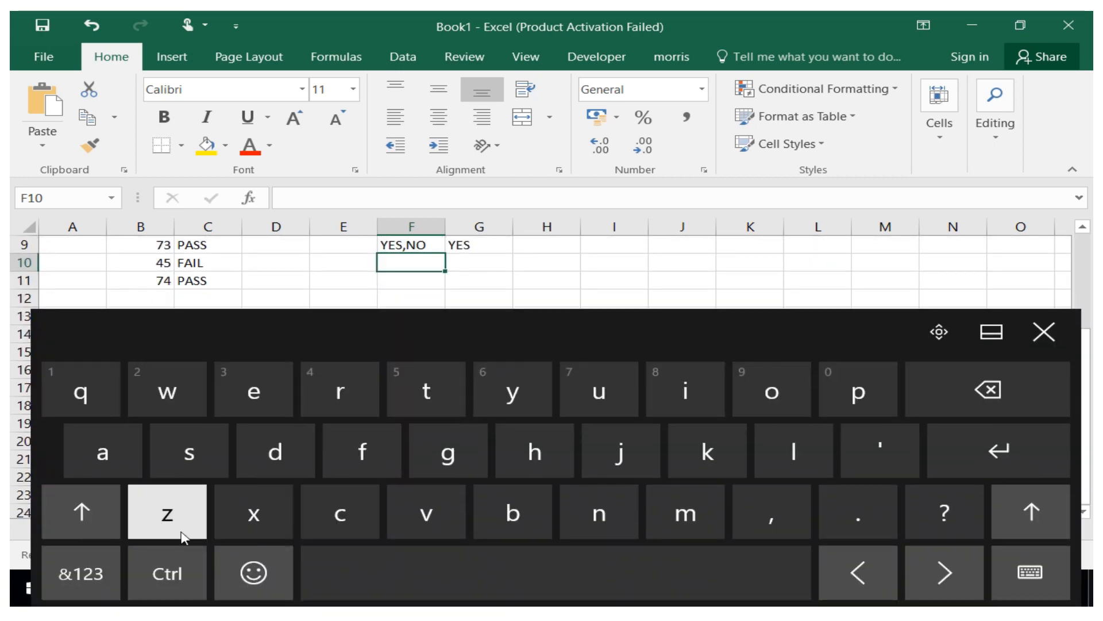
pyautogui.click(81, 511)
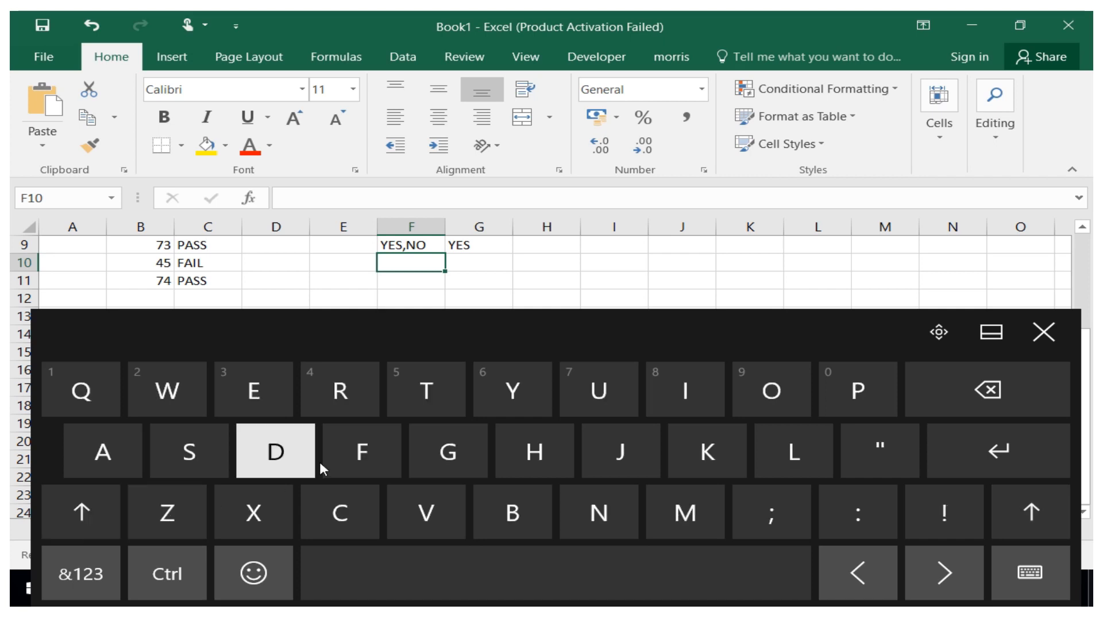
pyautogui.click(270, 399)
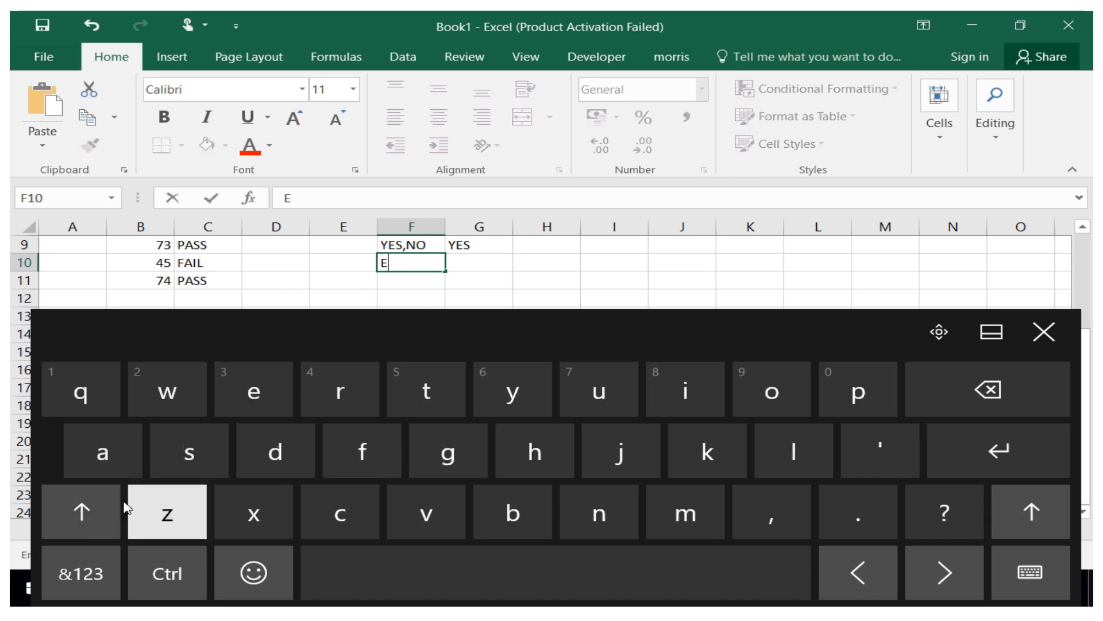
pyautogui.click(80, 575)
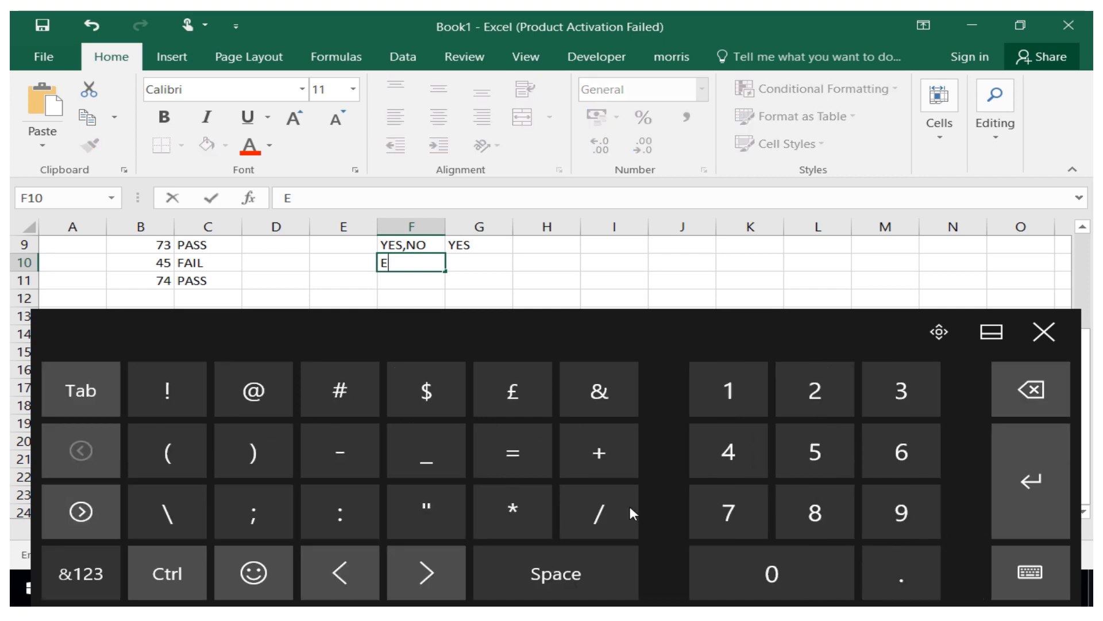
pyautogui.click(807, 405)
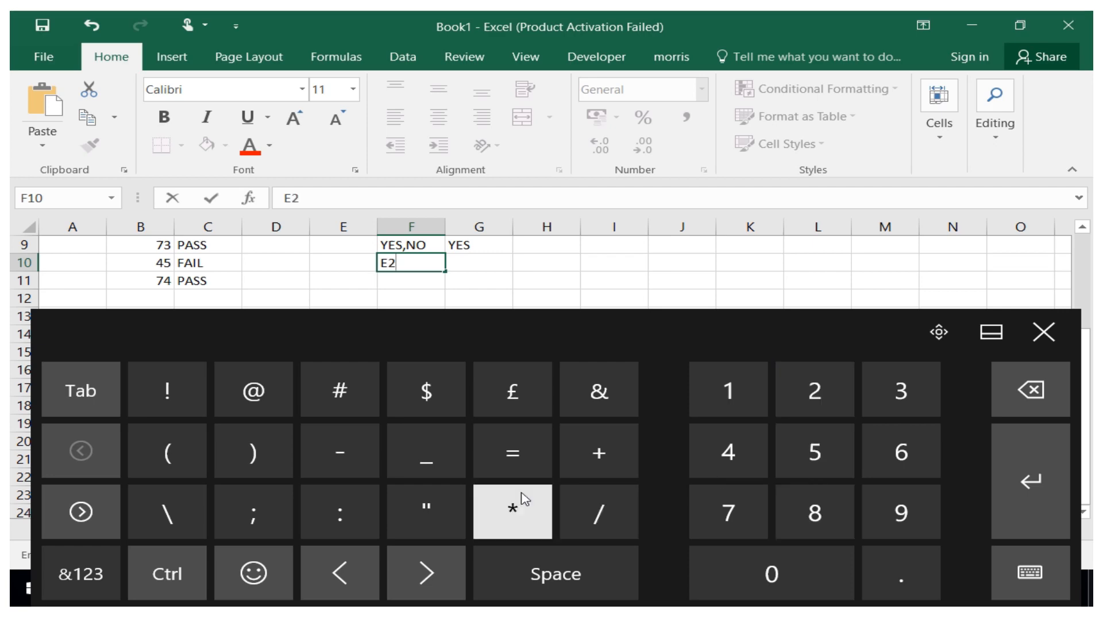
pyautogui.click(600, 452)
pyautogui.click(81, 574)
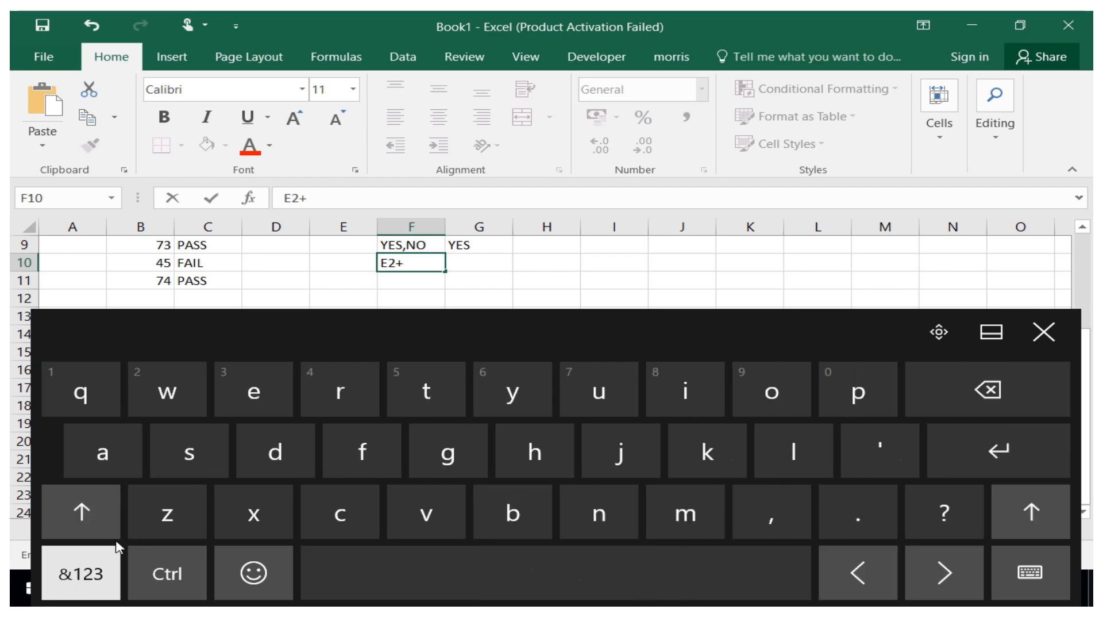
pyautogui.click(94, 509)
pyautogui.click(362, 452)
pyautogui.click(80, 574)
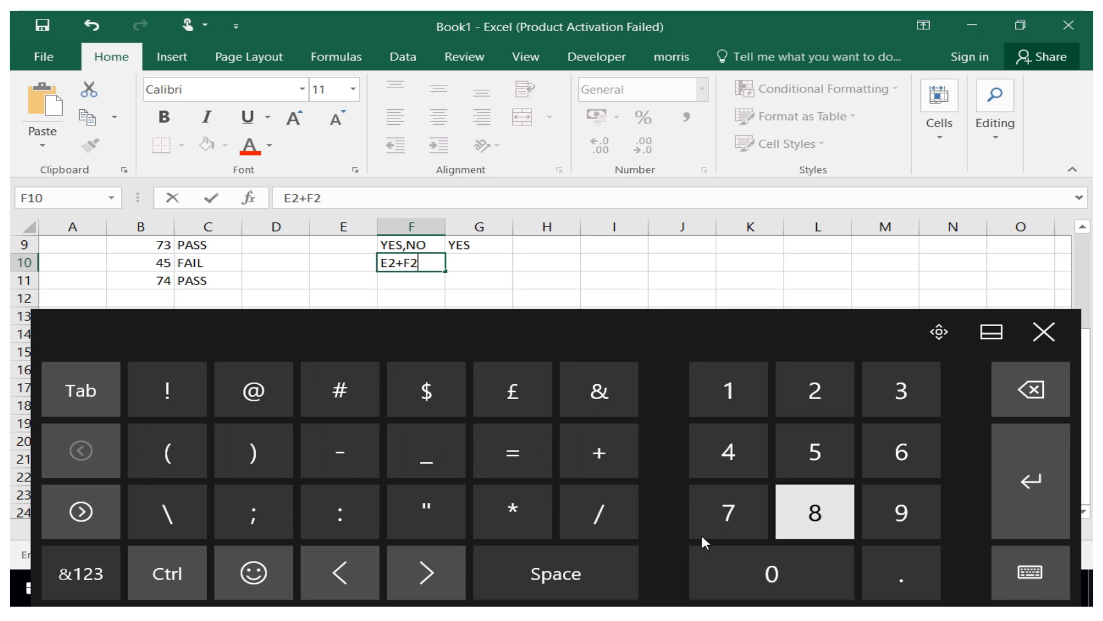
pyautogui.click(69, 584)
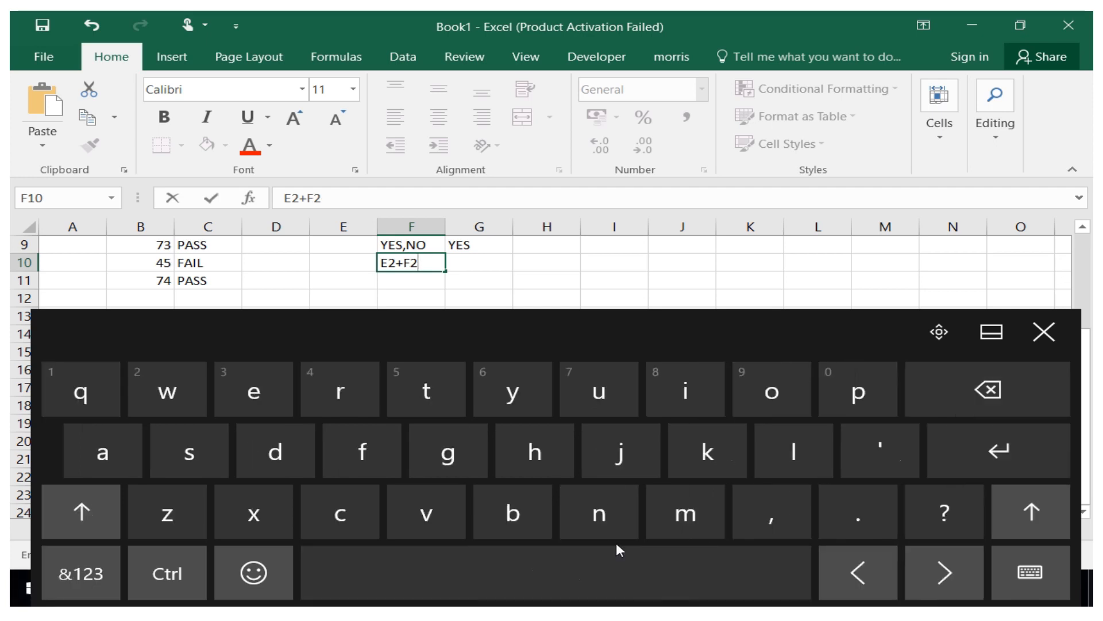
pyautogui.click(772, 511)
pyautogui.click(75, 600)
pyautogui.click(772, 573)
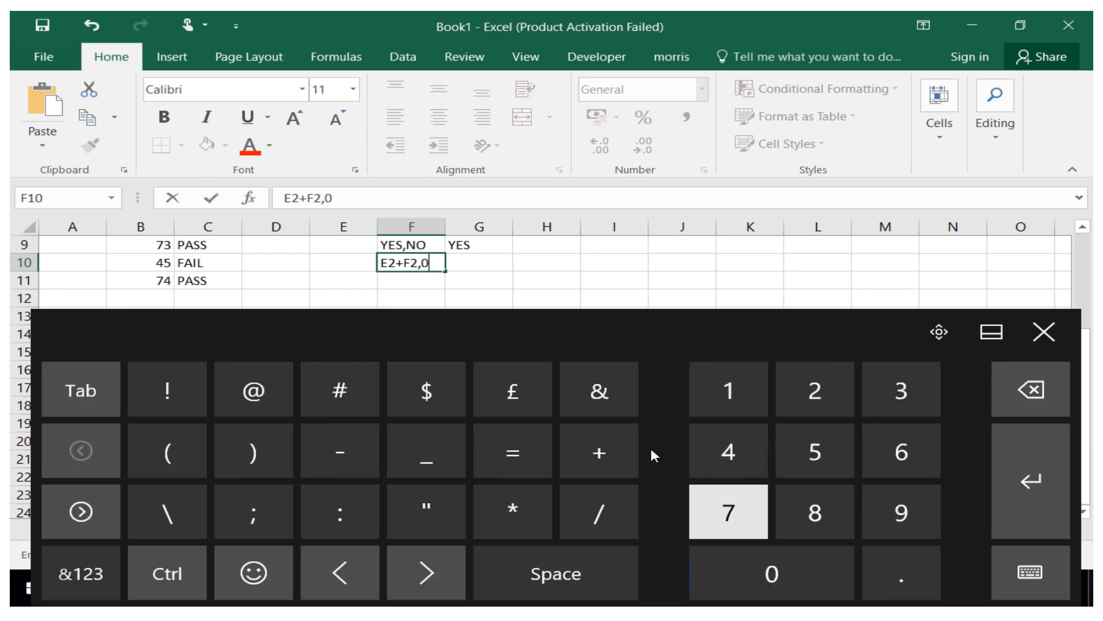
pyautogui.click(477, 262)
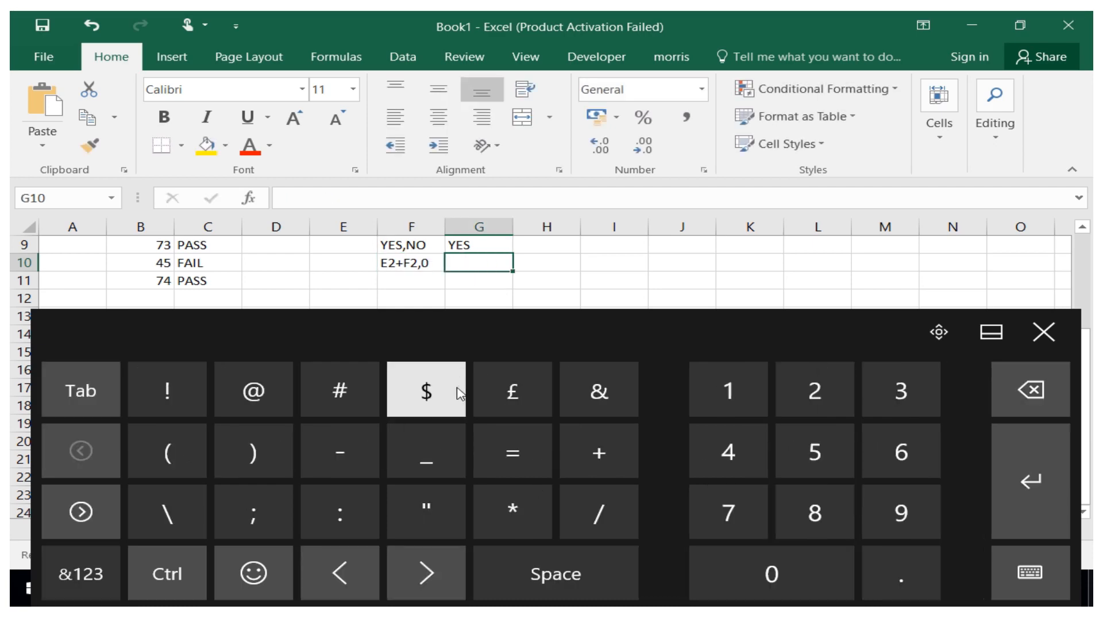
# Enter the text if( in cell G10.
pyautogui.click(81, 573)
pyautogui.click(685, 391)
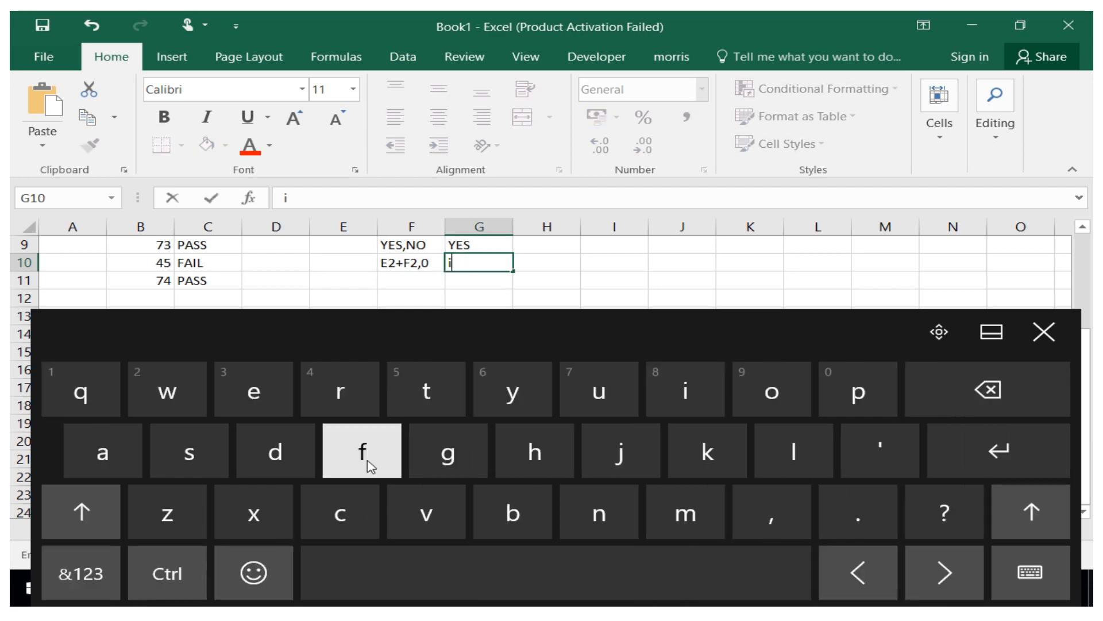
pyautogui.click(84, 577)
pyautogui.click(167, 451)
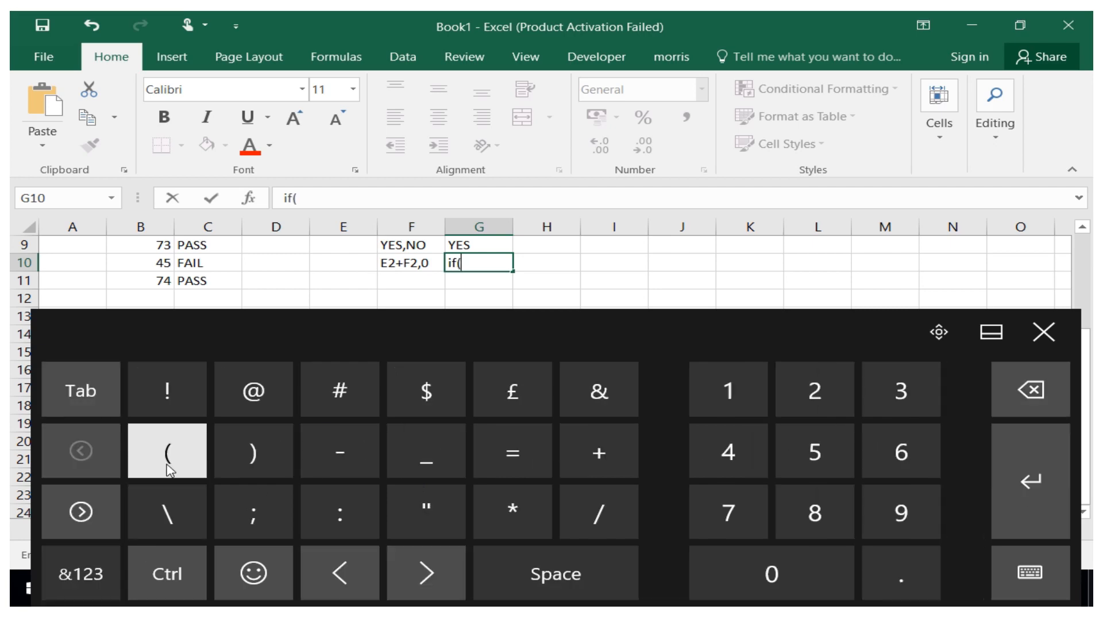
pyautogui.click(1050, 341)
pyautogui.moveTo(1082, 353); pyautogui.dragTo(1069, 254)
pyautogui.click(351, 267)
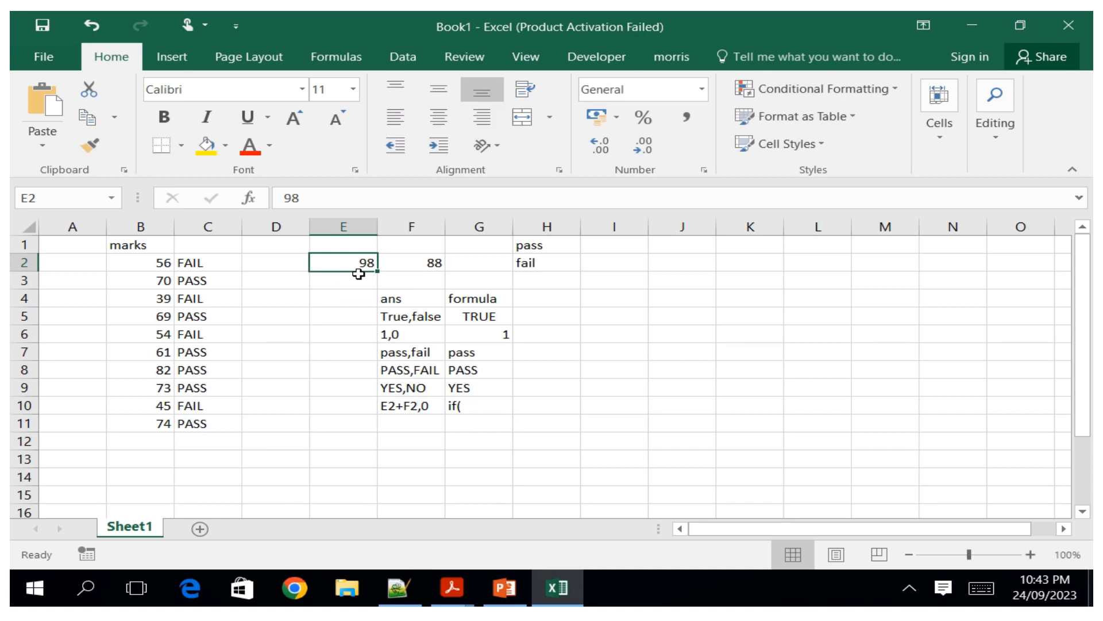
pyautogui.click(482, 403)
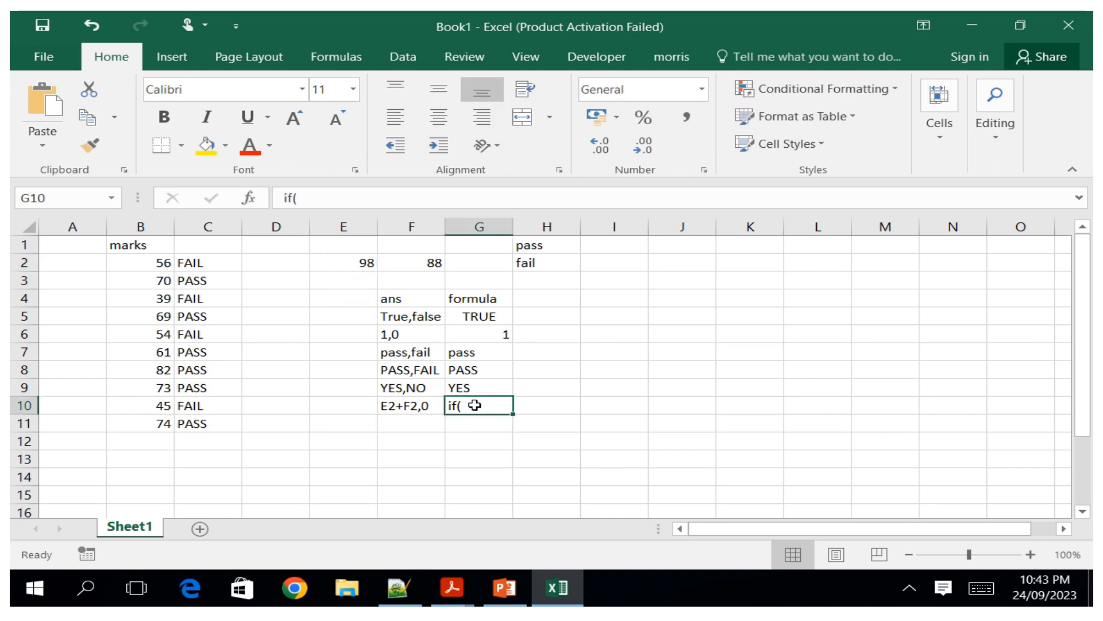
pyautogui.click(366, 262)
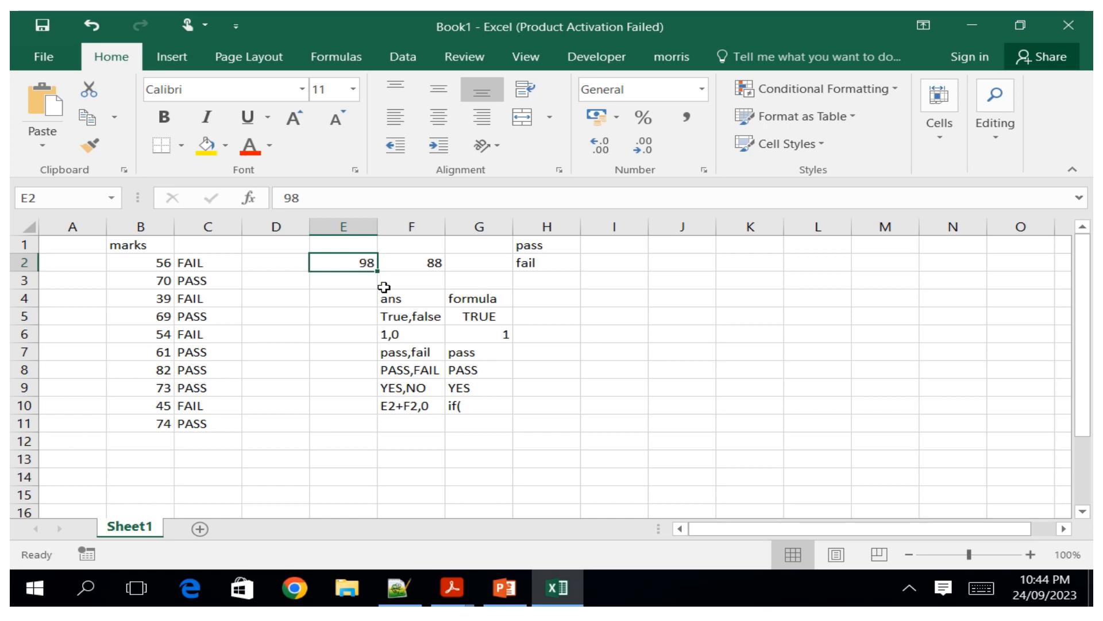
pyautogui.click(460, 409)
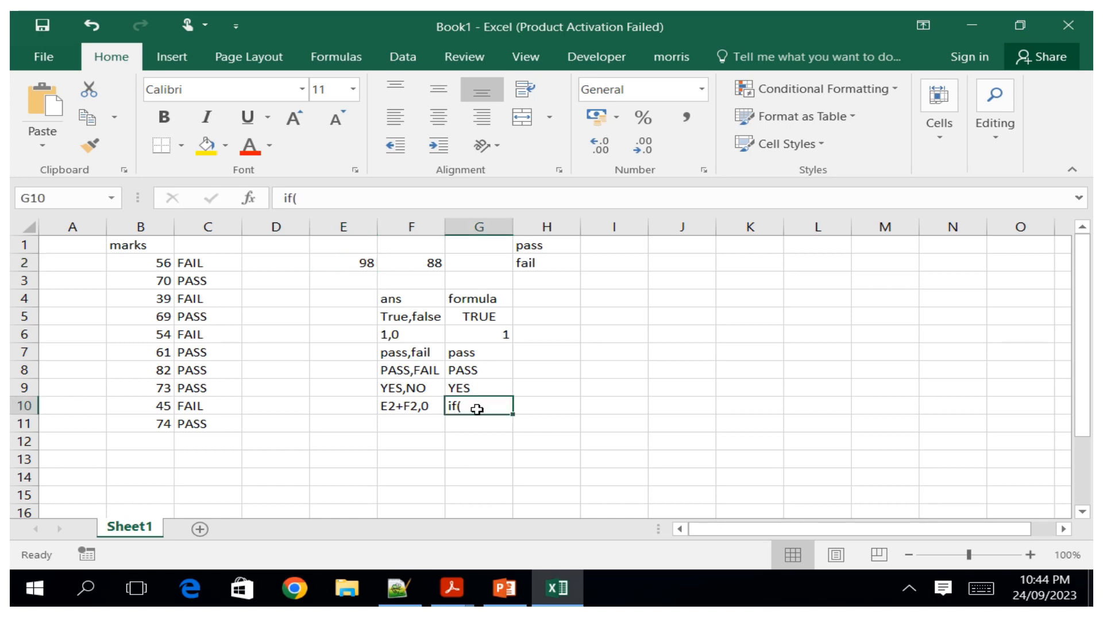
# Add an equals sign before if( in cell G10 to turn it into a formula.
pyautogui.click(984, 597)
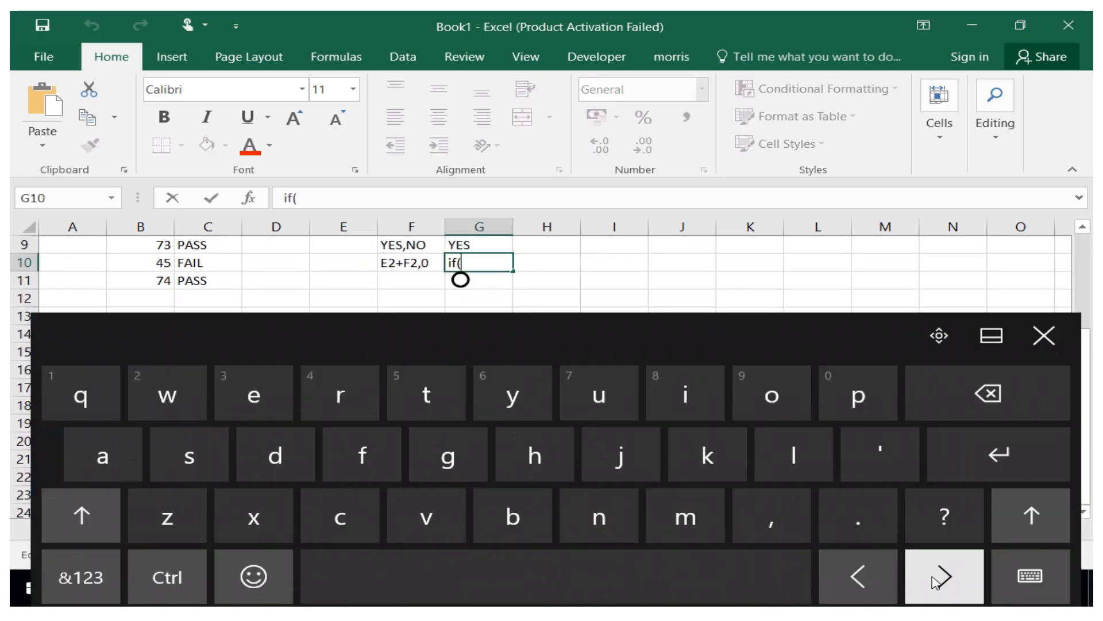
pyautogui.click(854, 575)
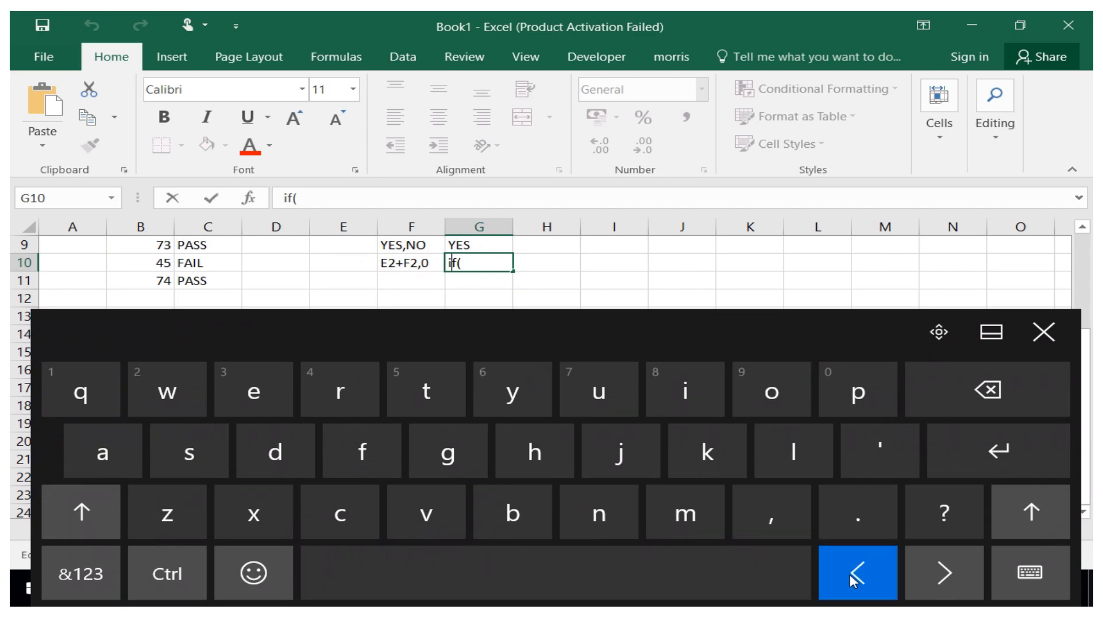
pyautogui.click(112, 577)
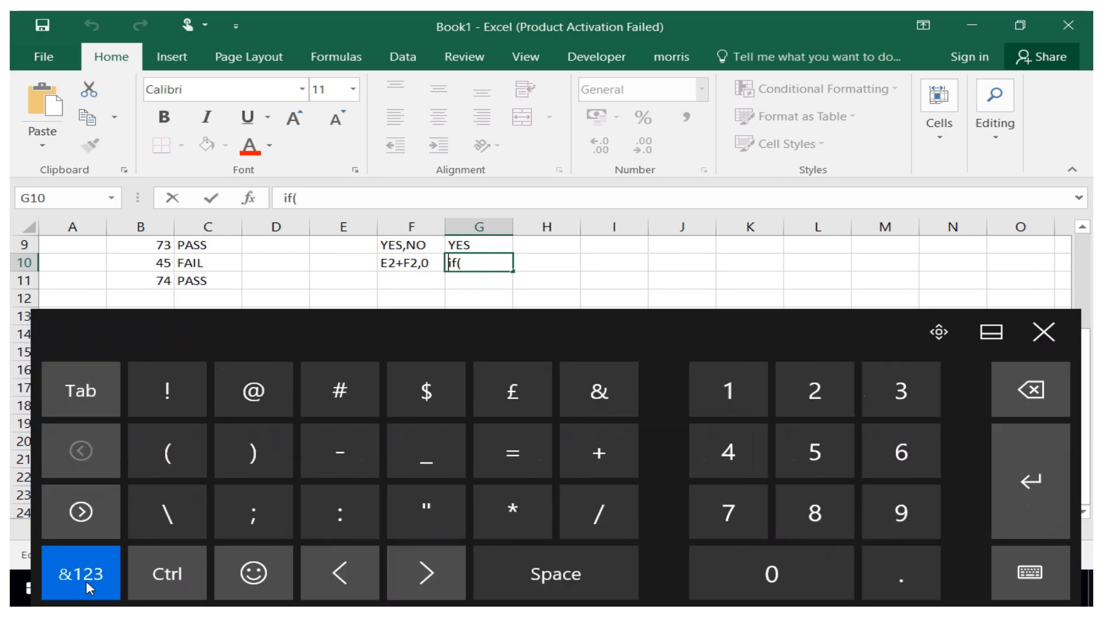
pyautogui.click(511, 463)
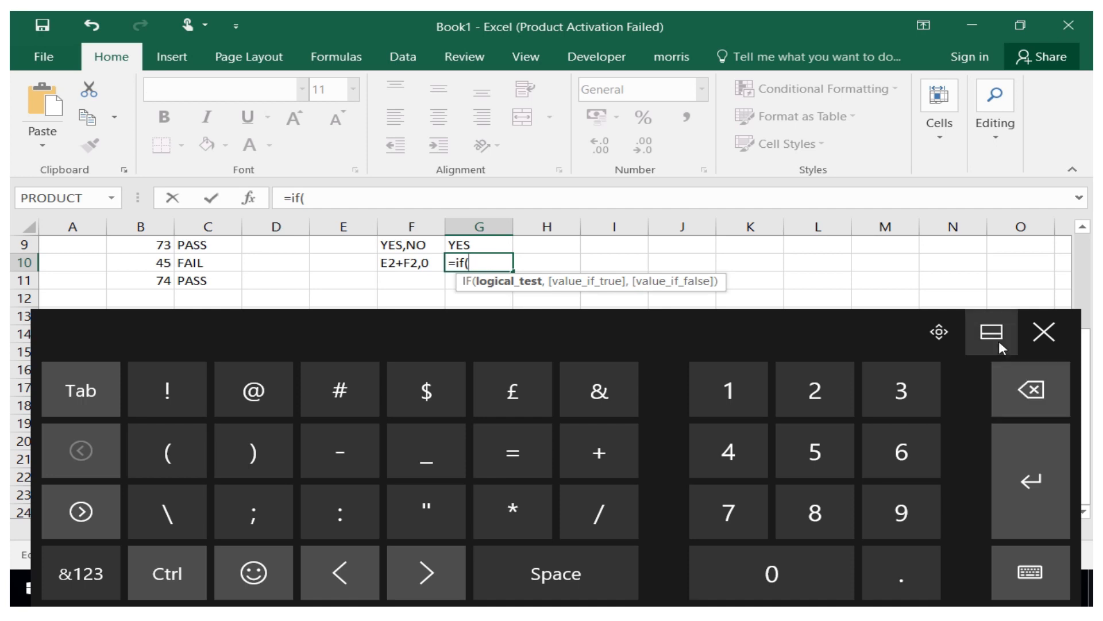
# Build the logical test E2>F2 in the G10 IF formula by referencing E2 and F2.
pyautogui.click(1032, 337)
pyautogui.moveTo(1079, 393); pyautogui.dragTo(1078, 312)
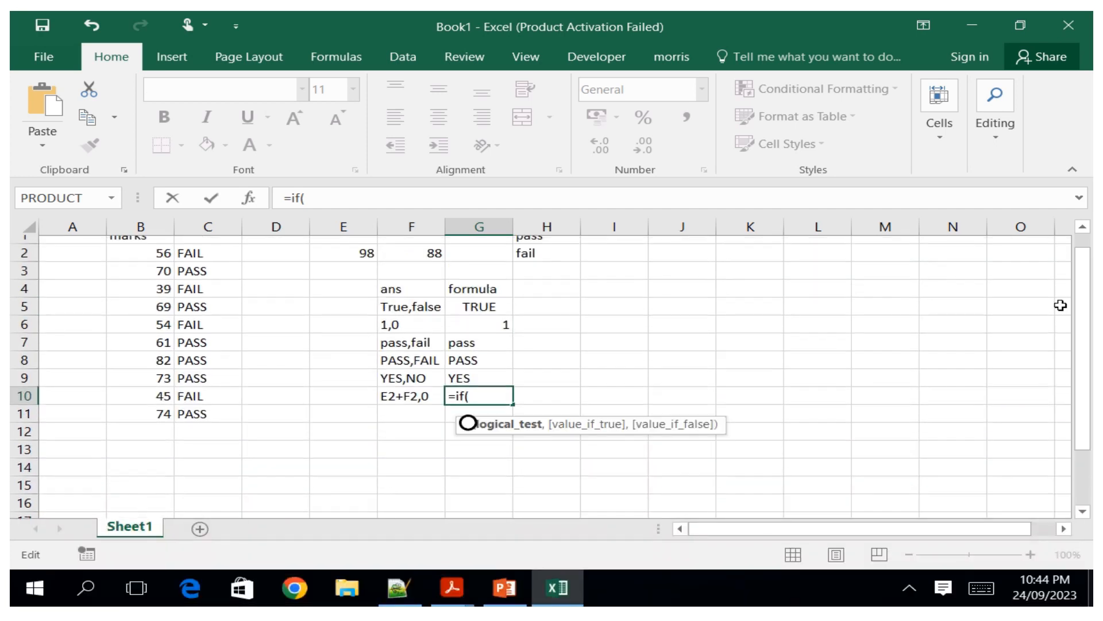
pyautogui.click(362, 241)
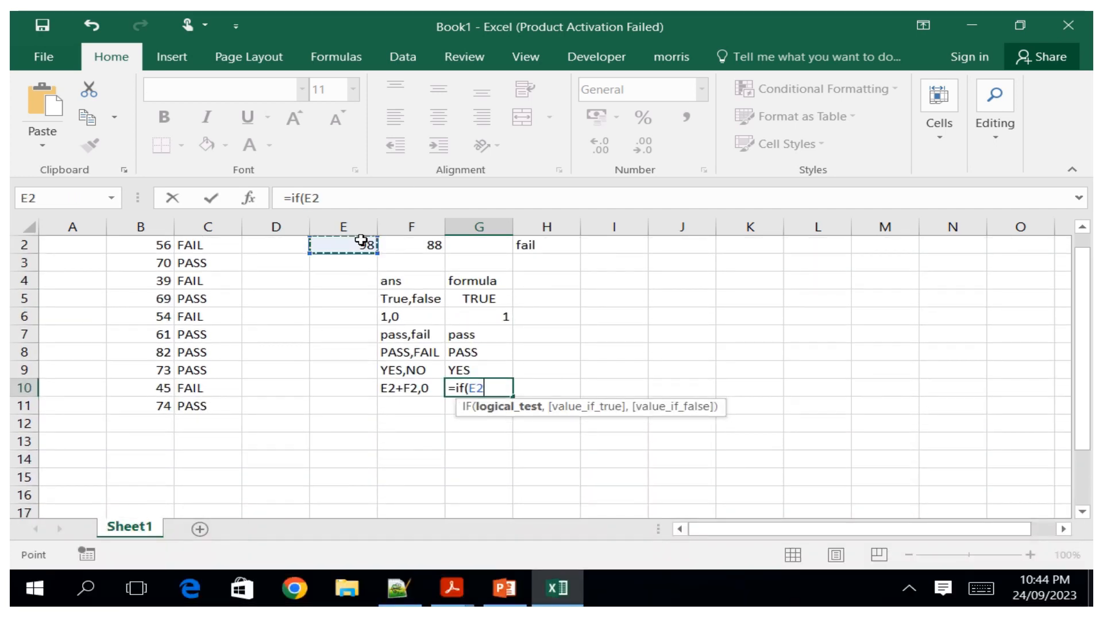
pyautogui.click(981, 588)
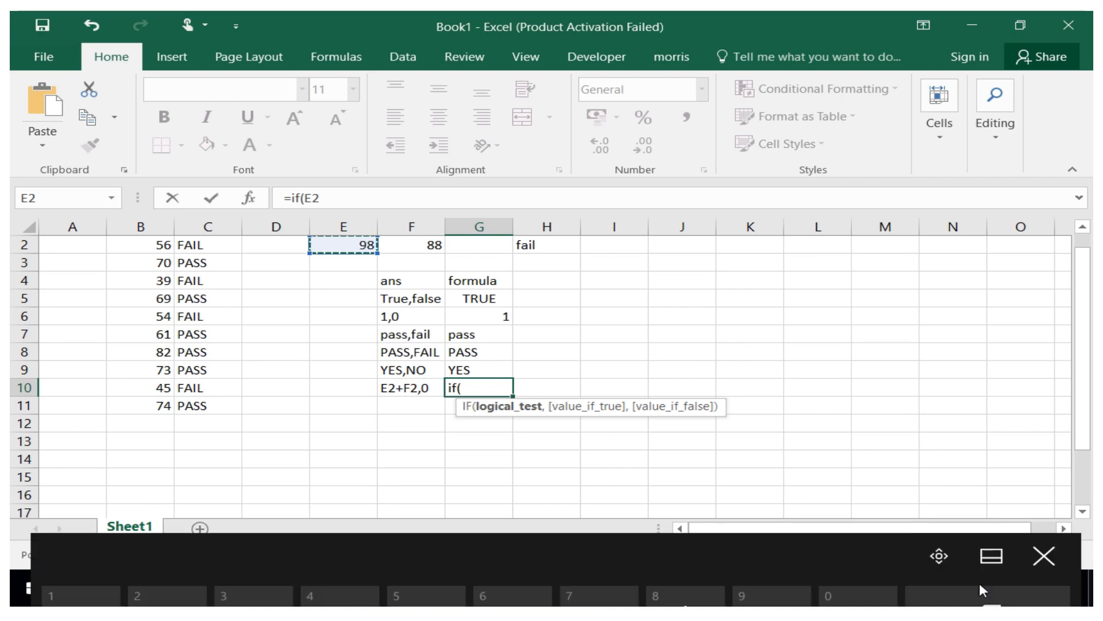
pyautogui.click(70, 584)
pyautogui.click(81, 512)
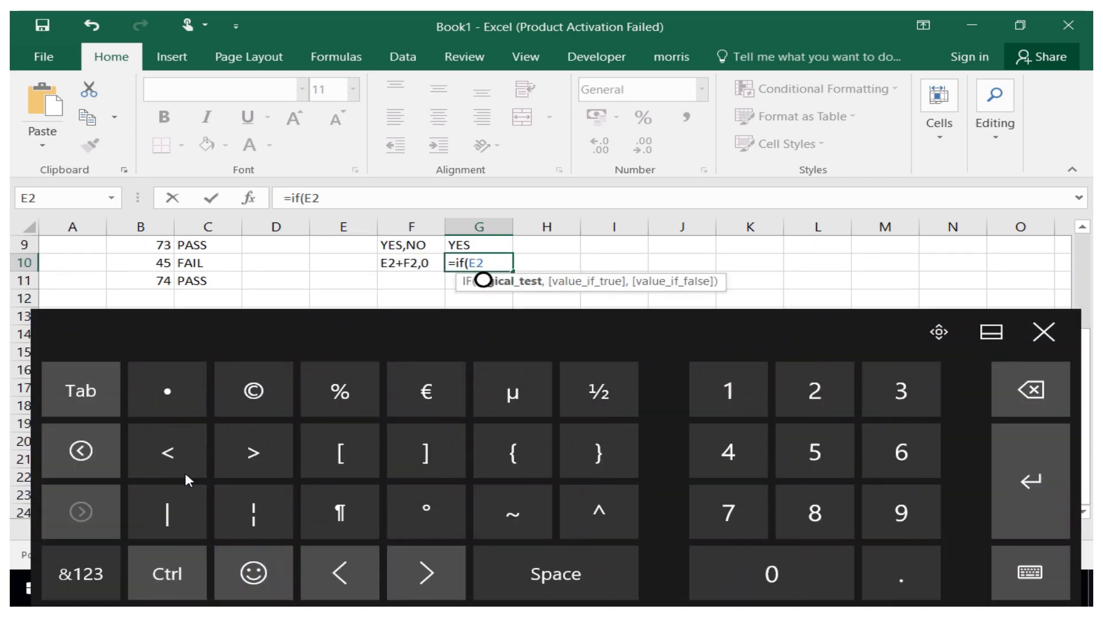
pyautogui.click(253, 452)
pyautogui.click(1039, 340)
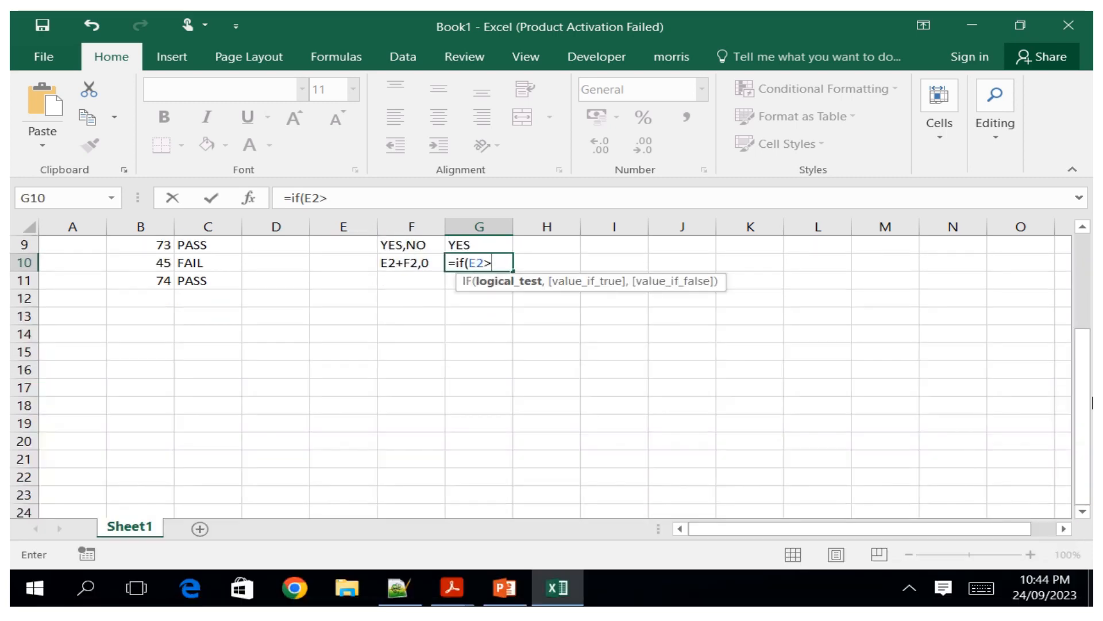
pyautogui.click(423, 263)
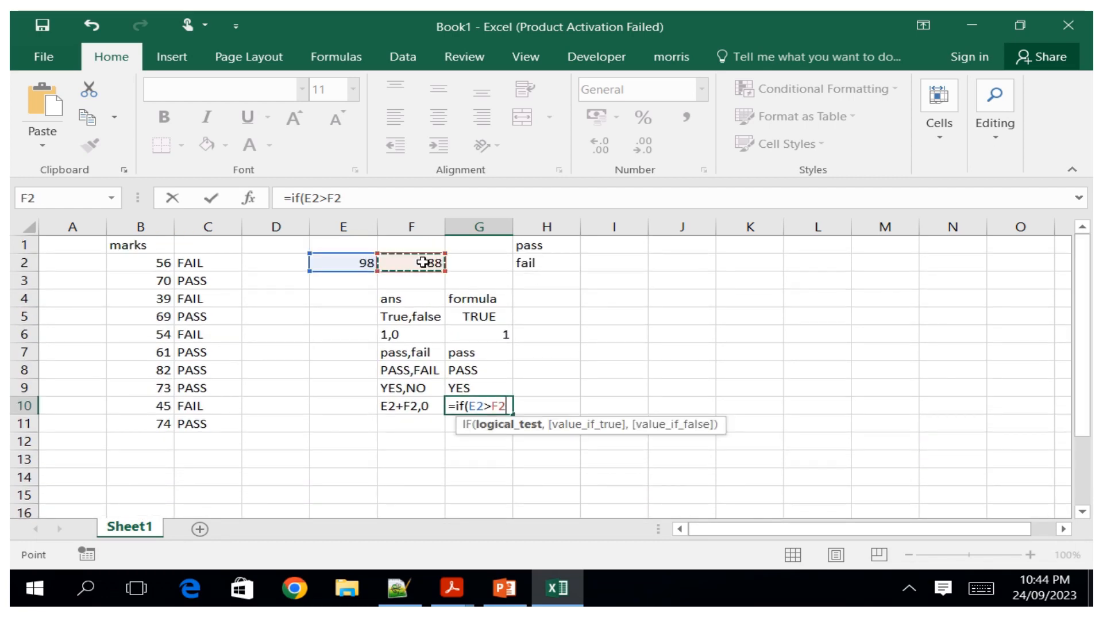
# Add a comma and enter E2+F2 as the value if true in the G10 formula.
pyautogui.click(981, 587)
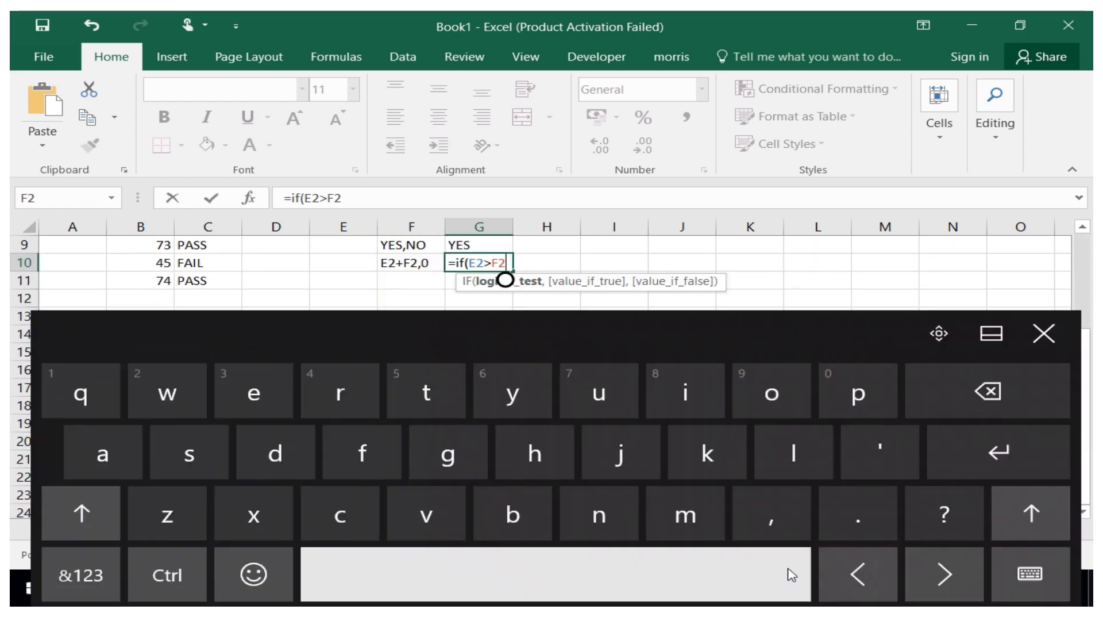
pyautogui.click(781, 534)
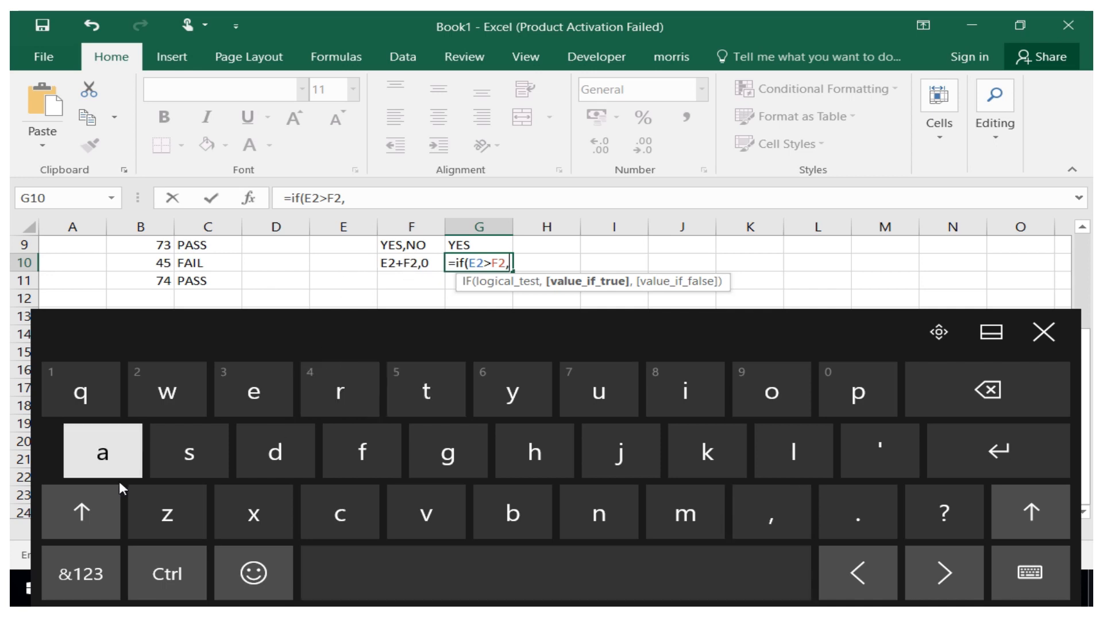
pyautogui.click(81, 520)
pyautogui.click(256, 406)
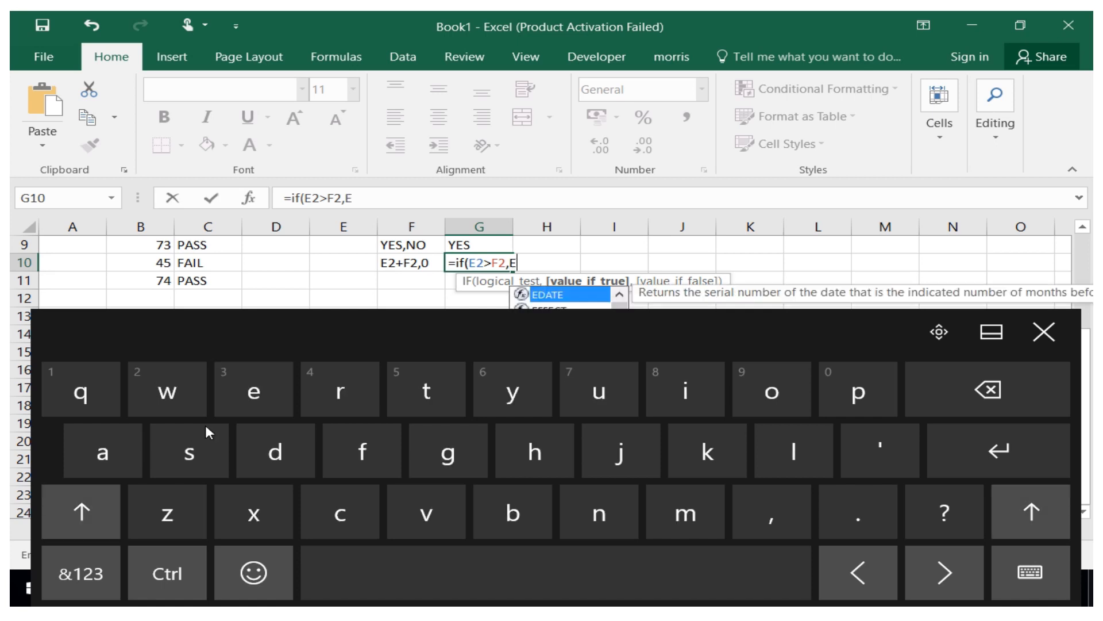
pyautogui.click(81, 515)
pyautogui.click(78, 599)
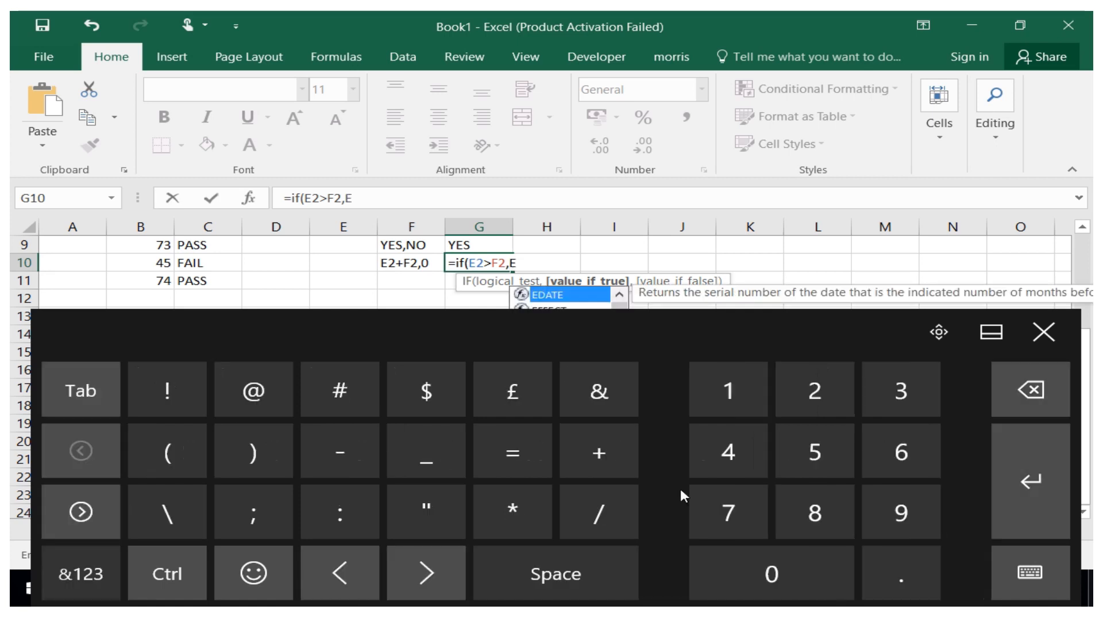
pyautogui.click(780, 410)
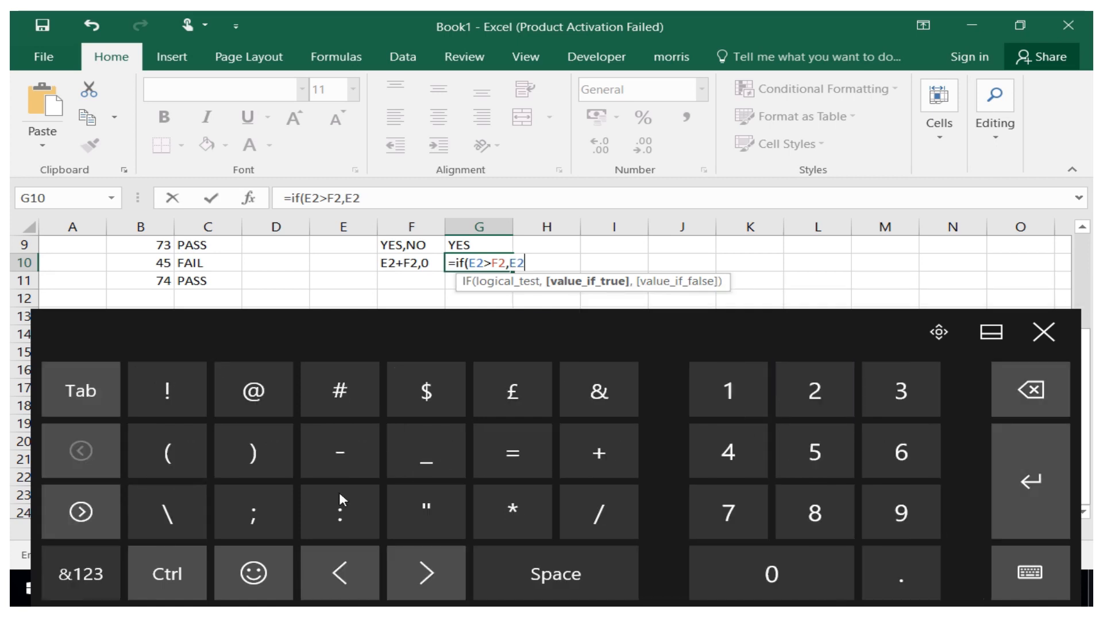
pyautogui.click(600, 453)
pyautogui.click(97, 579)
pyautogui.click(81, 512)
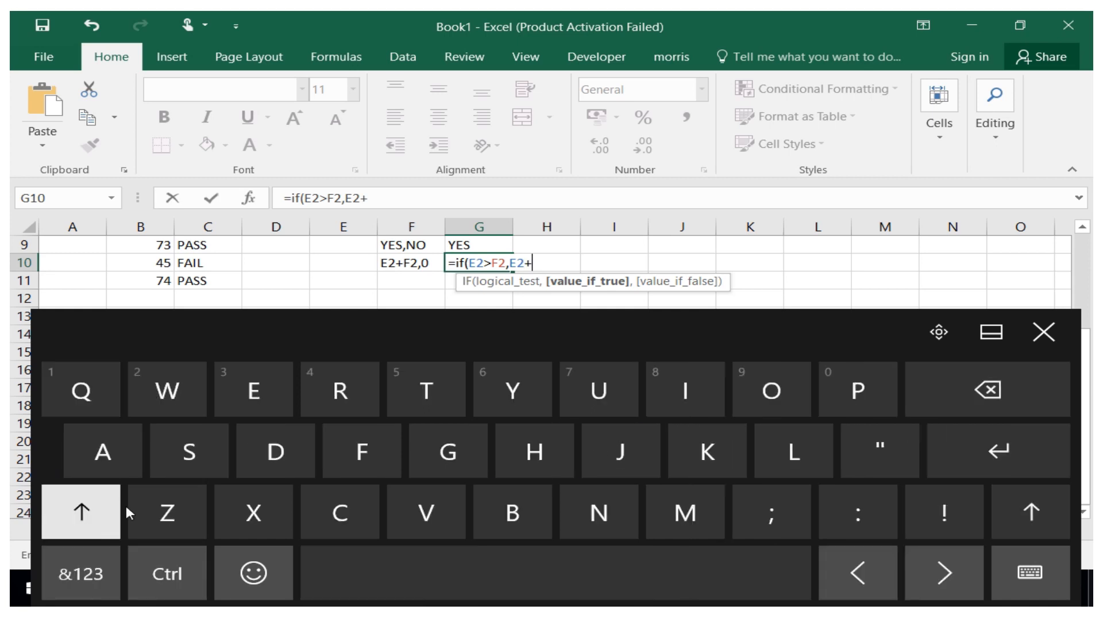
pyautogui.click(362, 451)
pyautogui.click(81, 572)
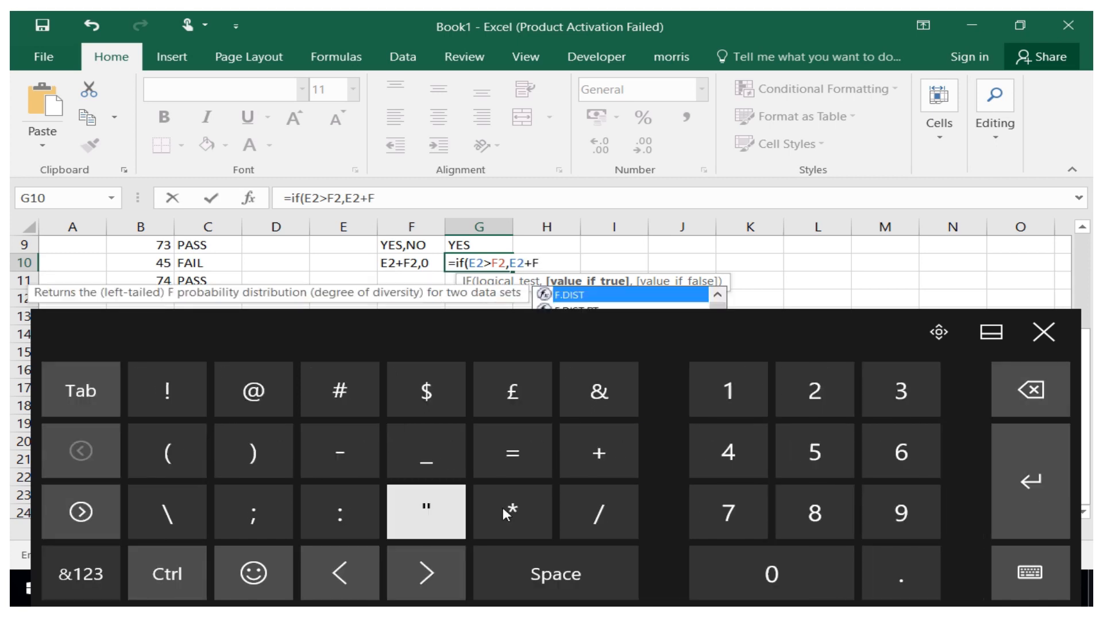
pyautogui.click(798, 412)
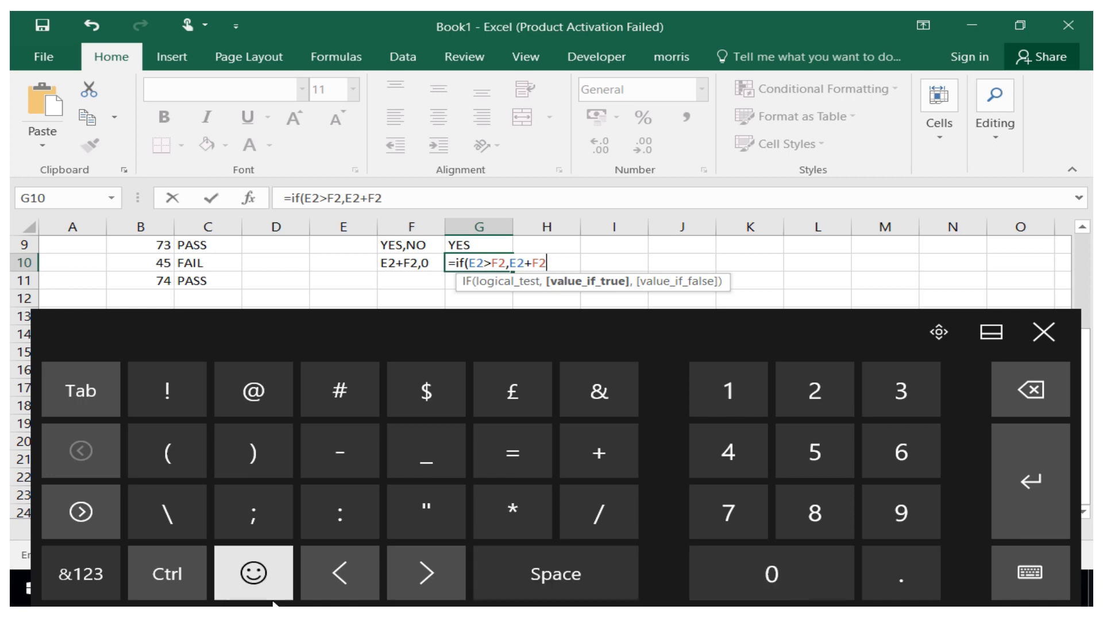
# Complete the G10 formula with 0 as the value if false, close the bracket and confirm it.
pyautogui.click(100, 595)
pyautogui.click(775, 510)
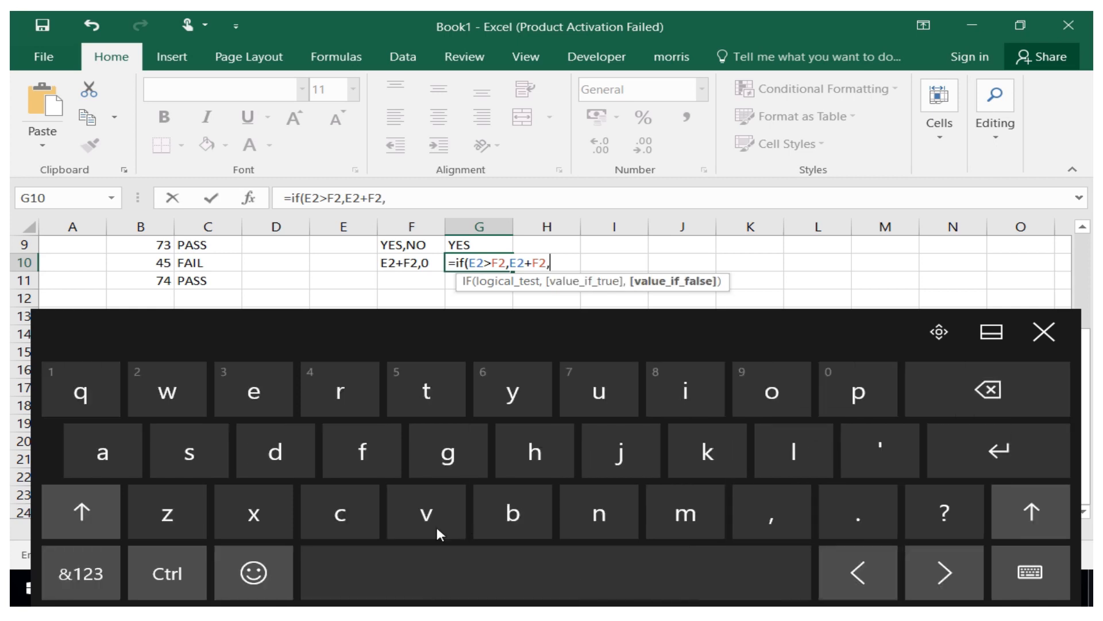
pyautogui.click(85, 587)
pyautogui.click(719, 571)
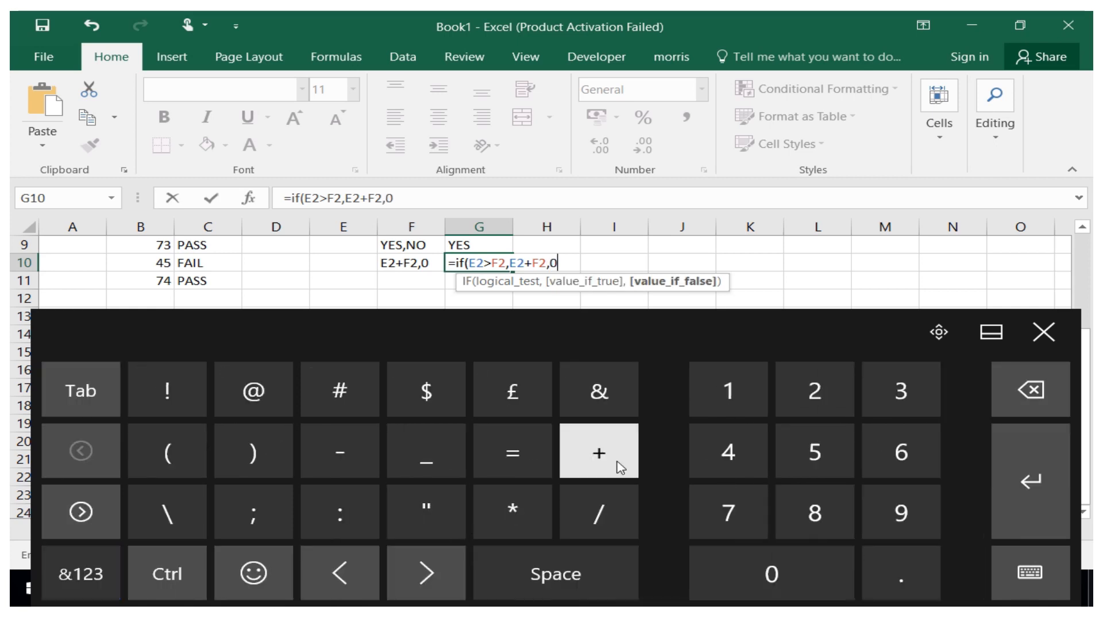
pyautogui.click(277, 463)
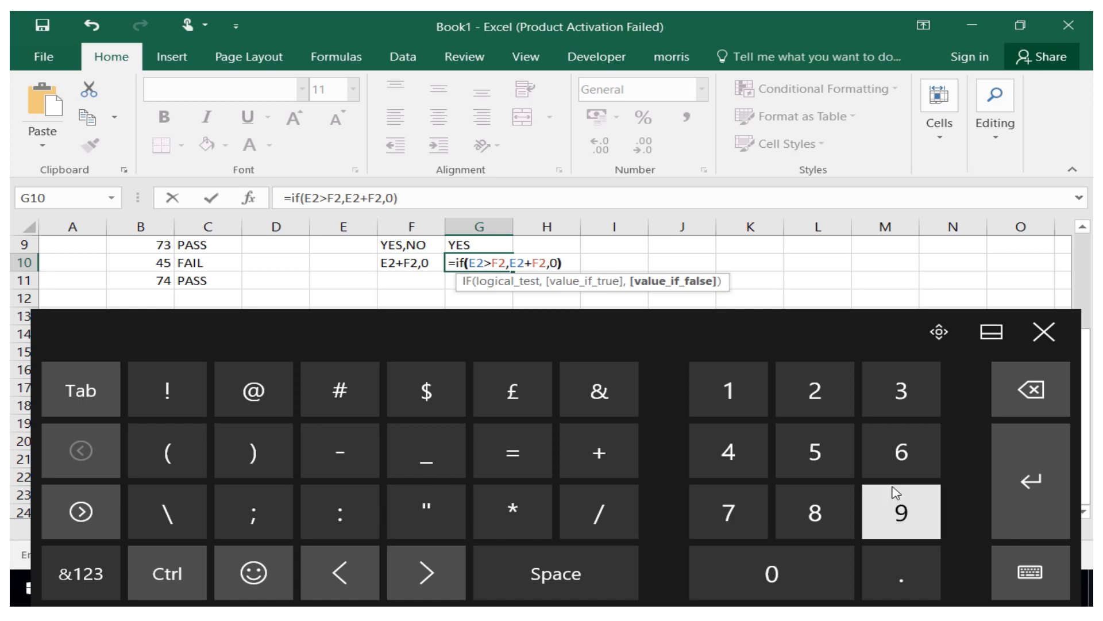
pyautogui.click(1025, 477)
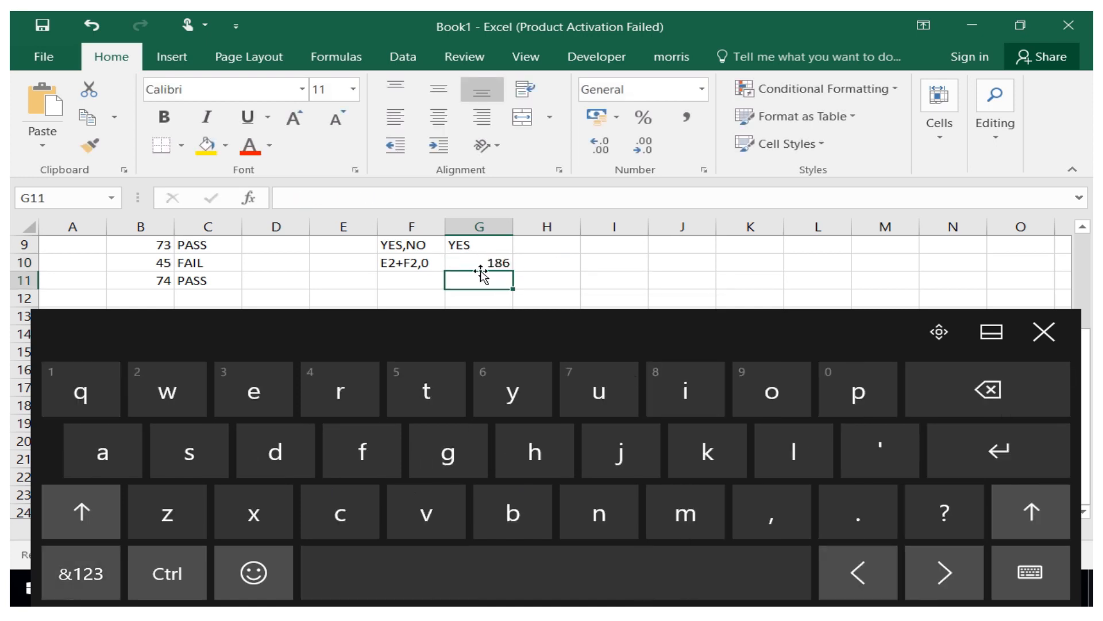
# Enter the label Today(),Today()+12 in cell F11.
pyautogui.click(1057, 341)
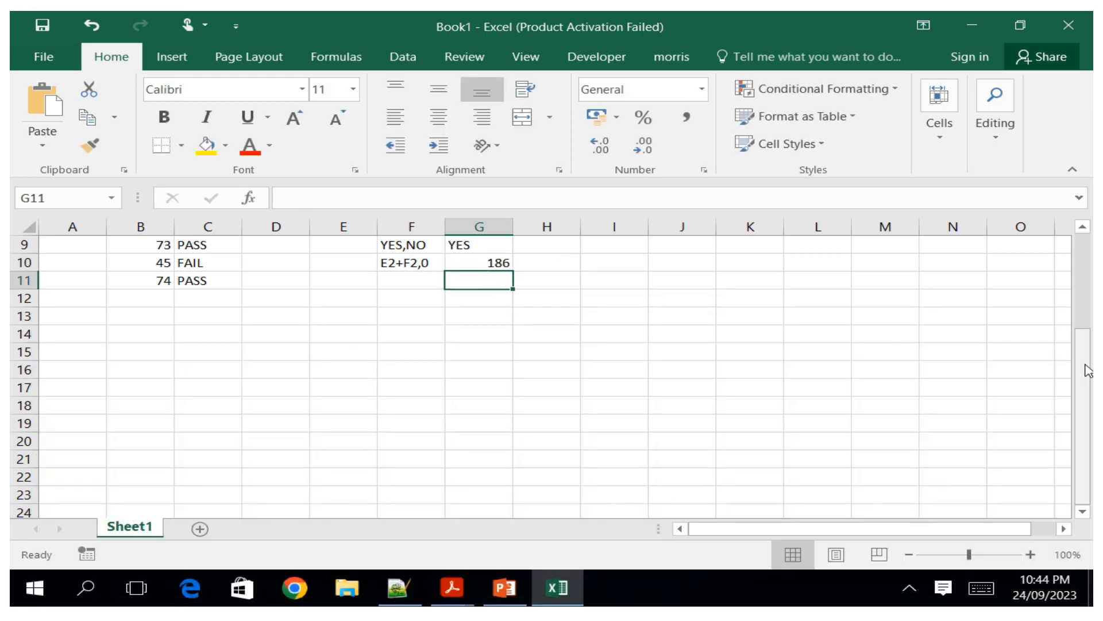
pyautogui.moveTo(1086, 367); pyautogui.dragTo(1080, 272)
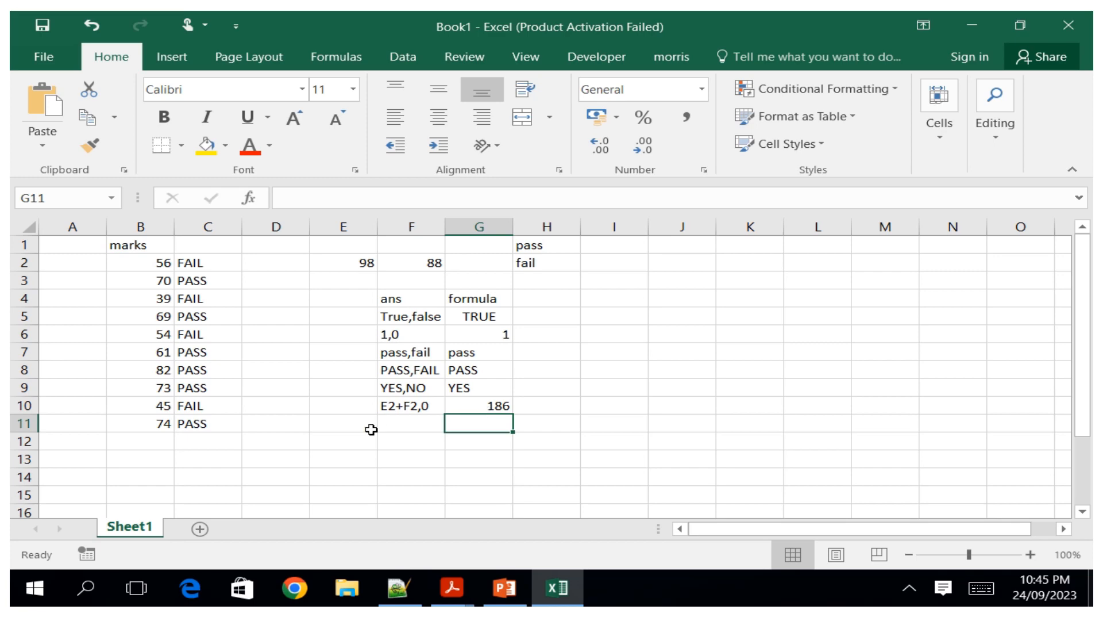
pyautogui.click(391, 418)
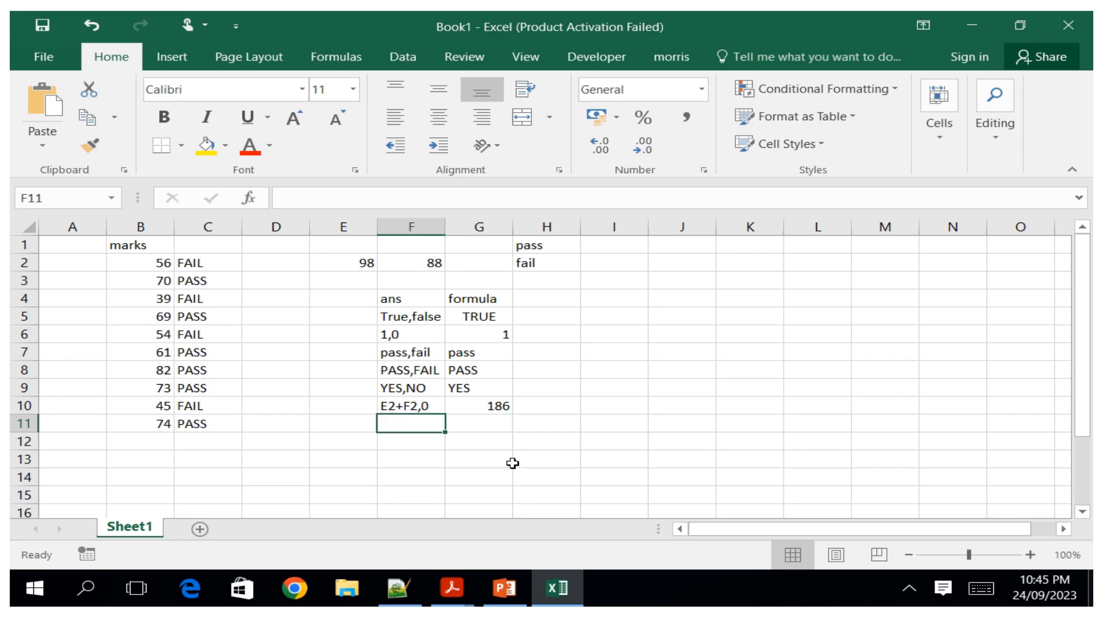
pyautogui.click(983, 587)
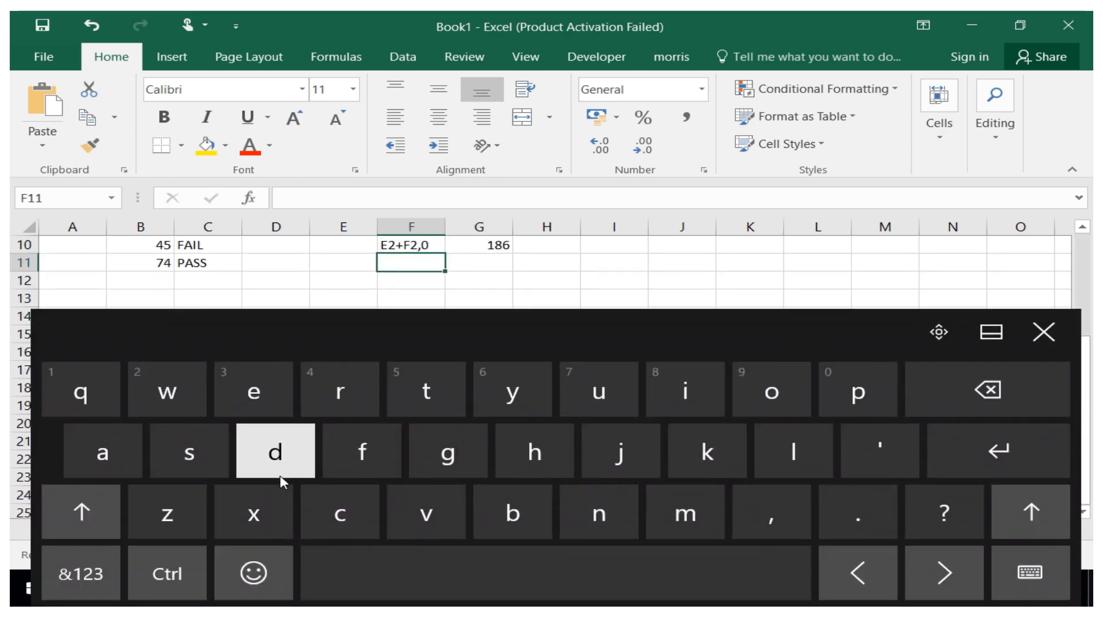
pyautogui.click(427, 391)
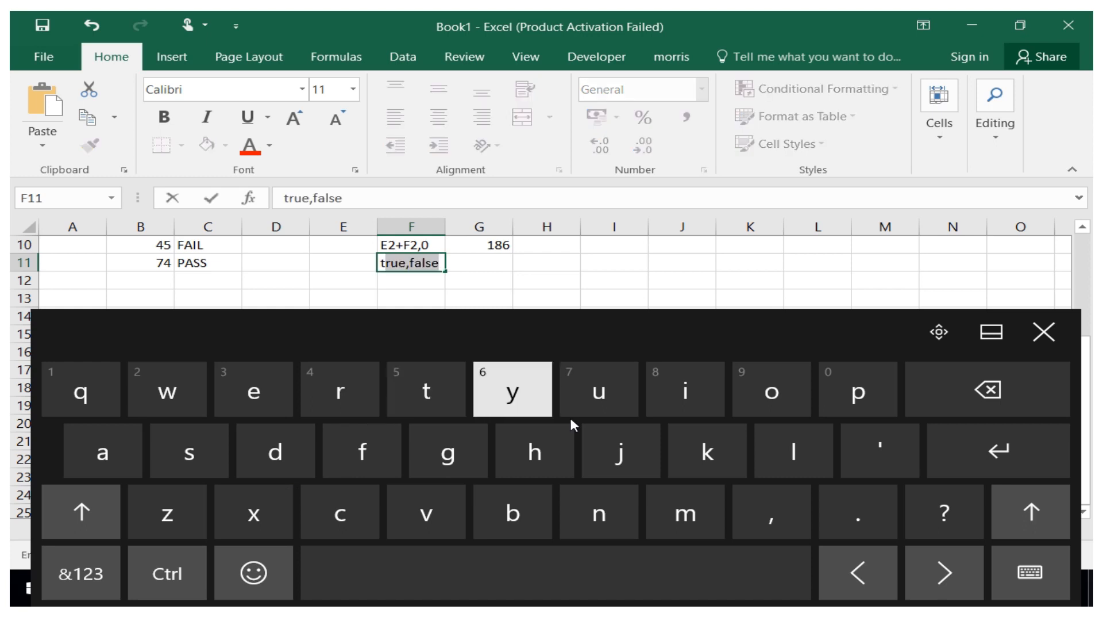
pyautogui.click(757, 391)
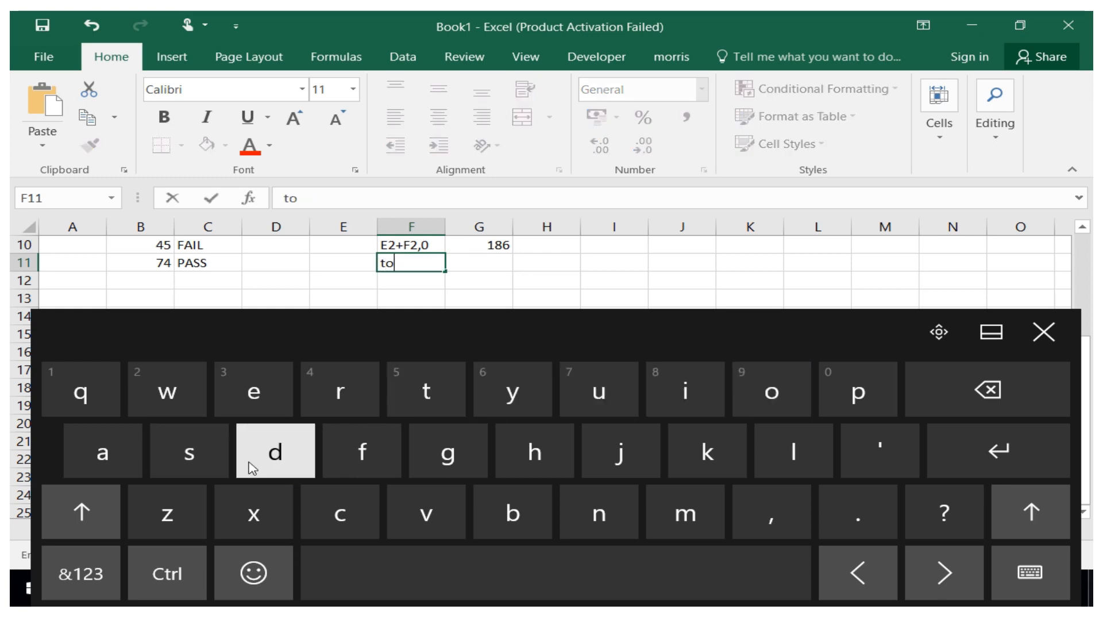
pyautogui.click(251, 468)
pyautogui.click(102, 454)
pyautogui.click(507, 399)
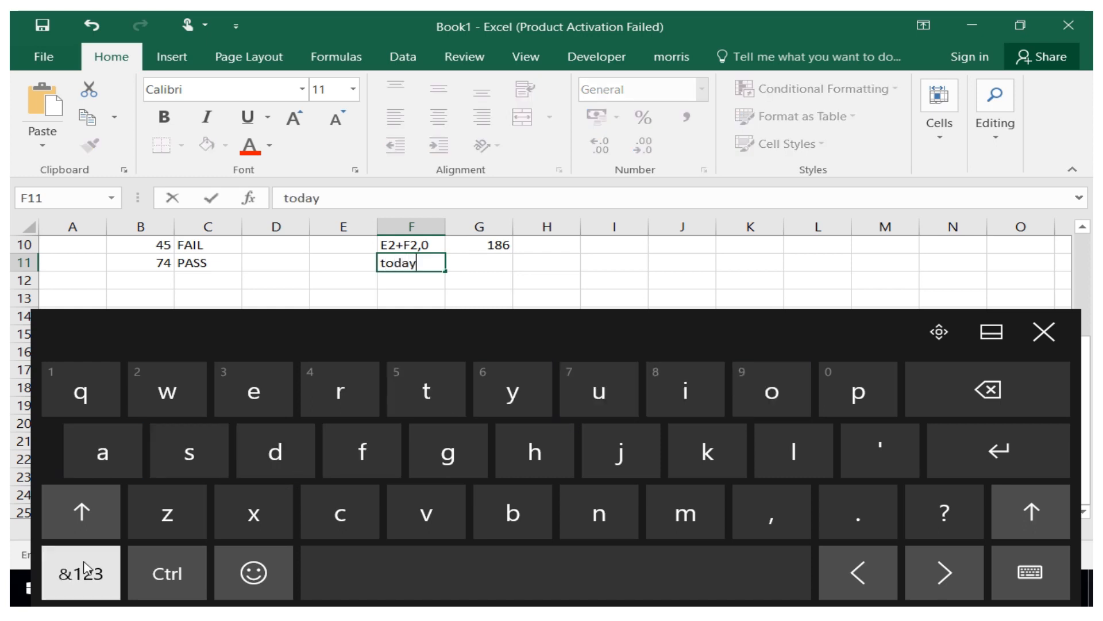
pyautogui.click(68, 571)
pyautogui.click(184, 454)
pyautogui.click(254, 452)
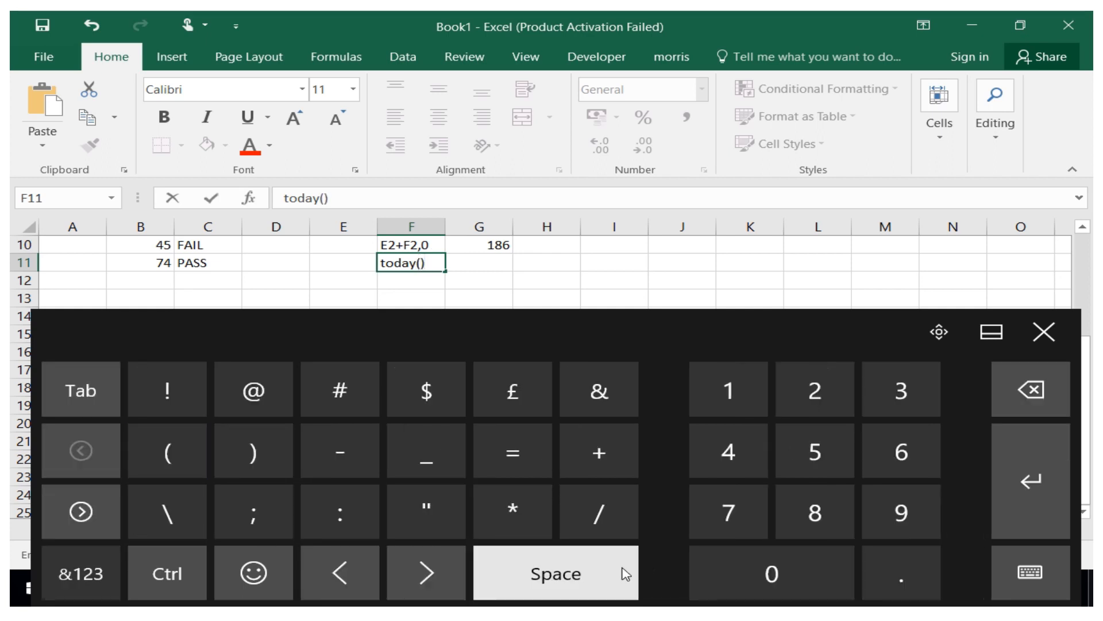
pyautogui.click(81, 573)
pyautogui.click(738, 517)
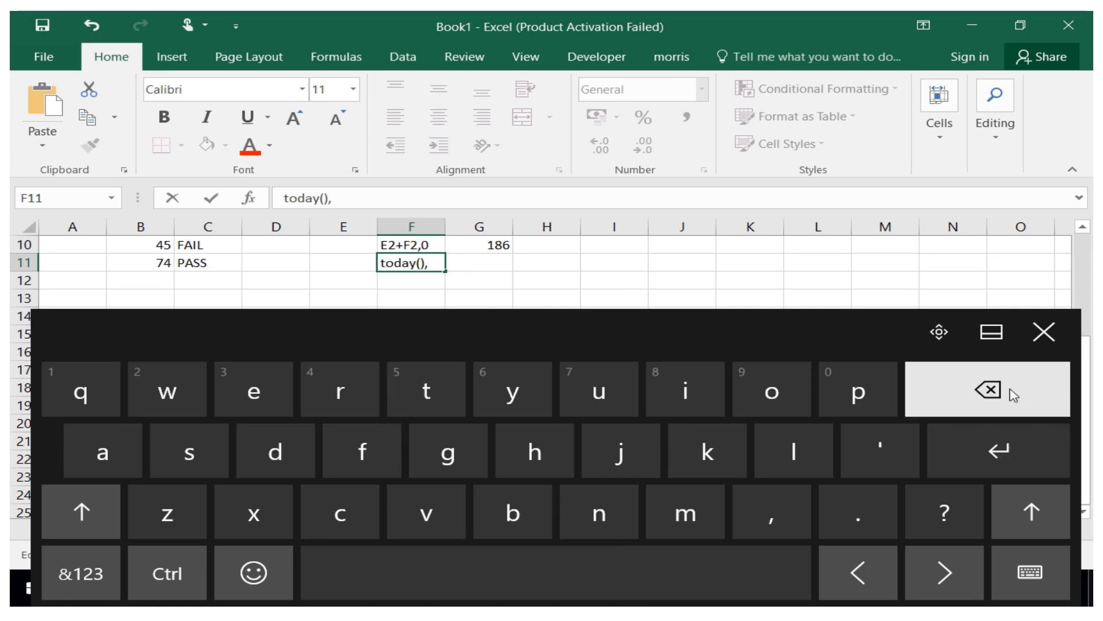
pyautogui.click(81, 512)
pyautogui.click(426, 393)
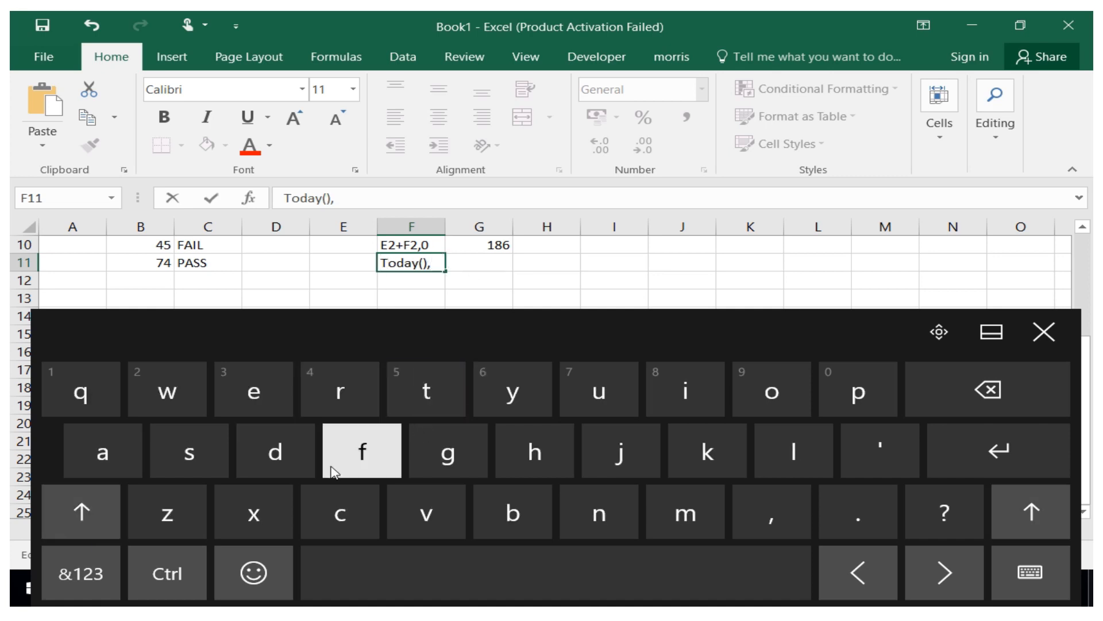
pyautogui.click(85, 520)
pyautogui.click(409, 403)
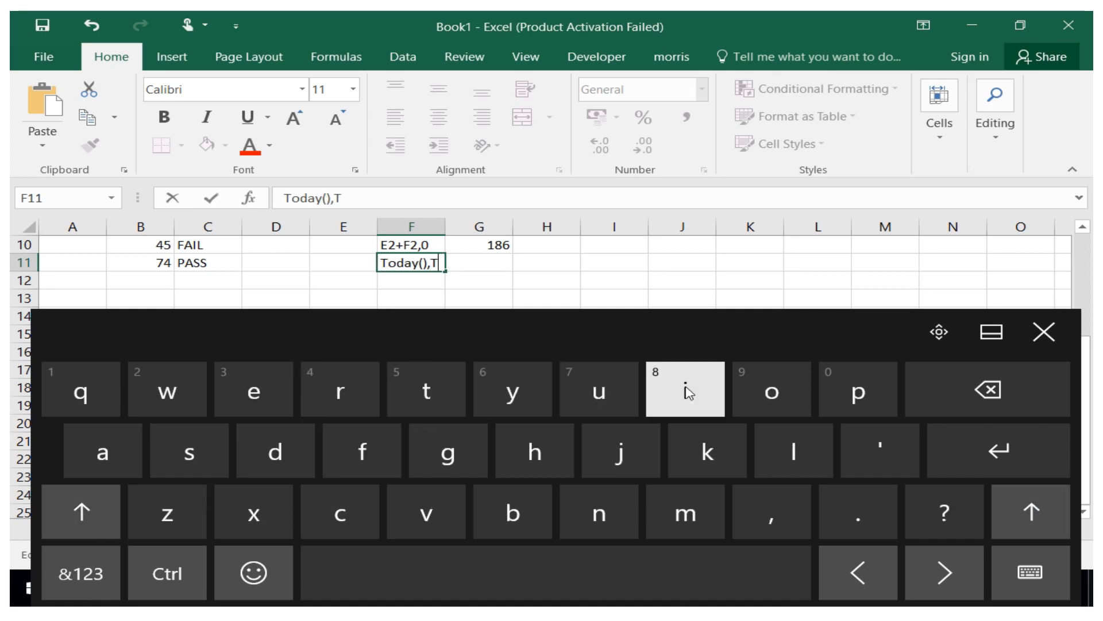
pyautogui.click(758, 390)
pyautogui.click(276, 451)
pyautogui.click(139, 467)
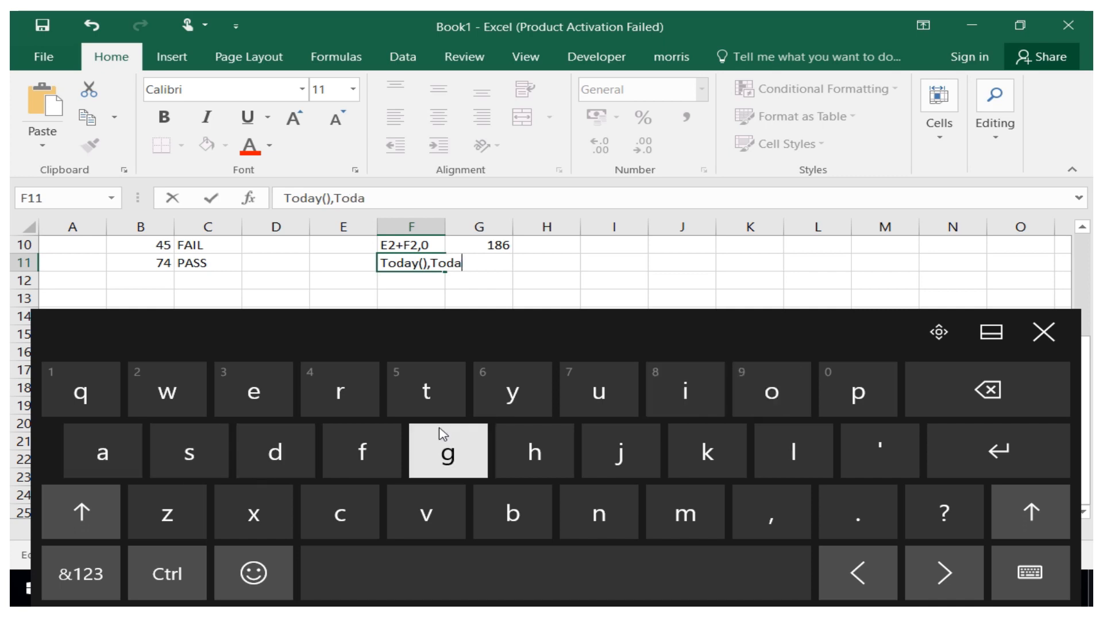
pyautogui.click(510, 389)
pyautogui.click(80, 573)
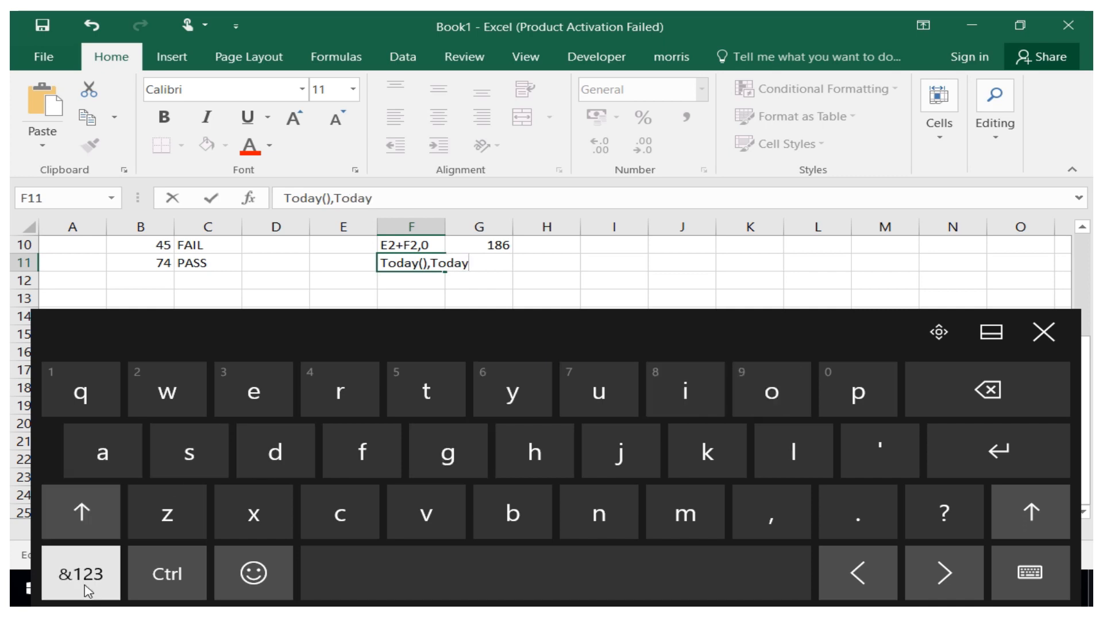
pyautogui.click(167, 451)
pyautogui.click(253, 451)
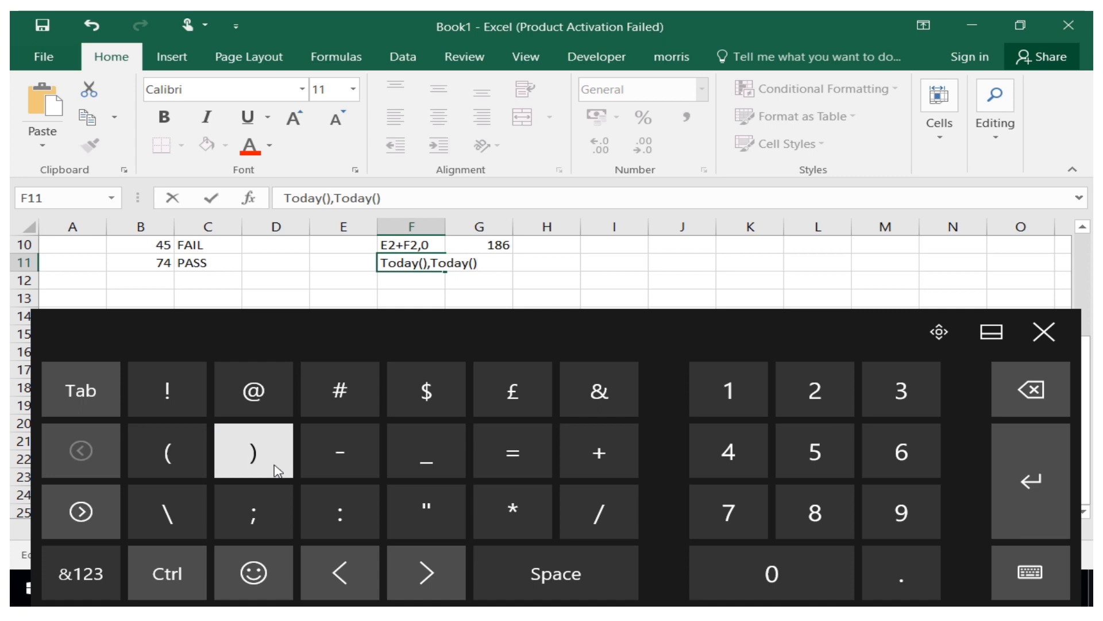
pyautogui.click(601, 469)
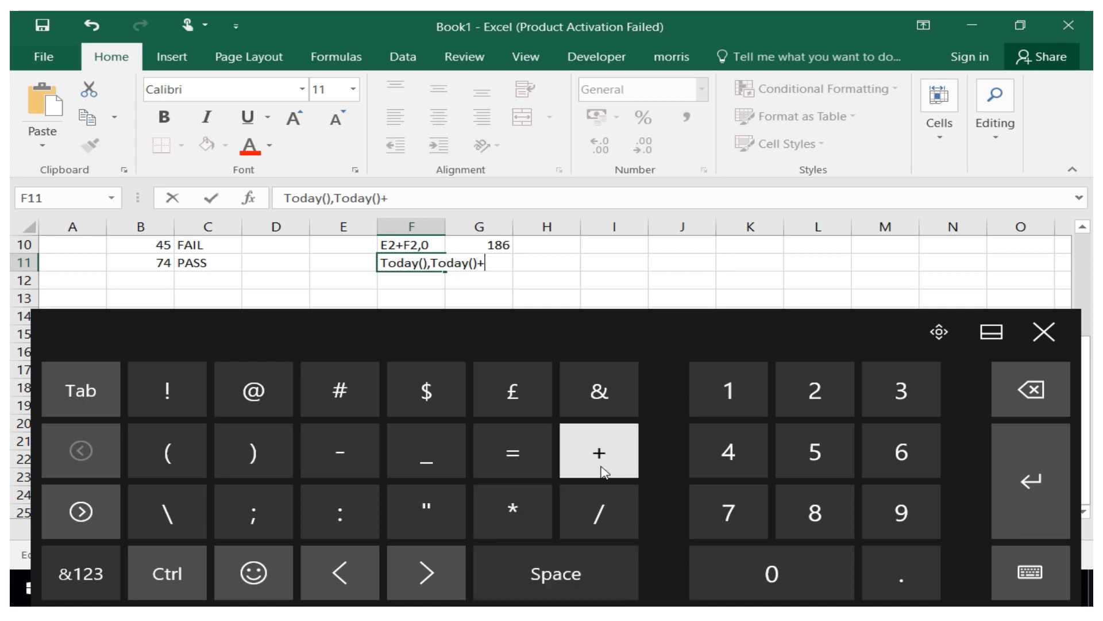
pyautogui.click(764, 407)
pyautogui.click(806, 401)
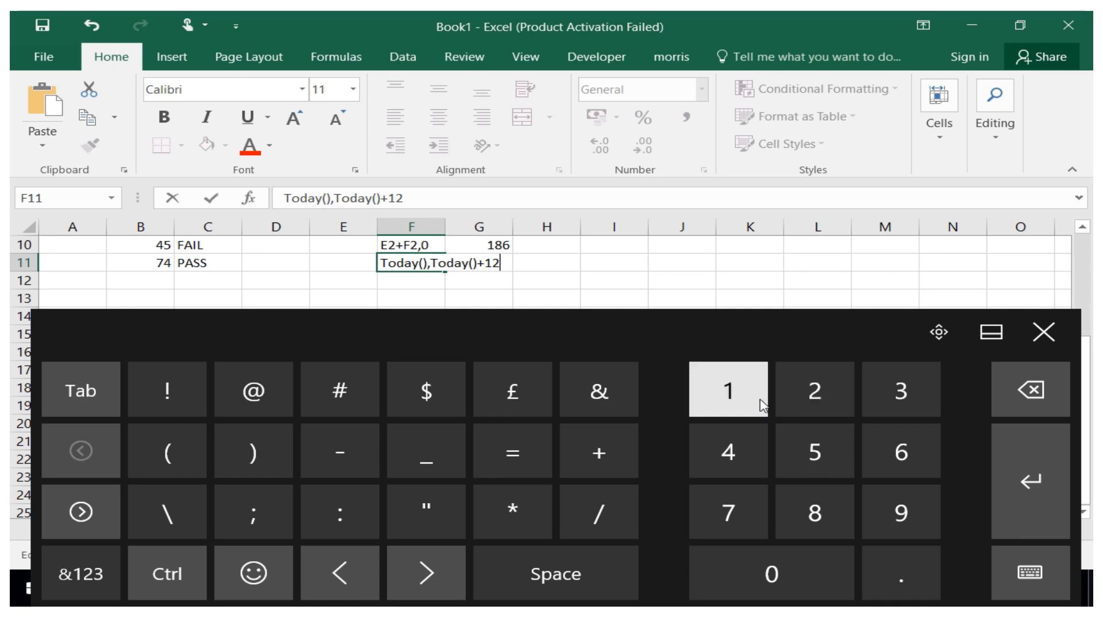
pyautogui.click(537, 264)
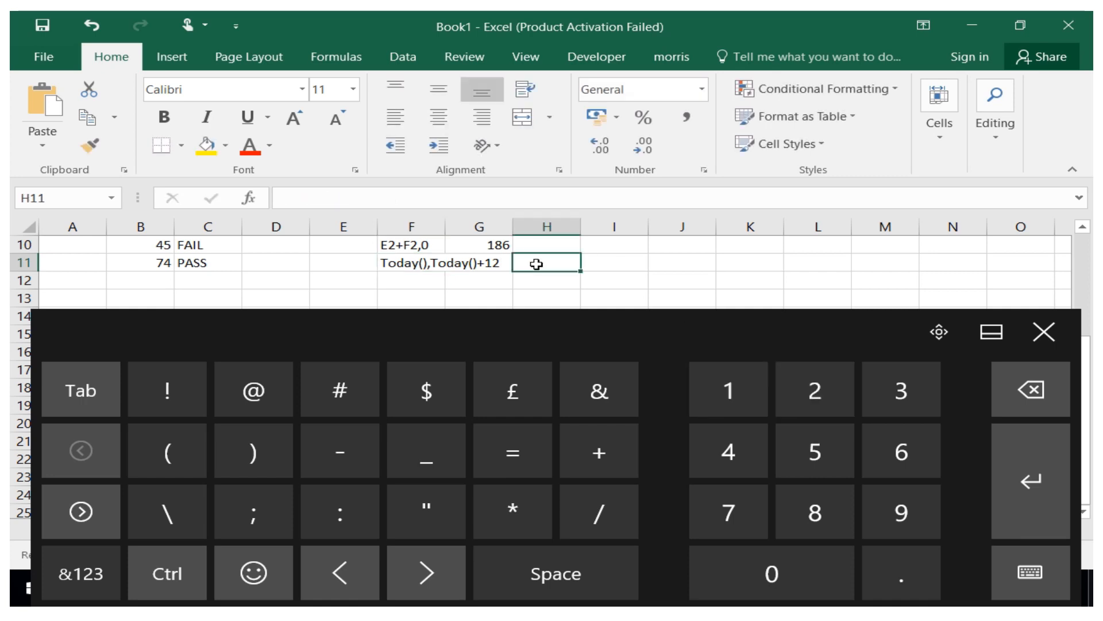
# Widen column F so the new label fits.
pyautogui.click(427, 215)
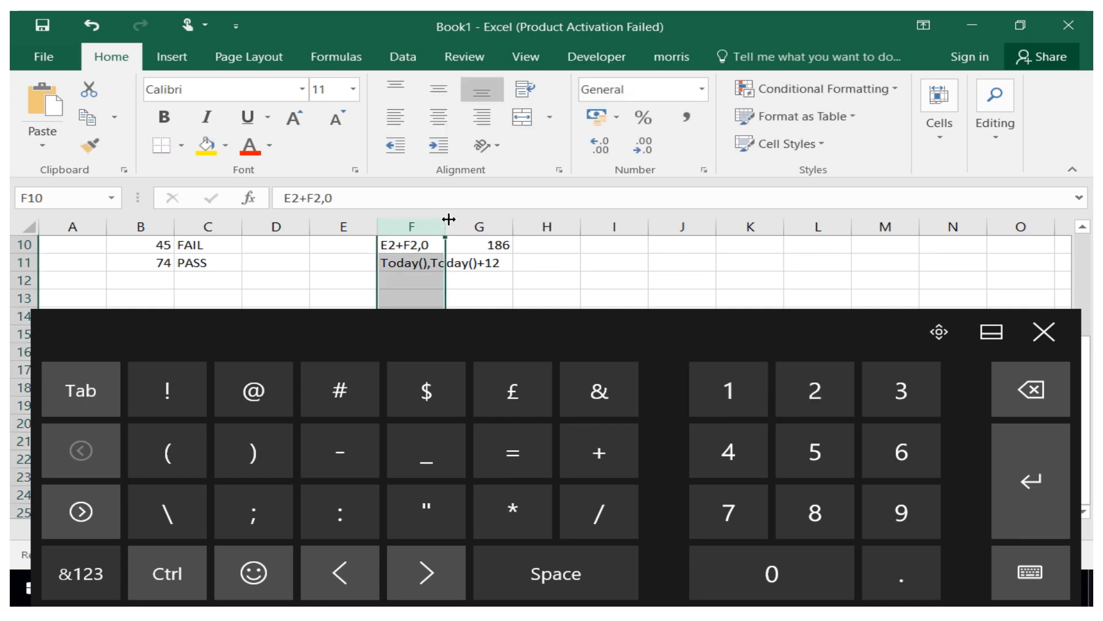
pyautogui.moveTo(449, 219); pyautogui.dragTo(507, 220)
# Start an IF formula in cell G11 by entering =if(.
pyautogui.click(532, 262)
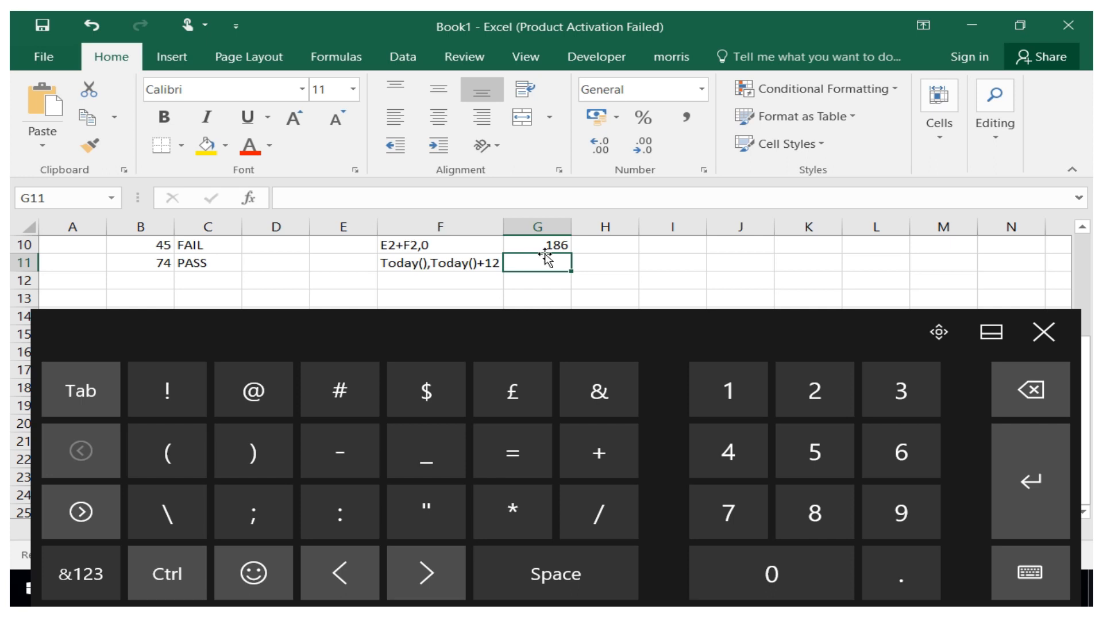
pyautogui.click(533, 463)
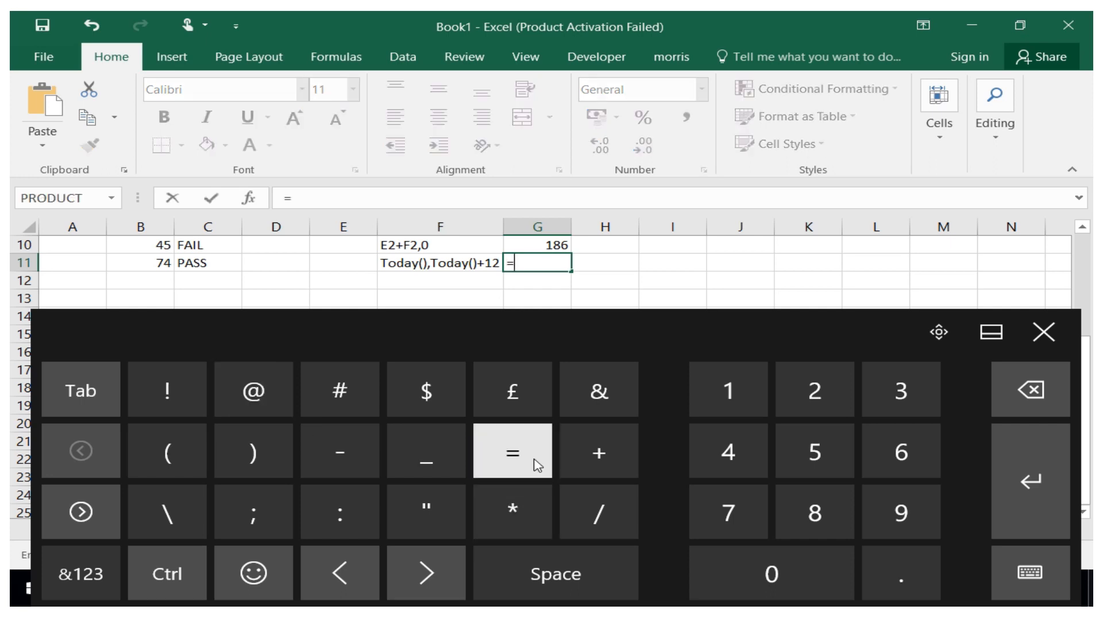
pyautogui.click(60, 566)
pyautogui.click(685, 390)
pyautogui.click(350, 451)
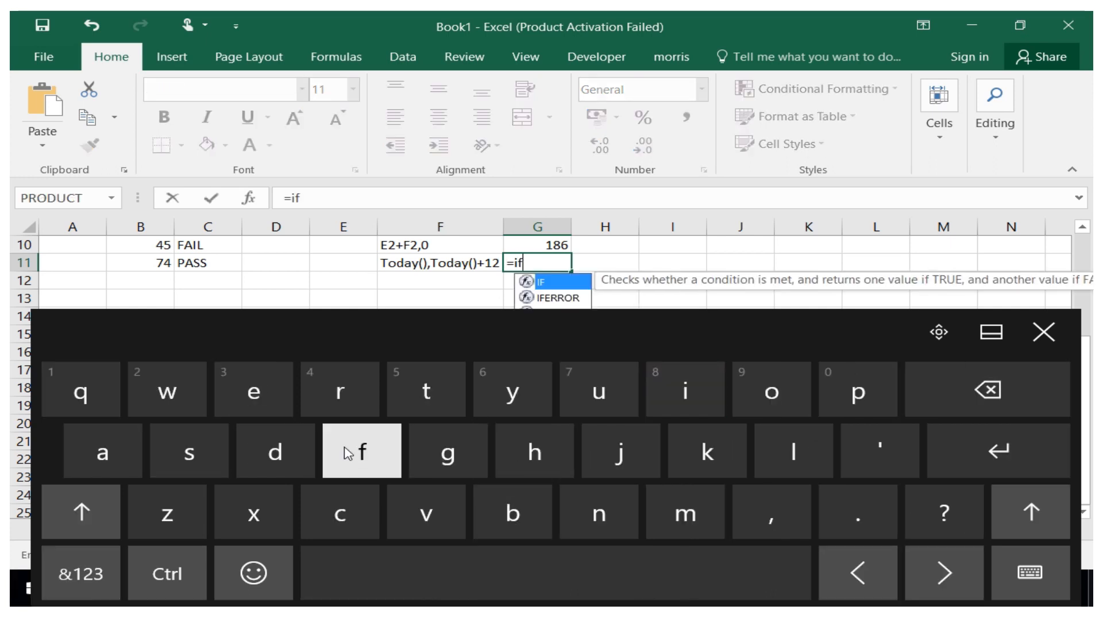
pyautogui.click(60, 574)
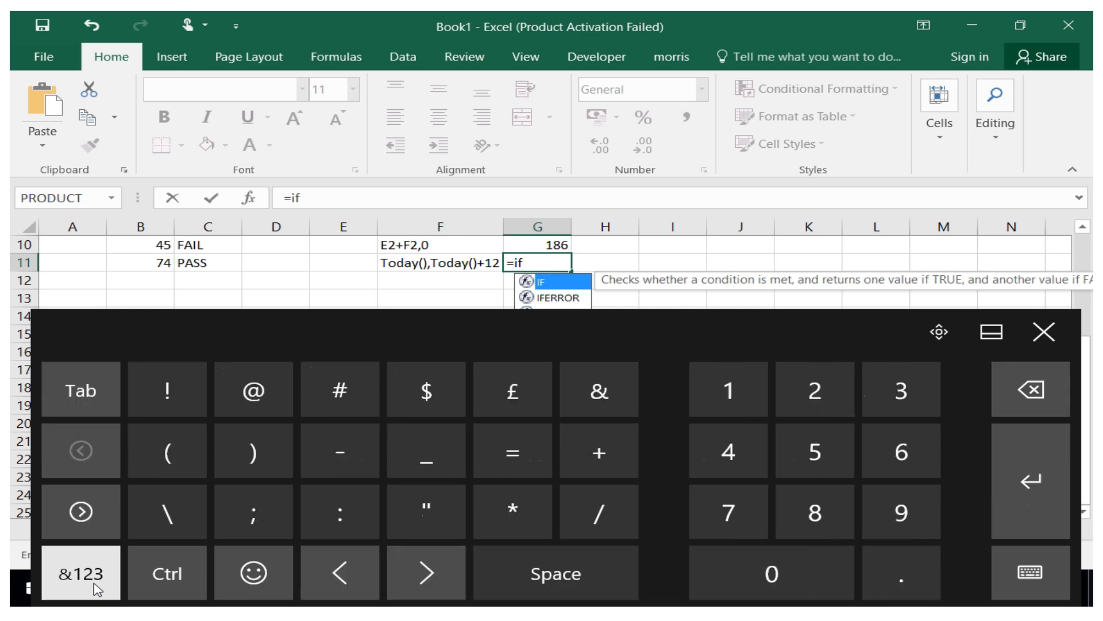
pyautogui.click(178, 459)
pyautogui.click(1044, 332)
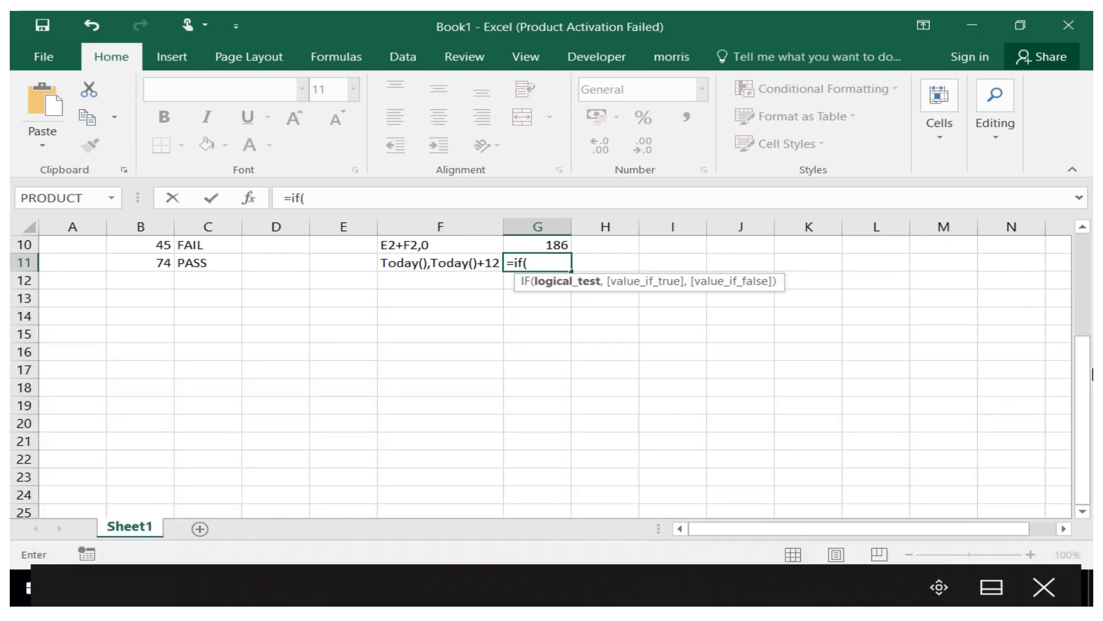
# Build the logical test E2>F2 in the G11 IF formula by referencing E2 and F2.
pyautogui.click(346, 265)
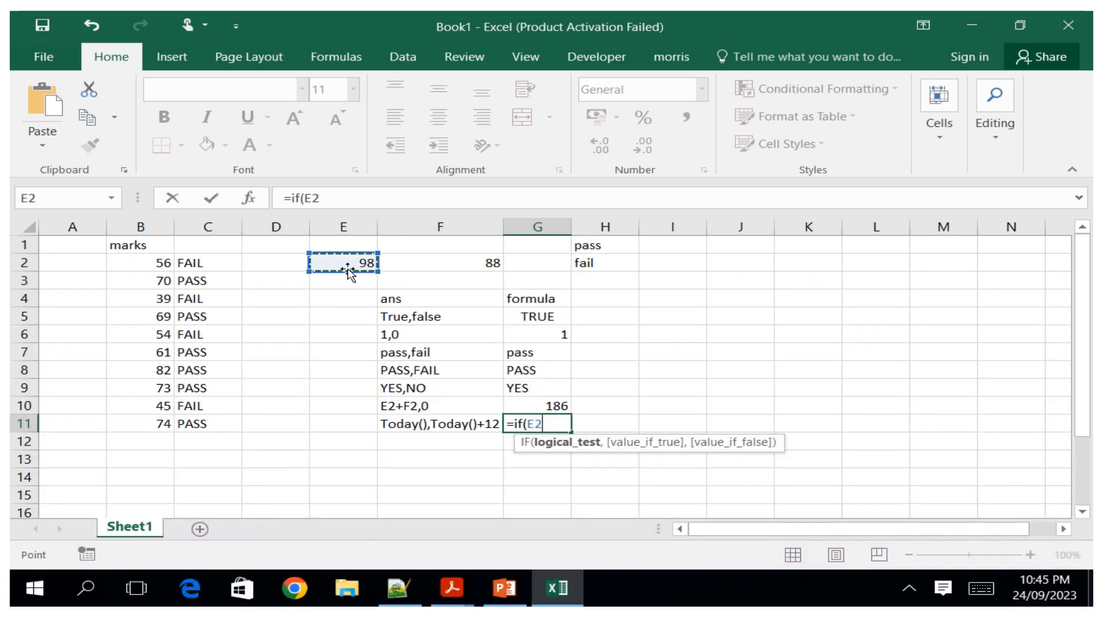
pyautogui.click(980, 589)
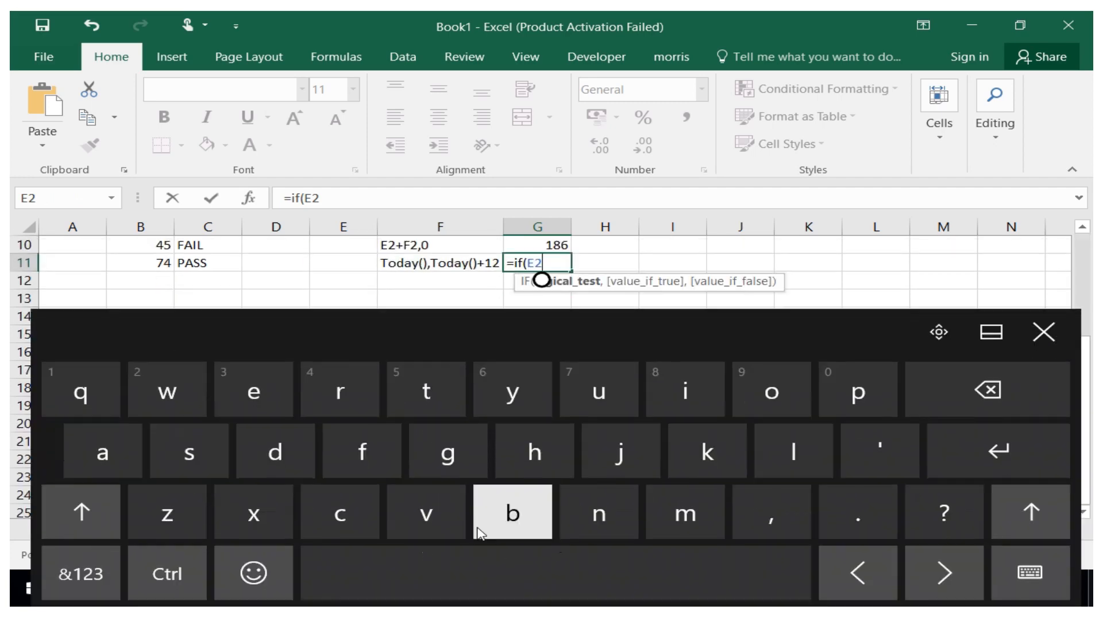
pyautogui.click(81, 573)
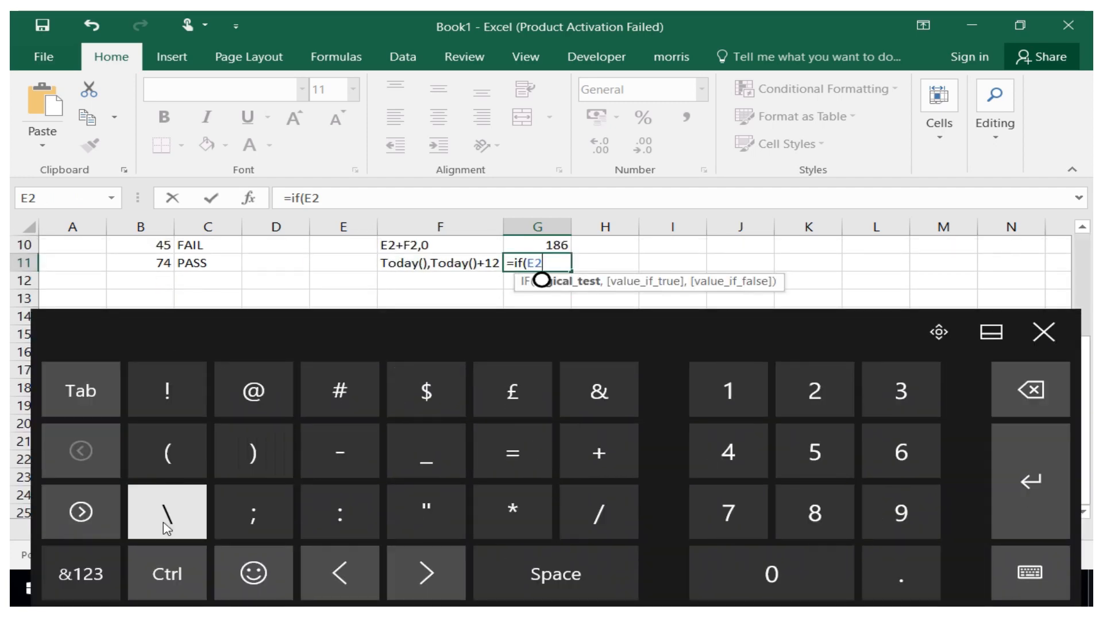
pyautogui.click(80, 512)
pyautogui.click(255, 471)
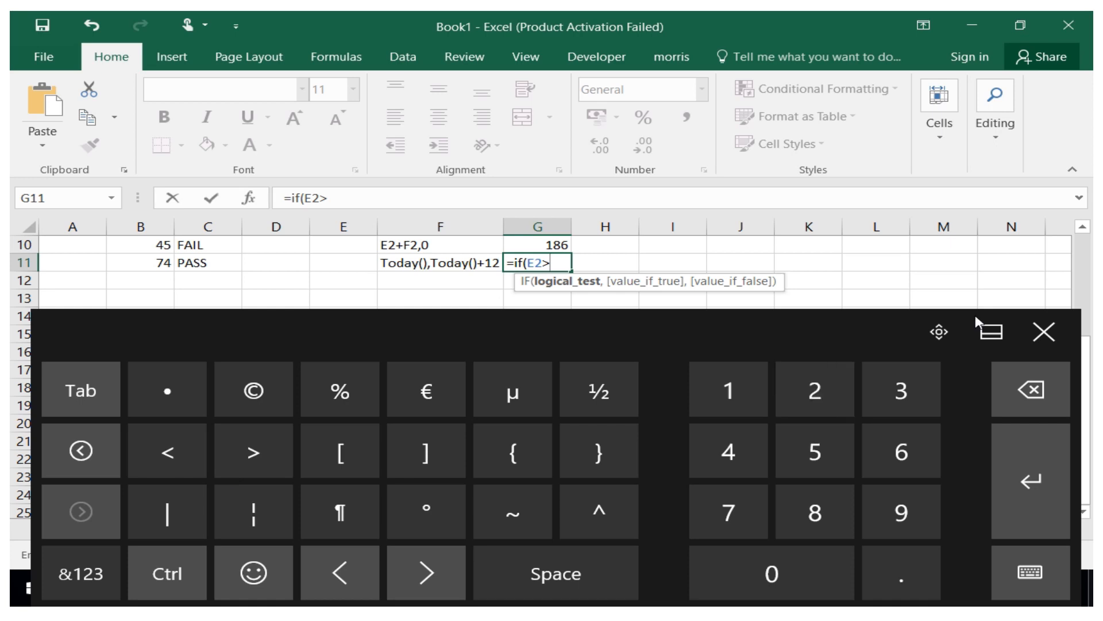
pyautogui.click(1044, 332)
pyautogui.moveTo(1084, 382); pyautogui.dragTo(1084, 259)
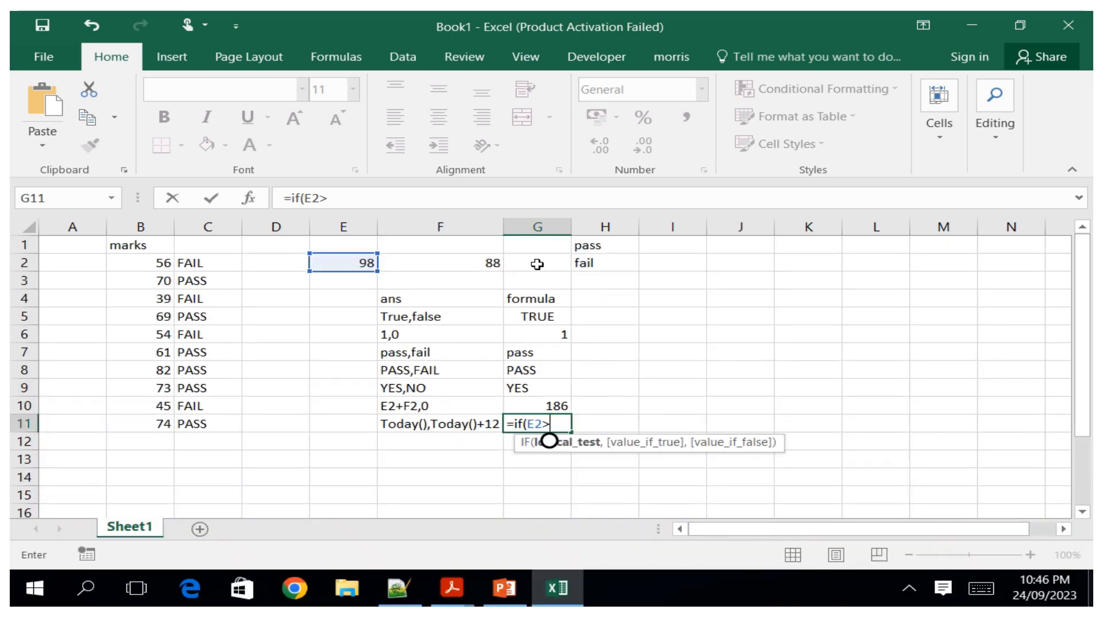
pyautogui.click(464, 260)
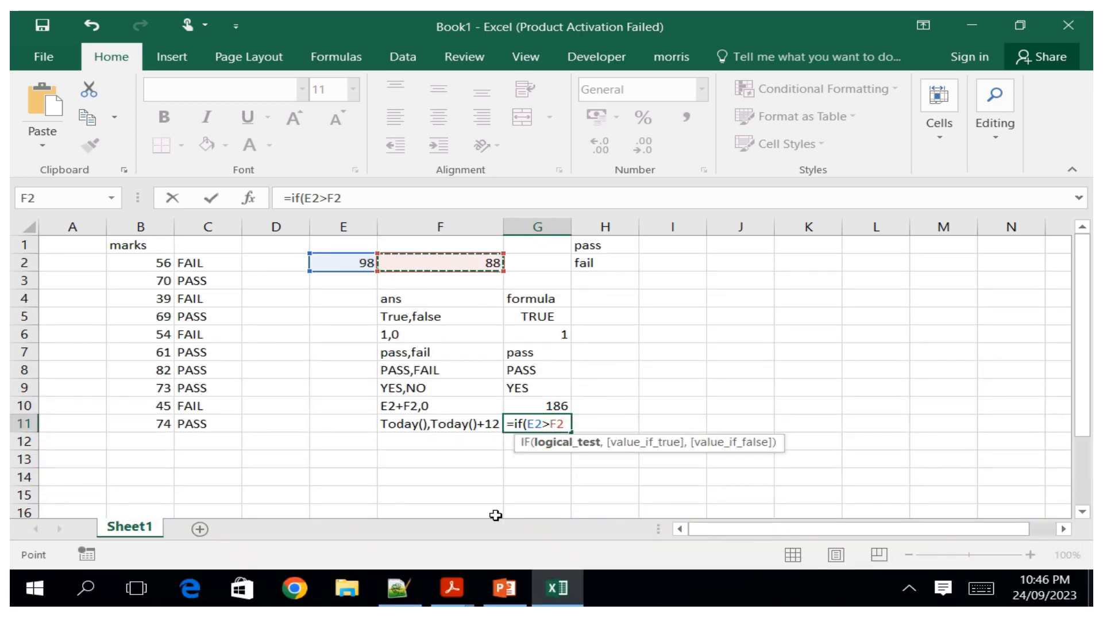
# Add Today as the value-if-true argument of the G11 IF formula.
pyautogui.click(982, 586)
pyautogui.click(753, 532)
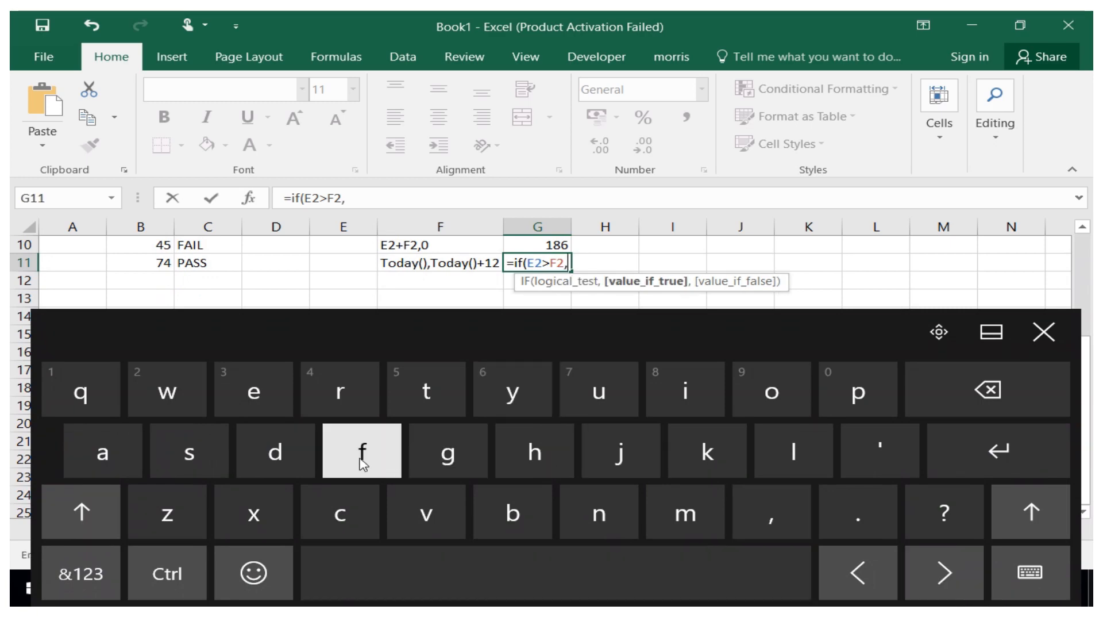
pyautogui.click(428, 392)
pyautogui.click(988, 389)
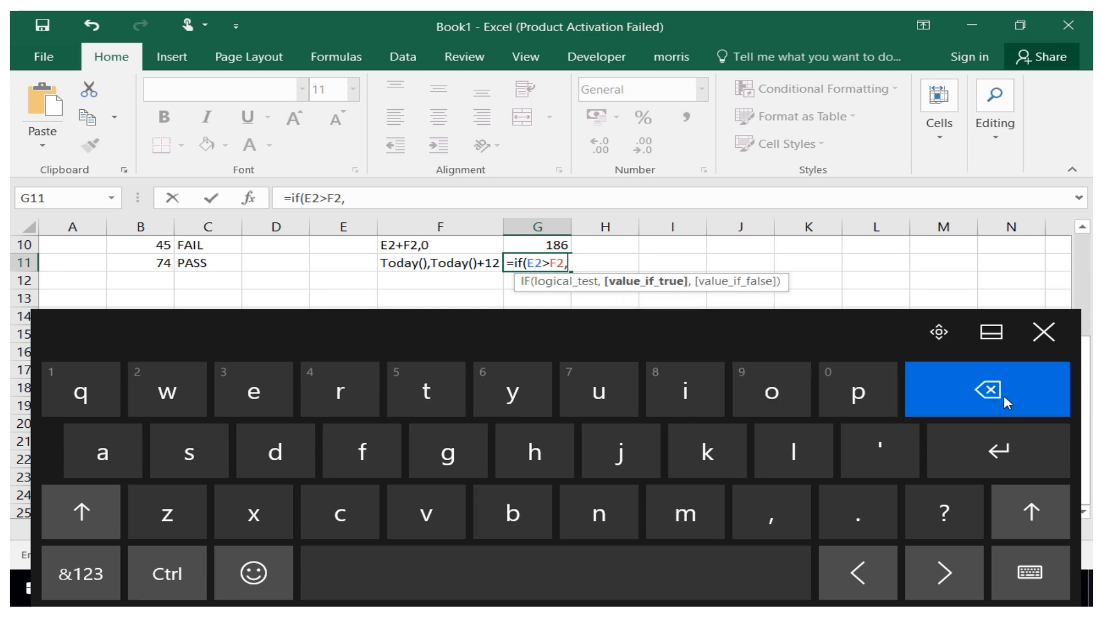
pyautogui.click(86, 511)
pyautogui.click(427, 396)
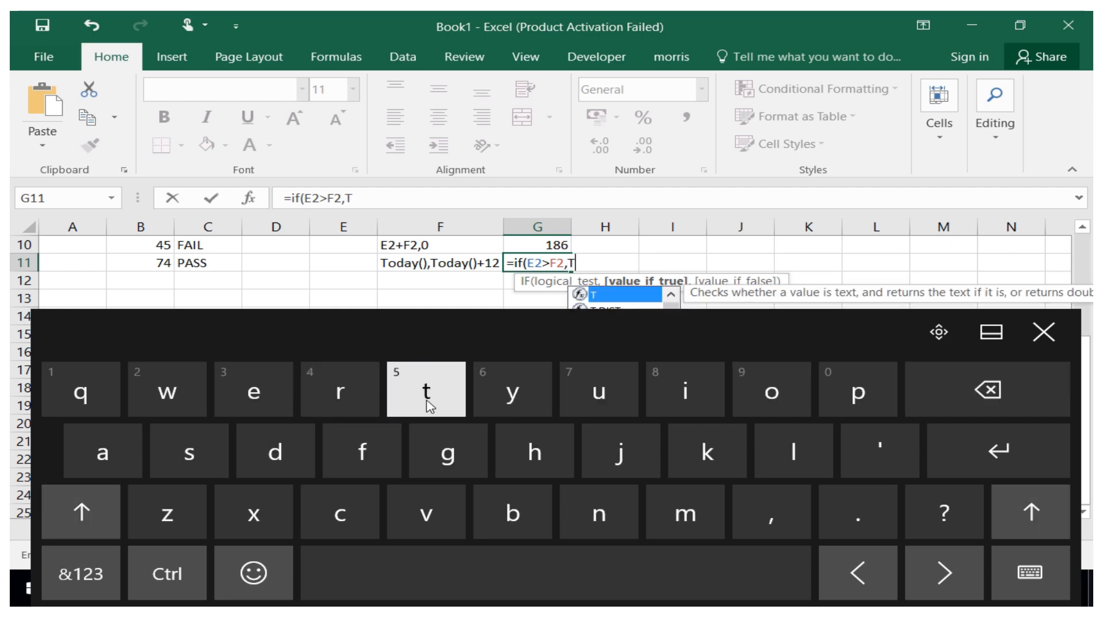
pyautogui.click(782, 396)
pyautogui.click(278, 454)
pyautogui.click(102, 453)
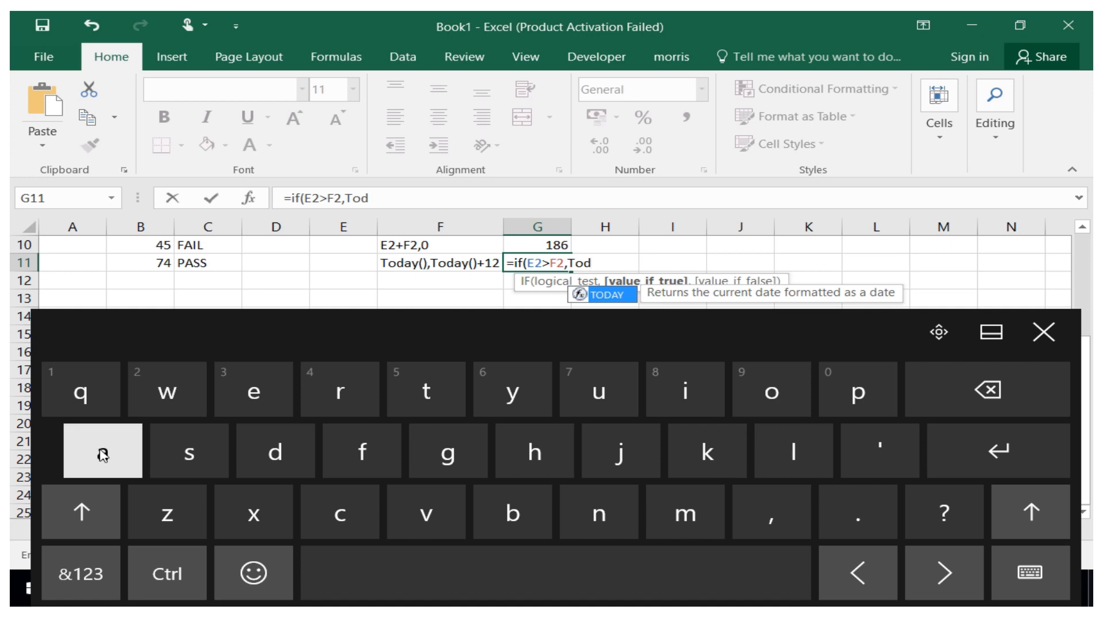
pyautogui.click(517, 397)
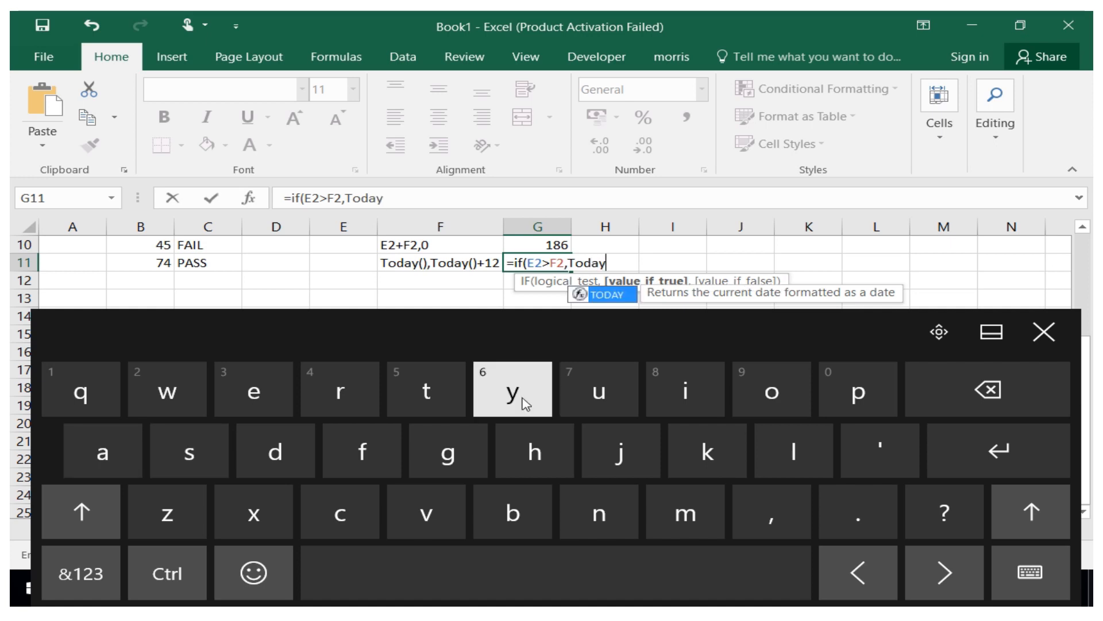
pyautogui.click(767, 520)
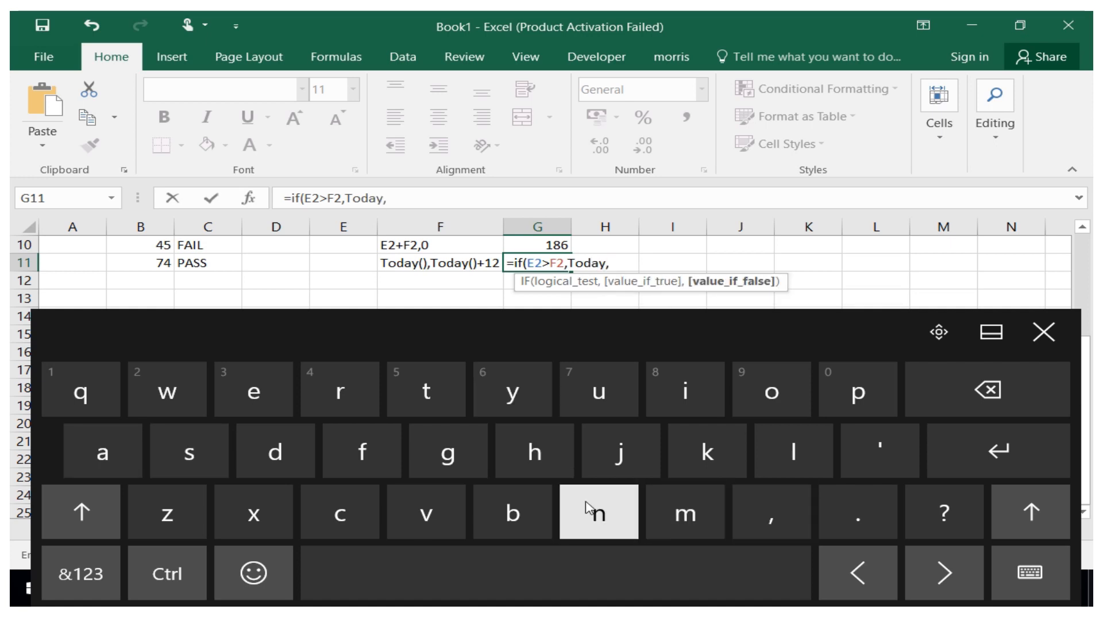
# Finish the G11 formula with Today()+12 as the value-if-false argument and confirm it.
pyautogui.click(81, 511)
pyautogui.click(442, 388)
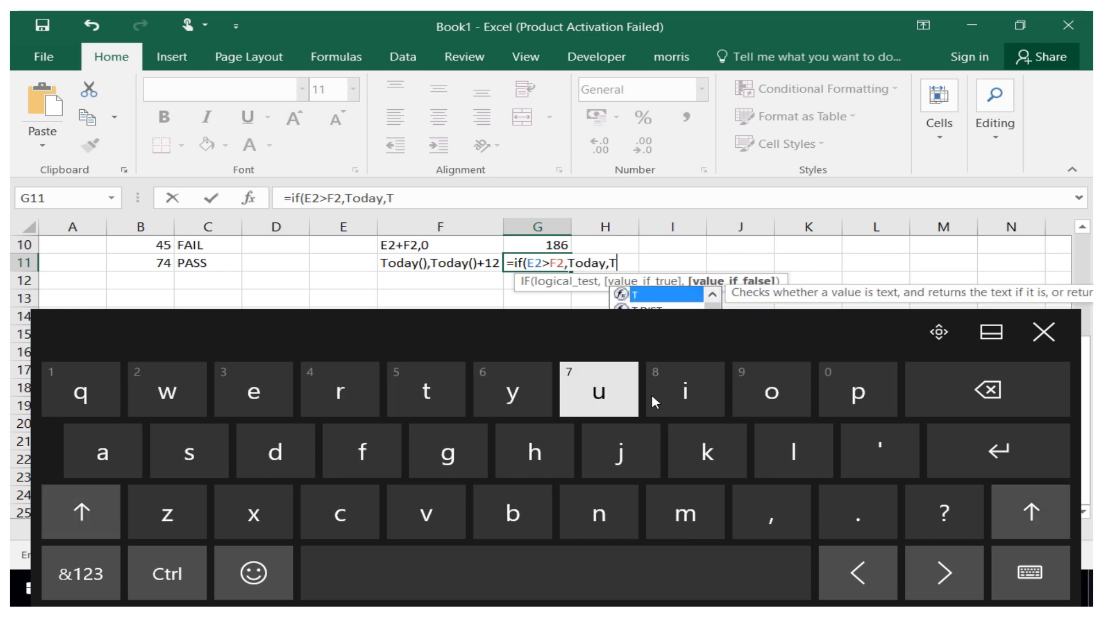
pyautogui.click(761, 399)
pyautogui.click(277, 459)
pyautogui.click(120, 461)
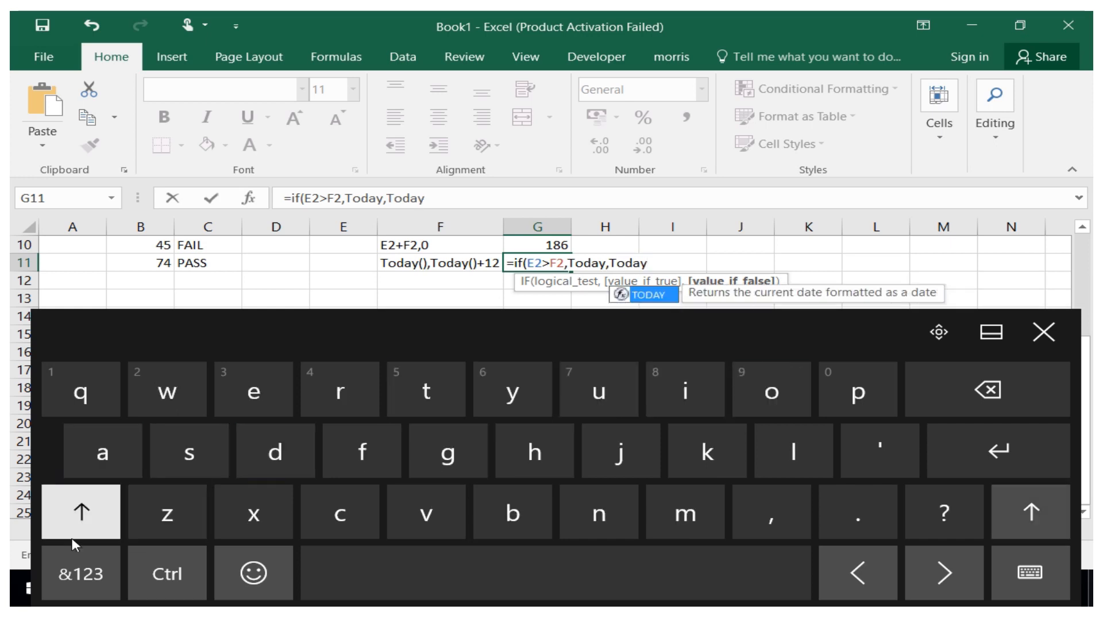
pyautogui.click(77, 569)
pyautogui.click(195, 462)
pyautogui.click(254, 454)
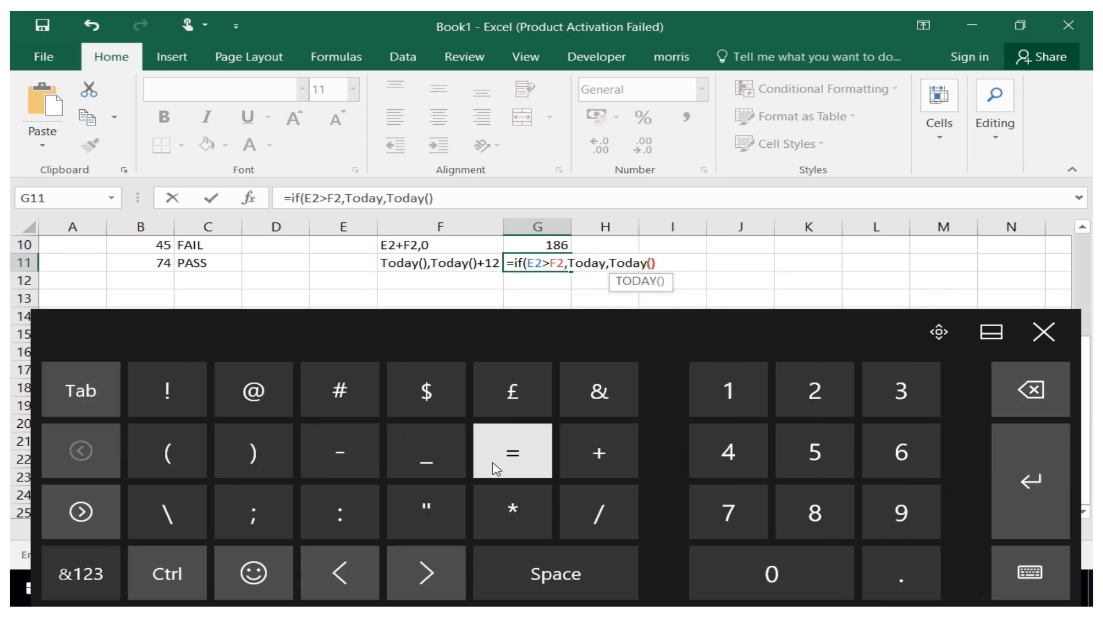
pyautogui.click(581, 464)
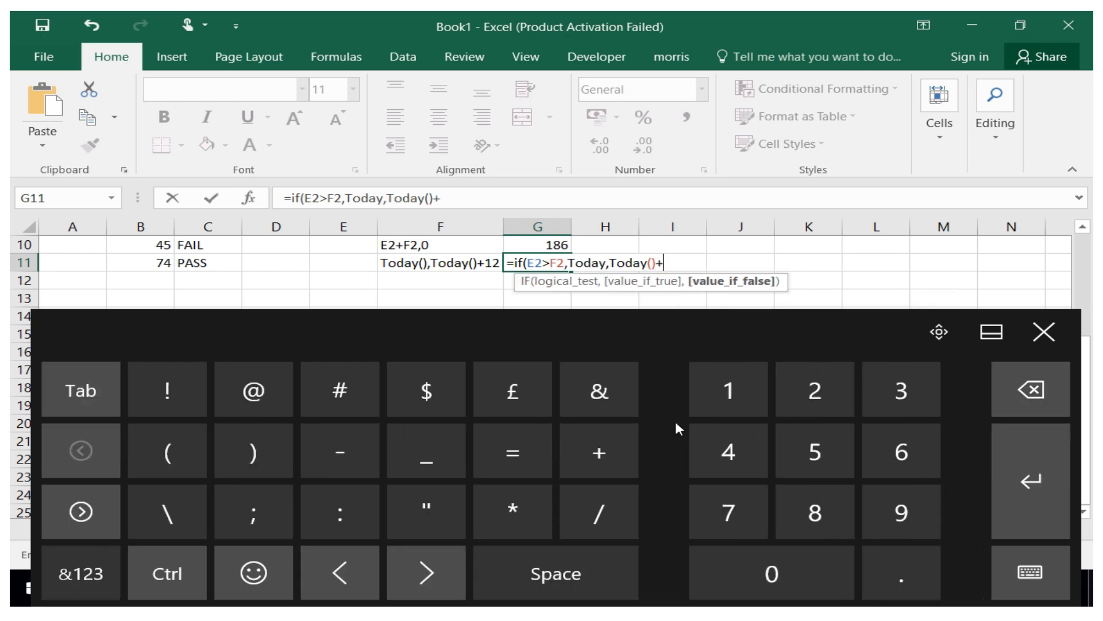
pyautogui.click(743, 406)
pyautogui.click(779, 405)
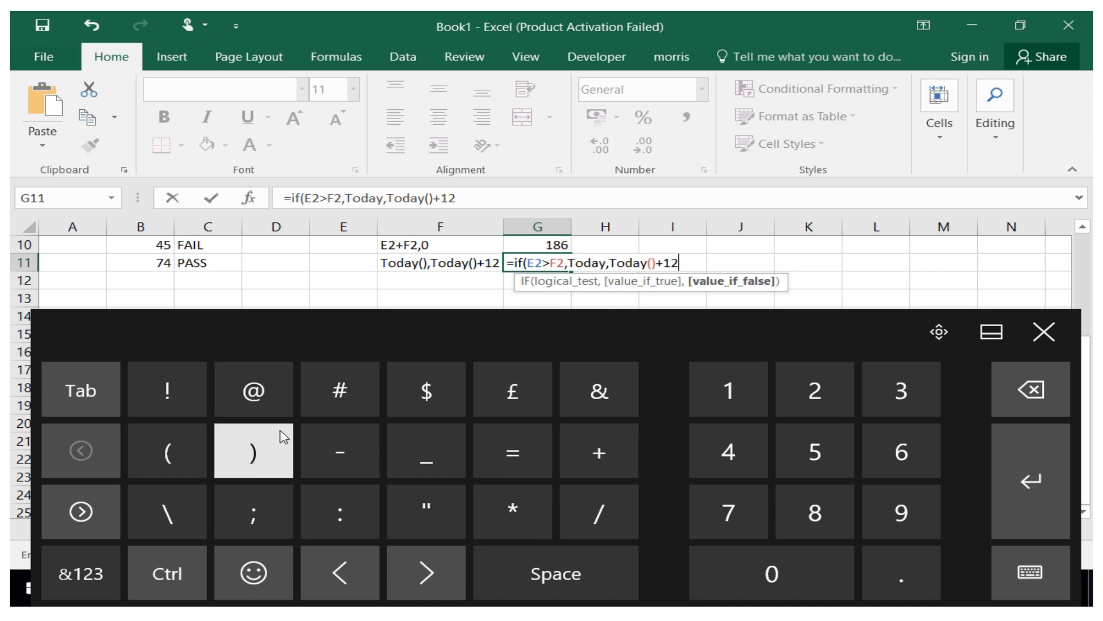
pyautogui.click(270, 454)
pyautogui.click(1037, 503)
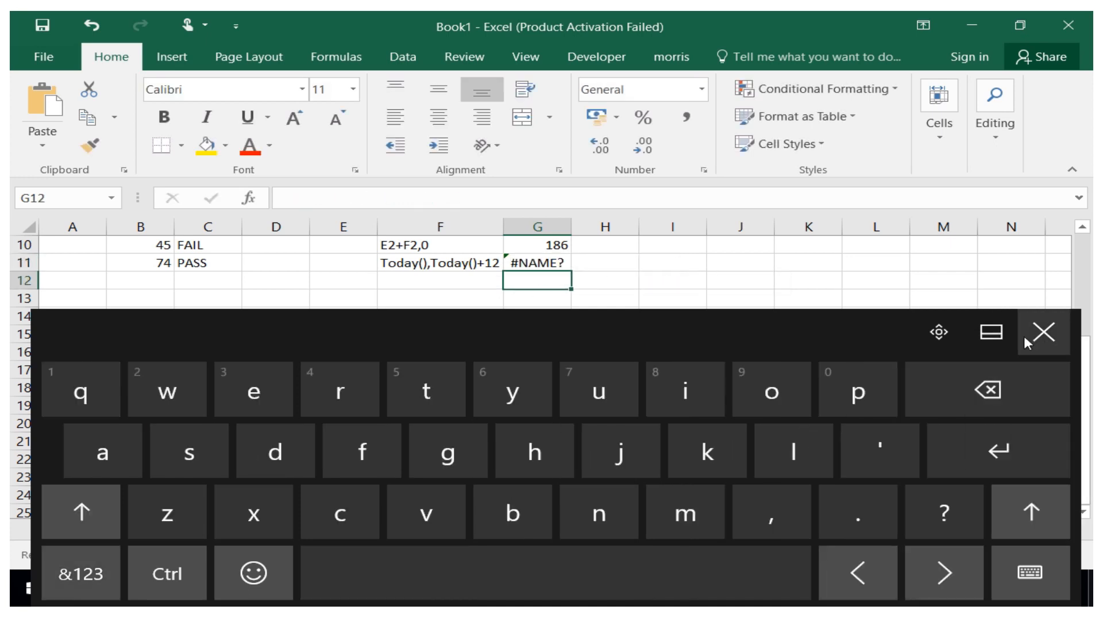
pyautogui.click(1043, 331)
# Change the value in cell E2 to 75.
pyautogui.moveTo(1084, 389); pyautogui.dragTo(1084, 280)
pyautogui.click(367, 262)
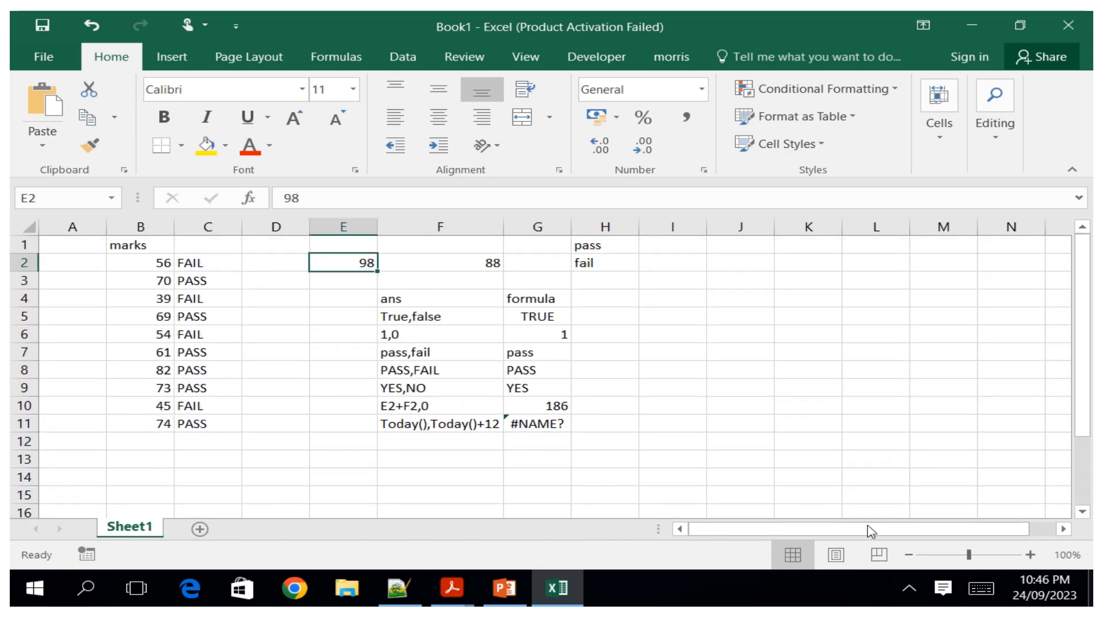
pyautogui.click(980, 587)
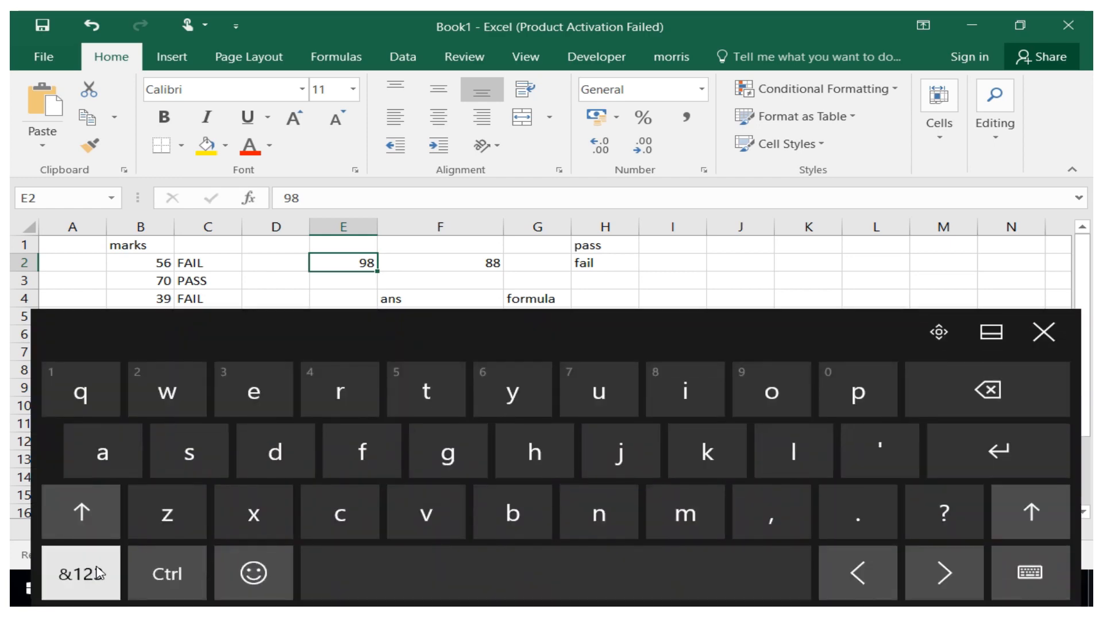
pyautogui.click(99, 573)
pyautogui.click(728, 510)
pyautogui.click(807, 450)
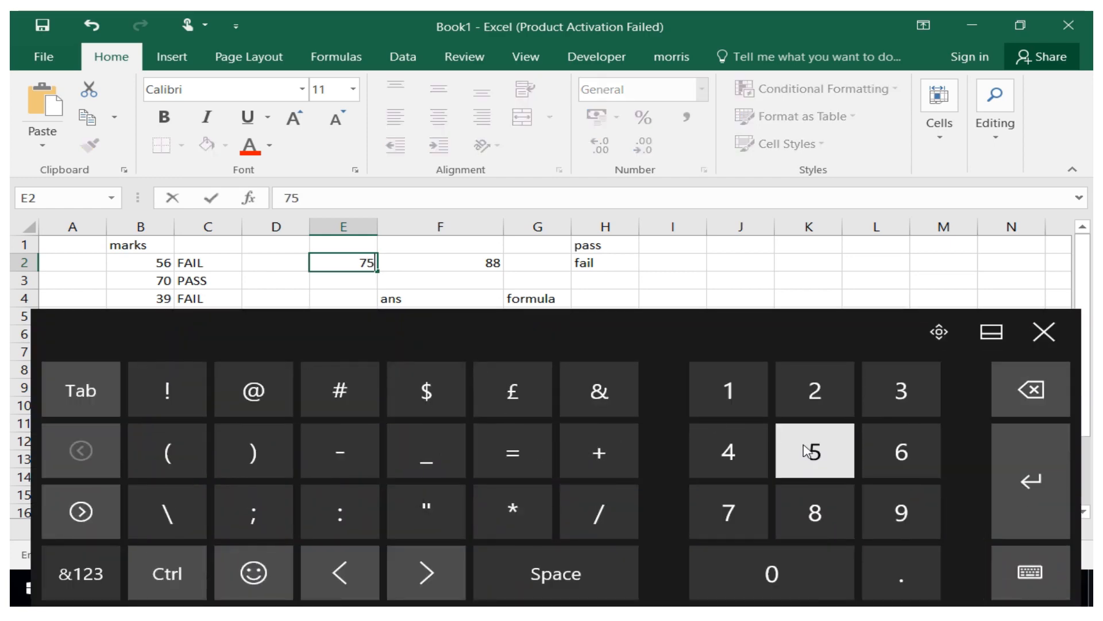
pyautogui.click(1051, 346)
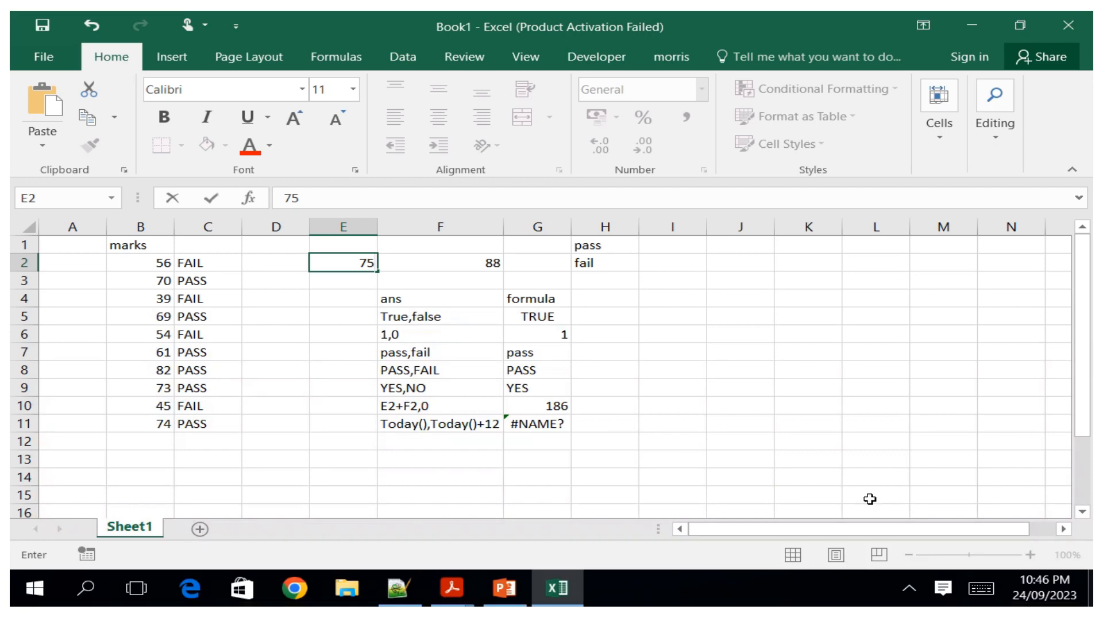
pyautogui.click(343, 285)
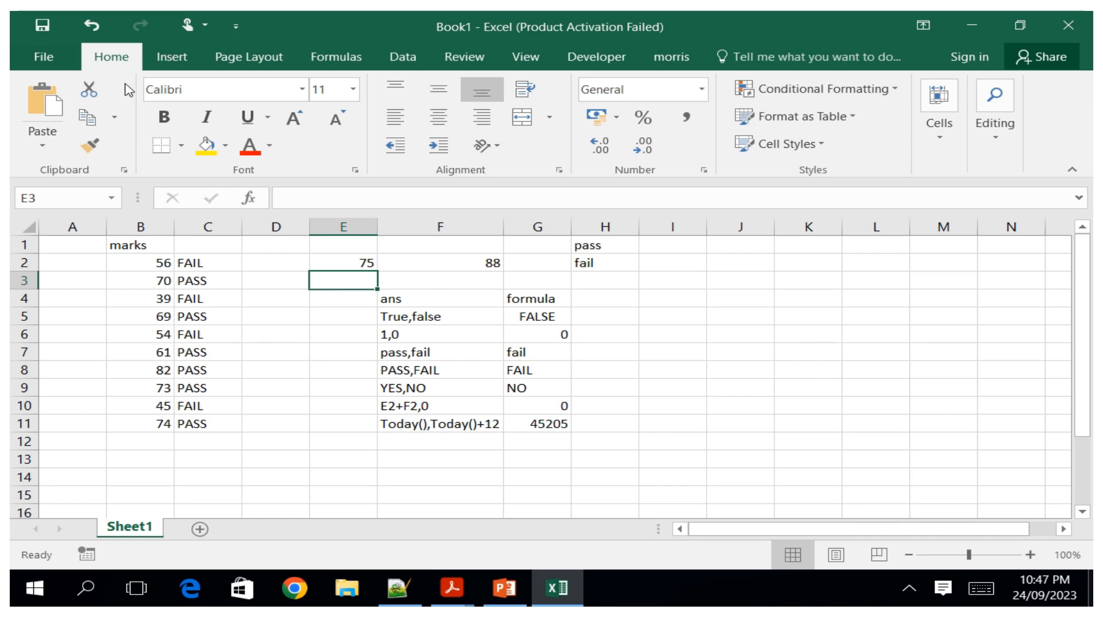
# Format cell G11 with the Short Date number format.
pyautogui.click(701, 89)
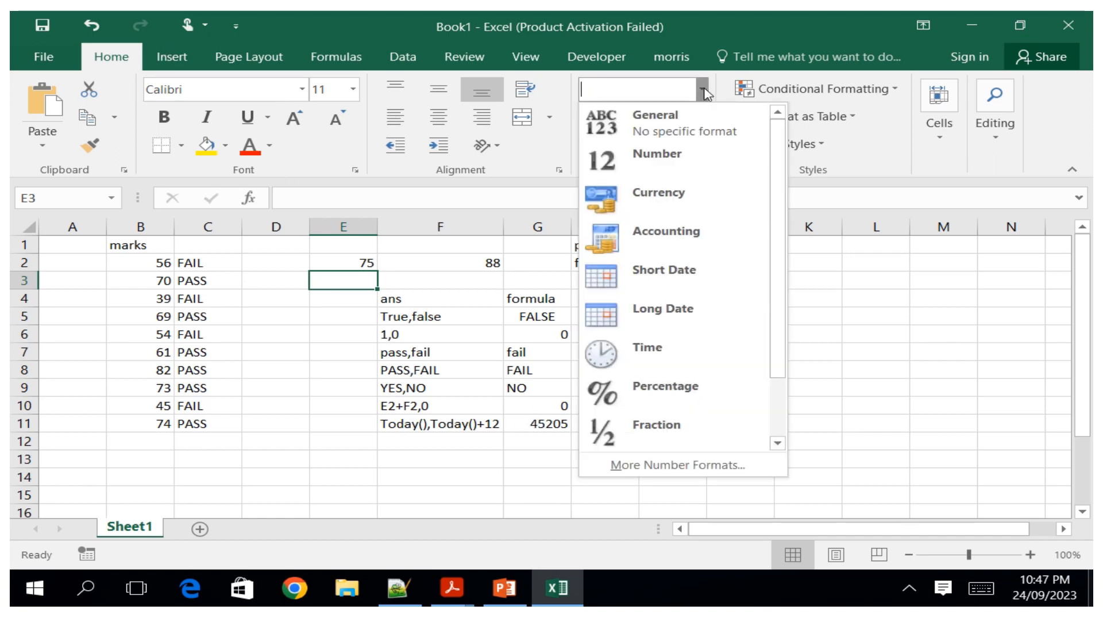
pyautogui.click(665, 278)
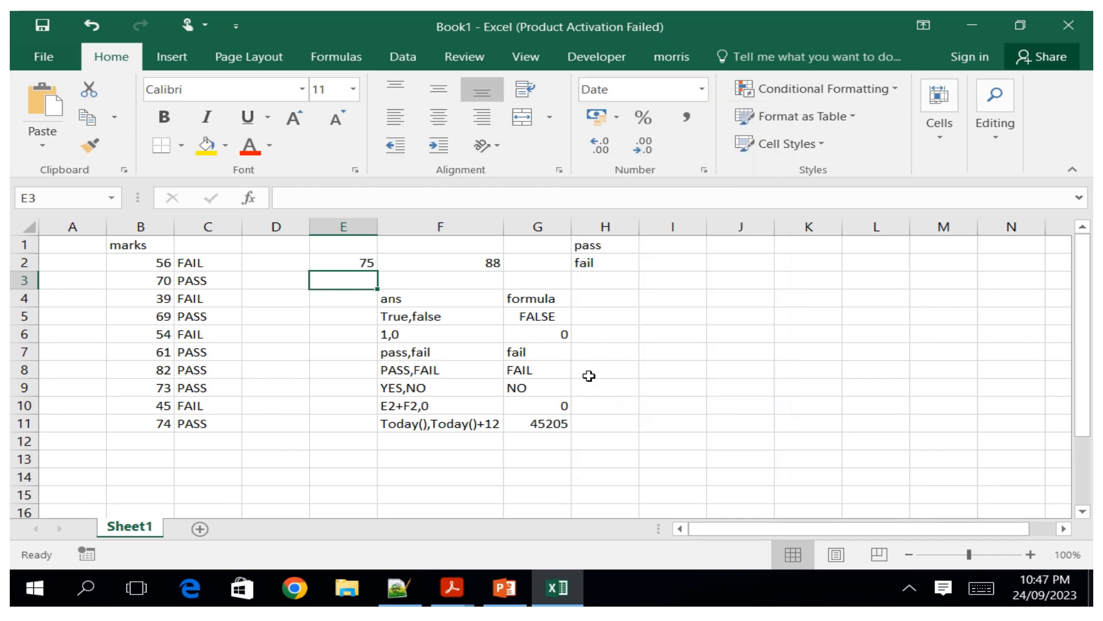
pyautogui.click(554, 419)
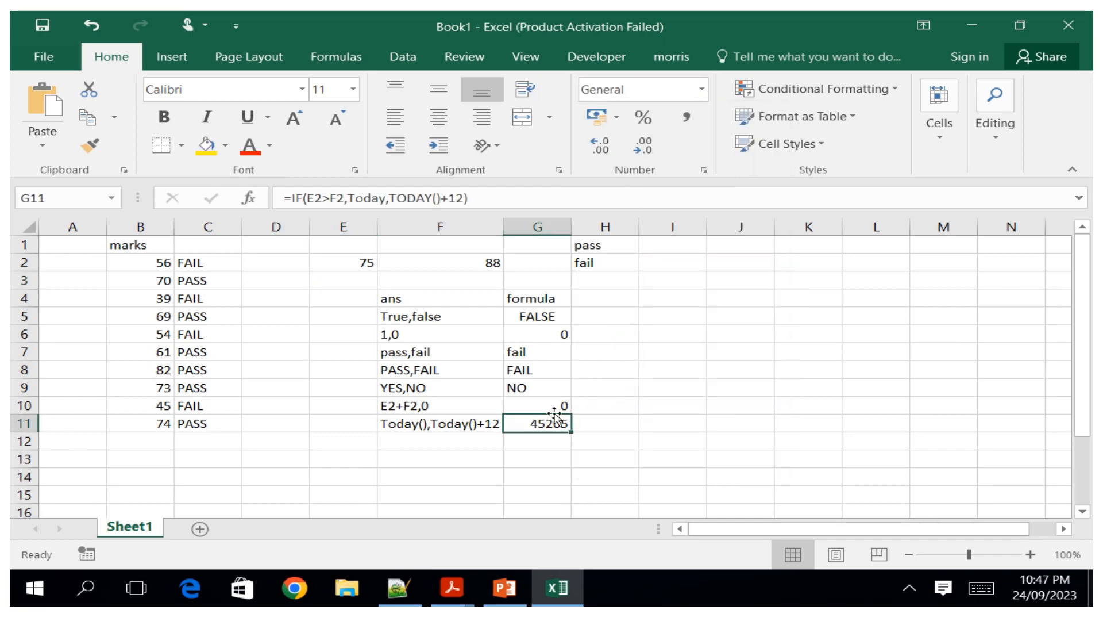
pyautogui.click(701, 89)
pyautogui.click(669, 288)
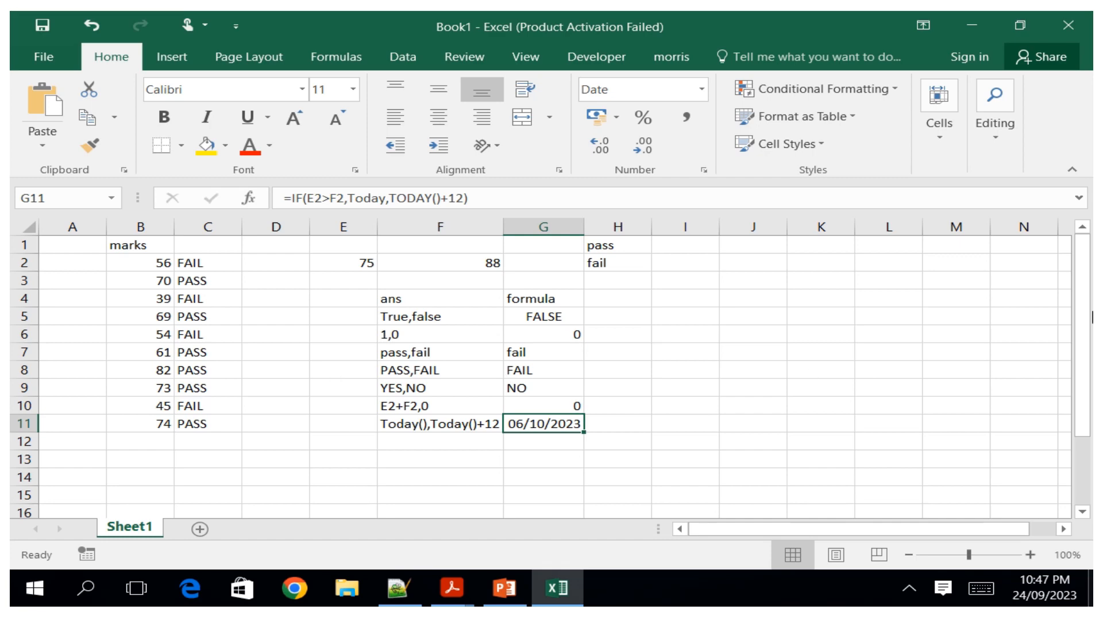
pyautogui.moveTo(1083, 284)
pyautogui.mouseDown()
pyautogui.moveTo(1089, 359)
pyautogui.moveTo(1090, 280)
pyautogui.mouseUp()
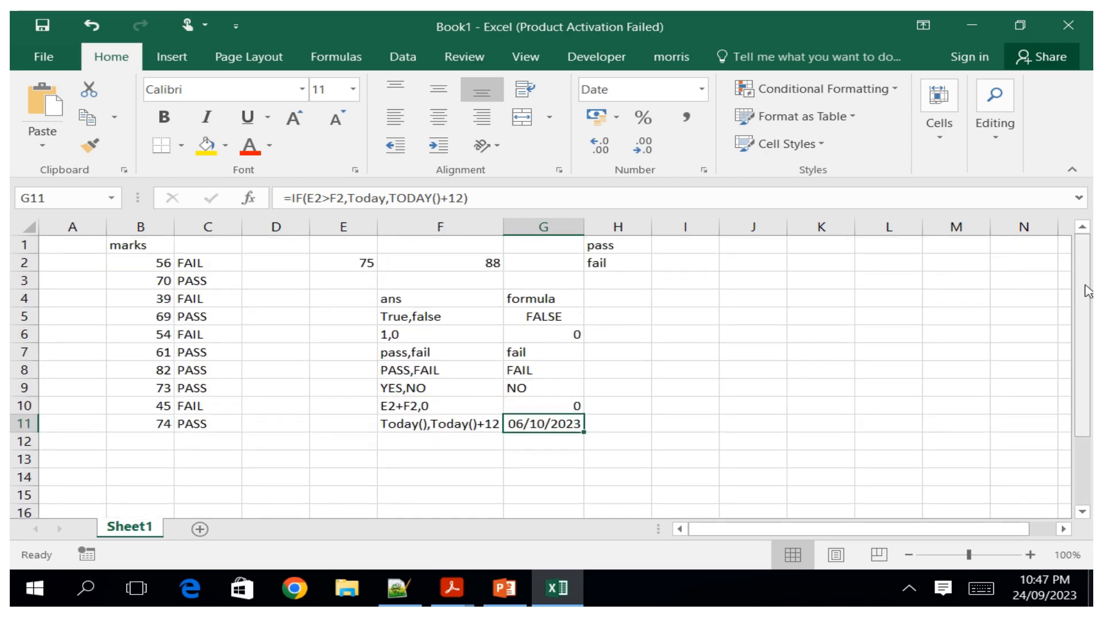
pyautogui.moveTo(1088, 291)
pyautogui.mouseDown()
pyautogui.moveTo(1090, 362)
pyautogui.moveTo(1092, 298)
pyautogui.mouseUp()
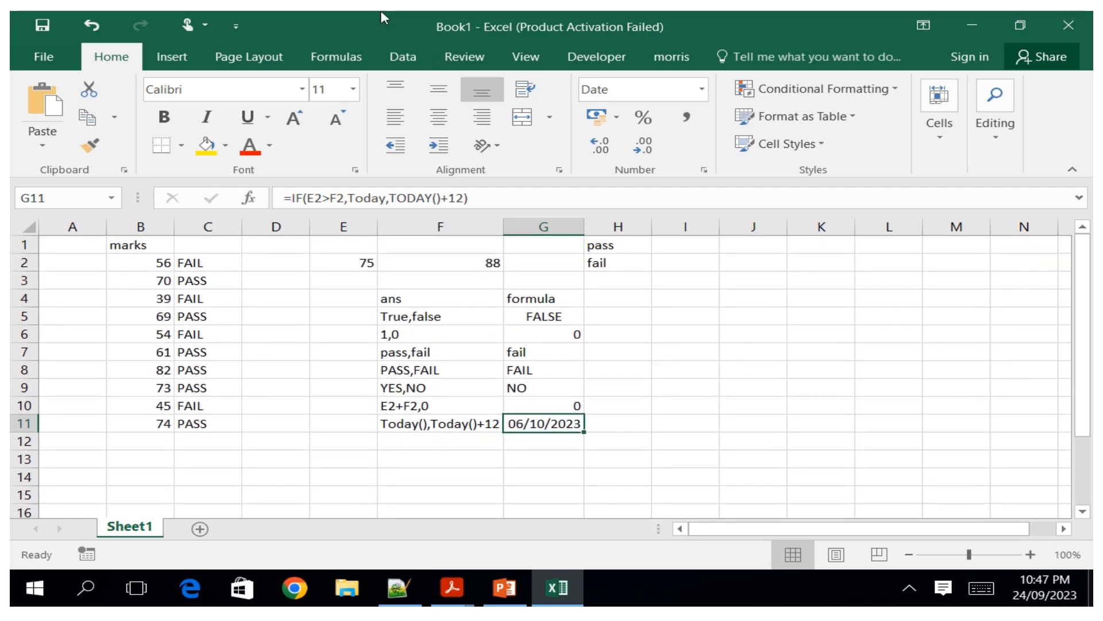